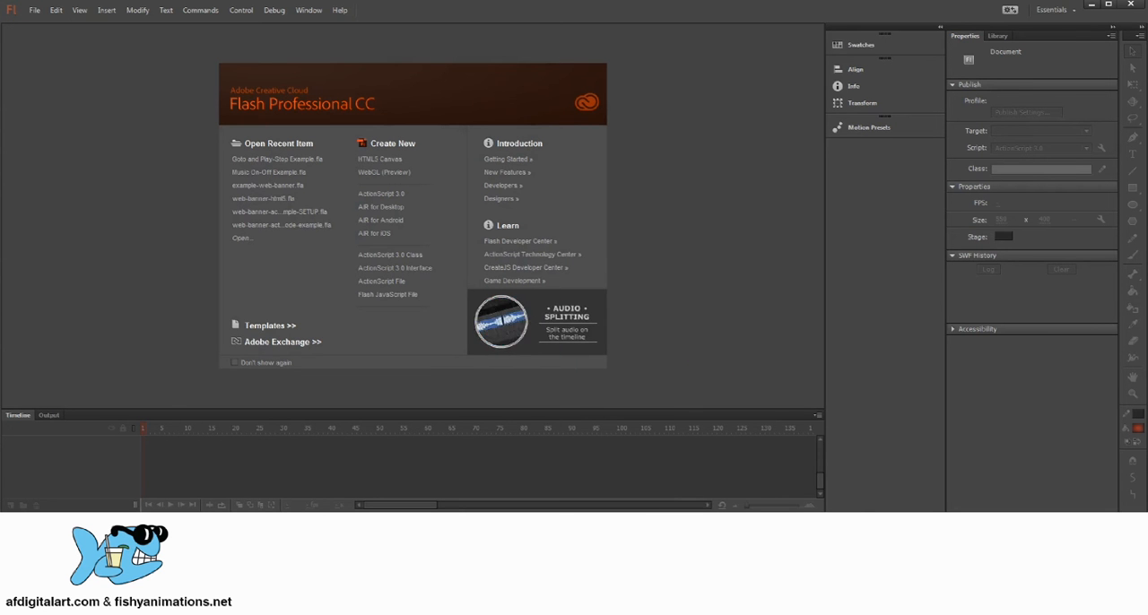
Switch to File Explorer, open the Final-Project-Storybook-example movie in Flash Player and maximize its window.
{"action": "left_click", "coordinate": [668, 574]}
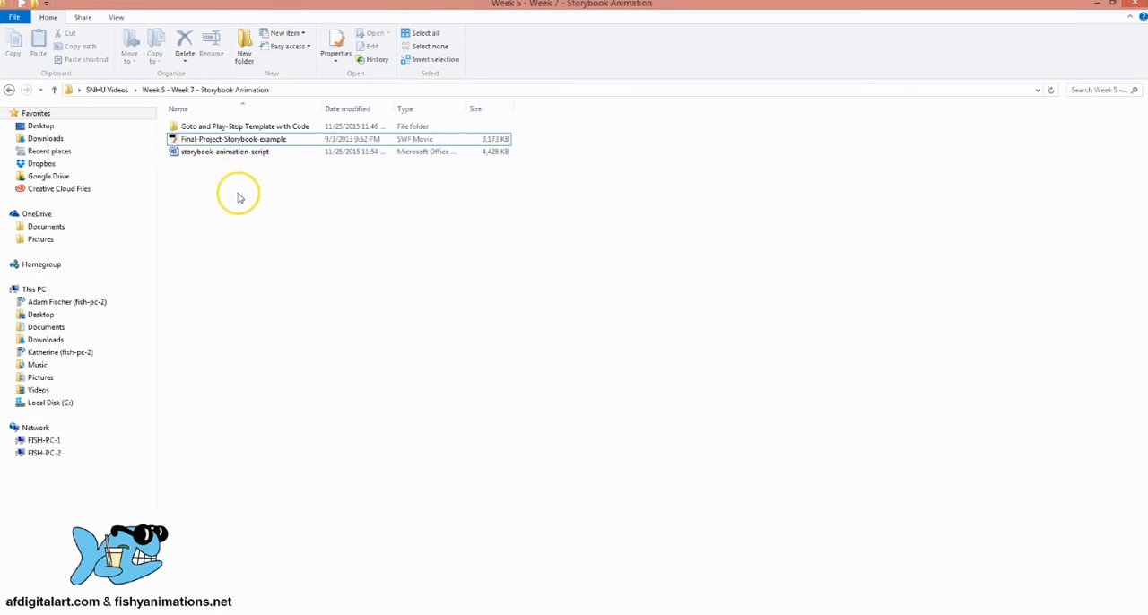
{"action": "left_click", "coordinate": [238, 139]}
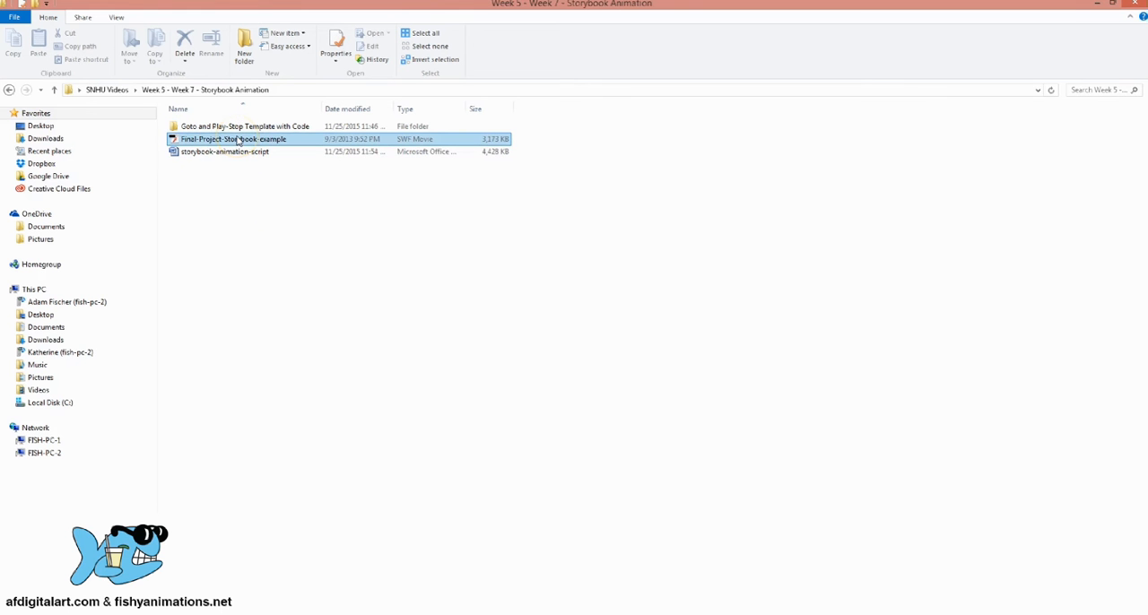
{"action": "double_click", "coordinate": [238, 140]}
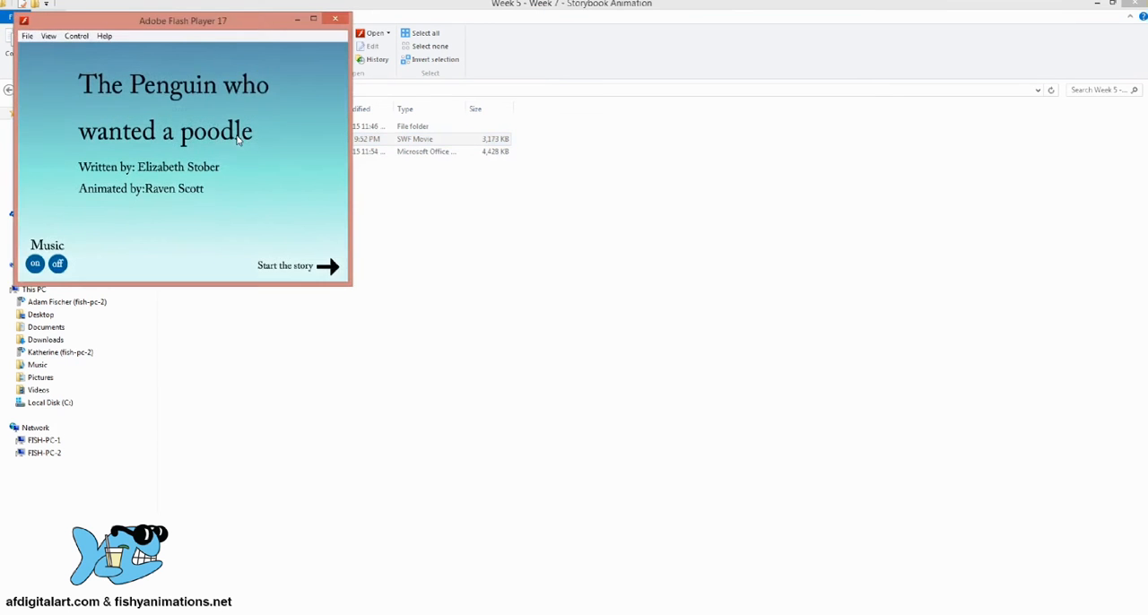
{"action": "left_click_drag", "start_coordinate": [269, 23], "coordinate": [713, 110]}
{"action": "left_click", "coordinate": [736, 97]}
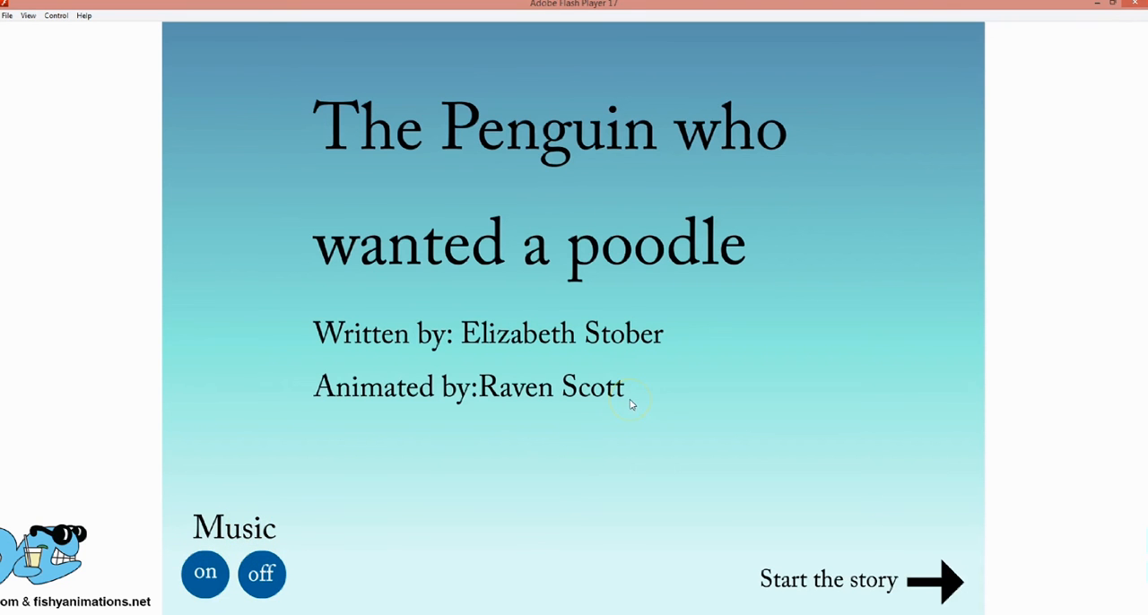
Start the penguin story in the example movie and page through its scenes to examine the animation, captions and page navigation.
{"action": "left_click", "coordinate": [833, 584]}
{"action": "left_click", "coordinate": [835, 583]}
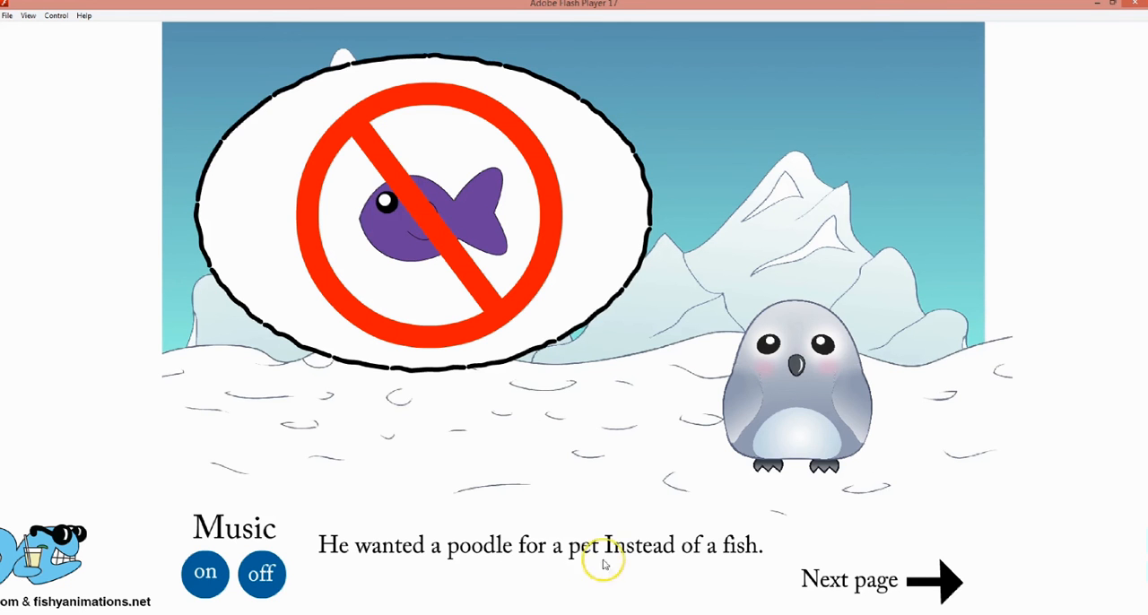
{"action": "left_click", "coordinate": [856, 585]}
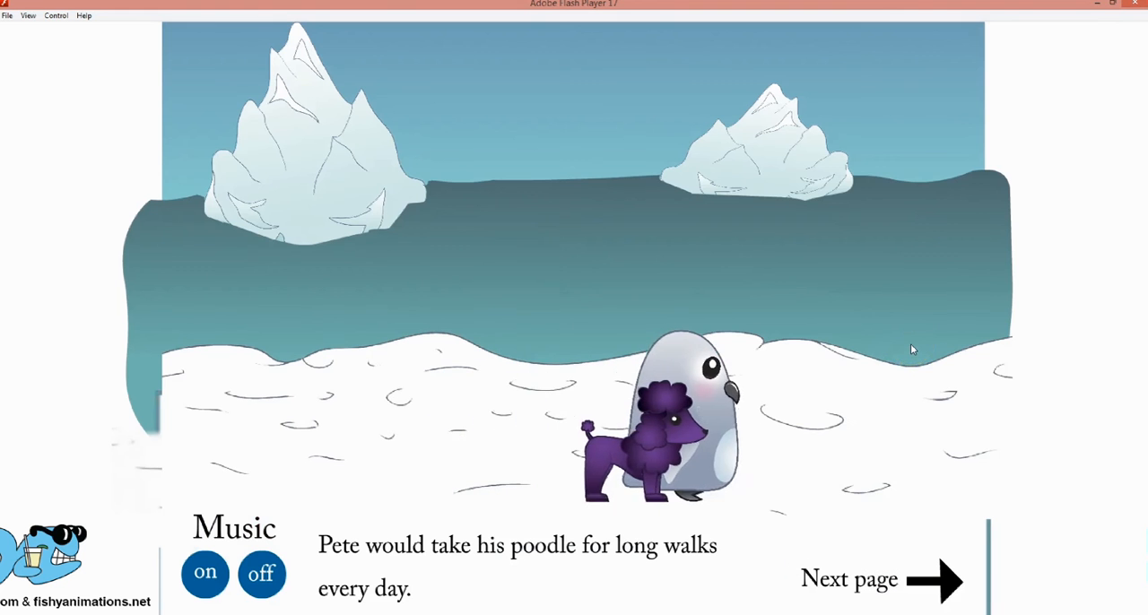
{"action": "left_click", "coordinate": [1057, 264]}
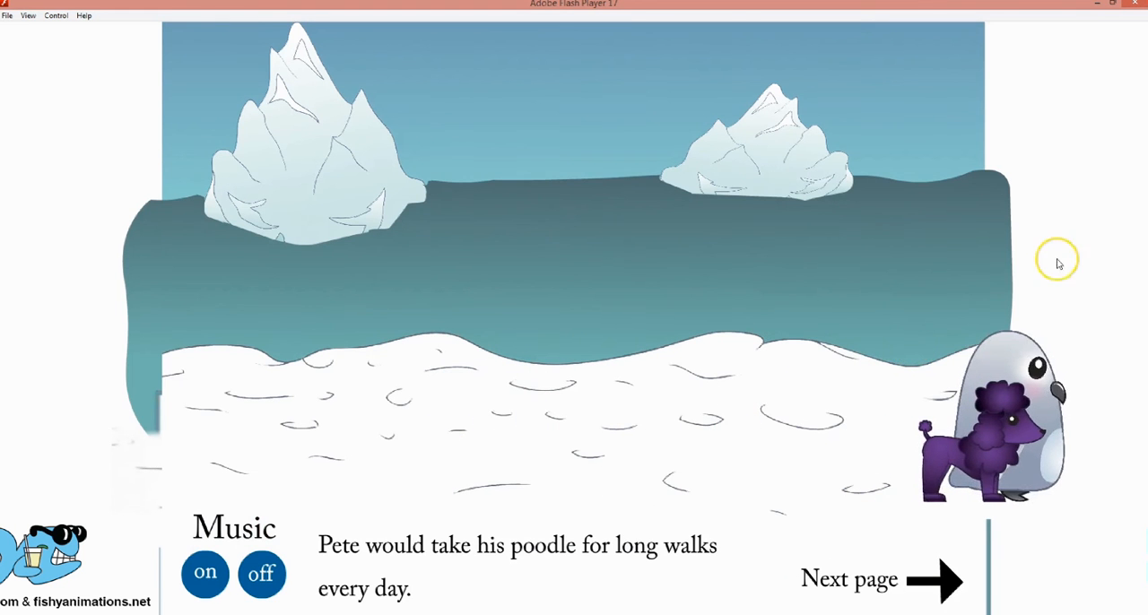
{"action": "left_click", "coordinate": [982, 269]}
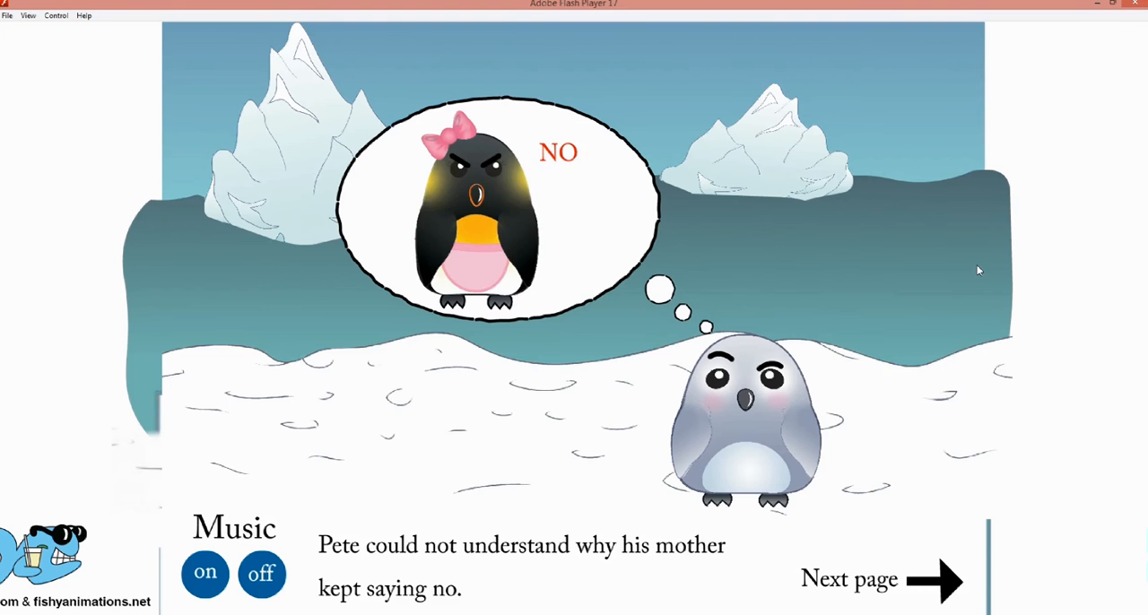
{"action": "left_click", "coordinate": [961, 268]}
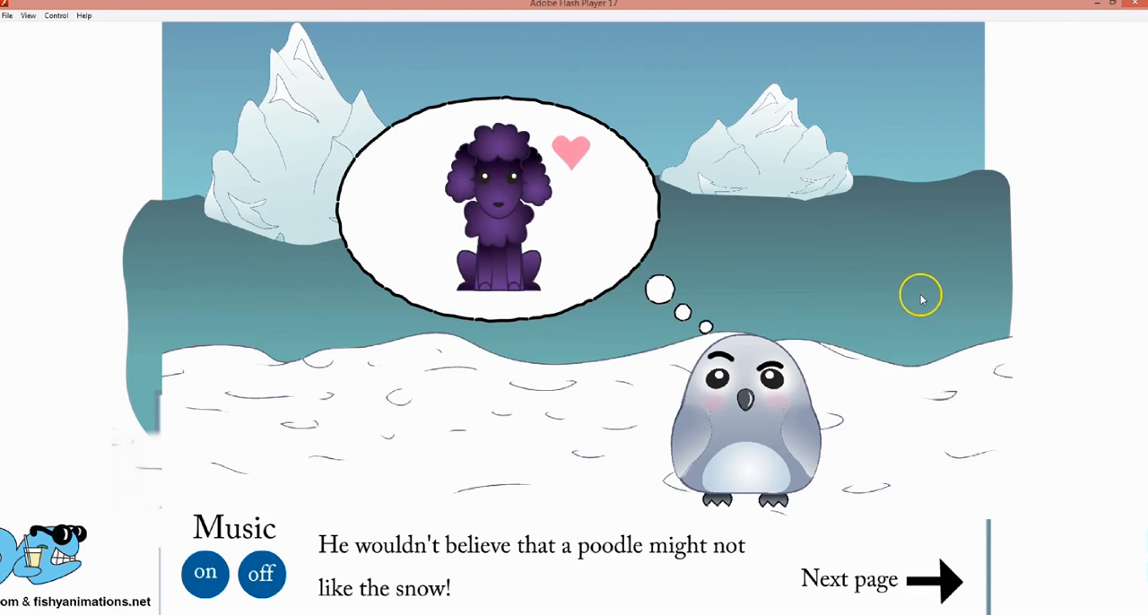
{"action": "left_click", "coordinate": [827, 581]}
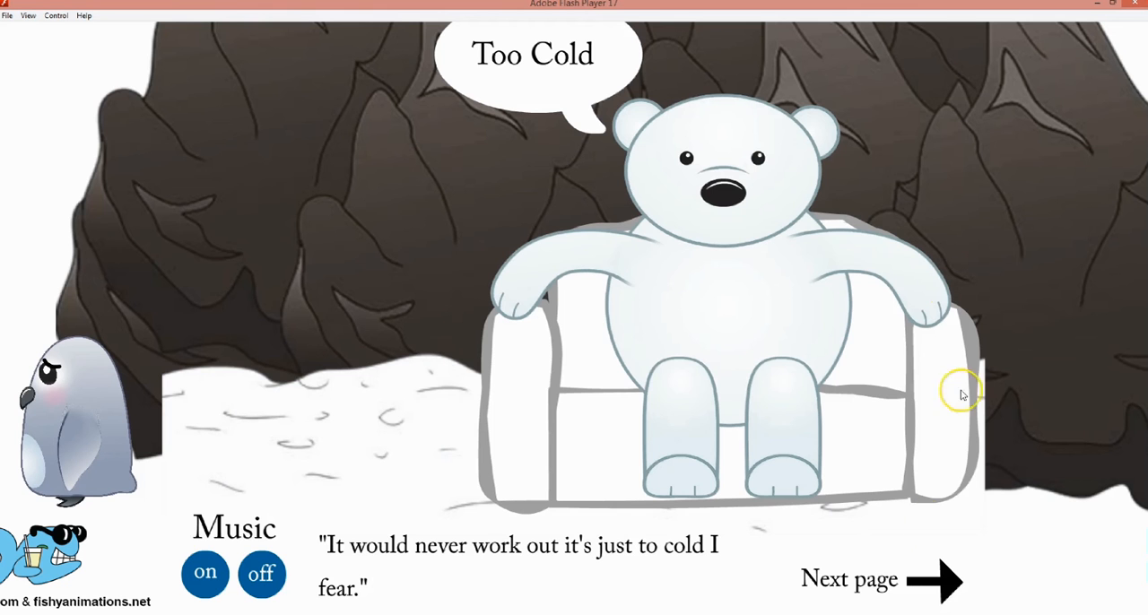
{"action": "left_click", "coordinate": [816, 579]}
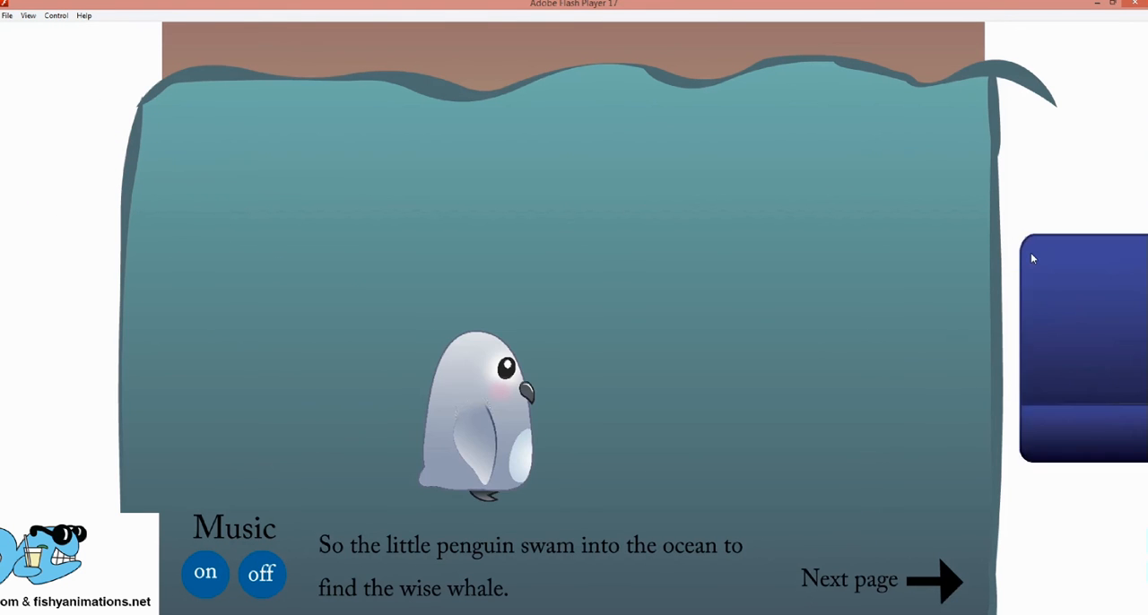
{"action": "left_click", "coordinate": [1022, 289]}
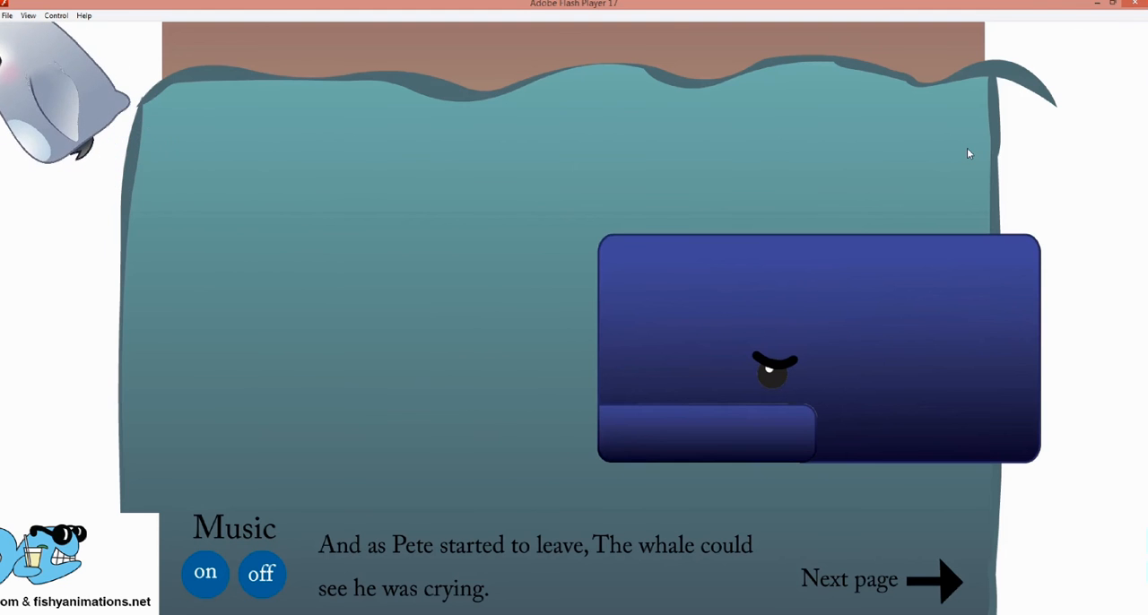
{"action": "left_click", "coordinate": [821, 575]}
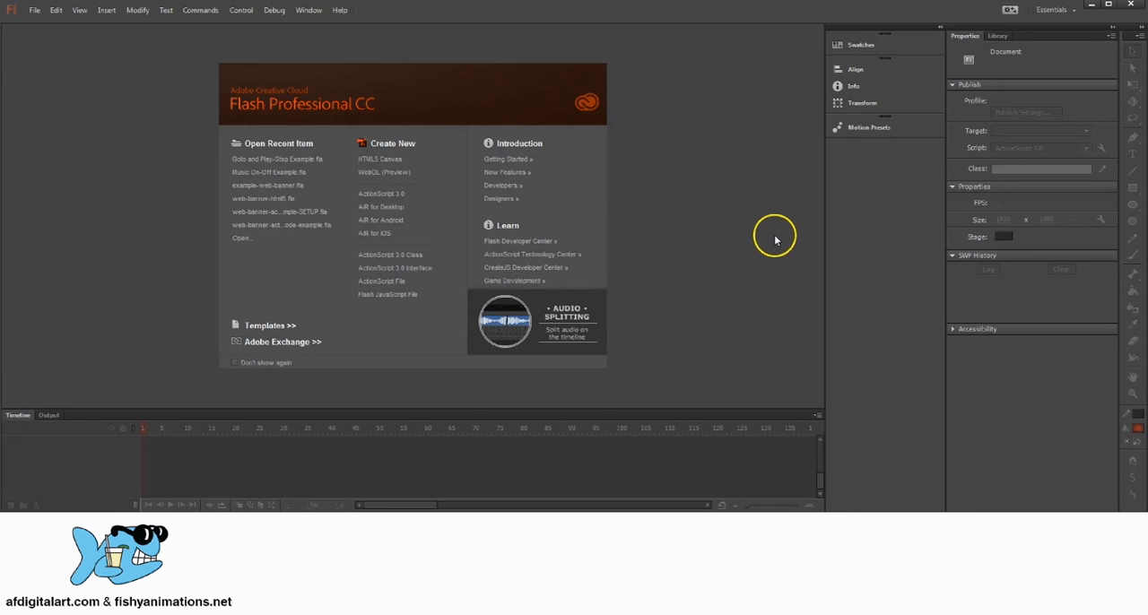
Create a new Flash Professional document from the Media Playback template Title Safe Area HDTV 1080.
{"action": "left_click", "coordinate": [34, 10]}
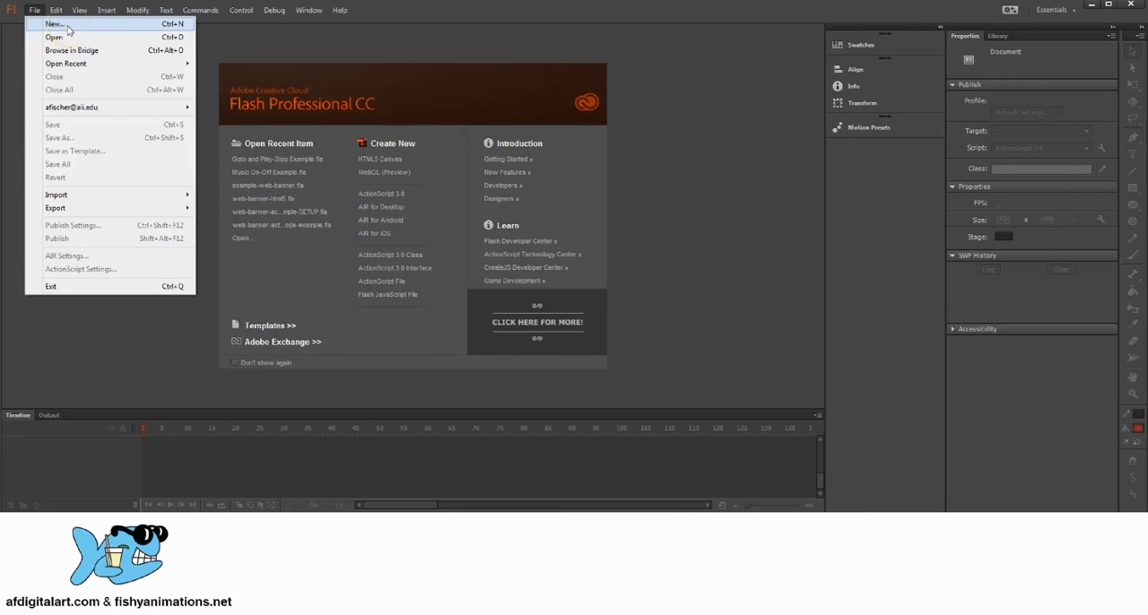
{"action": "left_click", "coordinate": [66, 25]}
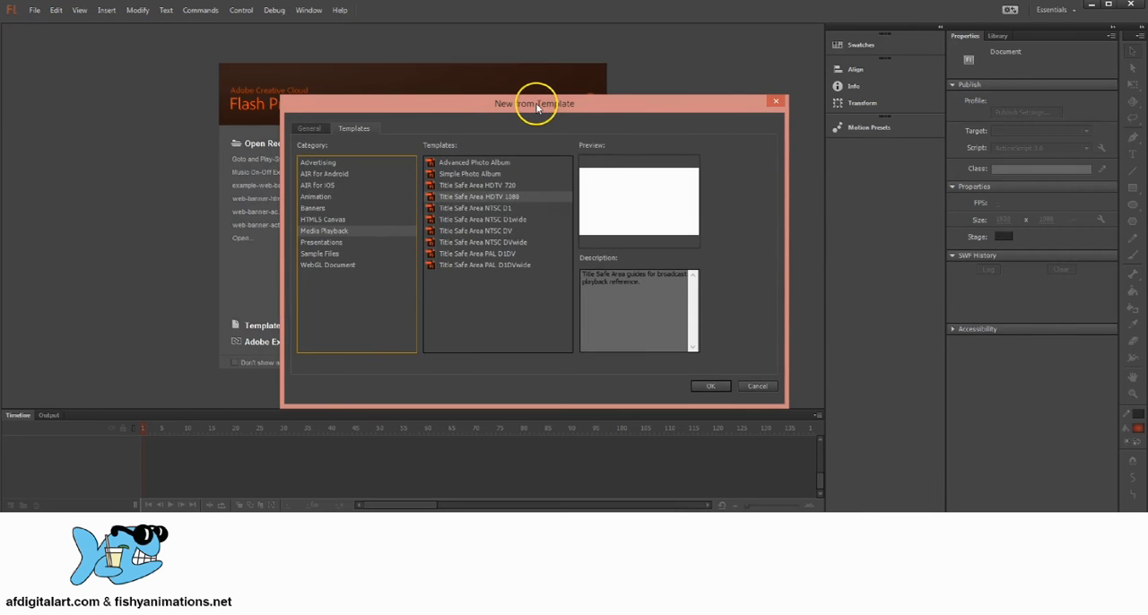
{"action": "left_click_drag", "start_coordinate": [536, 106], "coordinate": [466, 101]}
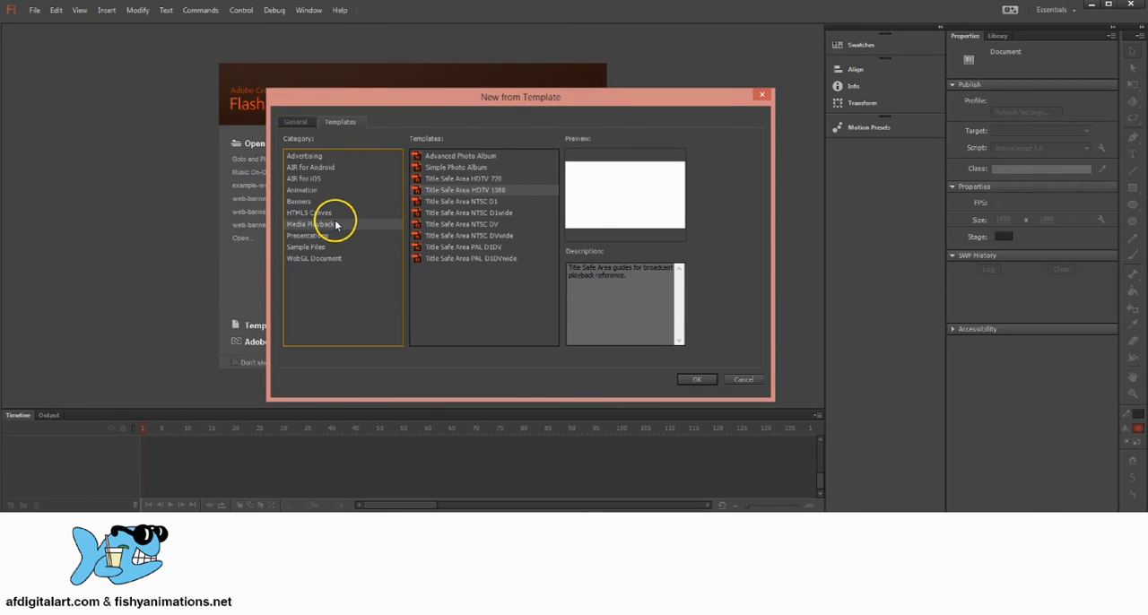
{"action": "left_click", "coordinate": [323, 213]}
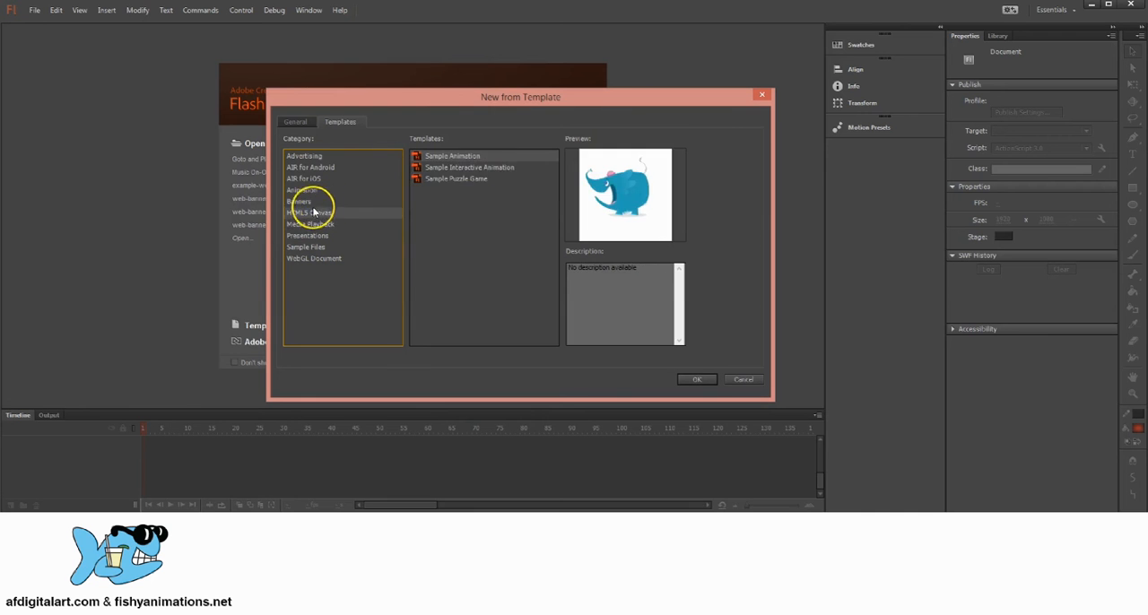
{"action": "left_click", "coordinate": [300, 201]}
{"action": "left_click", "coordinate": [298, 190]}
{"action": "left_click", "coordinate": [303, 202]}
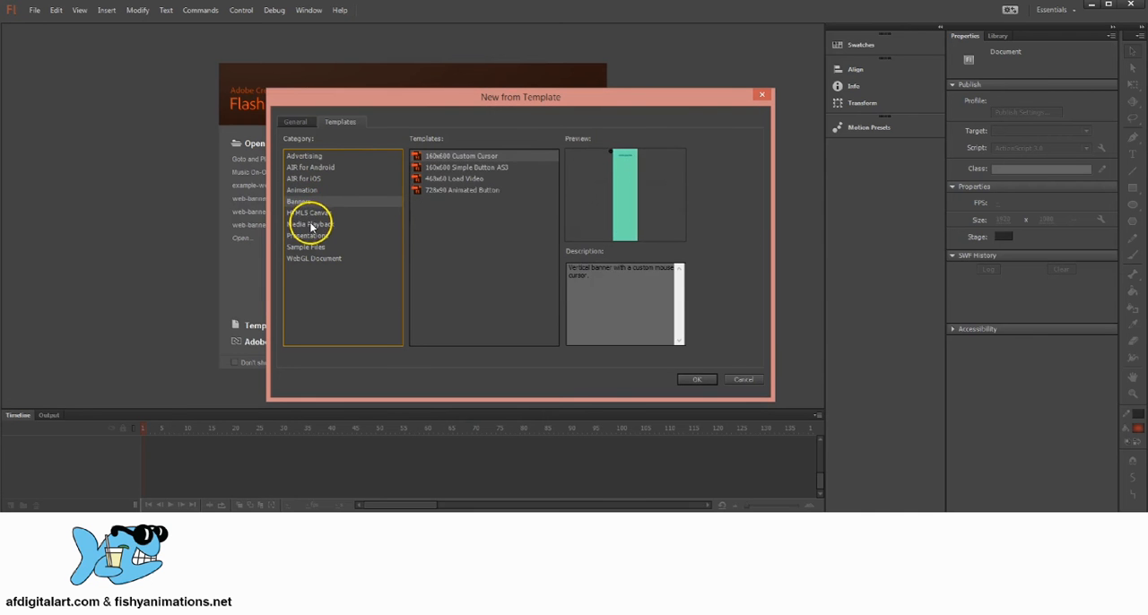
{"action": "left_click", "coordinate": [310, 224]}
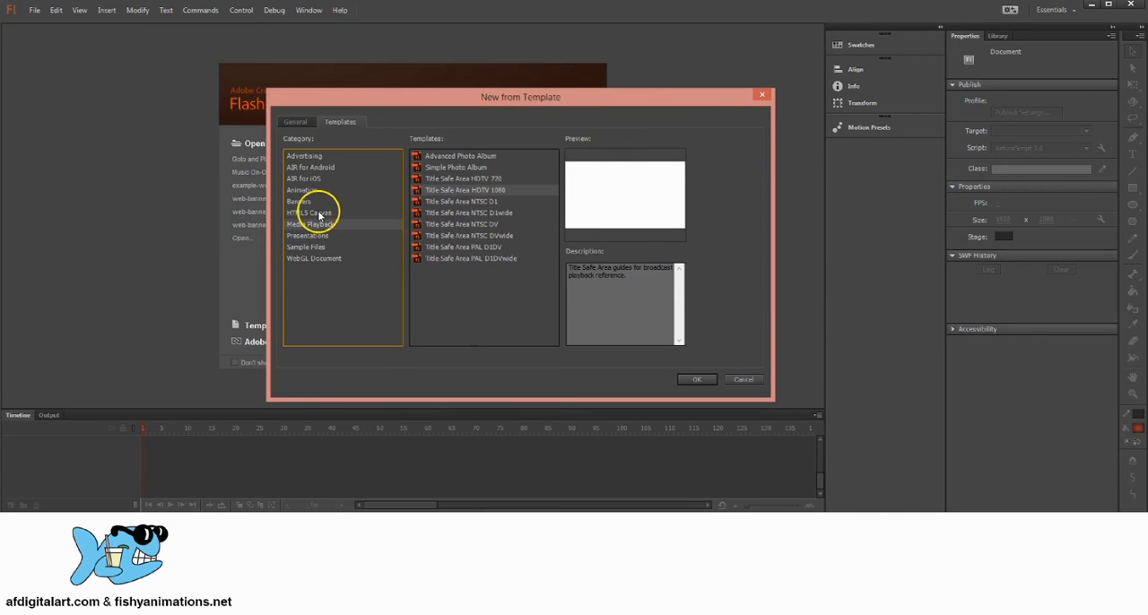
{"action": "left_click", "coordinate": [450, 191]}
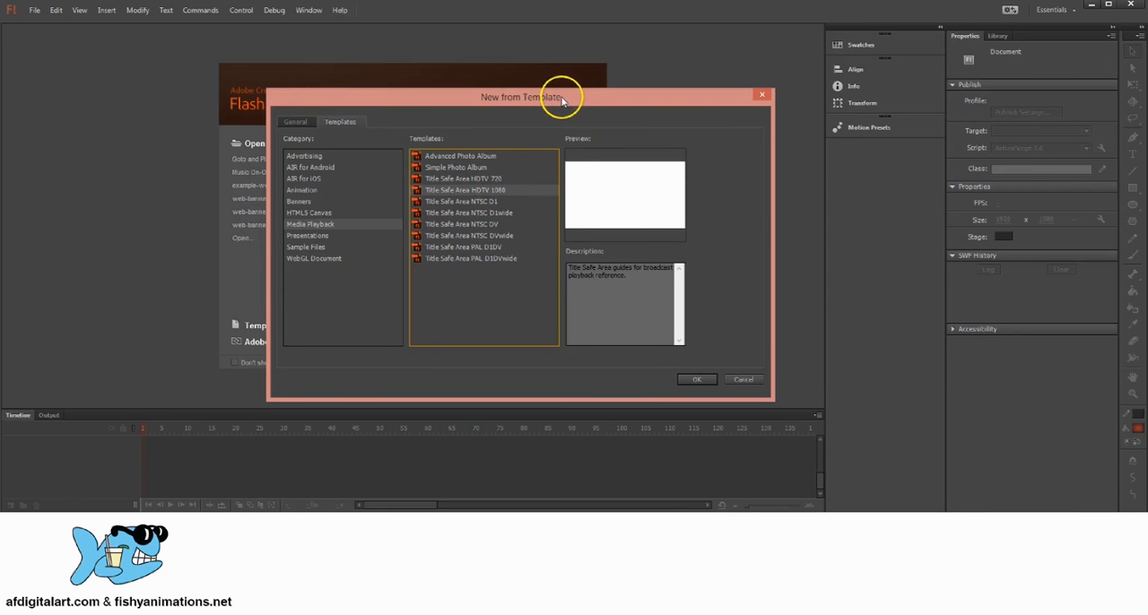
{"action": "left_click_drag", "start_coordinate": [541, 93], "coordinate": [545, 90]}
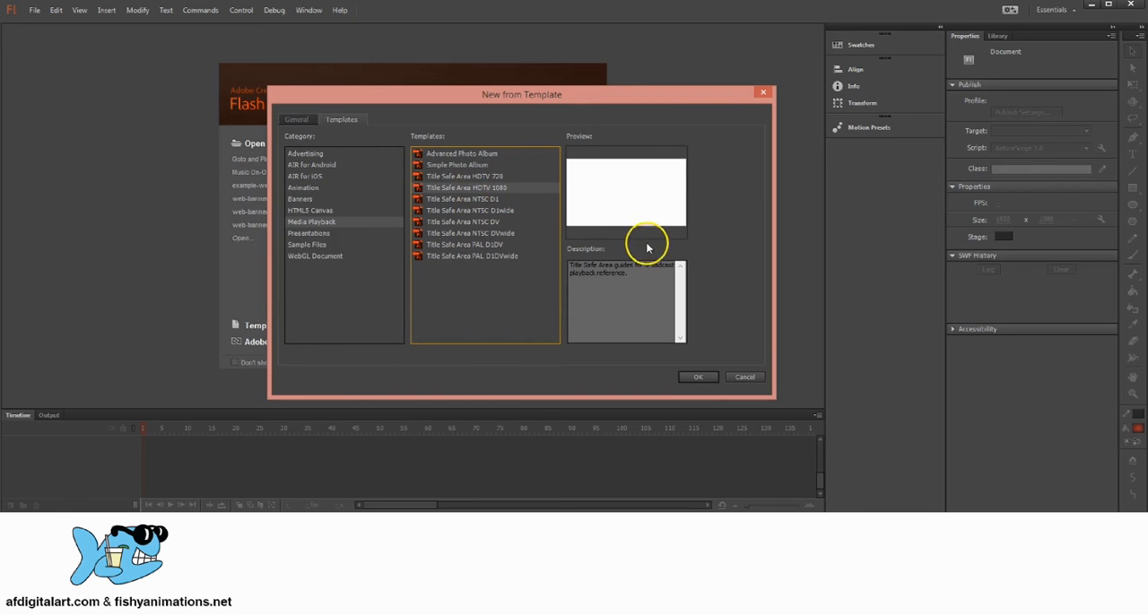
{"action": "left_click", "coordinate": [699, 377]}
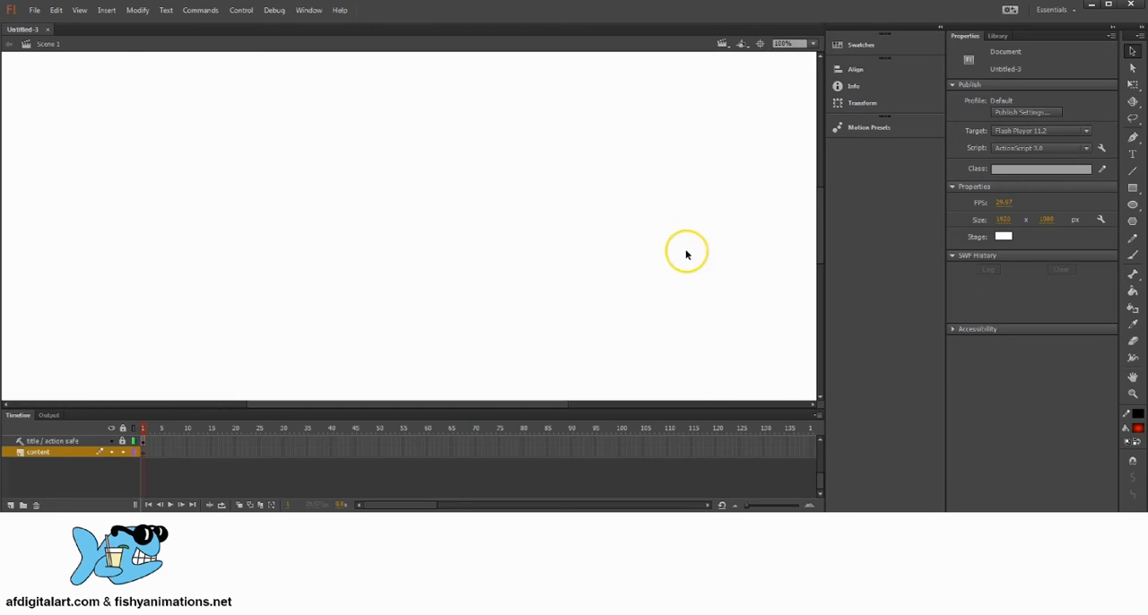
Magnify the blank stage to 800% with the Zoom tool, zoom back out to 50%, and return to the Selection tool.
{"action": "key", "text": "z"}
{"action": "triple_click", "coordinate": [433, 204]}
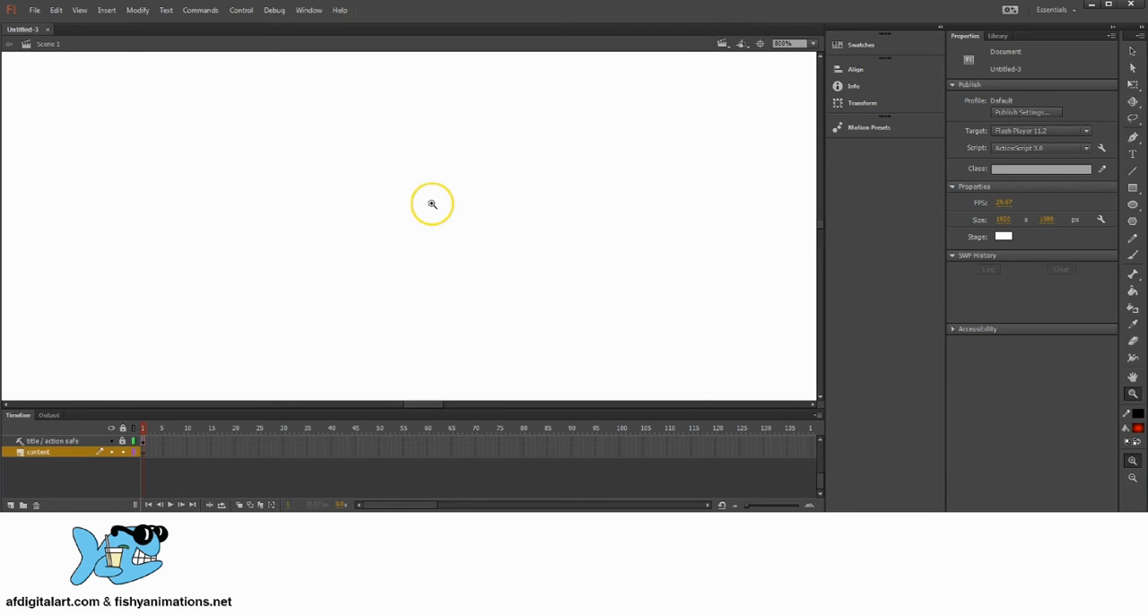
{"action": "left_click", "coordinate": [1133, 52]}
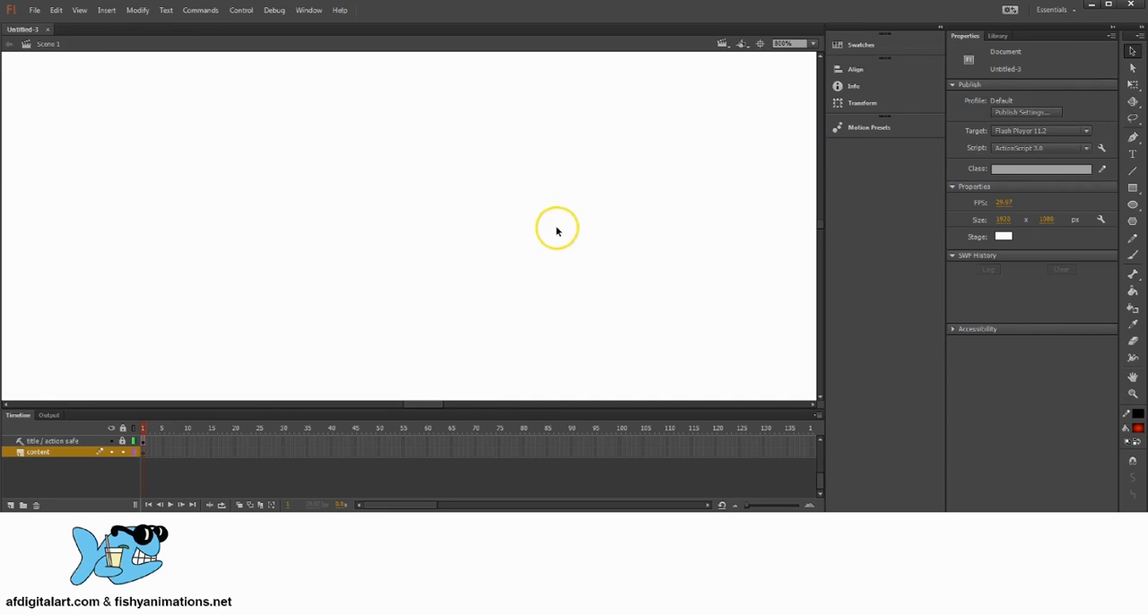
{"action": "left_click", "coordinate": [1132, 395]}
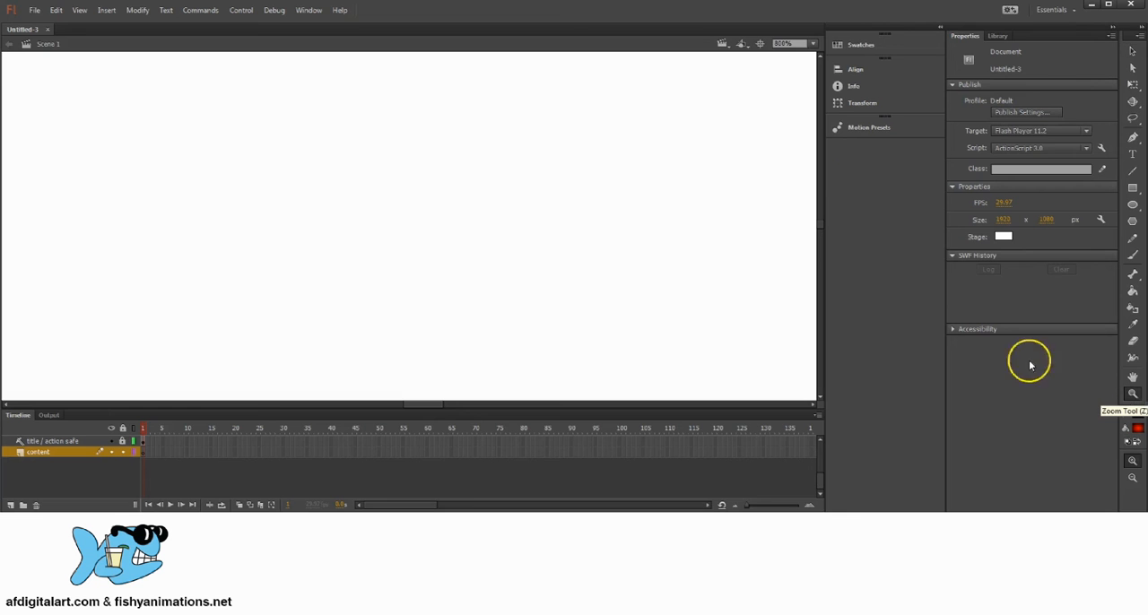
{"action": "left_click", "coordinate": [429, 232], "text": "alt"}
{"action": "left_click", "coordinate": [430, 248], "text": "alt"}
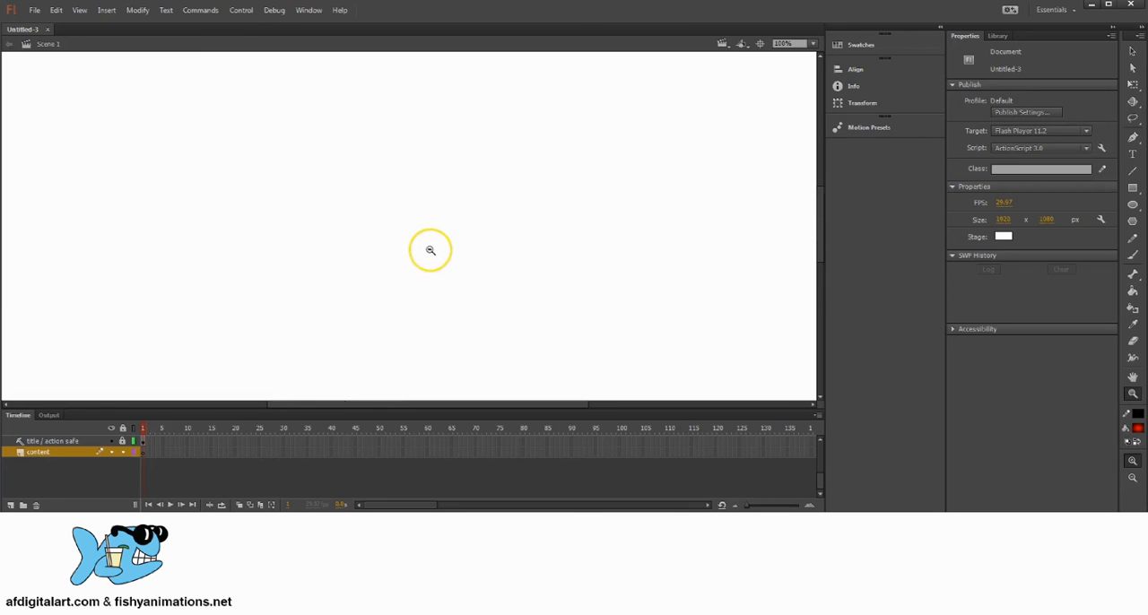
{"action": "left_click", "coordinate": [431, 256], "text": "alt"}
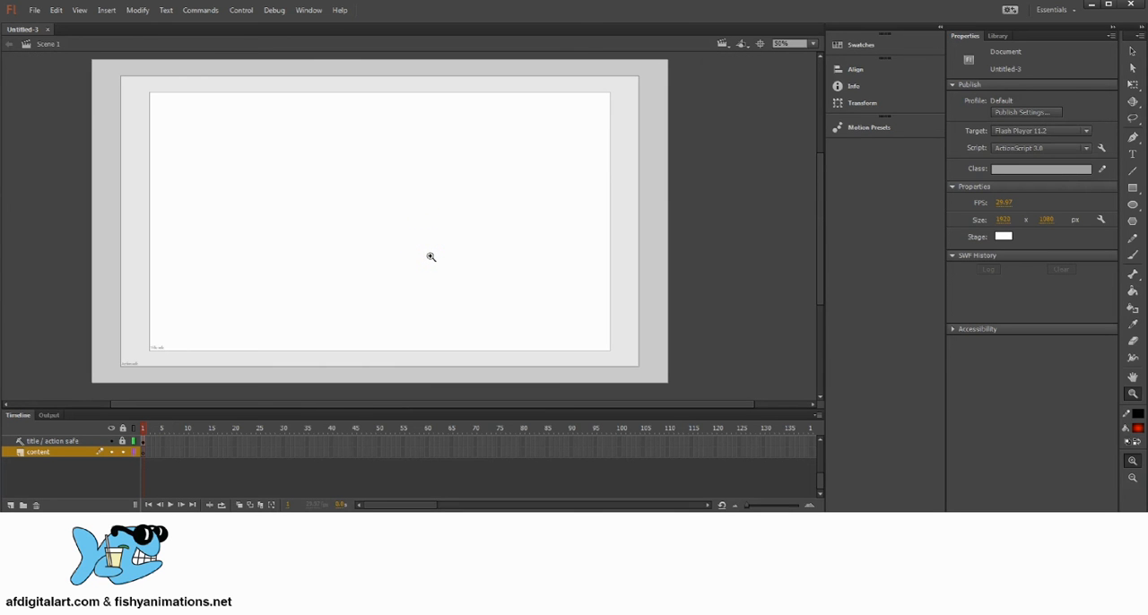
{"action": "left_click", "coordinate": [1133, 53]}
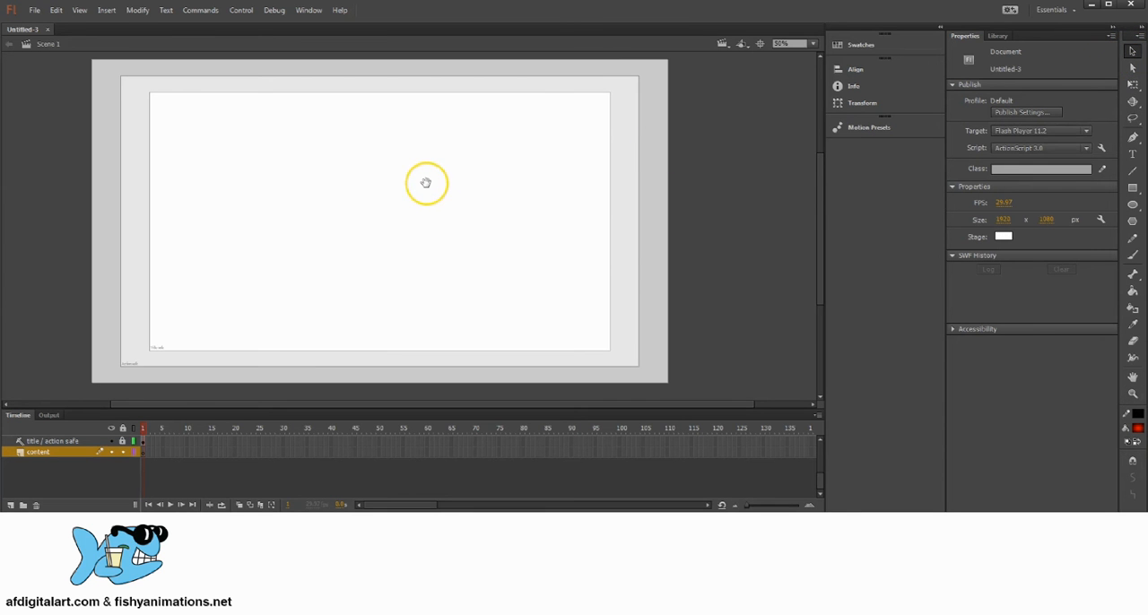
Pan the stage around the workspace, with both the temporary hand and the Hand tool, to centre the title-safe guides in view.
{"action": "mouse_move", "coordinate": [426, 182]}
{"action": "left_mouse_down"}
{"action": "mouse_move", "coordinate": [392, 236]}
{"action": "mouse_move", "coordinate": [397, 171]}
{"action": "mouse_move", "coordinate": [438, 197]}
{"action": "mouse_move", "coordinate": [415, 199]}
{"action": "left_mouse_up"}
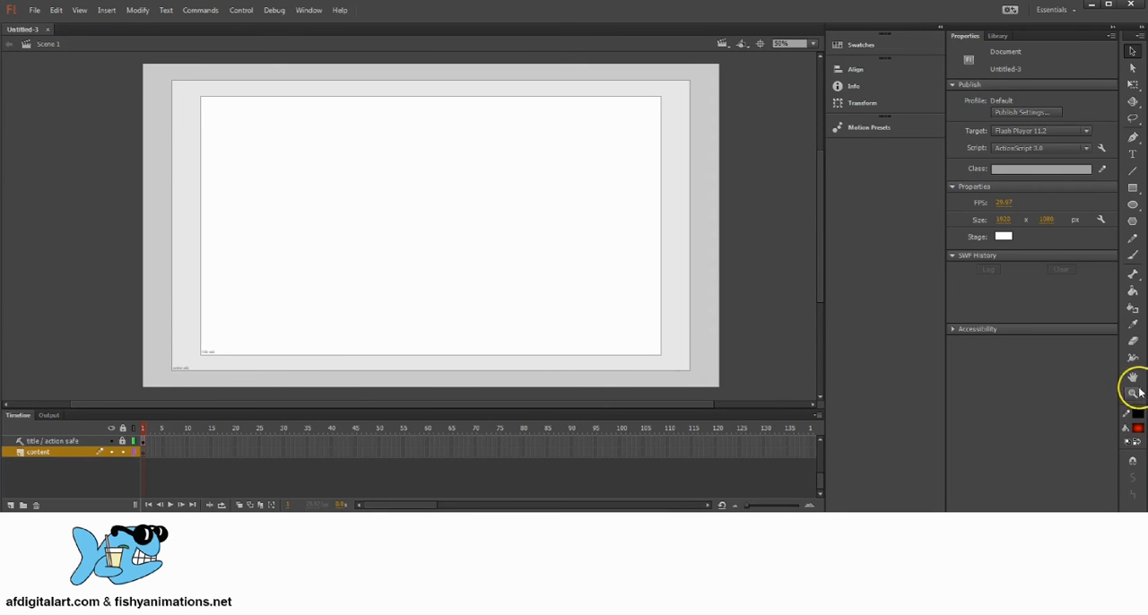
{"action": "left_click", "coordinate": [1133, 380]}
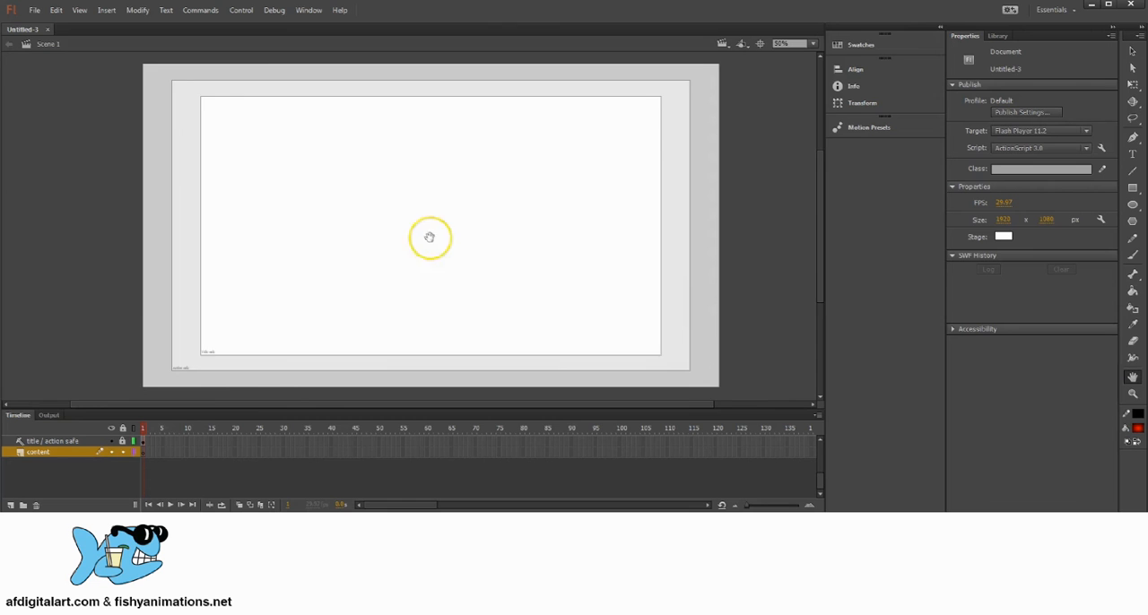
{"action": "left_click_drag", "start_coordinate": [431, 239], "coordinate": [456, 220]}
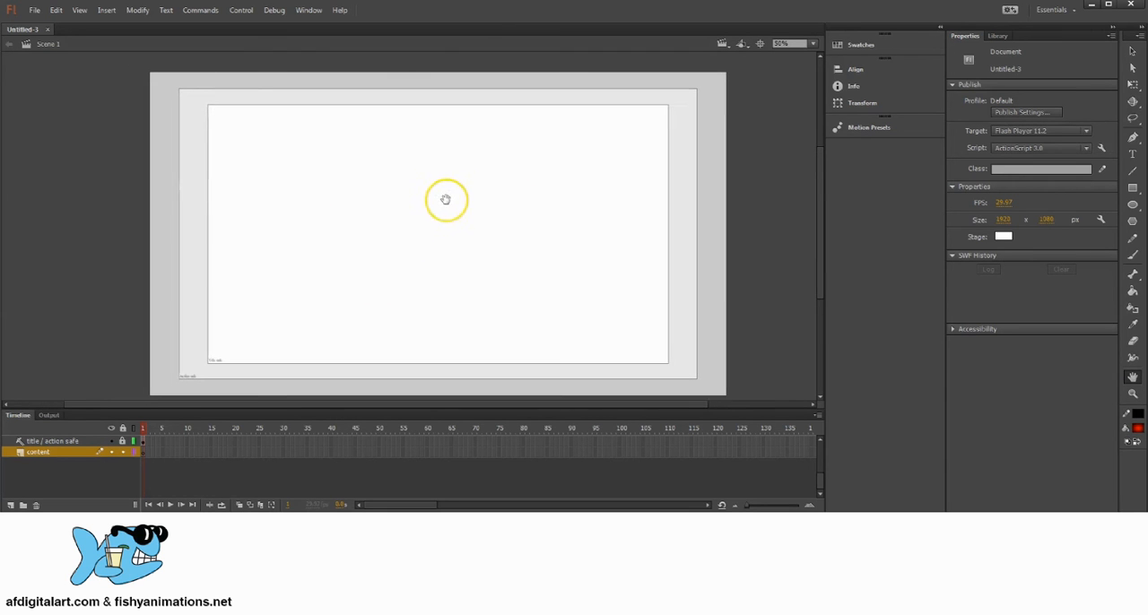
{"action": "left_click", "coordinate": [1134, 52]}
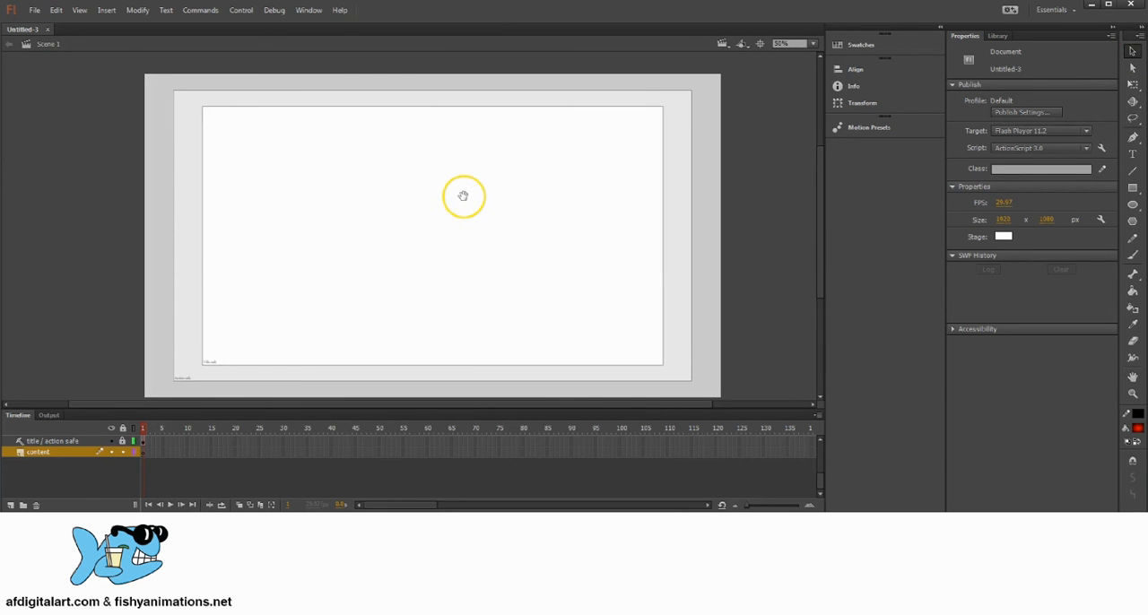
{"action": "left_click_drag", "start_coordinate": [443, 241], "coordinate": [460, 236]}
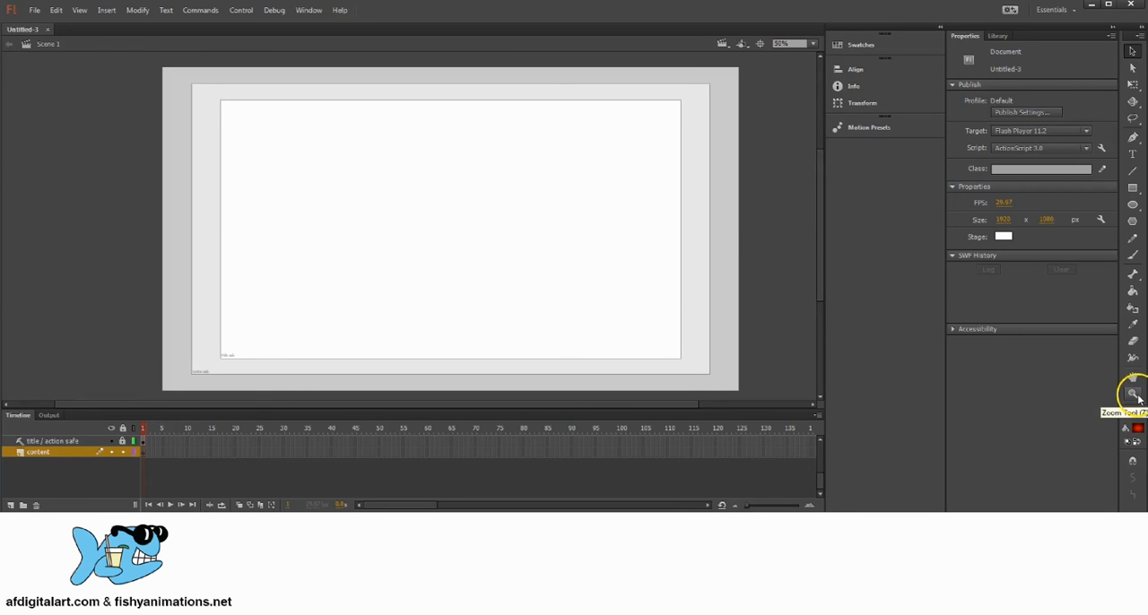
Zoom the stage in to 100% and back out to 50%, re-centre the safe-area guides, and return to the Selection tool.
{"action": "left_click", "coordinate": [1133, 396]}
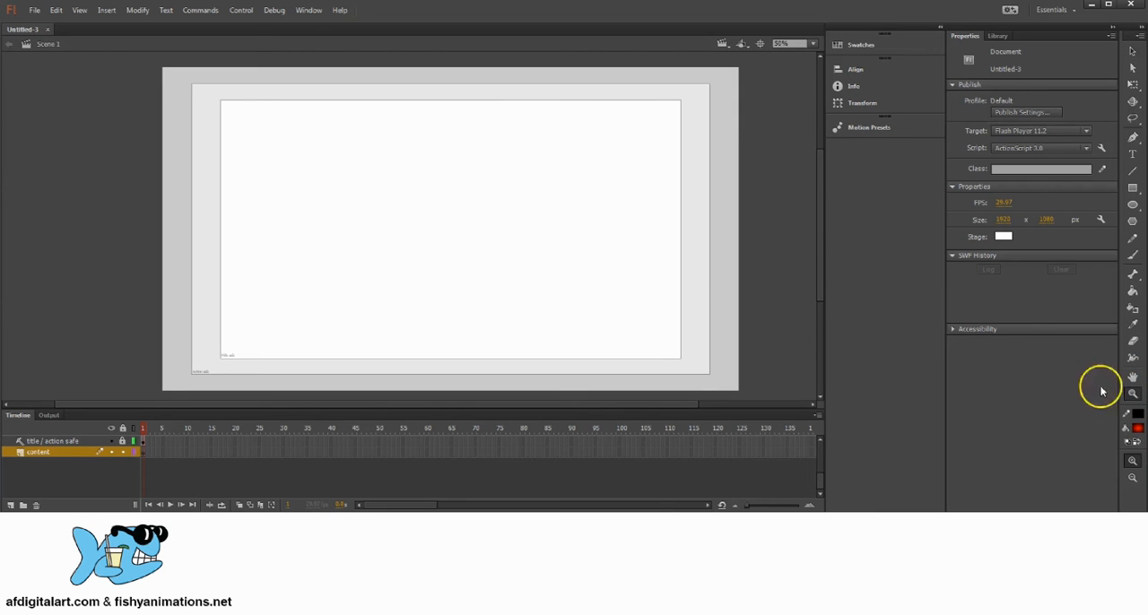
{"action": "left_click", "coordinate": [481, 246]}
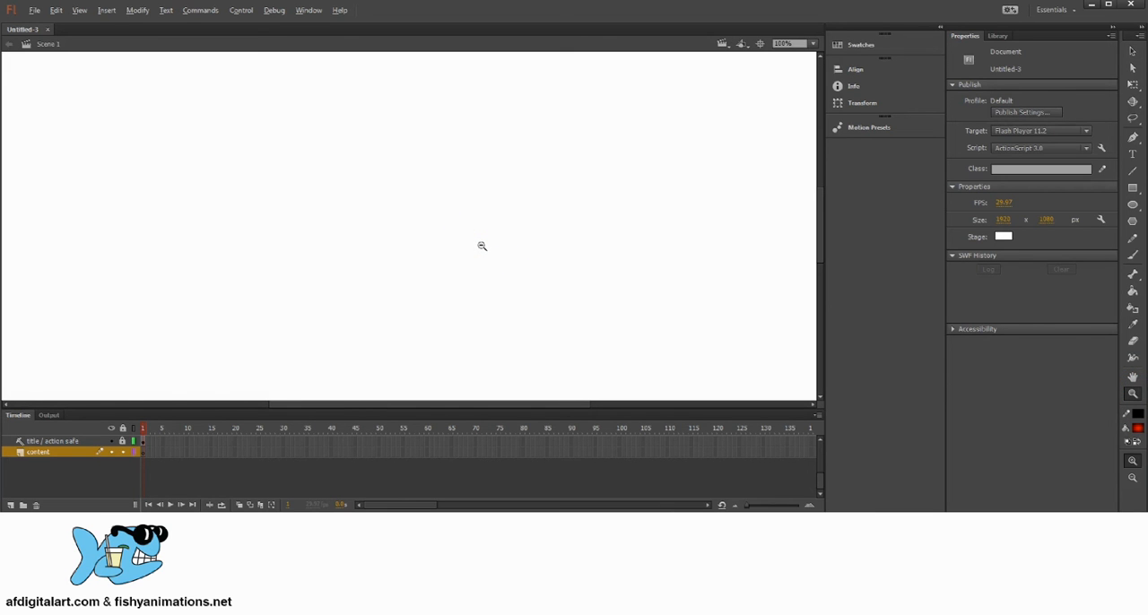
{"action": "left_click", "coordinate": [446, 218], "text": "alt"}
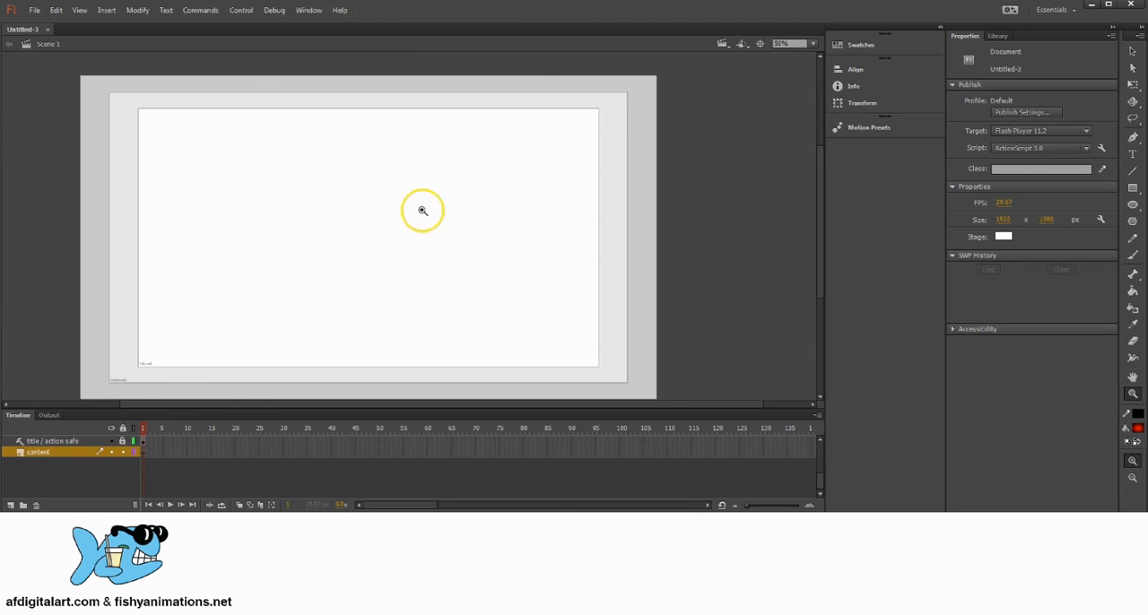
{"action": "left_click_drag", "start_coordinate": [322, 218], "coordinate": [407, 218]}
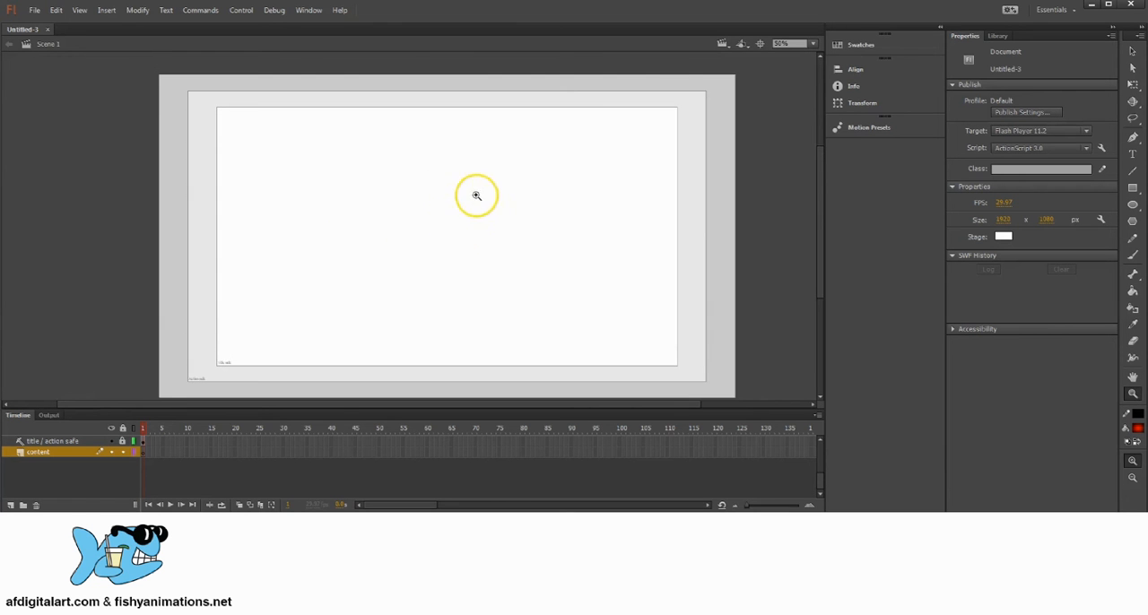
{"action": "mouse_move", "coordinate": [478, 227]}
{"action": "left_mouse_down"}
{"action": "mouse_move", "coordinate": [432, 236]}
{"action": "mouse_move", "coordinate": [482, 211]}
{"action": "left_mouse_up"}
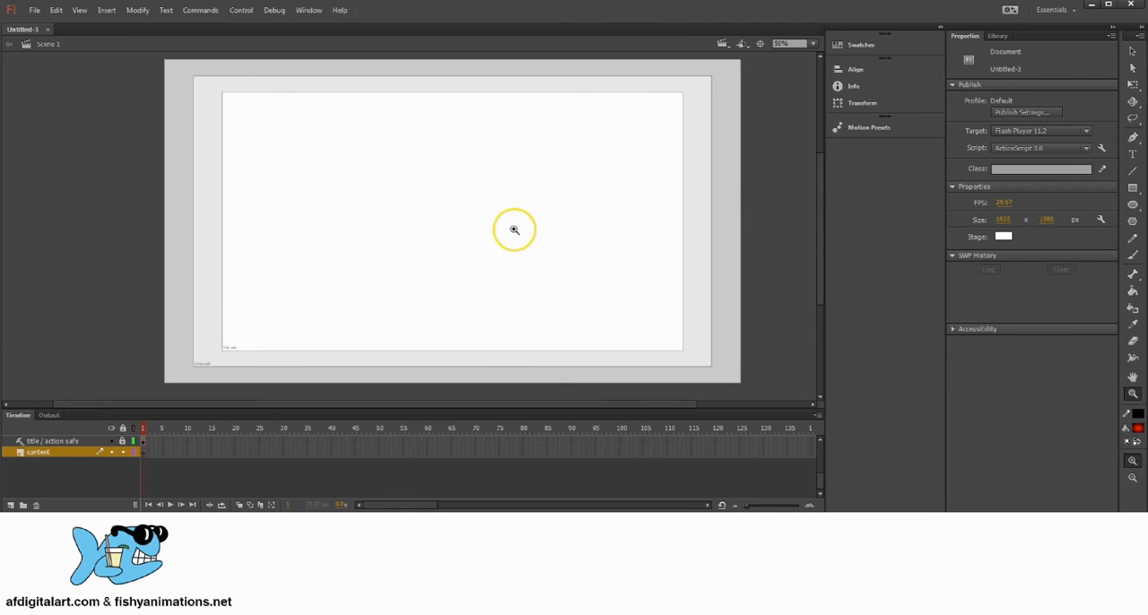
{"action": "mouse_move", "coordinate": [454, 201]}
{"action": "left_mouse_down"}
{"action": "mouse_move", "coordinate": [456, 211]}
{"action": "mouse_move", "coordinate": [462, 198]}
{"action": "left_mouse_up"}
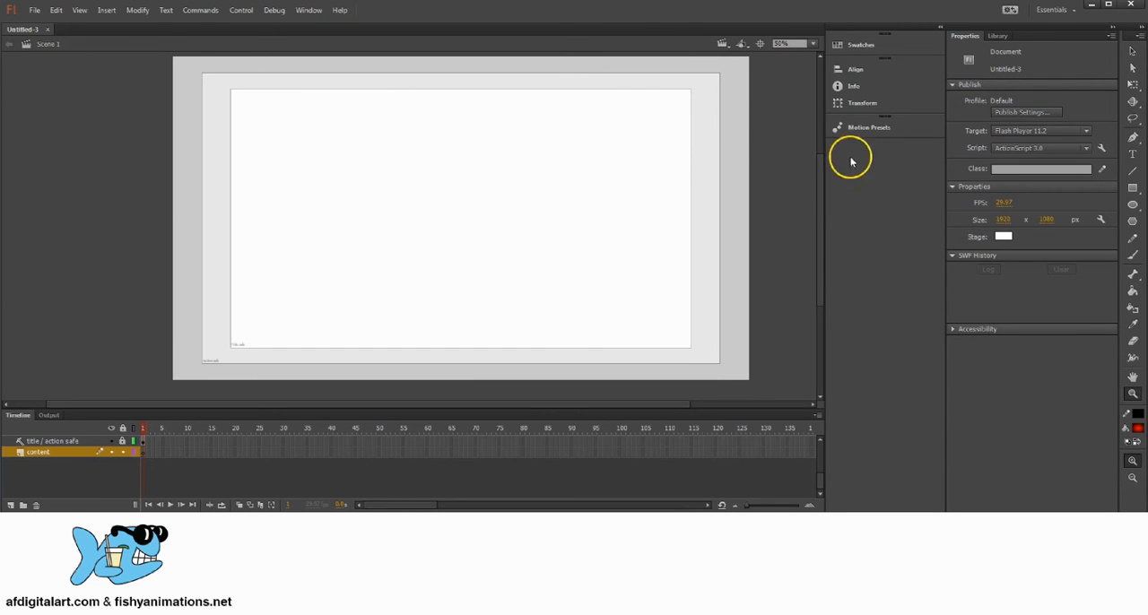
{"action": "left_click", "coordinate": [1132, 51]}
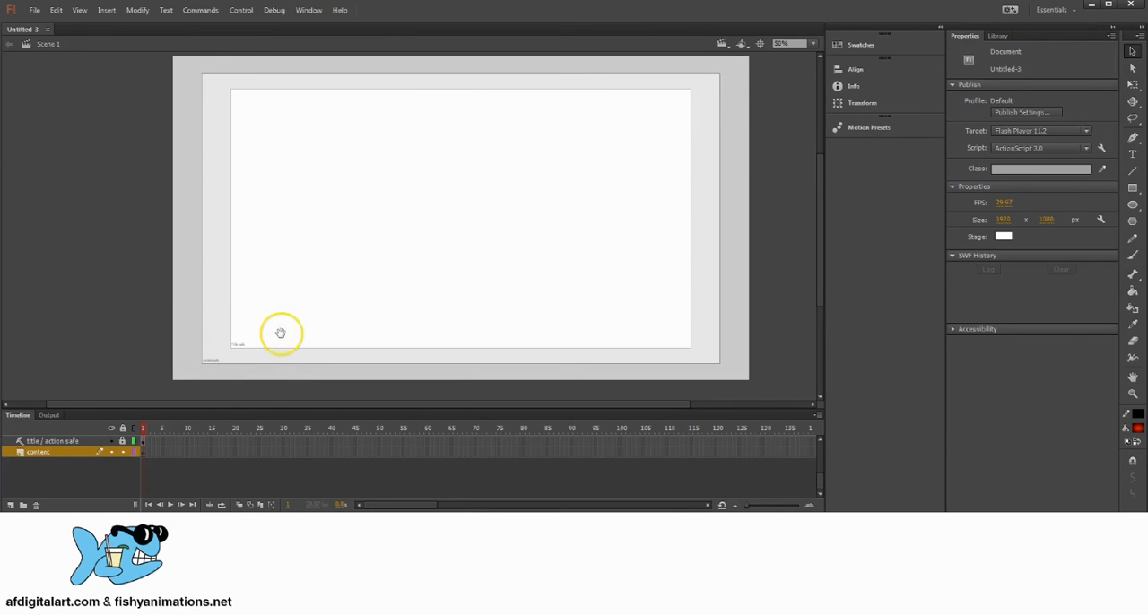
Magnify the stage corner holding the Title safe and Action safe labels to 200%, then return to 50% with the stage centred.
{"action": "left_click_drag", "start_coordinate": [282, 333], "coordinate": [339, 263]}
{"action": "key", "text": "z"}
{"action": "left_click", "coordinate": [283, 292]}
{"action": "left_click", "coordinate": [411, 231]}
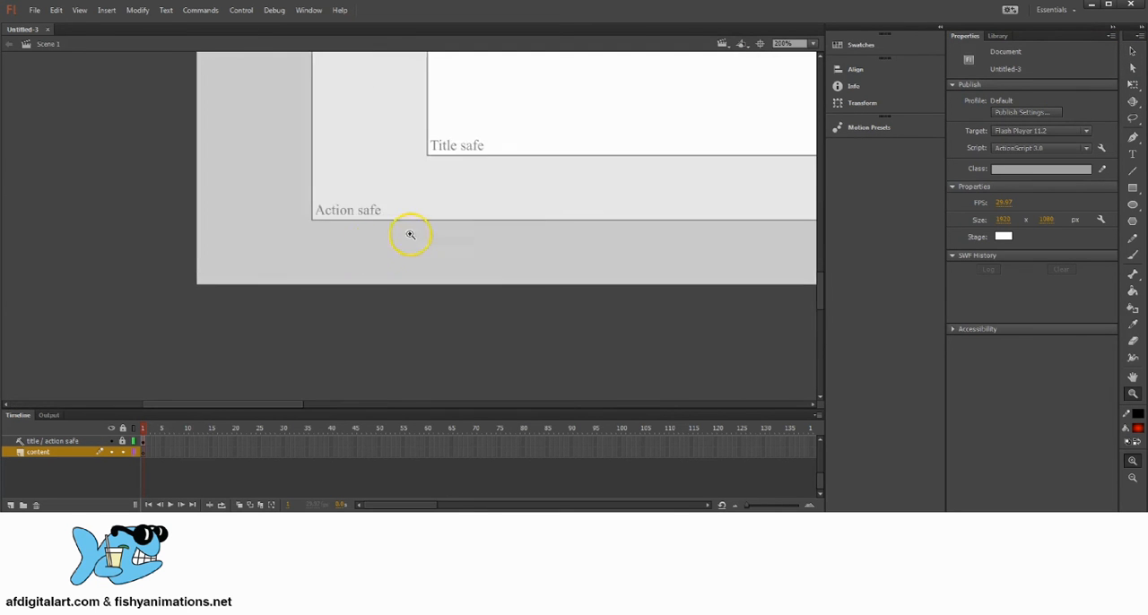
{"action": "left_click_drag", "start_coordinate": [357, 181], "coordinate": [343, 234]}
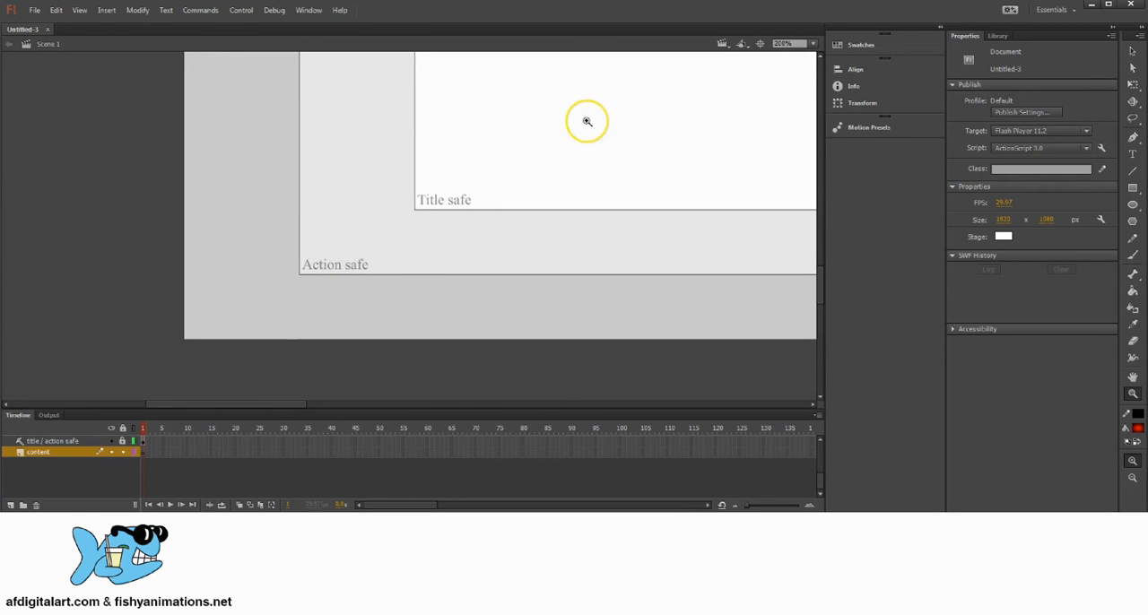
{"action": "left_click_drag", "start_coordinate": [502, 134], "coordinate": [372, 215]}
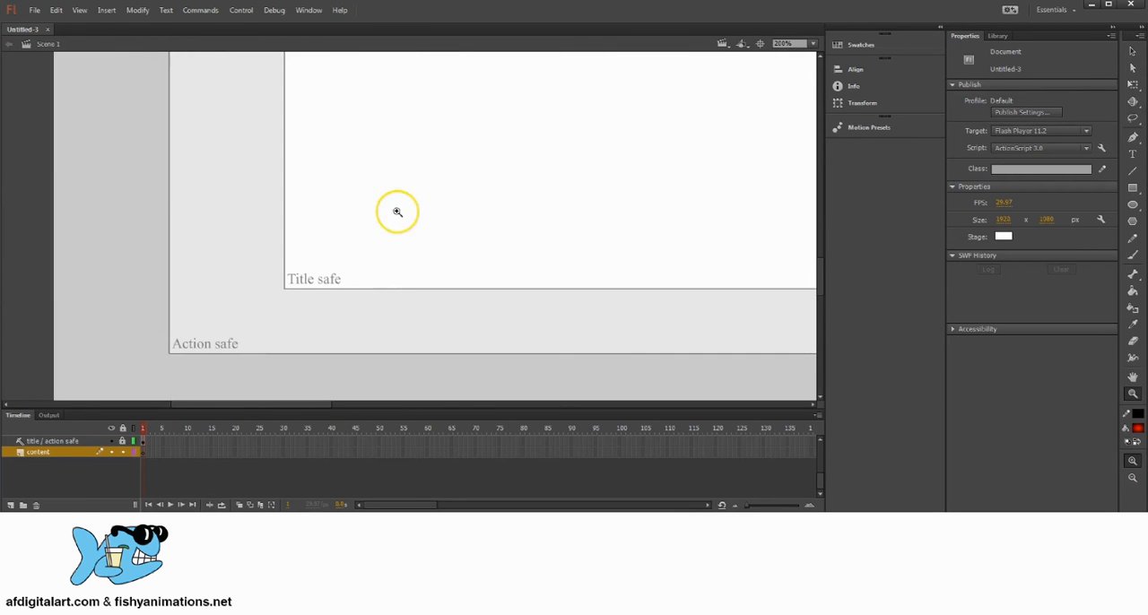
{"action": "left_click", "coordinate": [538, 188], "text": "alt"}
{"action": "left_click", "coordinate": [538, 188], "text": "alt"}
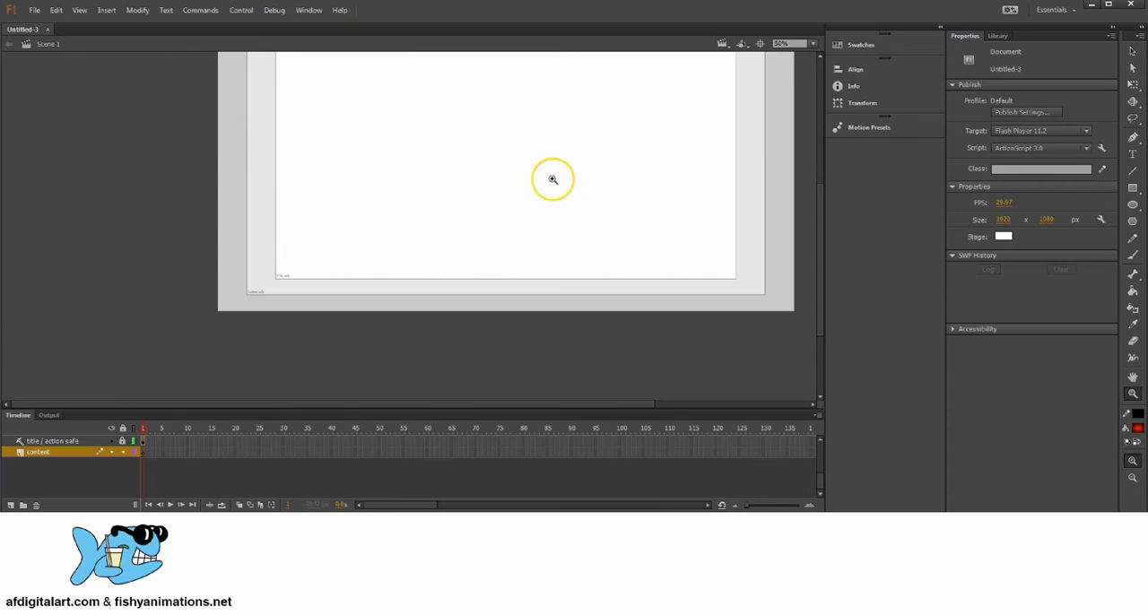
{"action": "left_click_drag", "start_coordinate": [488, 151], "coordinate": [437, 210]}
{"action": "left_click_drag", "start_coordinate": [327, 234], "coordinate": [327, 249]}
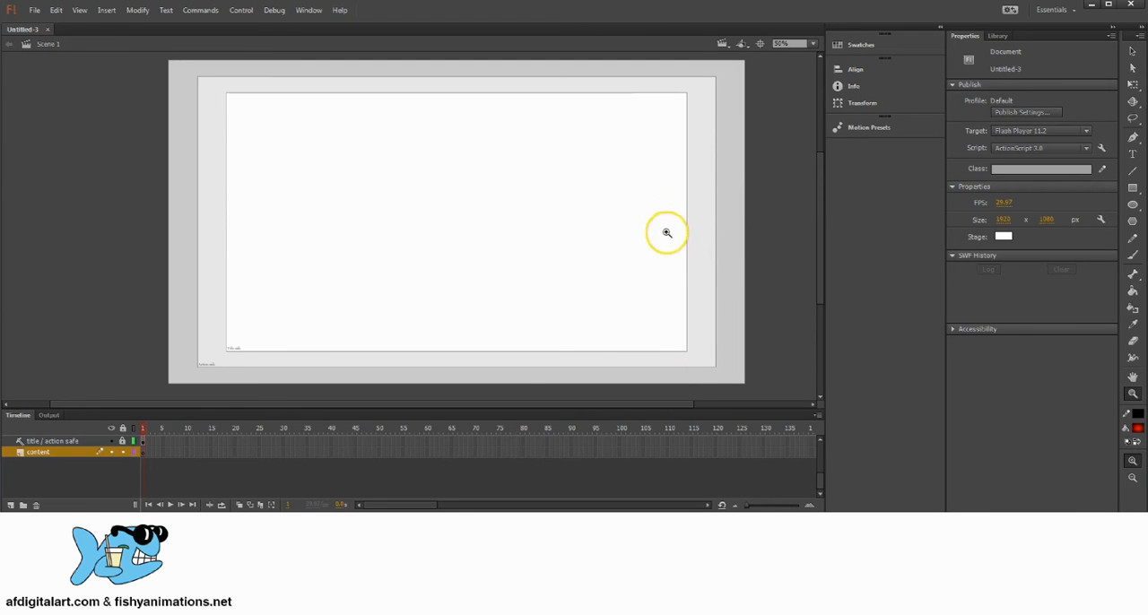
Draw a circle about 222 px wide across the right title-safe border on the content layer and fill it brown.
{"action": "left_click", "coordinate": [1132, 204]}
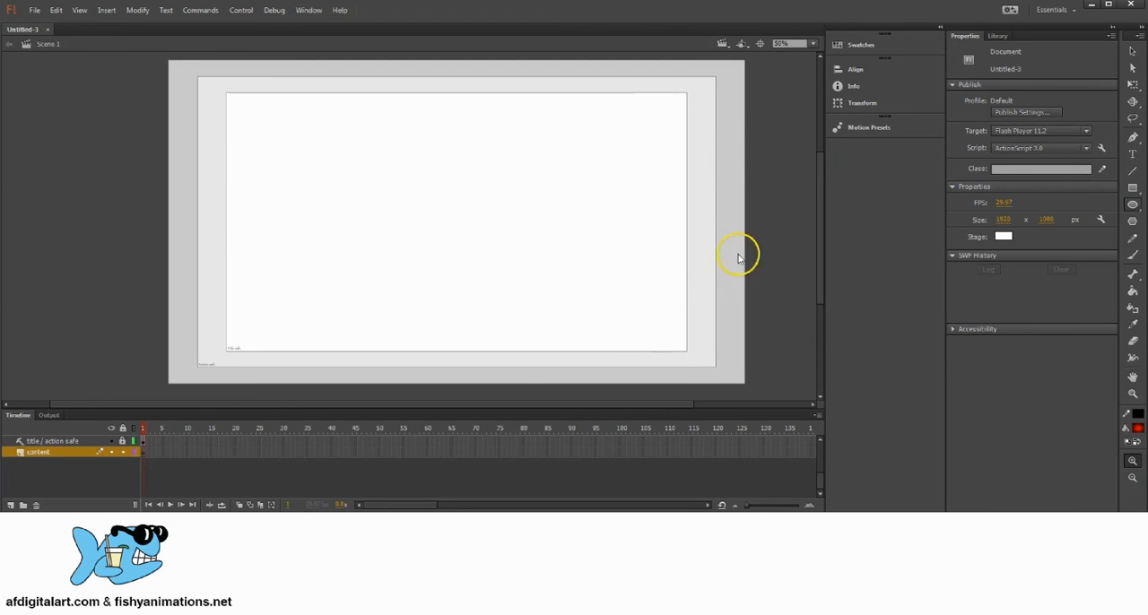
{"action": "mouse_move", "coordinate": [668, 190]}
{"action": "left_mouse_down"}
{"action": "mouse_move", "coordinate": [724, 238]}
{"action": "mouse_move", "coordinate": [728, 256]}
{"action": "left_mouse_up"}
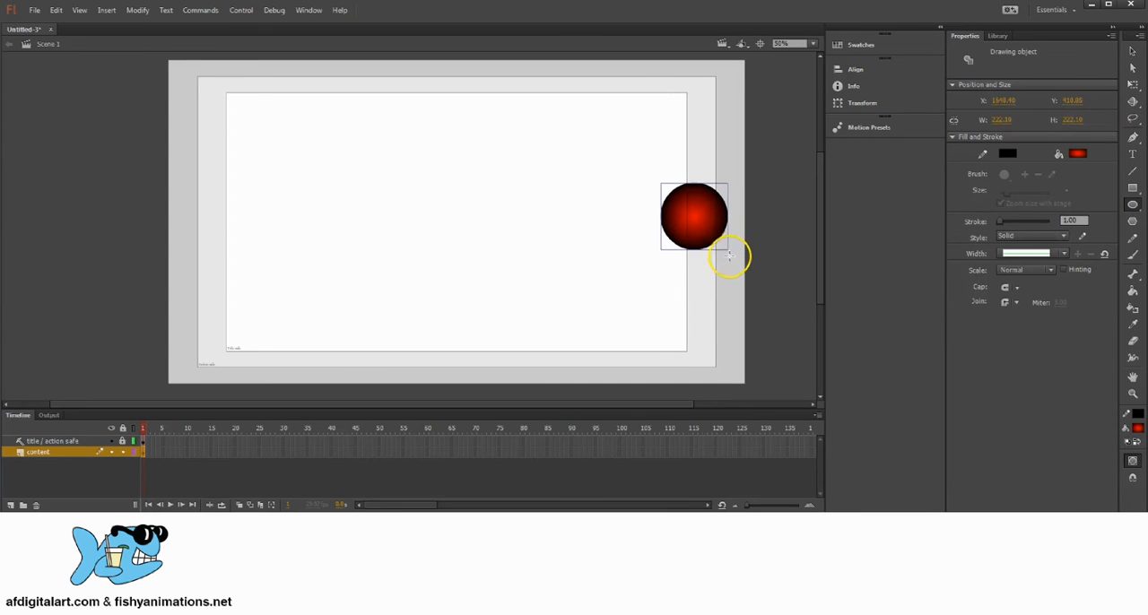
{"action": "left_click", "coordinate": [1137, 427]}
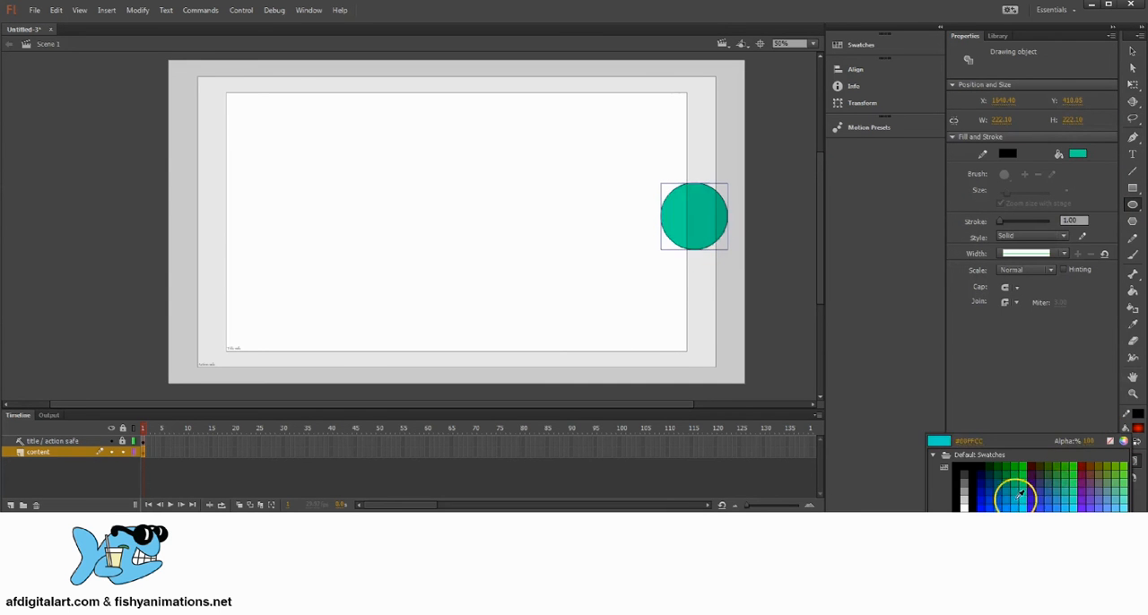
{"action": "left_click", "coordinate": [1002, 507]}
Move the brown circle around the title-safe border and place it fully inside the lower right of the title-safe area.
{"action": "left_click", "coordinate": [1132, 51]}
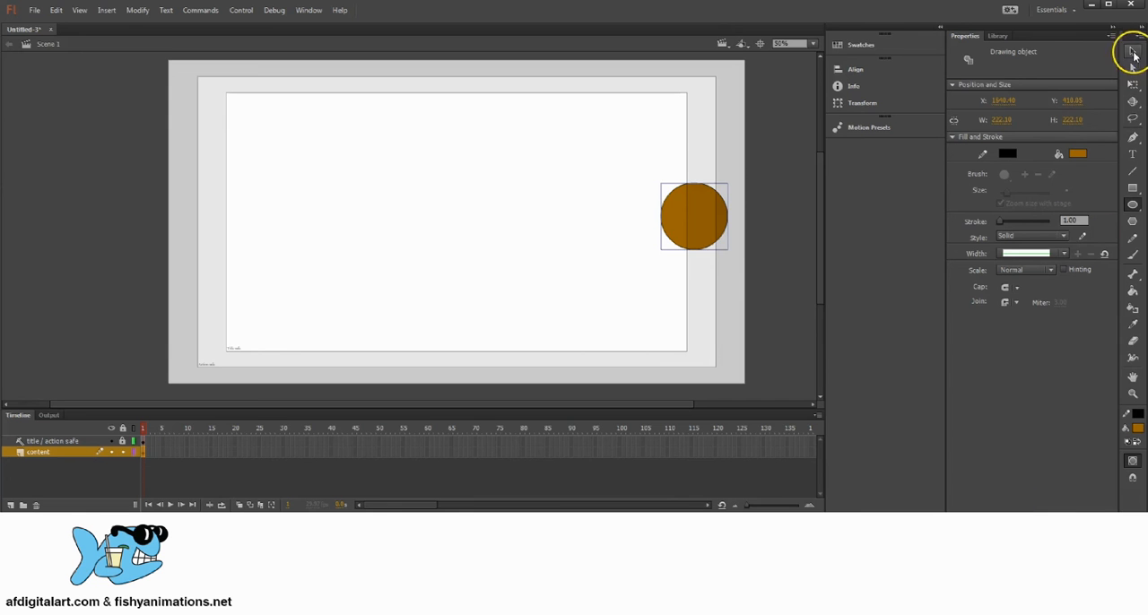
{"action": "left_click_drag", "start_coordinate": [703, 206], "coordinate": [707, 222]}
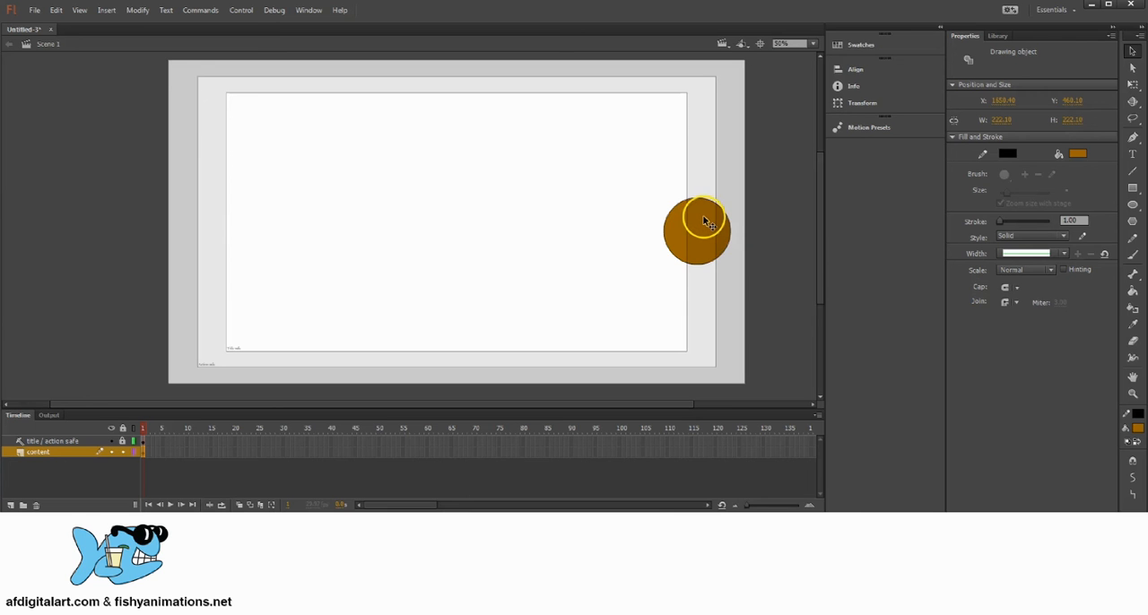
{"action": "left_click_drag", "start_coordinate": [711, 224], "coordinate": [685, 227]}
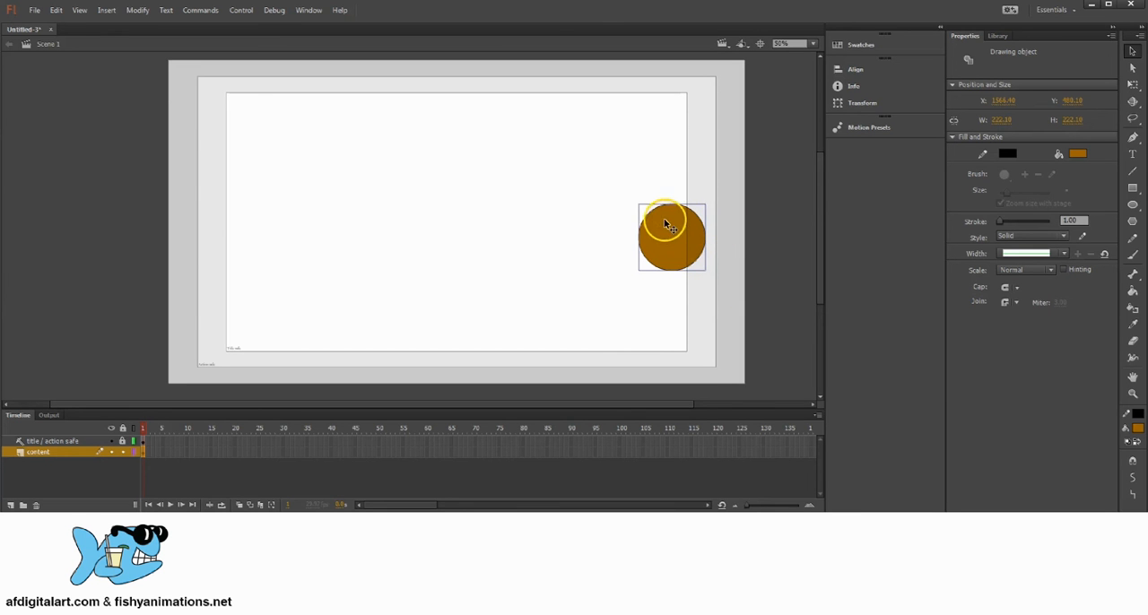
{"action": "left_click_drag", "start_coordinate": [665, 225], "coordinate": [686, 230]}
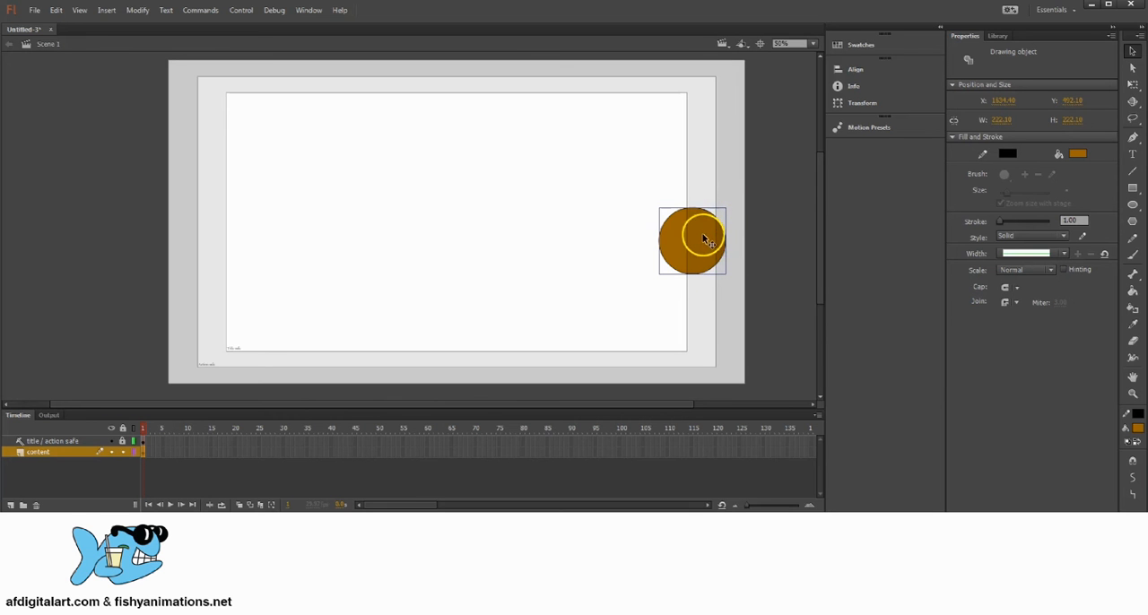
{"action": "left_click_drag", "start_coordinate": [700, 238], "coordinate": [651, 267]}
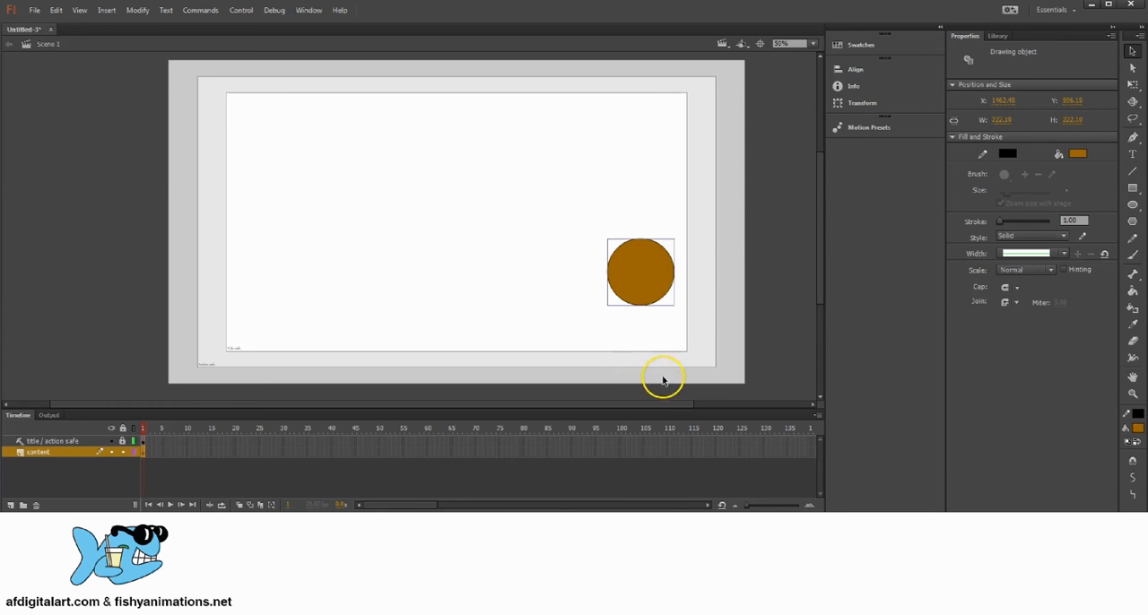
Draw a blue rectangle about 266 by 340 px as a body below the brown circle, extending past the stage's lower edge.
{"action": "left_click", "coordinate": [1132, 187]}
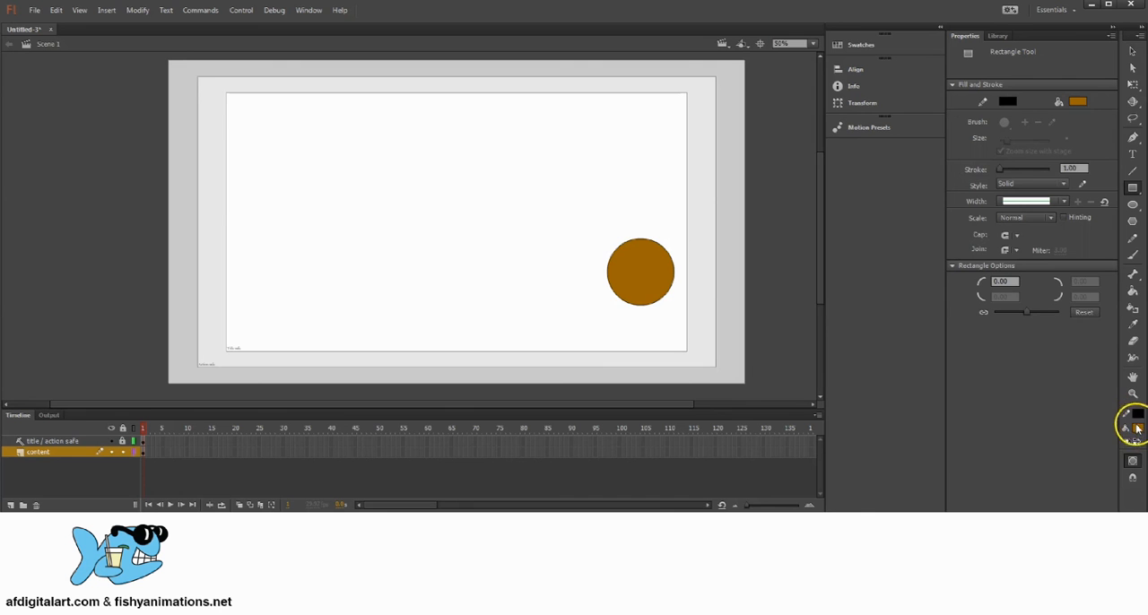
{"action": "left_click", "coordinate": [1138, 432]}
{"action": "left_click", "coordinate": [992, 486]}
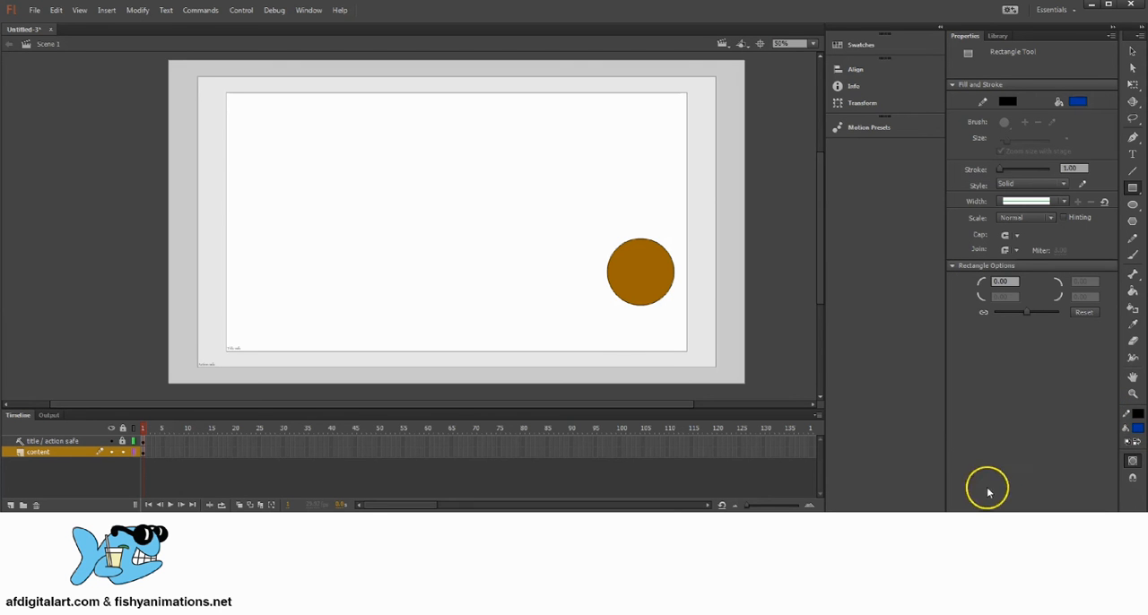
{"action": "left_click_drag", "start_coordinate": [603, 297], "coordinate": [683, 399]}
{"action": "left_click", "coordinate": [1133, 51]}
{"action": "scroll", "coordinate": [750, 227], "scroll_direction": "down", "scroll_amount": 1}
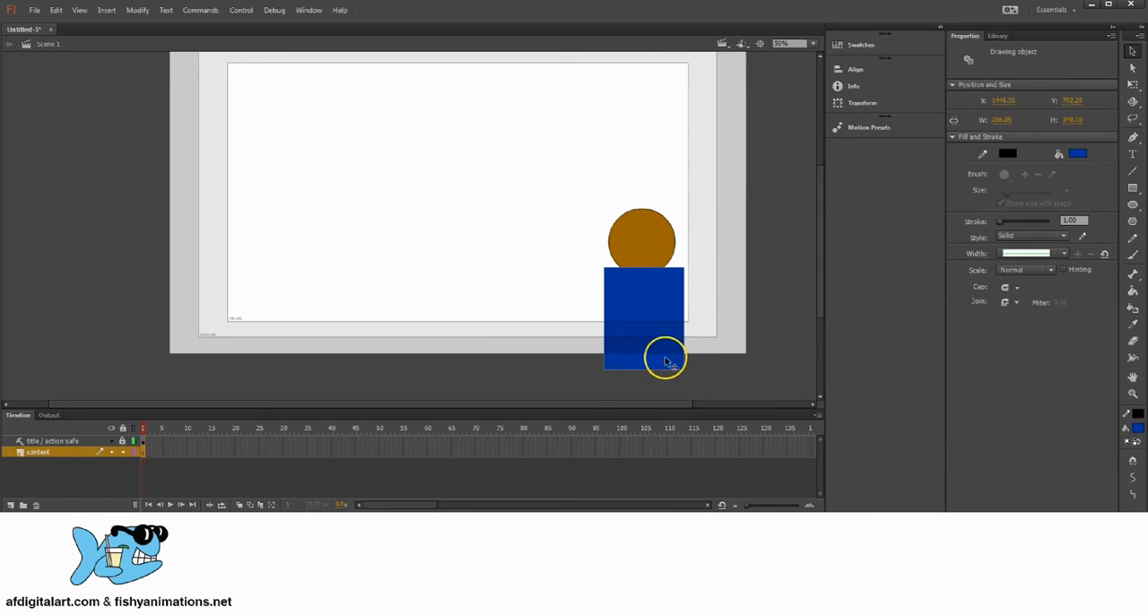
{"action": "left_click_drag", "start_coordinate": [614, 274], "coordinate": [637, 322]}
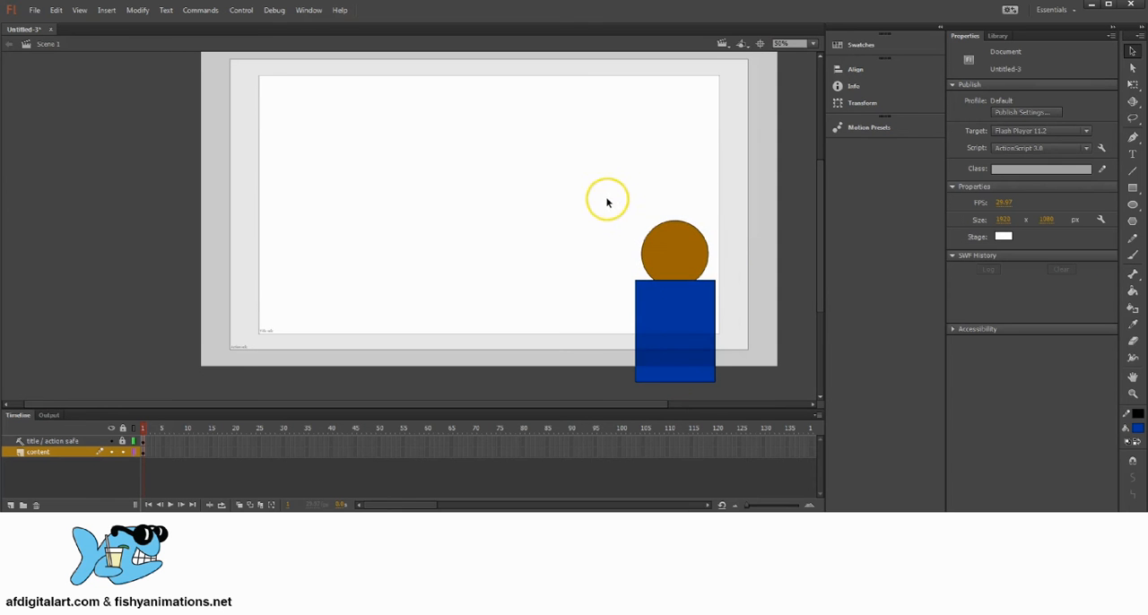
Select the brown circle and blue rectangle together with a marquee, and clear the selection.
{"action": "left_click_drag", "start_coordinate": [607, 199], "coordinate": [729, 355]}
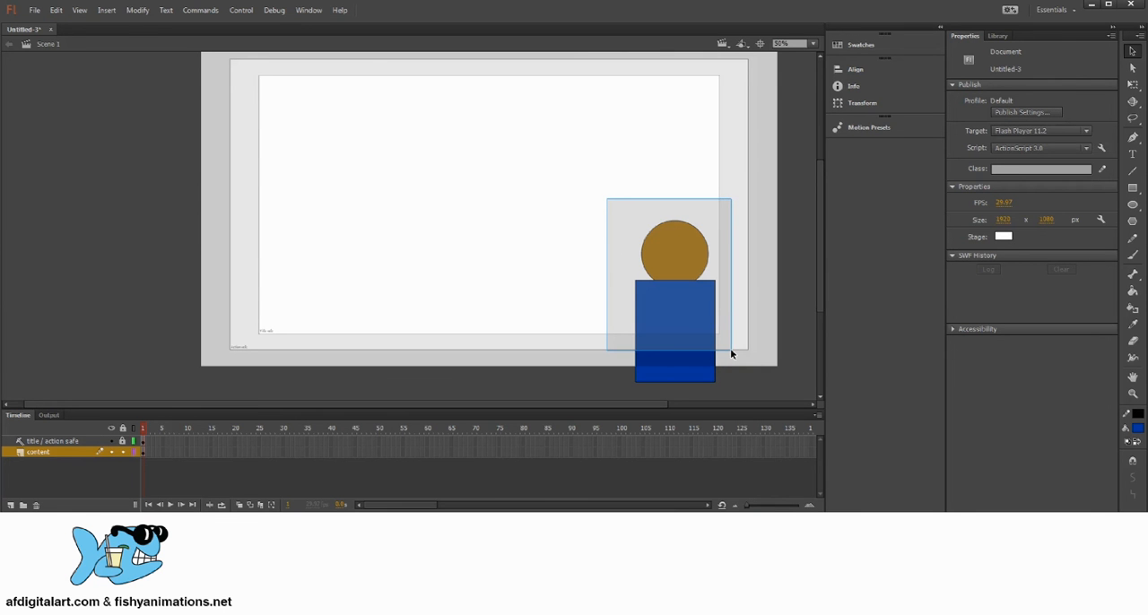
{"action": "left_click_drag", "start_coordinate": [730, 354], "coordinate": [736, 350]}
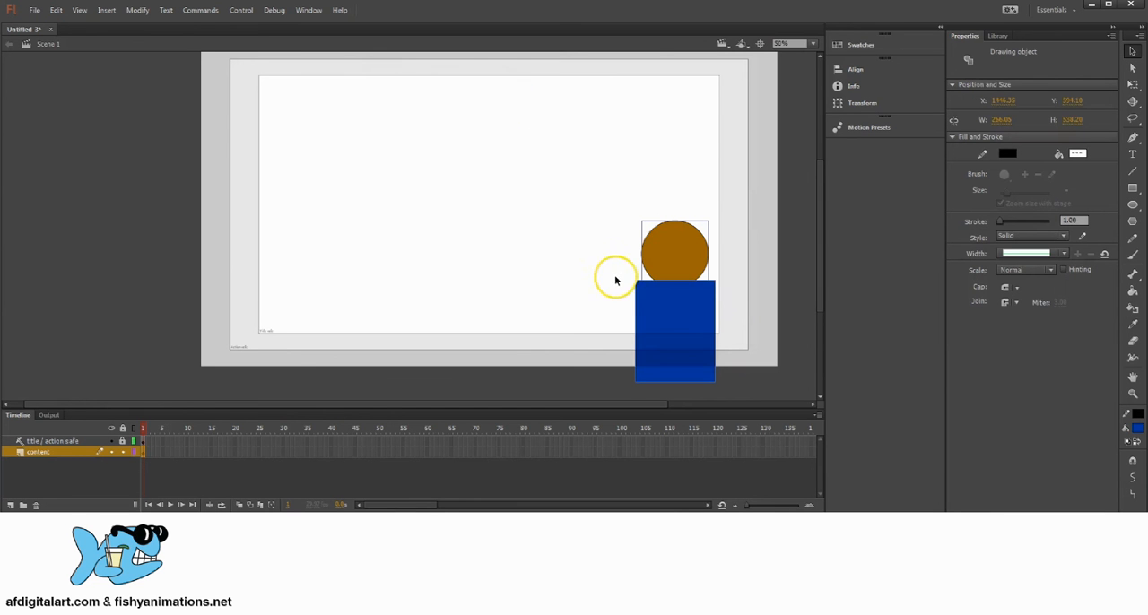
{"action": "left_click", "coordinate": [789, 241]}
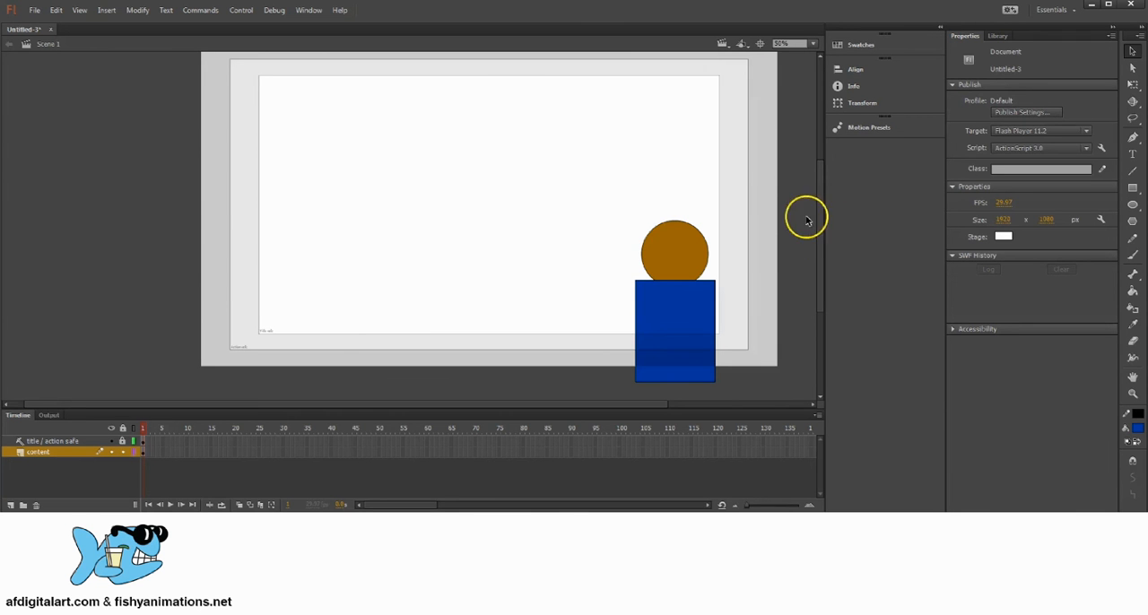
Set the document's stage size to 1280 x 720 px.
{"action": "left_click", "coordinate": [1006, 222]}
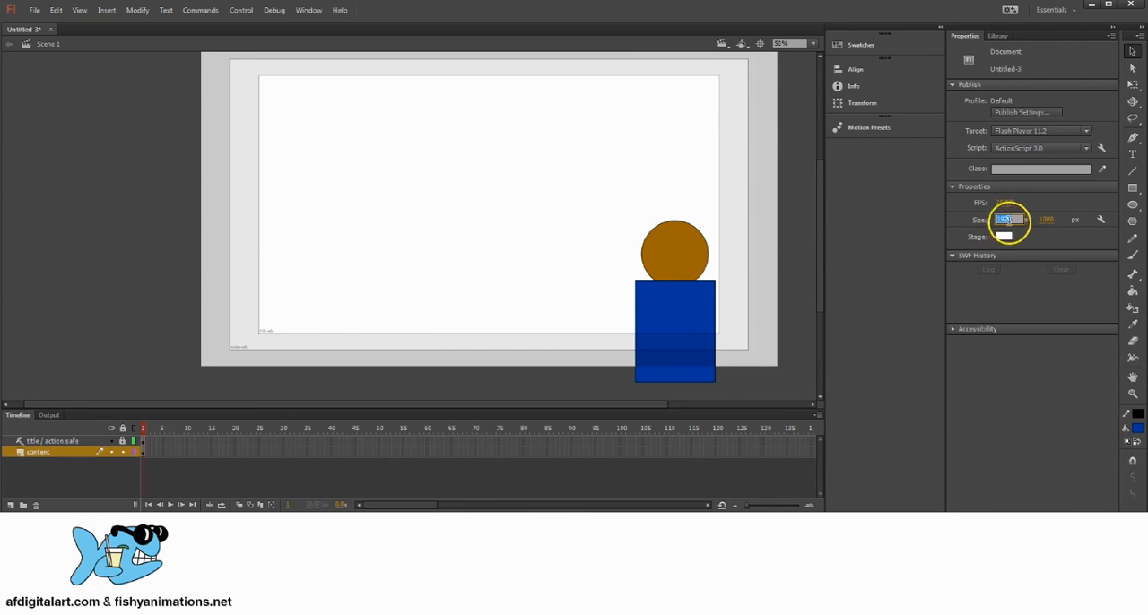
{"action": "left_click", "coordinate": [1047, 221]}
{"action": "left_click", "coordinate": [1002, 221]}
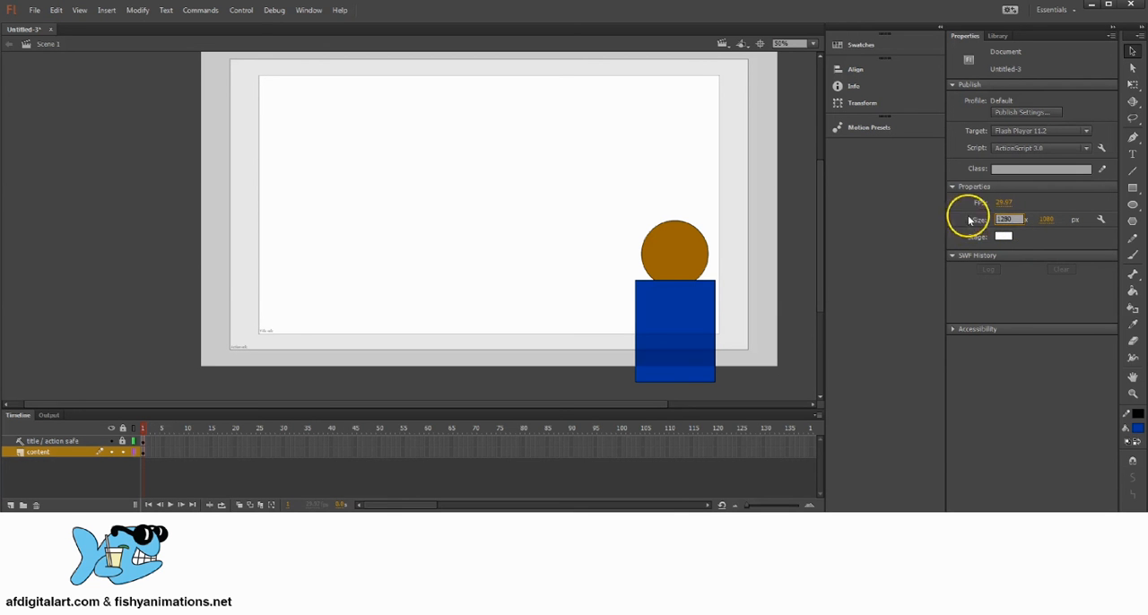
{"action": "left_click", "coordinate": [1050, 221]}
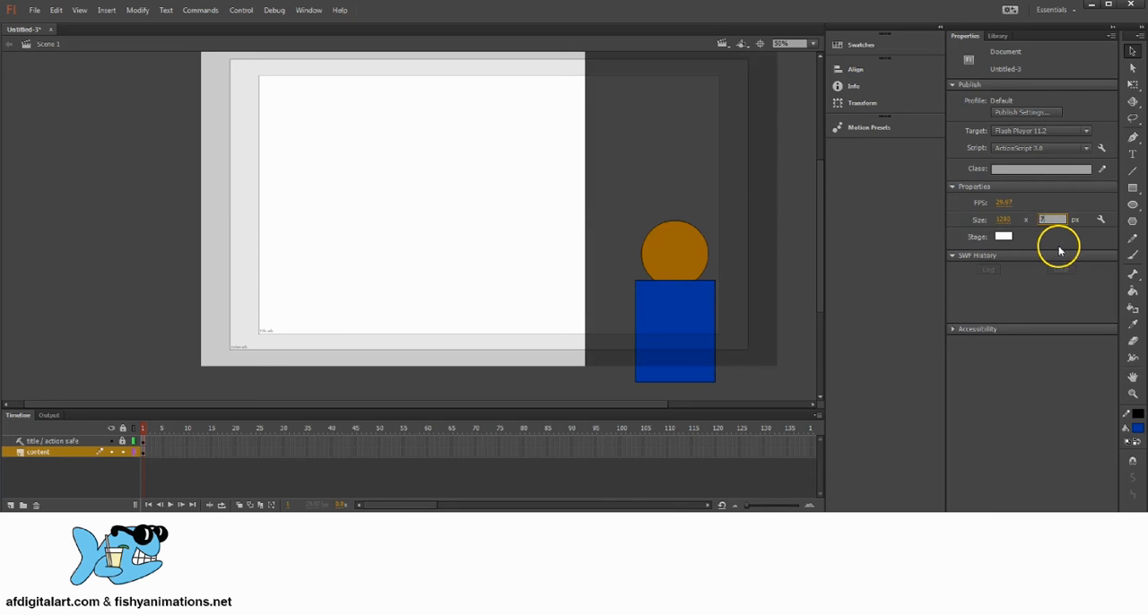
{"action": "key", "text": "Return"}
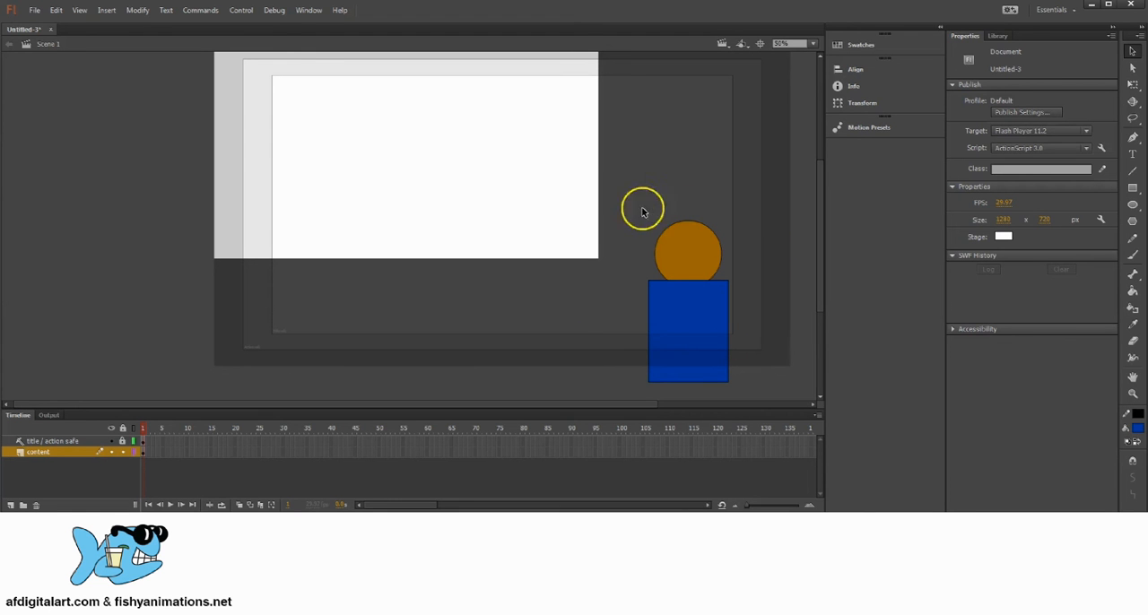
Restore the stage size to 1920 x 1080 px and bring the whole stage back into view.
{"action": "left_click", "coordinate": [1003, 219]}
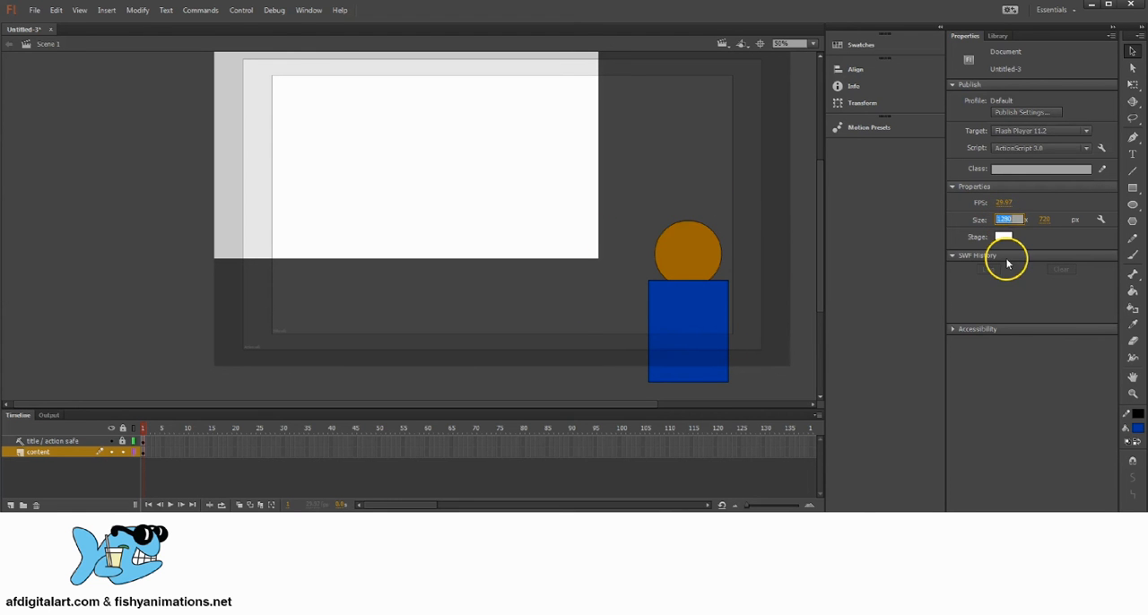
{"action": "type", "text": "1920"}
{"action": "left_click", "coordinate": [1005, 259]}
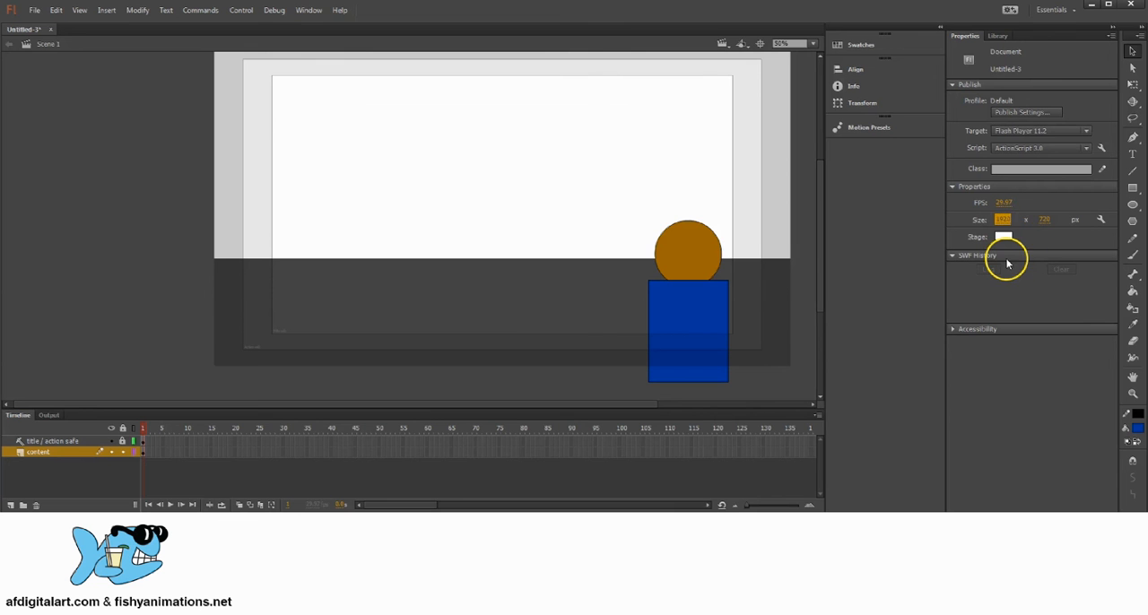
{"action": "left_click", "coordinate": [1044, 220]}
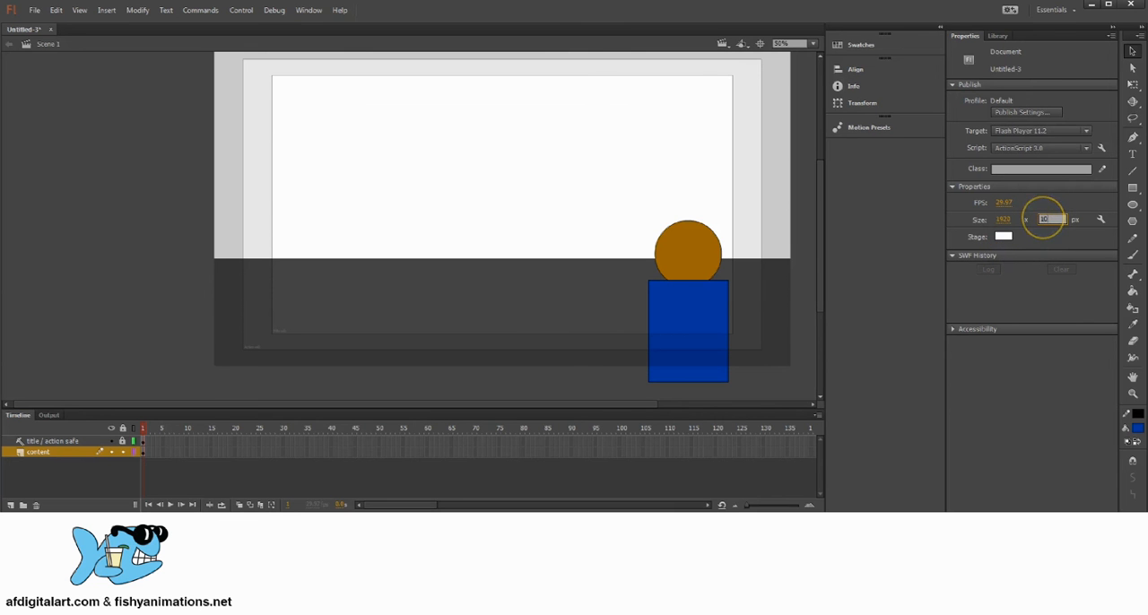
{"action": "key", "text": "Return"}
{"action": "mouse_move", "coordinate": [685, 249]}
{"action": "left_mouse_down"}
{"action": "mouse_move", "coordinate": [684, 266]}
{"action": "mouse_move", "coordinate": [676, 246]}
{"action": "left_mouse_up"}
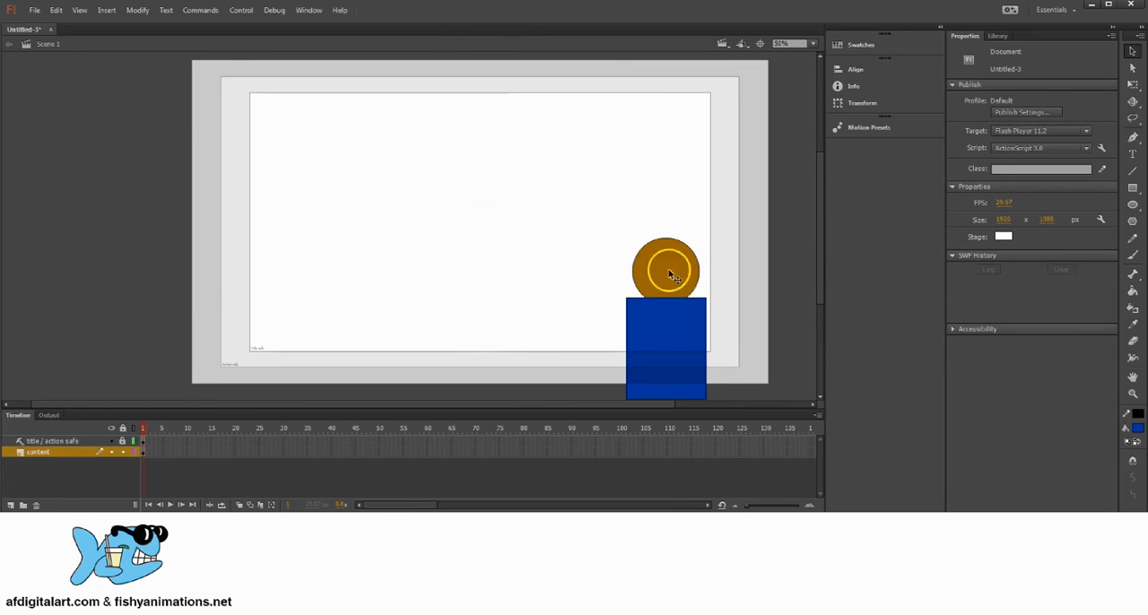
Select the brown circle and blue rectangle together and try out positions near the title-safe area's lower-right corner.
{"action": "left_click_drag", "start_coordinate": [618, 268], "coordinate": [646, 268]}
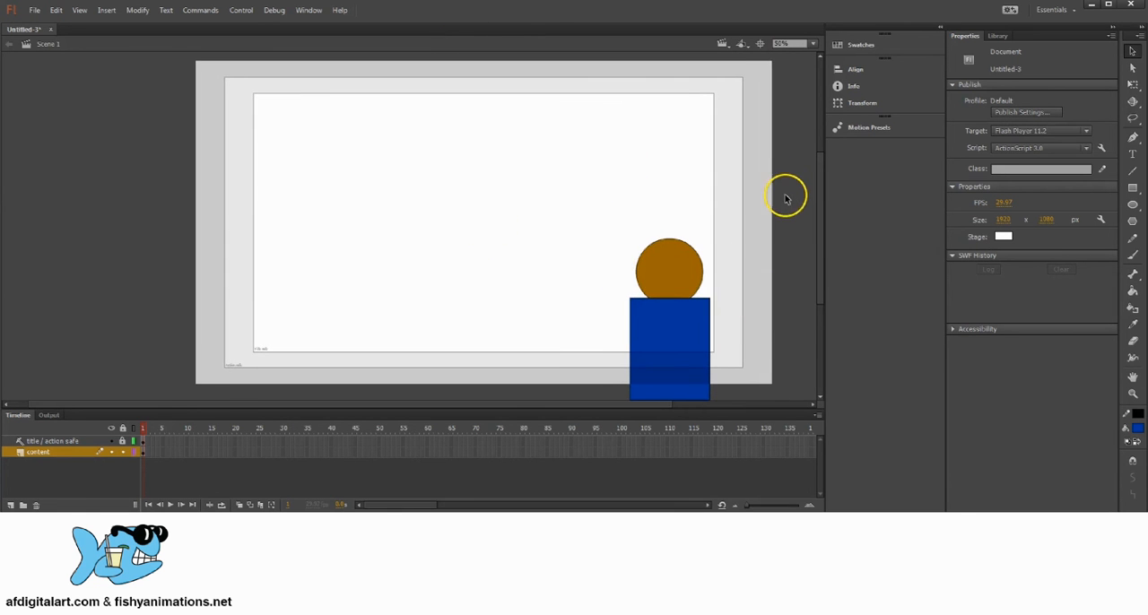
{"action": "left_click_drag", "start_coordinate": [701, 202], "coordinate": [695, 210]}
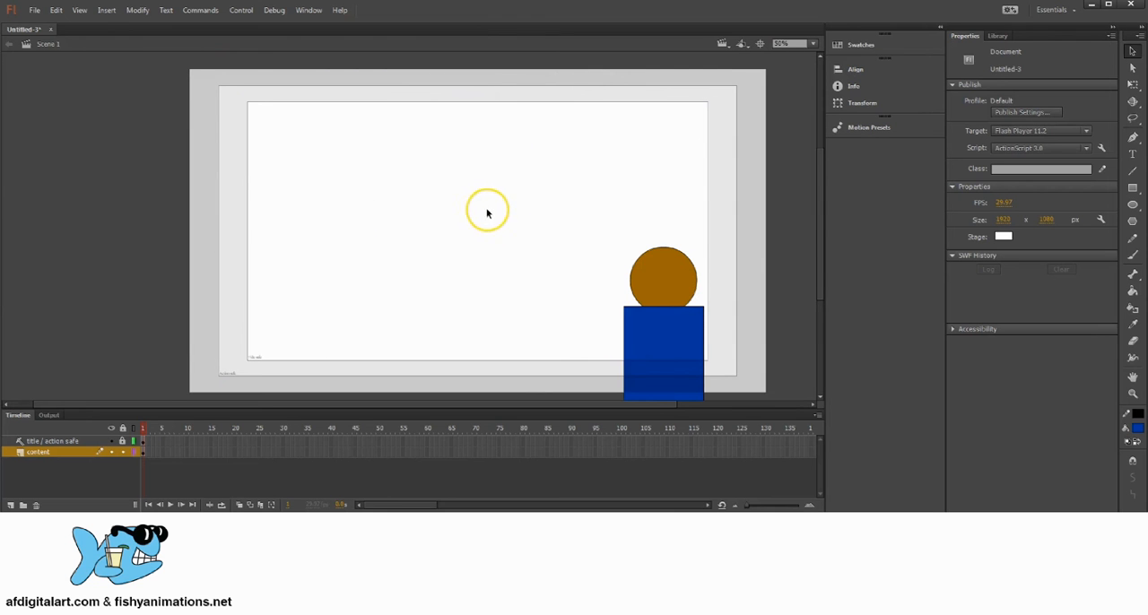
{"action": "left_click_drag", "start_coordinate": [509, 226], "coordinate": [505, 220]}
{"action": "left_click_drag", "start_coordinate": [687, 272], "coordinate": [660, 253]}
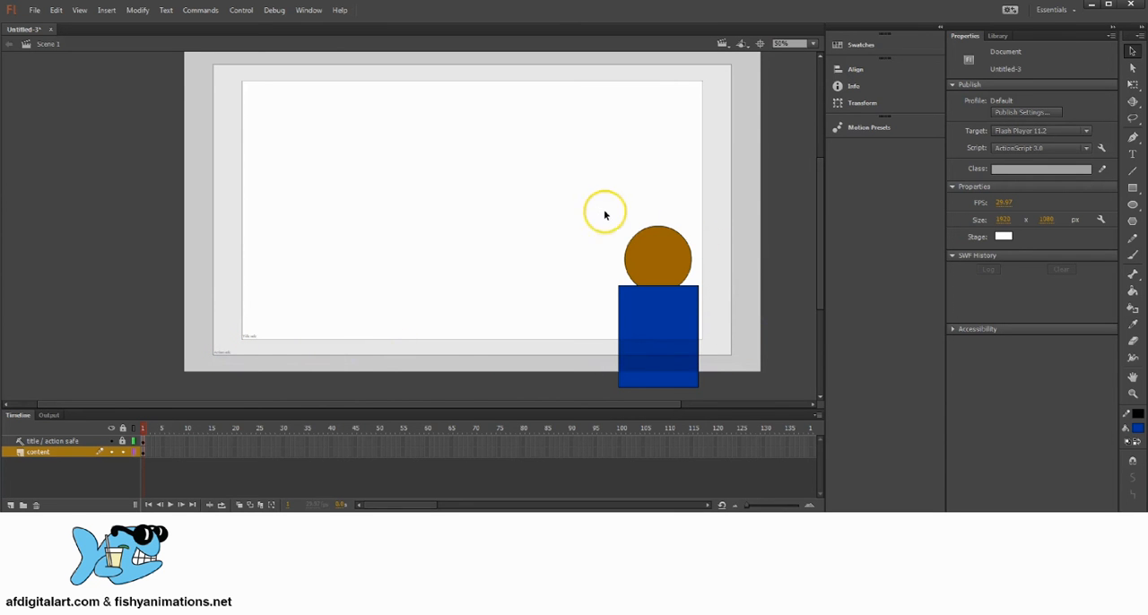
{"action": "left_click_drag", "start_coordinate": [589, 210], "coordinate": [717, 349]}
{"action": "key", "text": "space"}
{"action": "left_click_drag", "start_coordinate": [648, 265], "coordinate": [652, 285]}
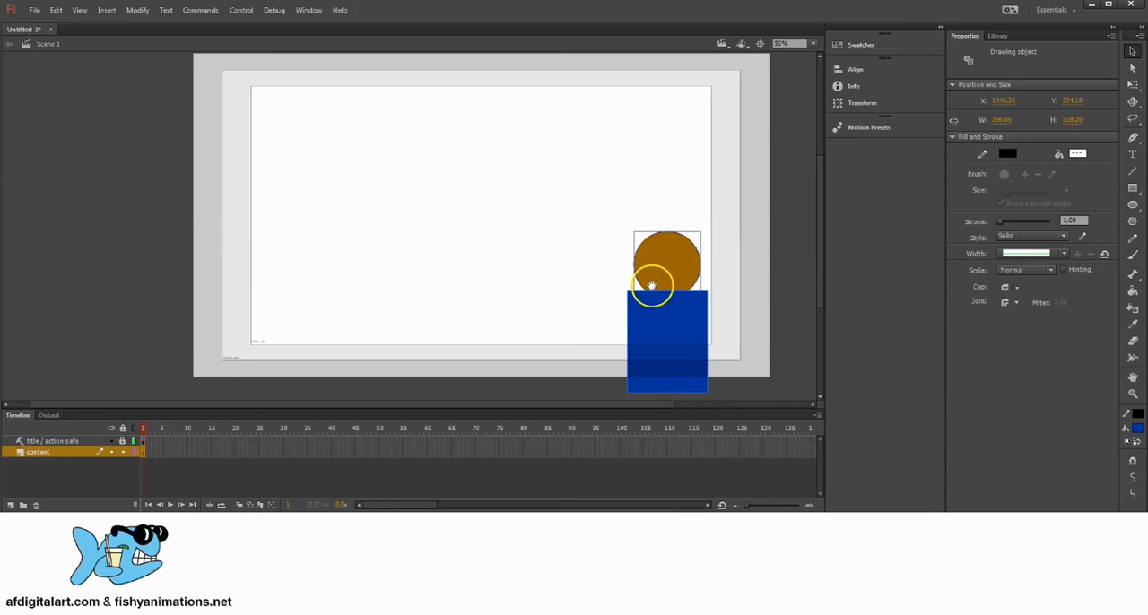
{"action": "left_click_drag", "start_coordinate": [591, 209], "coordinate": [685, 309]}
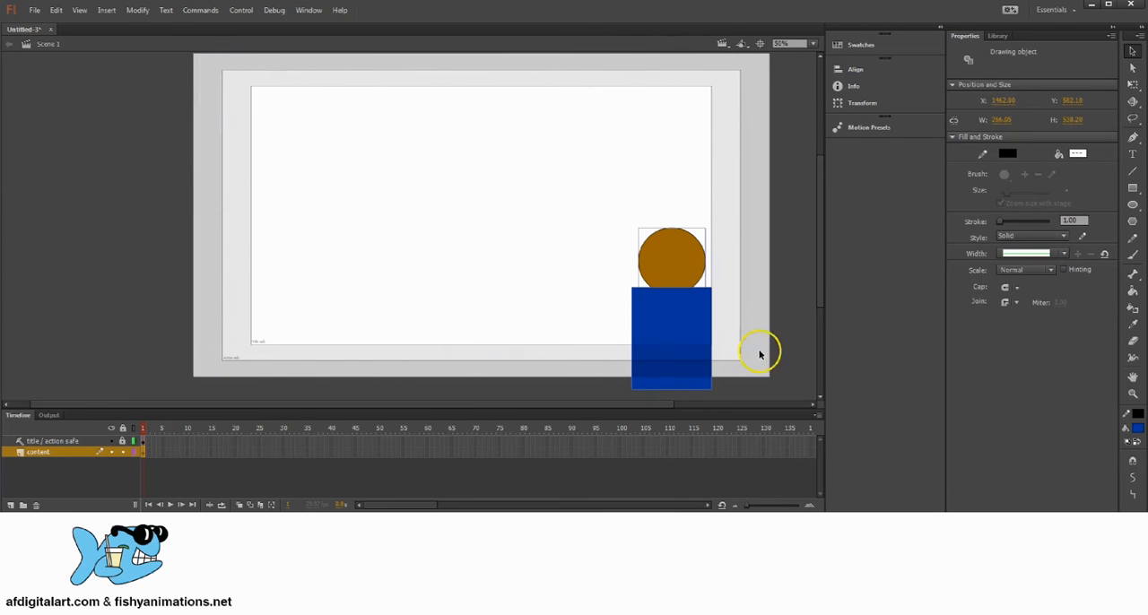
{"action": "left_click_drag", "start_coordinate": [682, 310], "coordinate": [654, 309]}
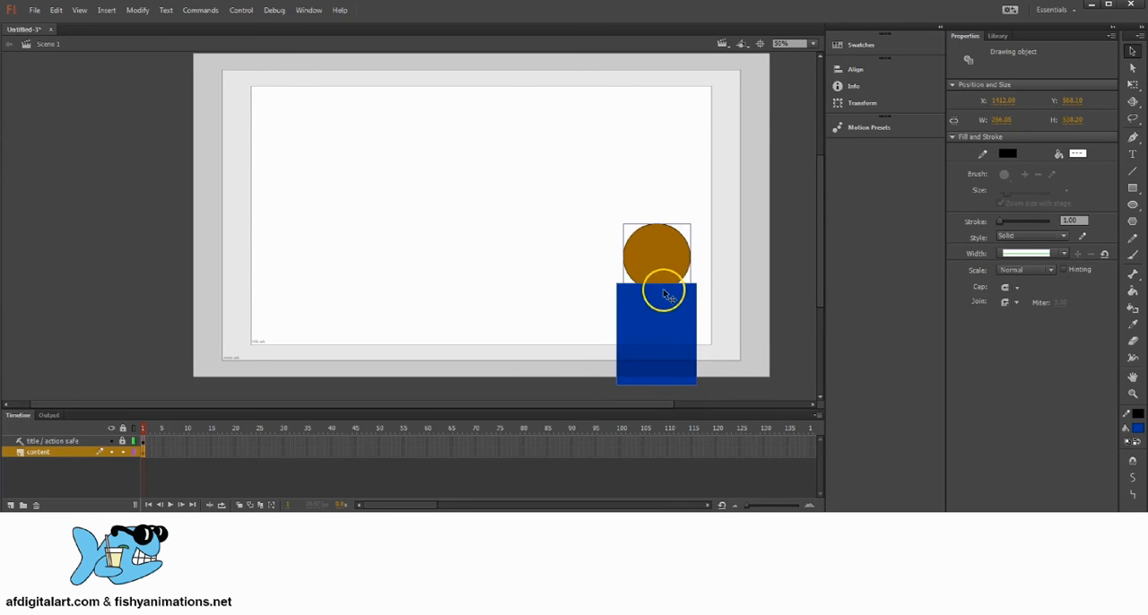
{"action": "mouse_move", "coordinate": [657, 257]}
{"action": "left_mouse_down"}
{"action": "mouse_move", "coordinate": [657, 269]}
{"action": "mouse_move", "coordinate": [659, 253]}
{"action": "left_mouse_up"}
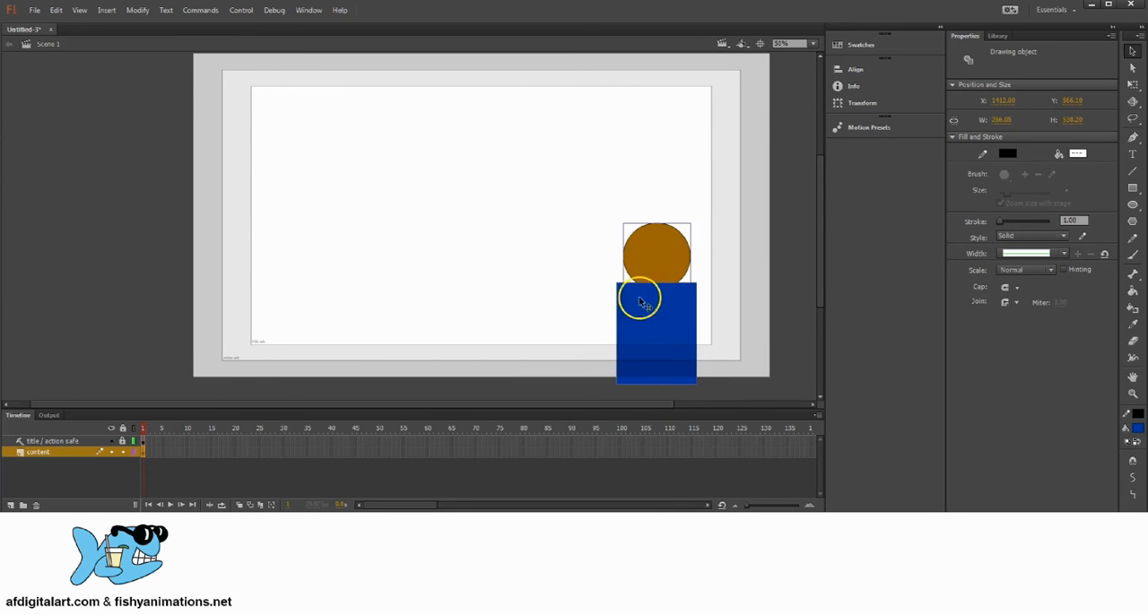
Delete the brown circle and the blue rectangle from the stage, and recentre the empty stage.
{"action": "left_click", "coordinate": [569, 387]}
{"action": "left_click_drag", "start_coordinate": [579, 174], "coordinate": [665, 336]}
{"action": "key", "text": "Delete"}
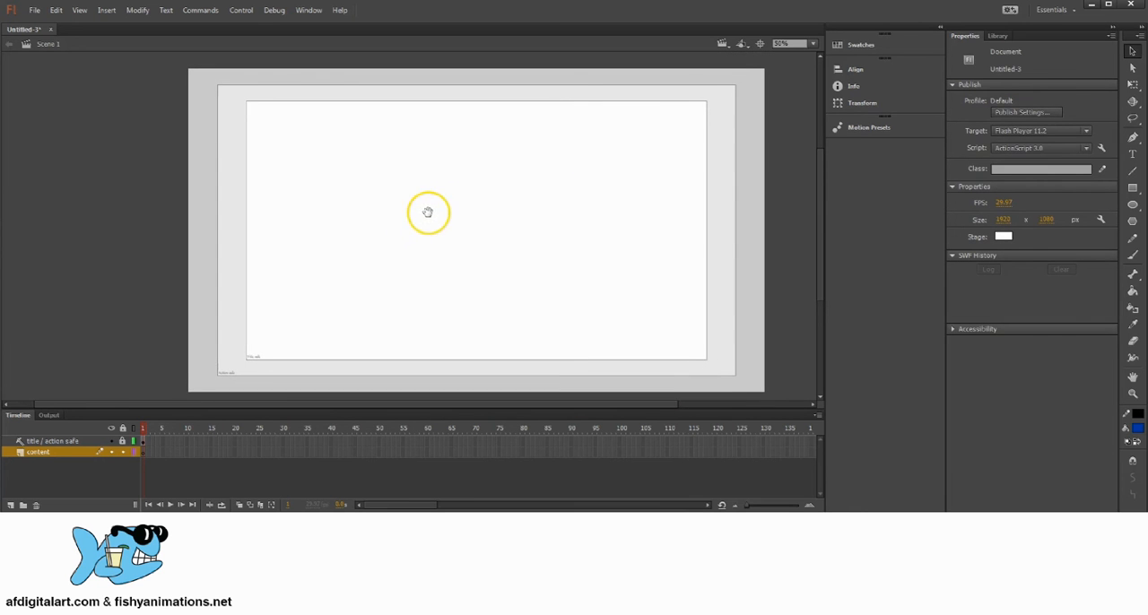
{"action": "left_click_drag", "start_coordinate": [467, 237], "coordinate": [477, 236]}
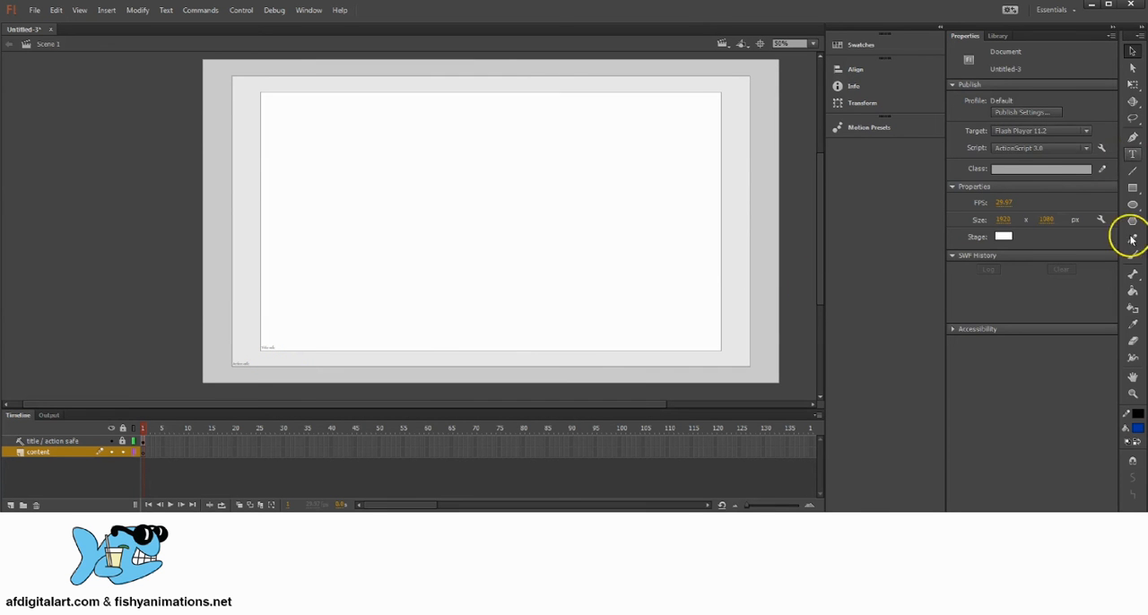
Add a black text block about 1012 px wide in the upper title-safe area, reading "Storybook Animation".
{"action": "key", "text": "t"}
{"action": "left_click", "coordinate": [1136, 427]}
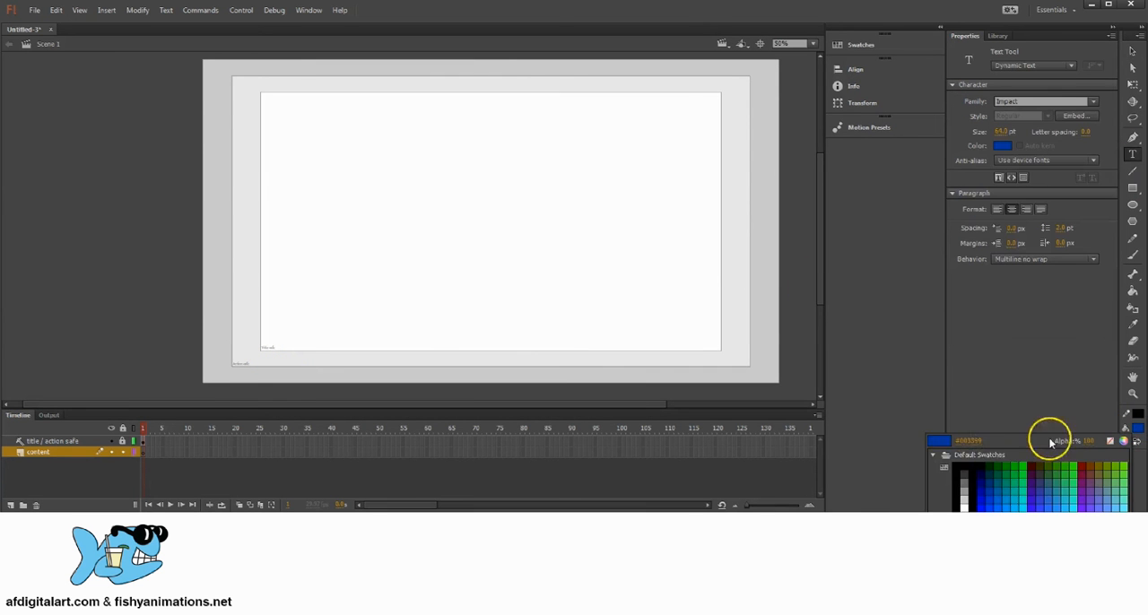
{"action": "left_click", "coordinate": [958, 468]}
{"action": "left_click_drag", "start_coordinate": [337, 136], "coordinate": [640, 219]}
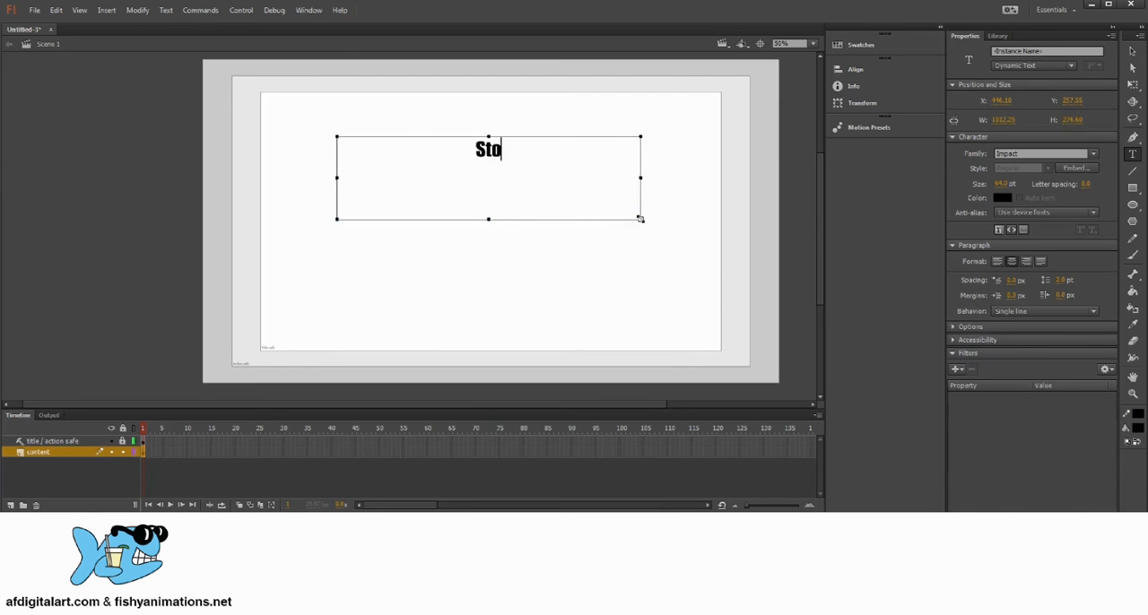
{"action": "type", "text": "Storybook Animation"}
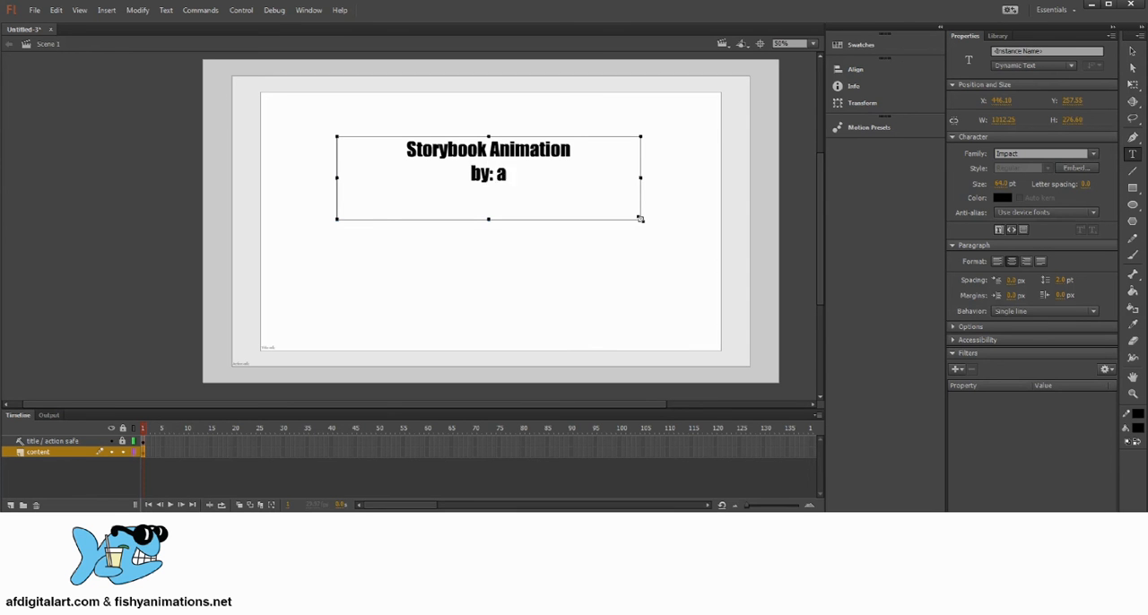
Add a second line to the title text with "by:" followed by the author's full name.
{"action": "key", "text": "Return"}
{"action": "type", "text": "by: adam"}
{"action": "key", "text": "BackSpace"}
{"action": "key", "text": "BackSpace"}
{"action": "key", "text": "BackSpace"}
{"action": "key", "text": "BackSpace"}
{"action": "type", "text": "Adam"}
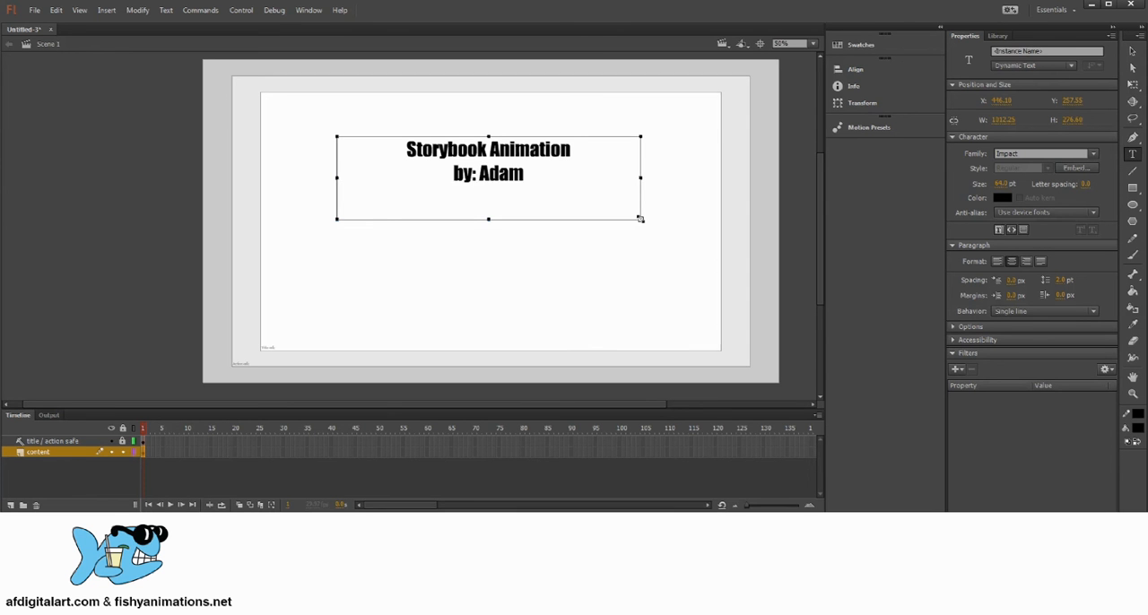
{"action": "type", "text": " Fischer"}
{"action": "left_click", "coordinate": [866, 131]}
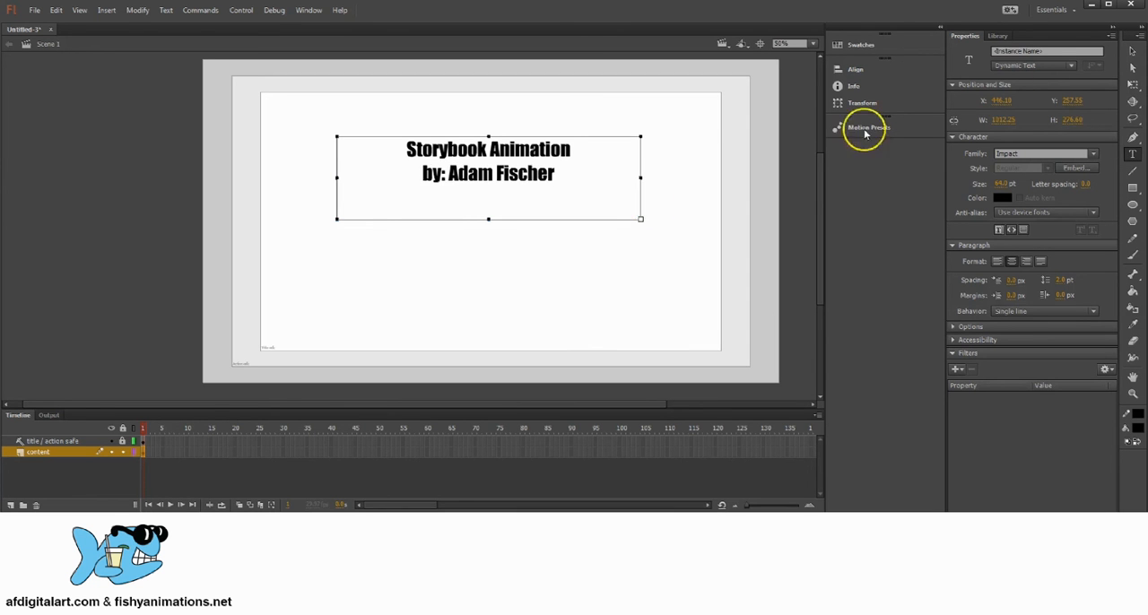
Try out positions for the title text inside the title-safe area, and remove it from the stage.
{"action": "left_click", "coordinate": [1129, 50]}
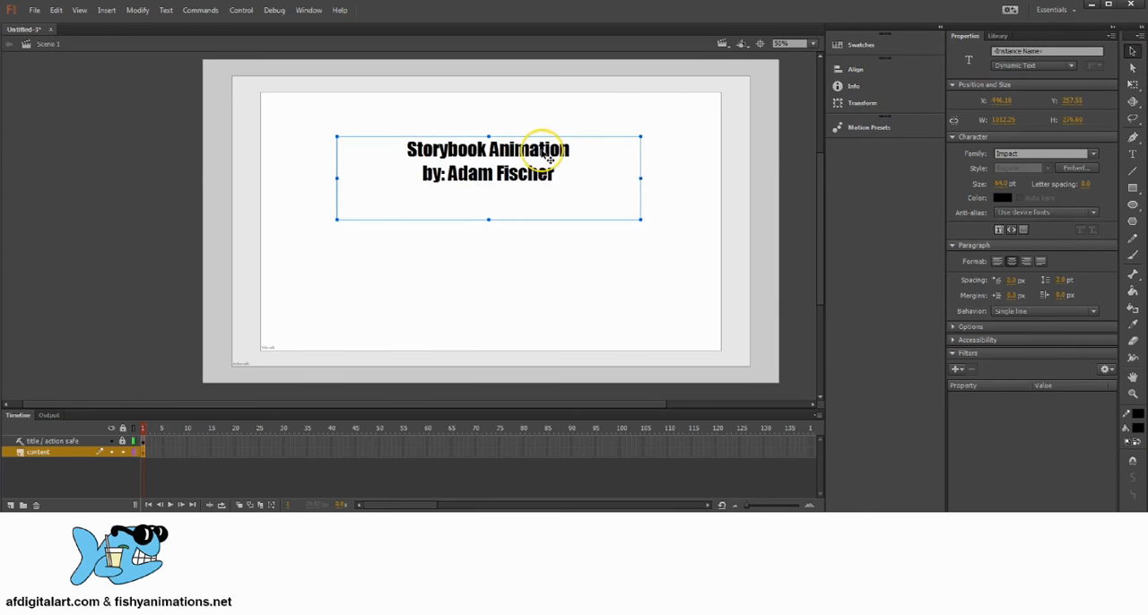
{"action": "mouse_move", "coordinate": [549, 158]}
{"action": "left_mouse_down"}
{"action": "mouse_move", "coordinate": [617, 119]}
{"action": "mouse_move", "coordinate": [611, 160]}
{"action": "mouse_move", "coordinate": [543, 170]}
{"action": "mouse_move", "coordinate": [550, 162]}
{"action": "left_mouse_up"}
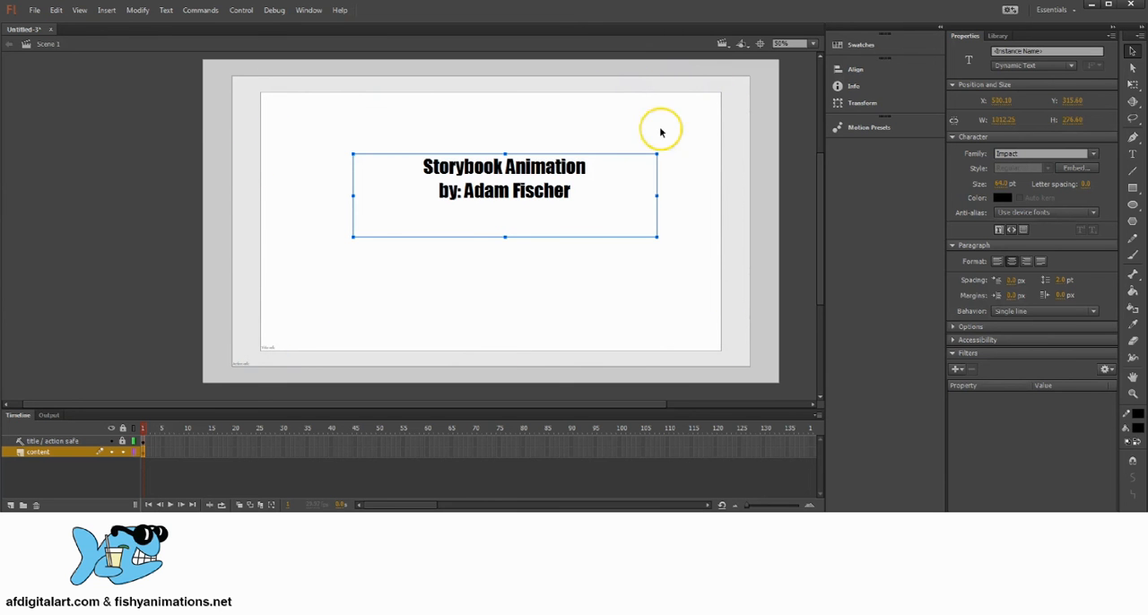
{"action": "mouse_move", "coordinate": [554, 173]}
{"action": "left_mouse_down"}
{"action": "mouse_move", "coordinate": [543, 152]}
{"action": "mouse_move", "coordinate": [549, 159]}
{"action": "left_mouse_up"}
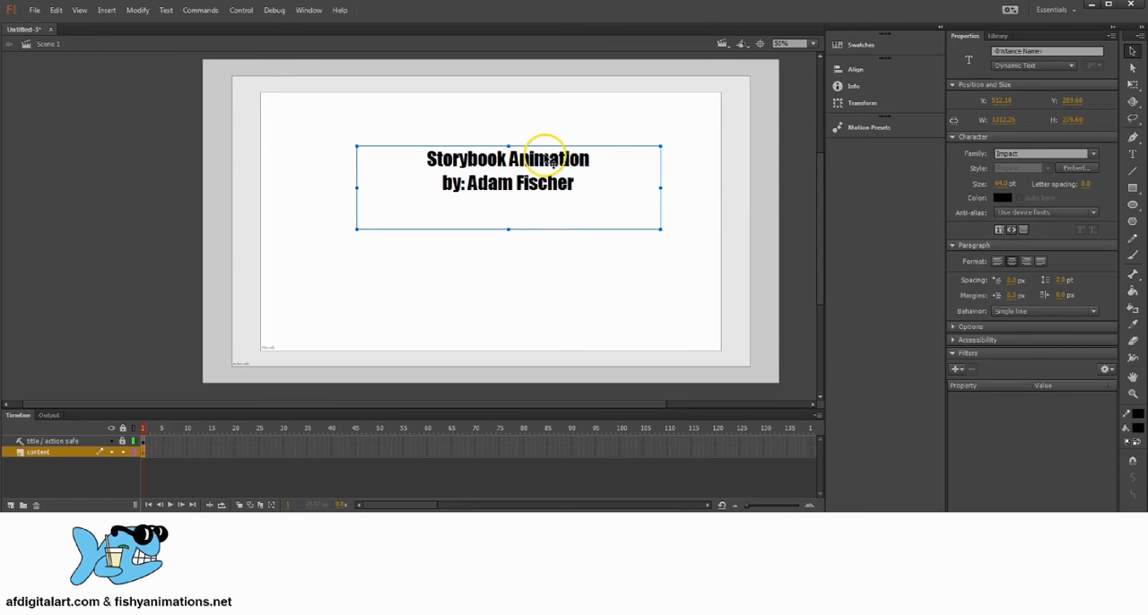
{"action": "left_click_drag", "start_coordinate": [547, 159], "coordinate": [502, 156]}
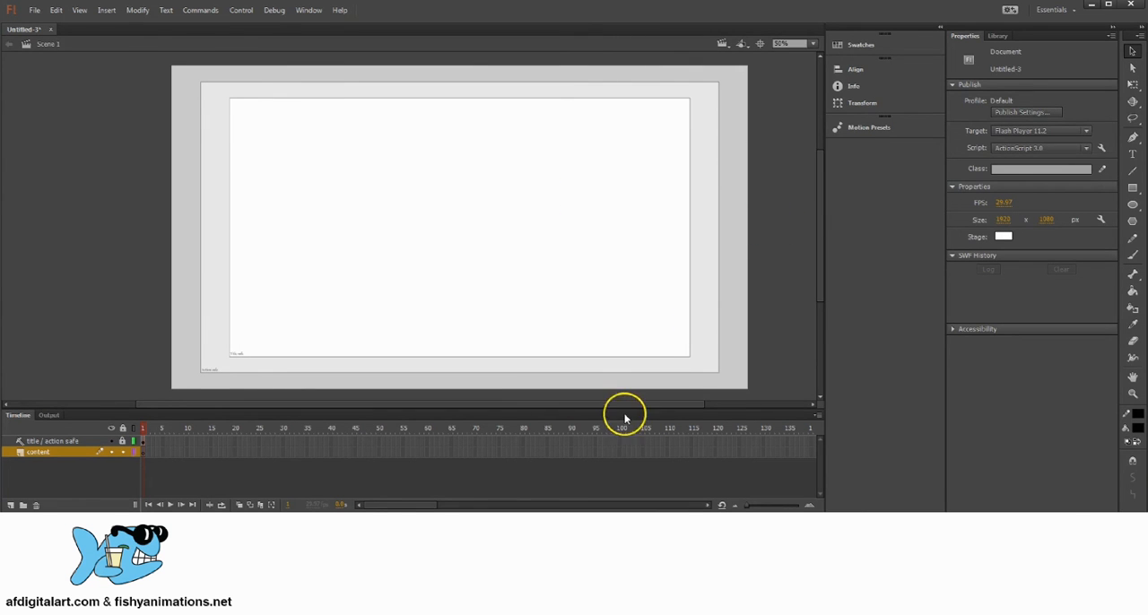
Switch to the Week 5 - Week 7 - Storybook Animation folder and open the storybook-animation-script document in Word.
{"action": "left_click", "coordinate": [574, 565]}
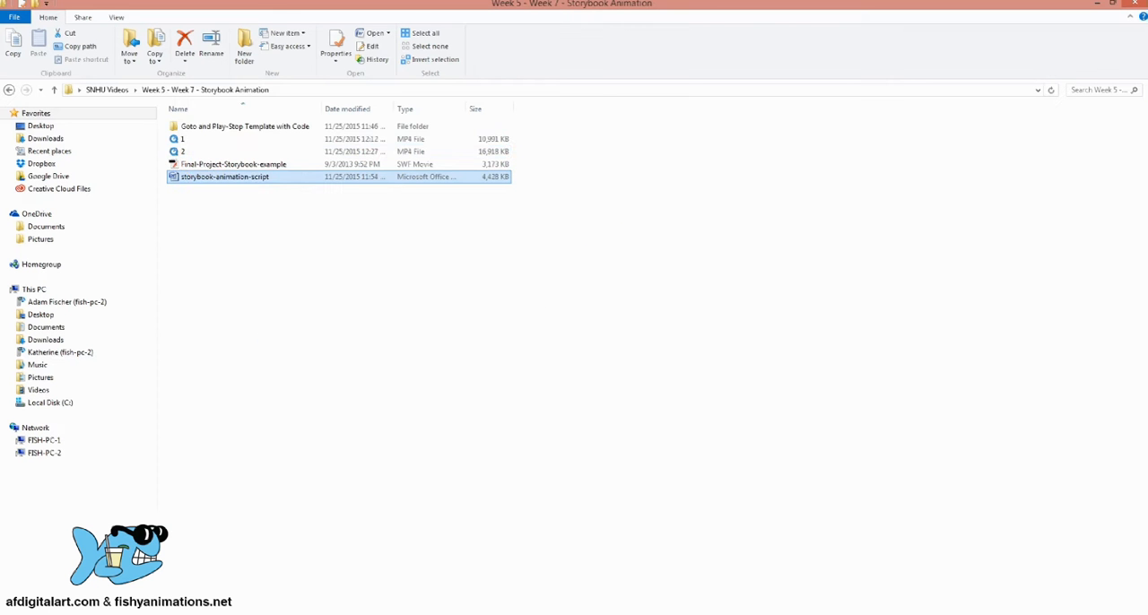
{"action": "double_click", "coordinate": [221, 178]}
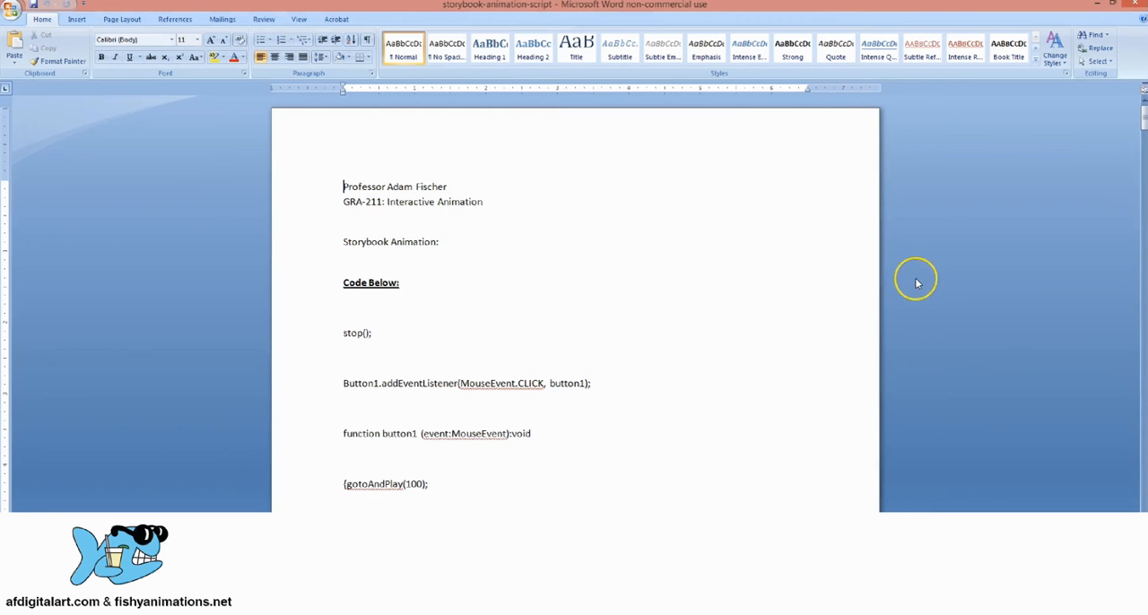
{"action": "scroll", "coordinate": [917, 283], "scroll_direction": "down", "scroll_amount": 1}
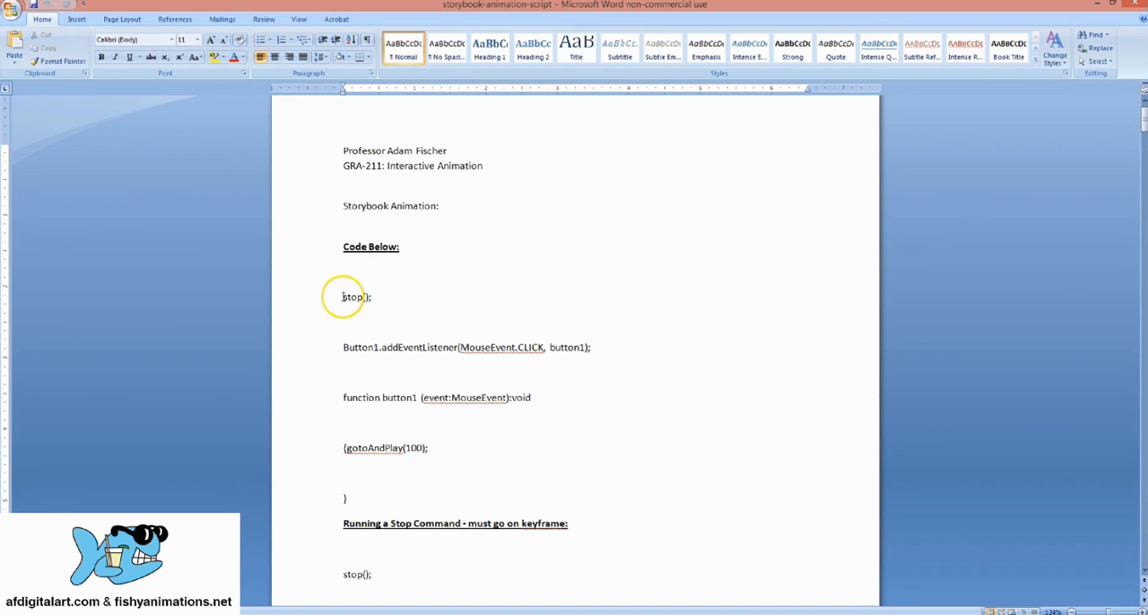
Examine the script's stop(); command, the Button1 event listener, the button1 function with its gotoAndPlay frame number, and the keyframe stop command.
{"action": "left_click_drag", "start_coordinate": [342, 297], "coordinate": [363, 296]}
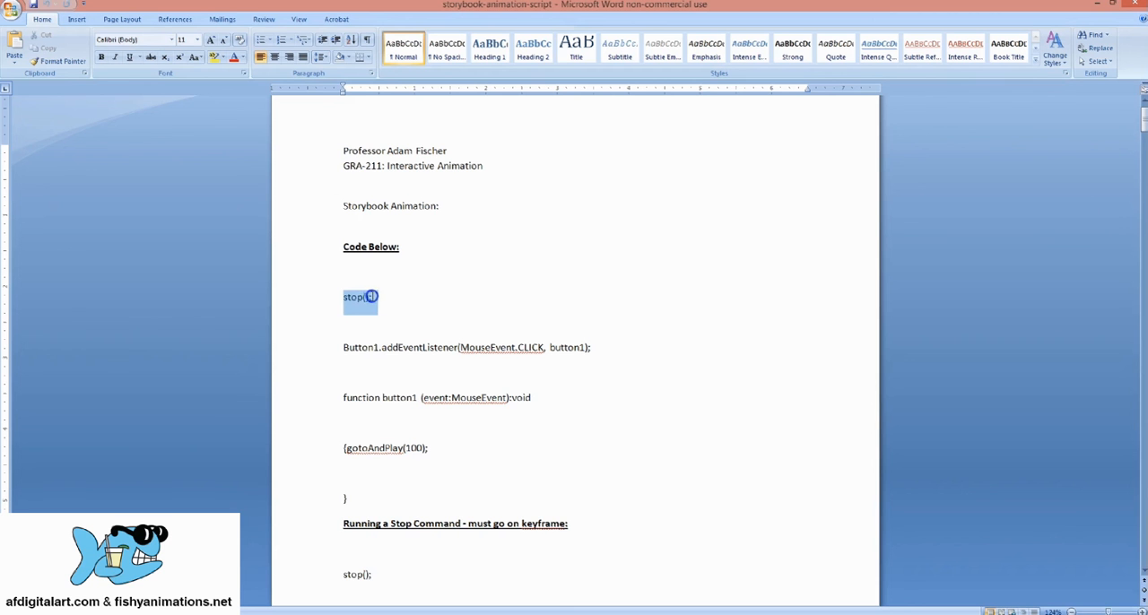
{"action": "left_click_drag", "start_coordinate": [378, 347], "coordinate": [342, 342]}
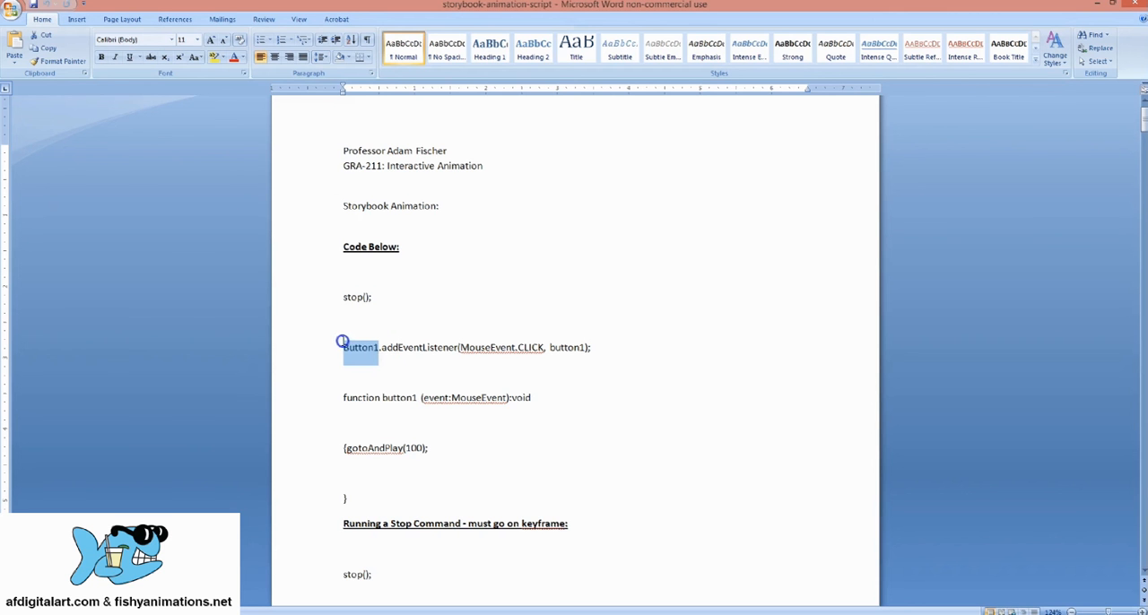
{"action": "left_click", "coordinate": [410, 397]}
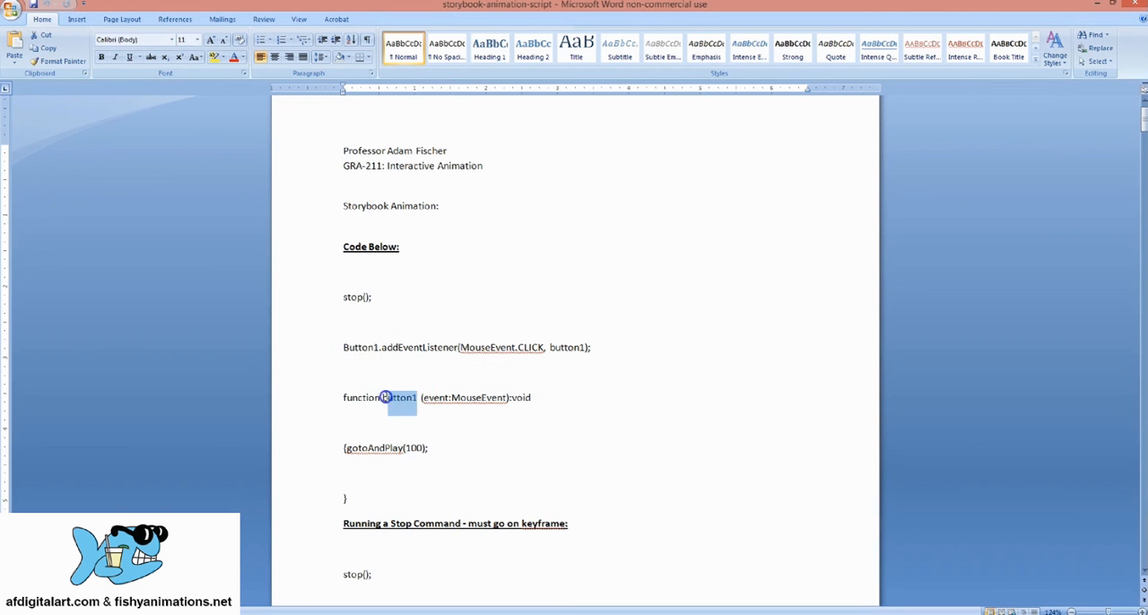
{"action": "left_click_drag", "start_coordinate": [451, 397], "coordinate": [503, 400]}
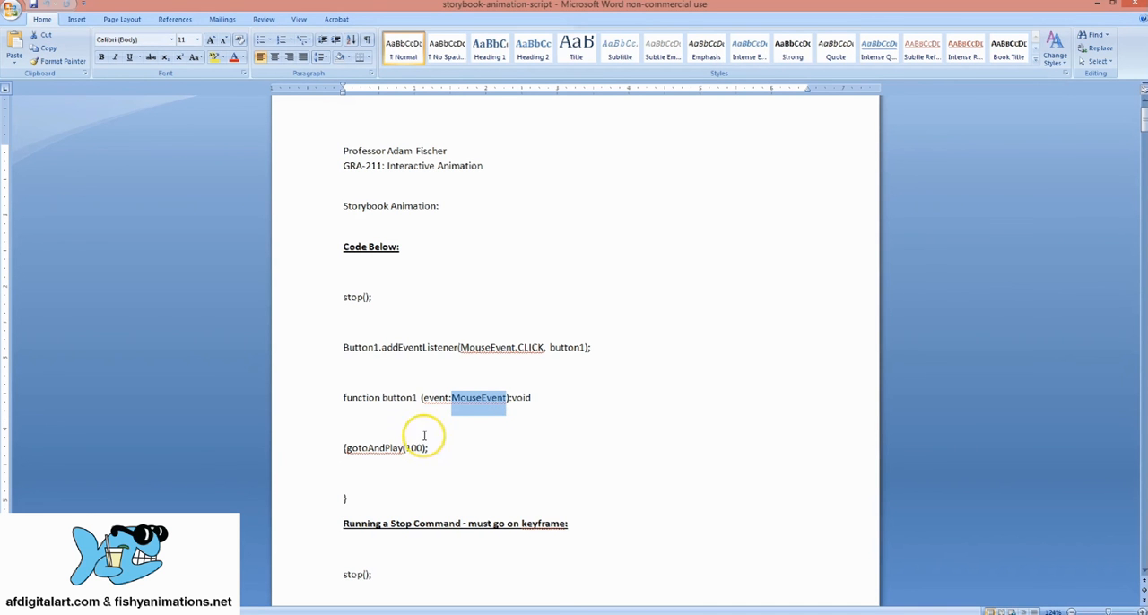
{"action": "left_click_drag", "start_coordinate": [407, 447], "coordinate": [417, 448]}
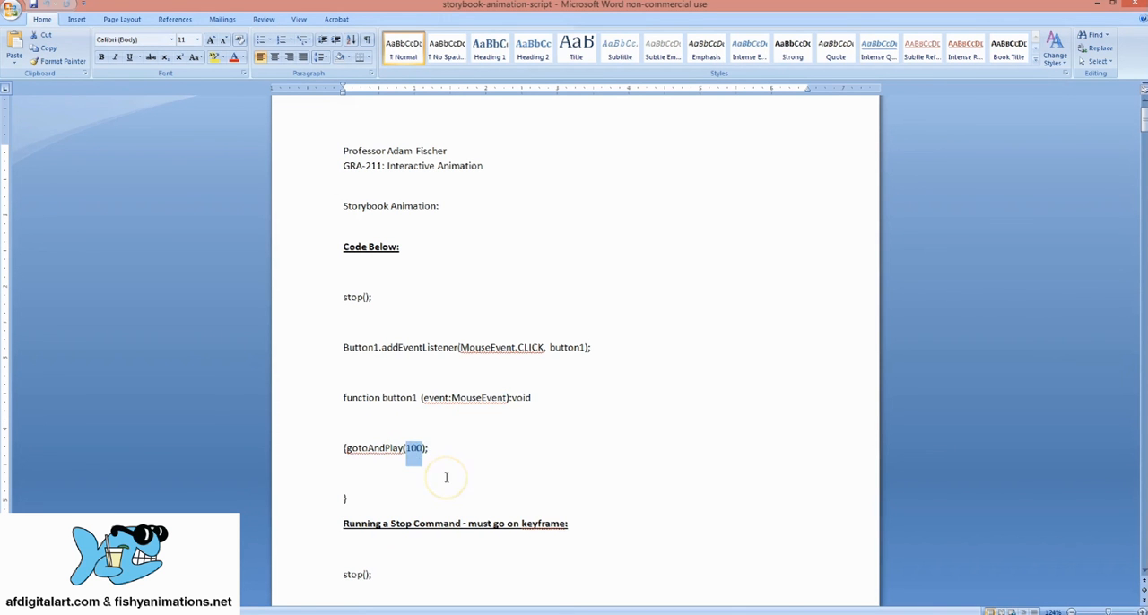
{"action": "left_click", "coordinate": [347, 498]}
{"action": "left_click", "coordinate": [363, 499]}
{"action": "left_click_drag", "start_coordinate": [347, 499], "coordinate": [313, 336]}
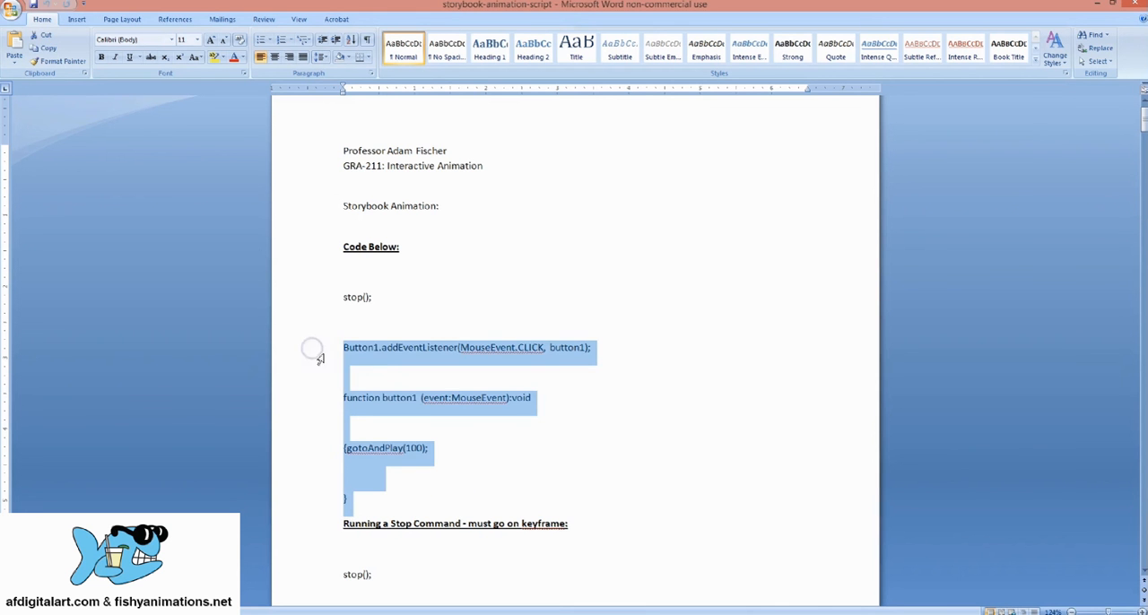
{"action": "left_click", "coordinate": [632, 356]}
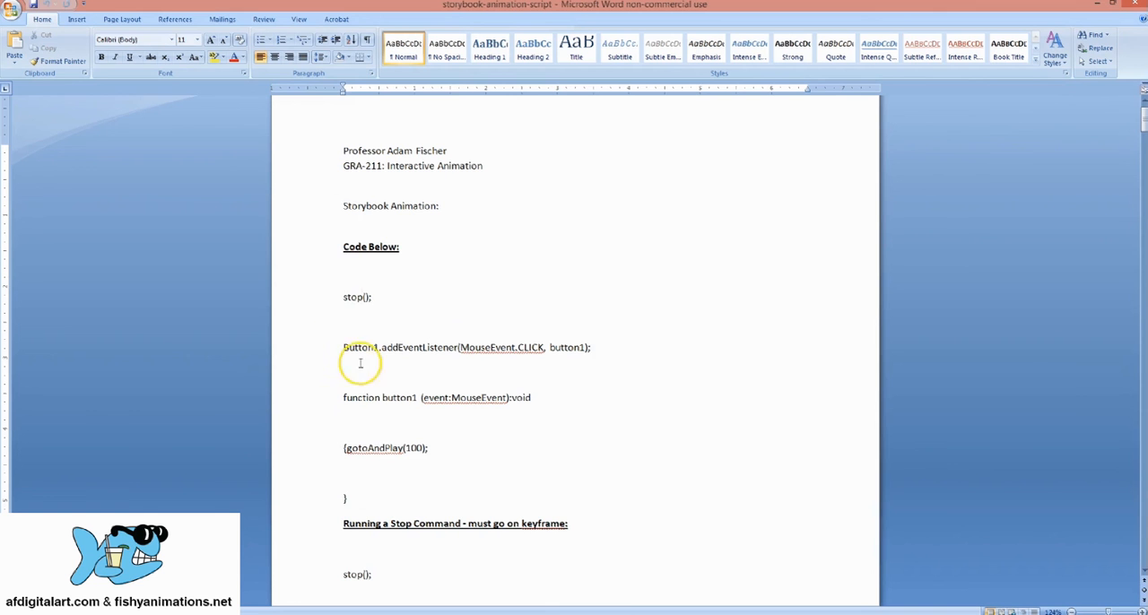
{"action": "left_click", "coordinate": [686, 377]}
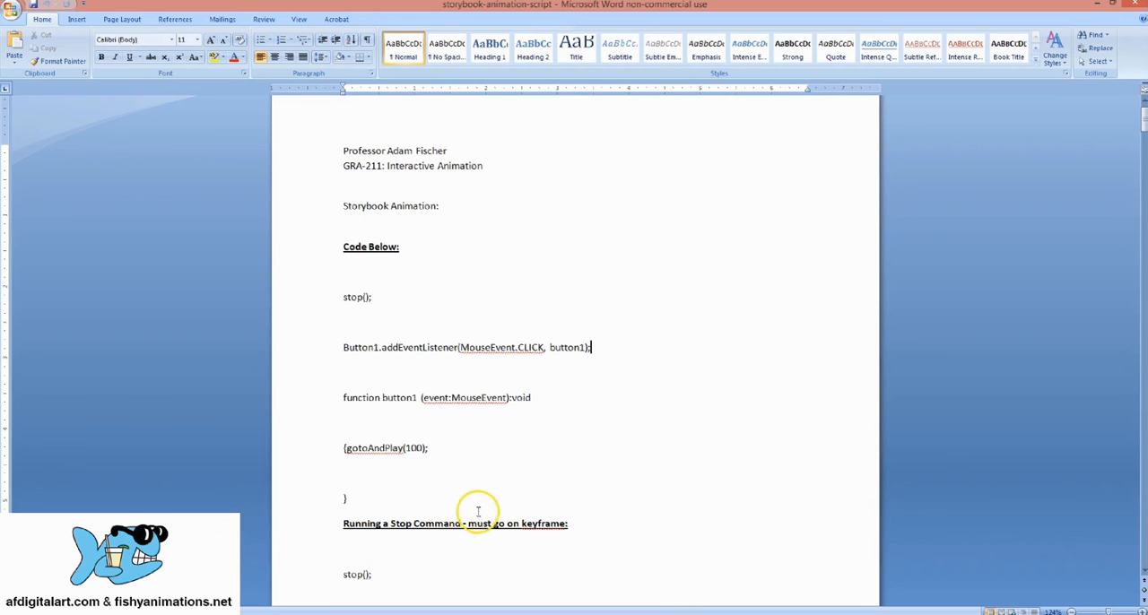
{"action": "left_click_drag", "start_coordinate": [370, 574], "coordinate": [356, 573]}
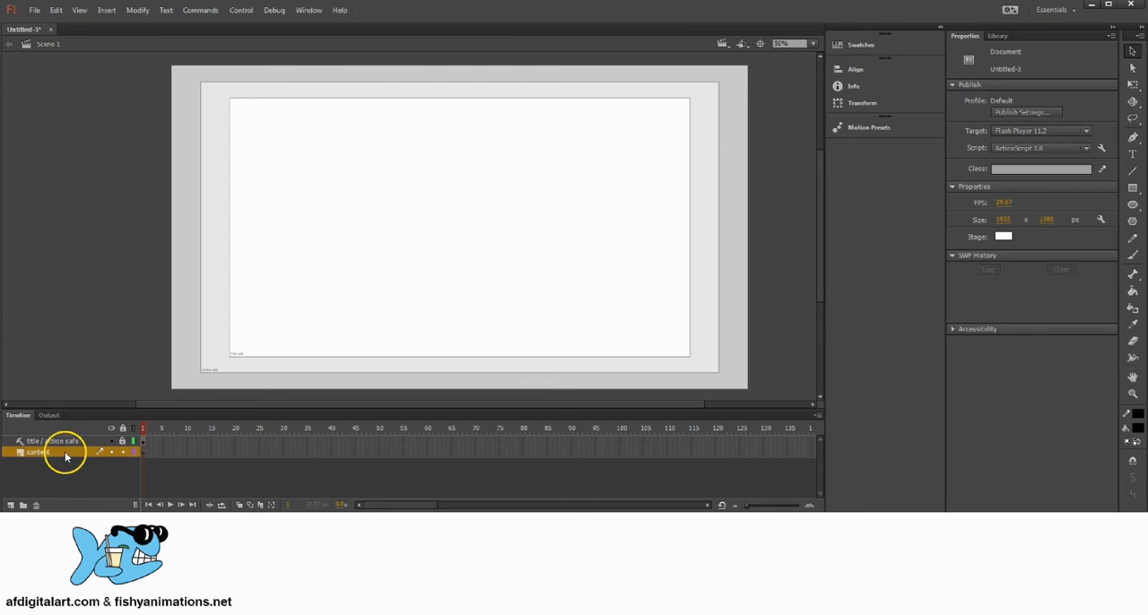
Switch back to Flash and toggle the lock of the title / action safe layer, leaving it locked.
{"action": "left_click", "coordinate": [125, 441]}
{"action": "left_click", "coordinate": [123, 440]}
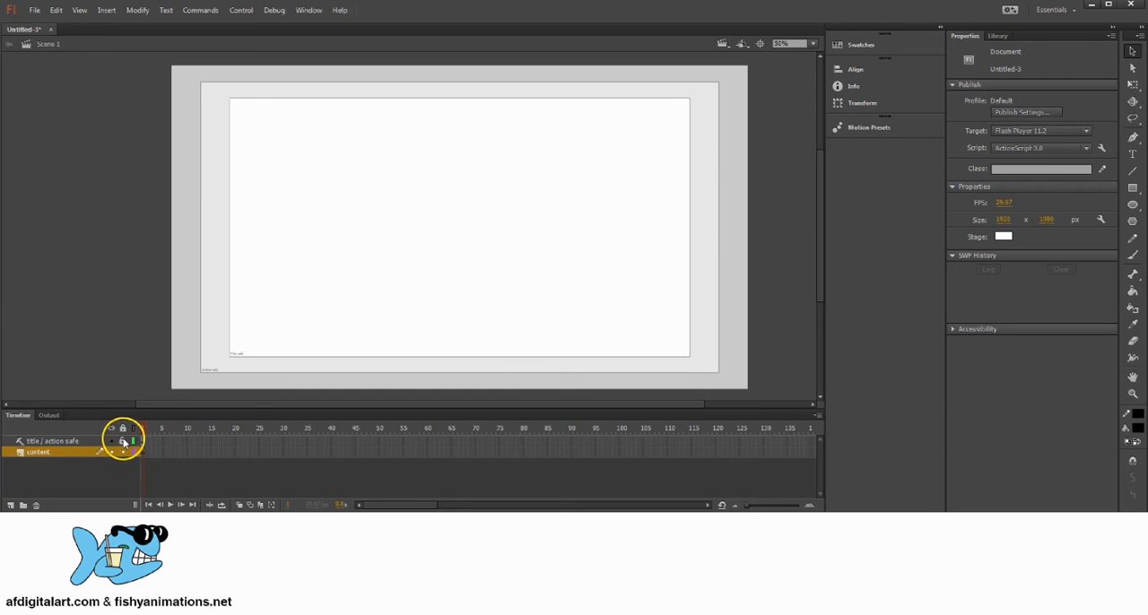
{"action": "left_click", "coordinate": [123, 441]}
Toggle the visibility of all layers to compare the stage with and without the safe-area guides, leaving all layers hidden.
{"action": "left_click", "coordinate": [112, 428]}
{"action": "left_click", "coordinate": [112, 428]}
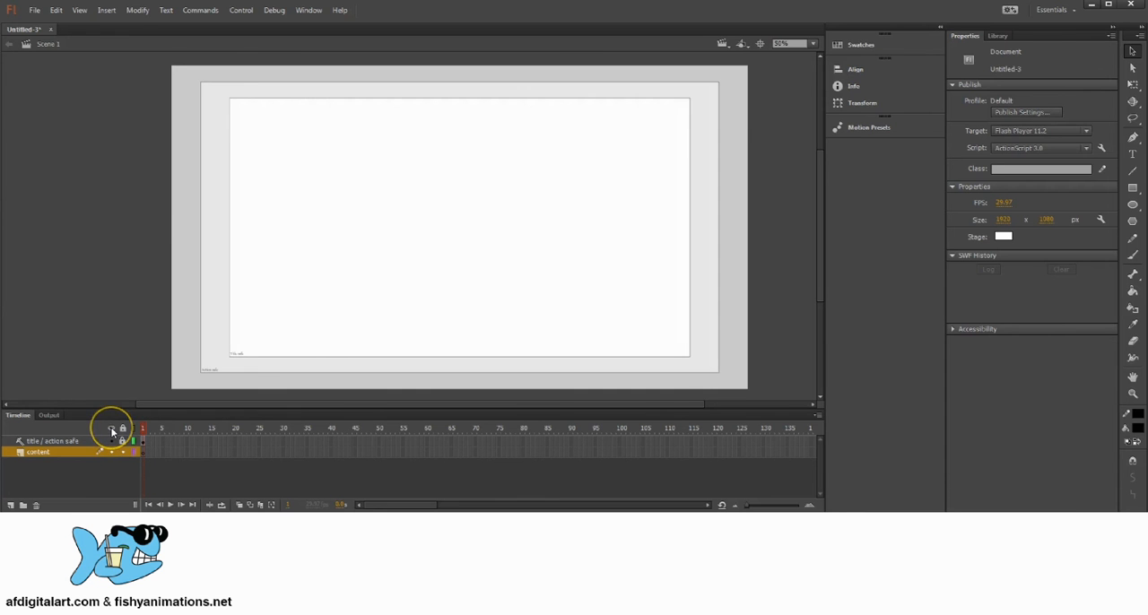
{"action": "left_click", "coordinate": [112, 429]}
{"action": "left_click", "coordinate": [112, 430]}
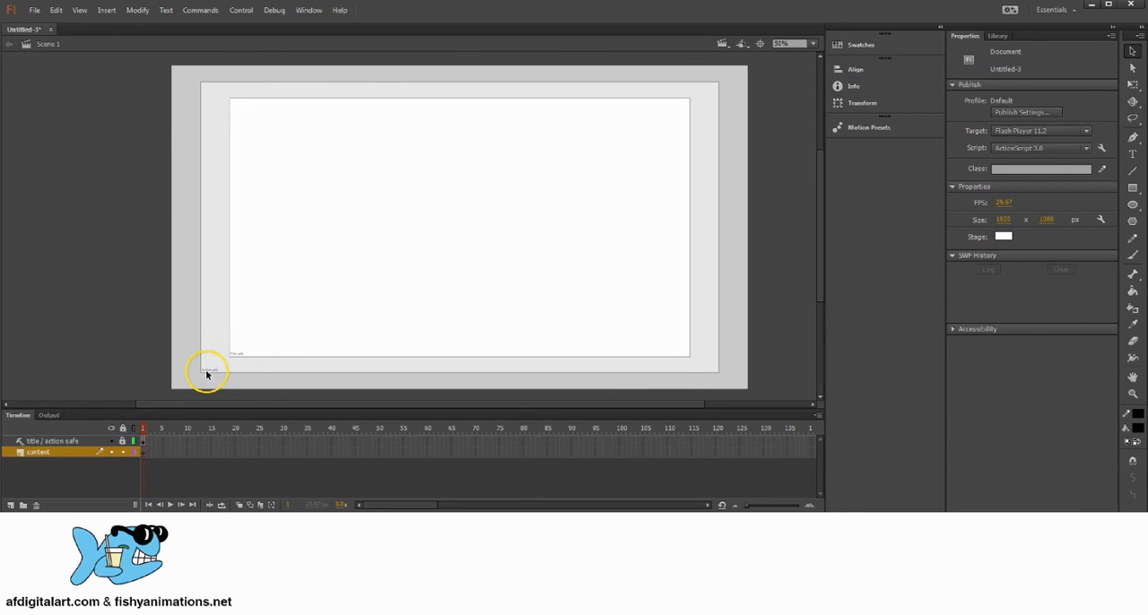
{"action": "left_click", "coordinate": [112, 429]}
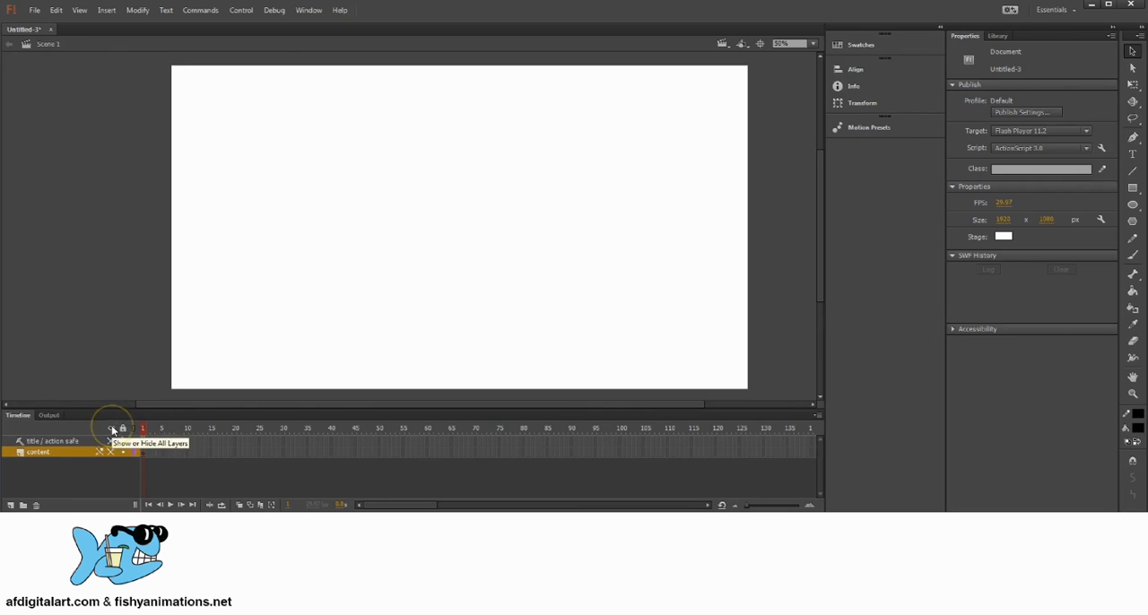
{"action": "left_click", "coordinate": [112, 428]}
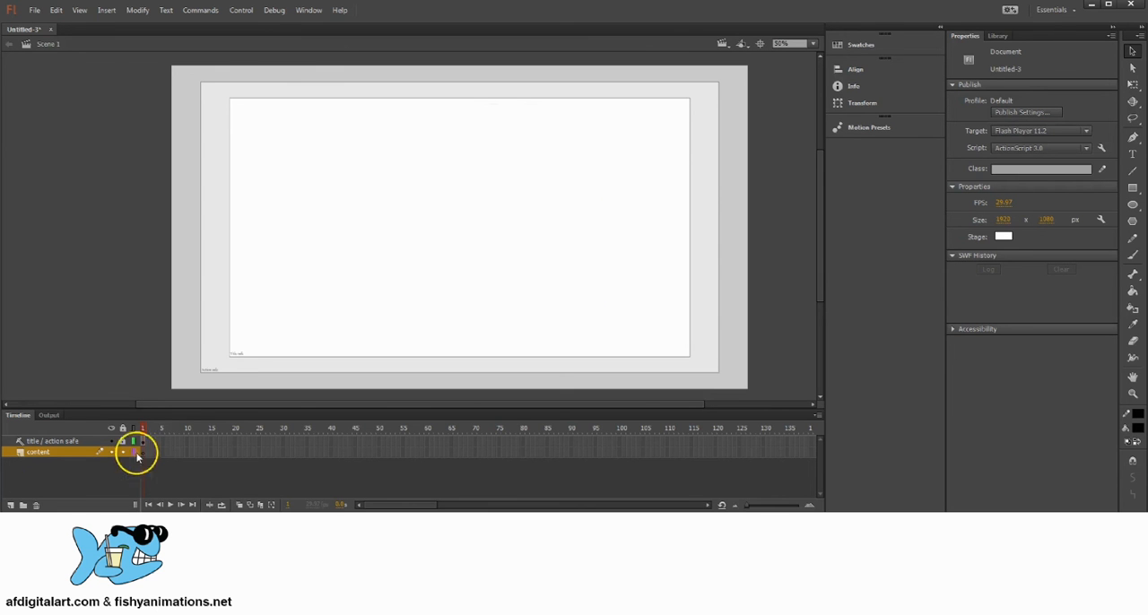
{"action": "left_click", "coordinate": [111, 430]}
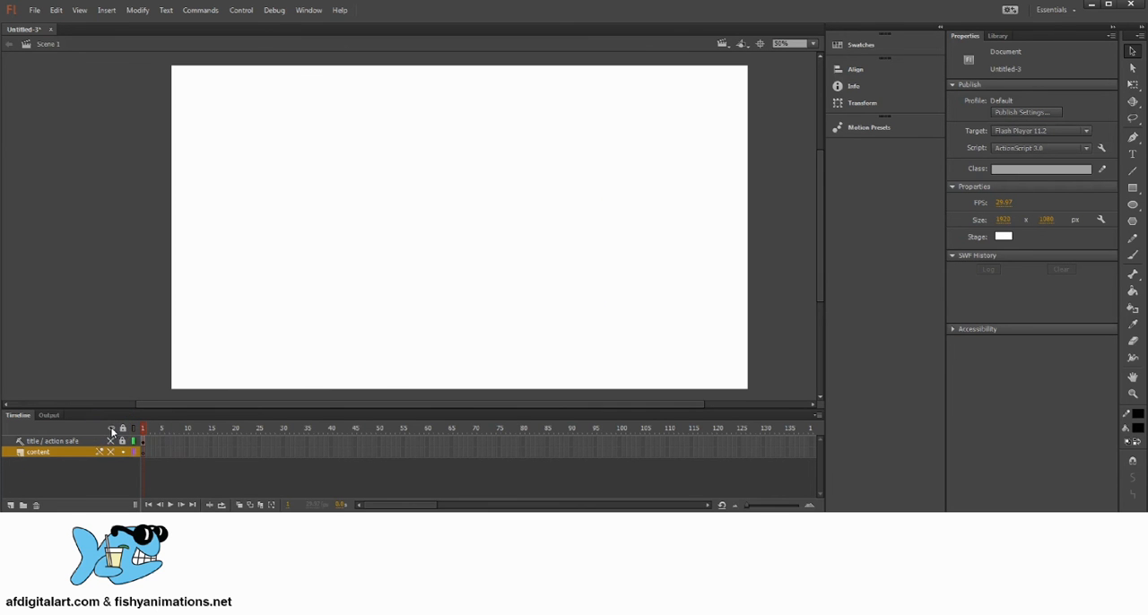
Rename the content layer as Intro Page.
{"action": "double_click", "coordinate": [40, 454]}
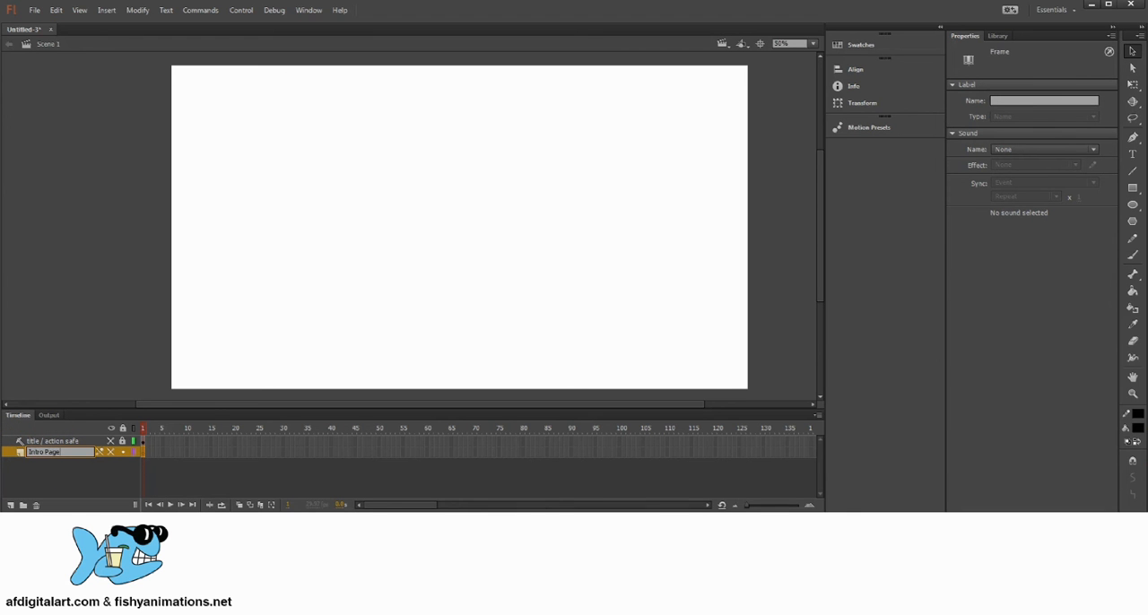
{"action": "key", "text": "Return"}
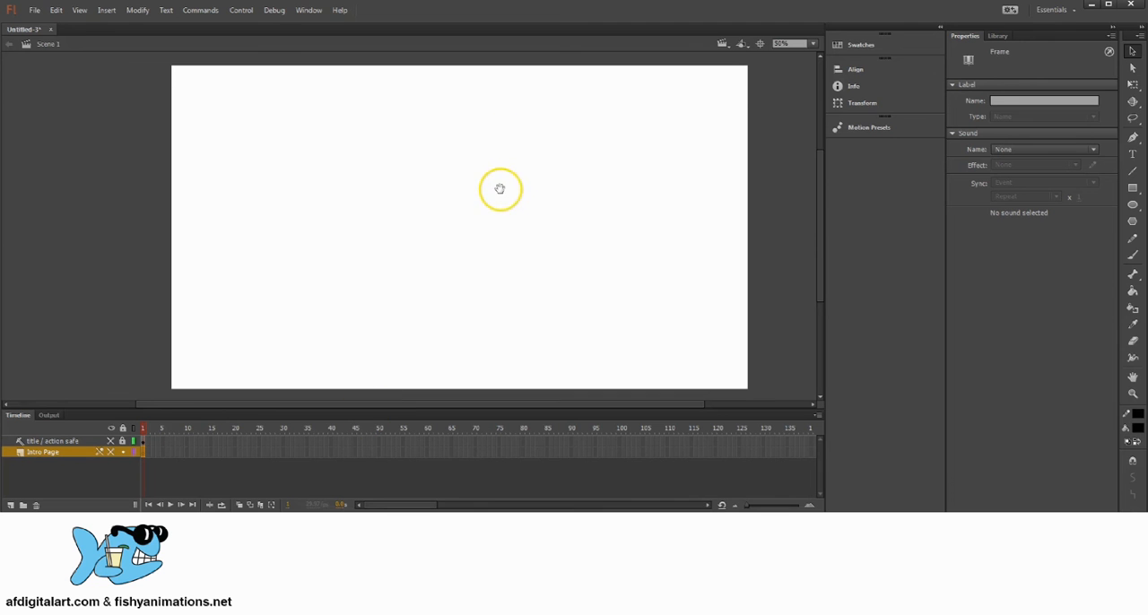
{"action": "mouse_move", "coordinate": [499, 188]}
{"action": "left_mouse_down"}
{"action": "mouse_move", "coordinate": [505, 200]}
{"action": "mouse_move", "coordinate": [495, 199]}
{"action": "left_mouse_up"}
{"action": "left_click_drag", "start_coordinate": [584, 227], "coordinate": [586, 223]}
{"action": "left_click", "coordinate": [586, 226]}
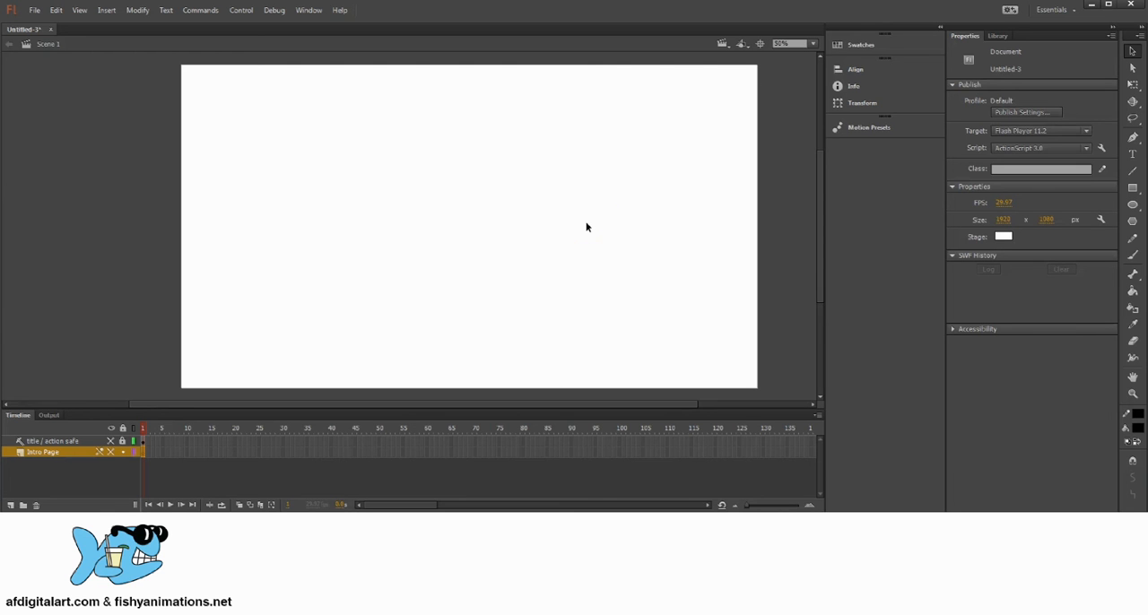
{"action": "left_click_drag", "start_coordinate": [536, 233], "coordinate": [537, 235]}
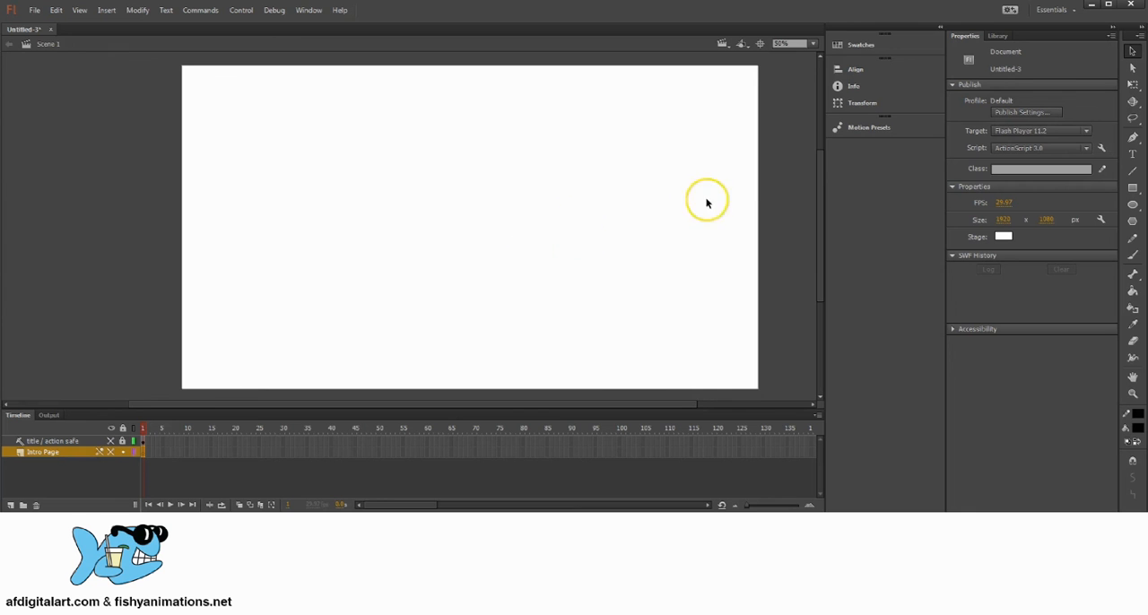
{"action": "left_click_drag", "start_coordinate": [575, 202], "coordinate": [571, 203]}
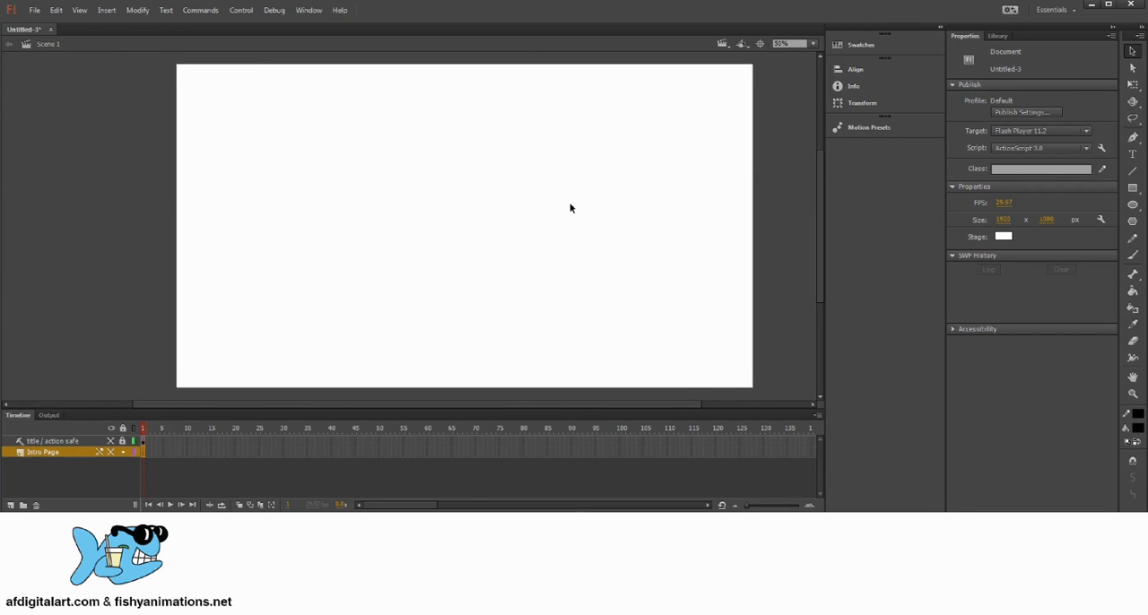
{"action": "left_click_drag", "start_coordinate": [503, 223], "coordinate": [505, 222]}
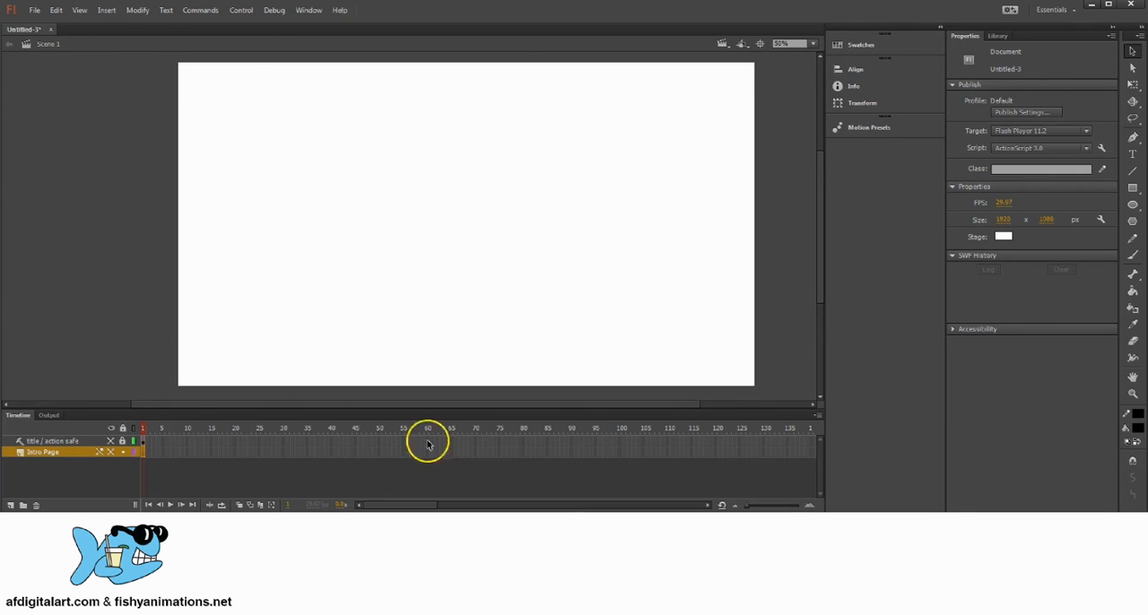
Activate the Rectangle tool and try out fill swatches, settling on the bright blue #0066FF.
{"action": "left_click", "coordinate": [1133, 187]}
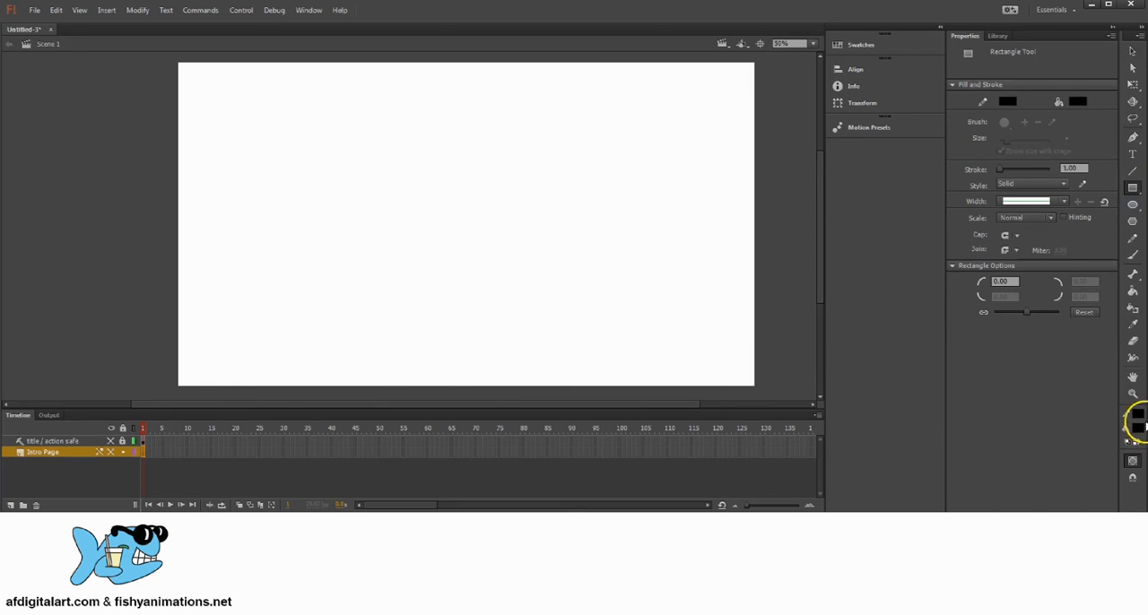
{"action": "left_click", "coordinate": [1138, 424]}
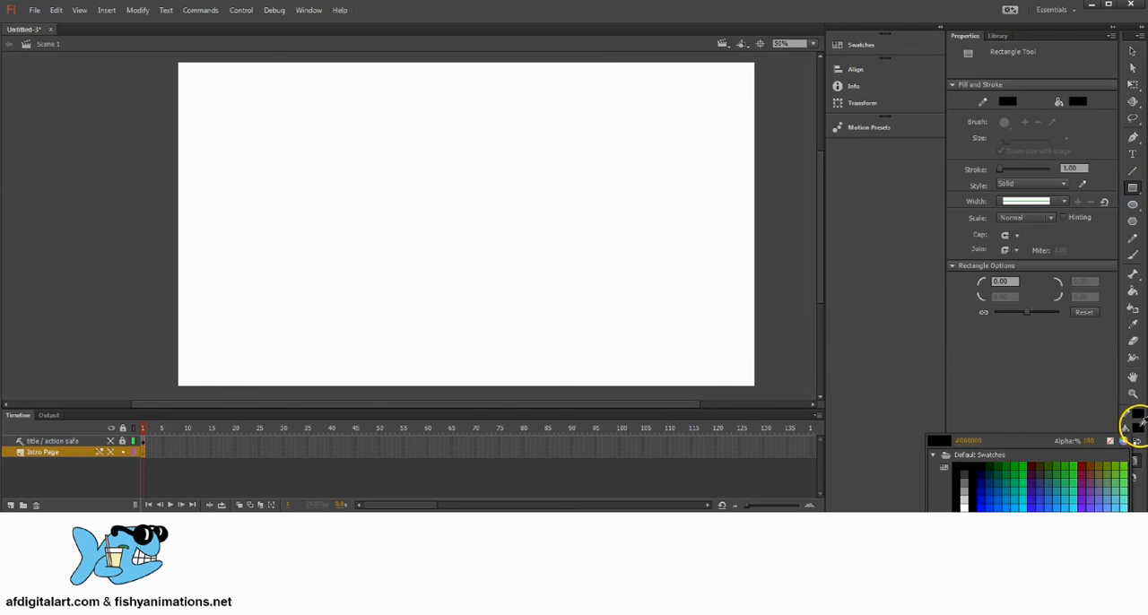
{"action": "left_click", "coordinate": [994, 494]}
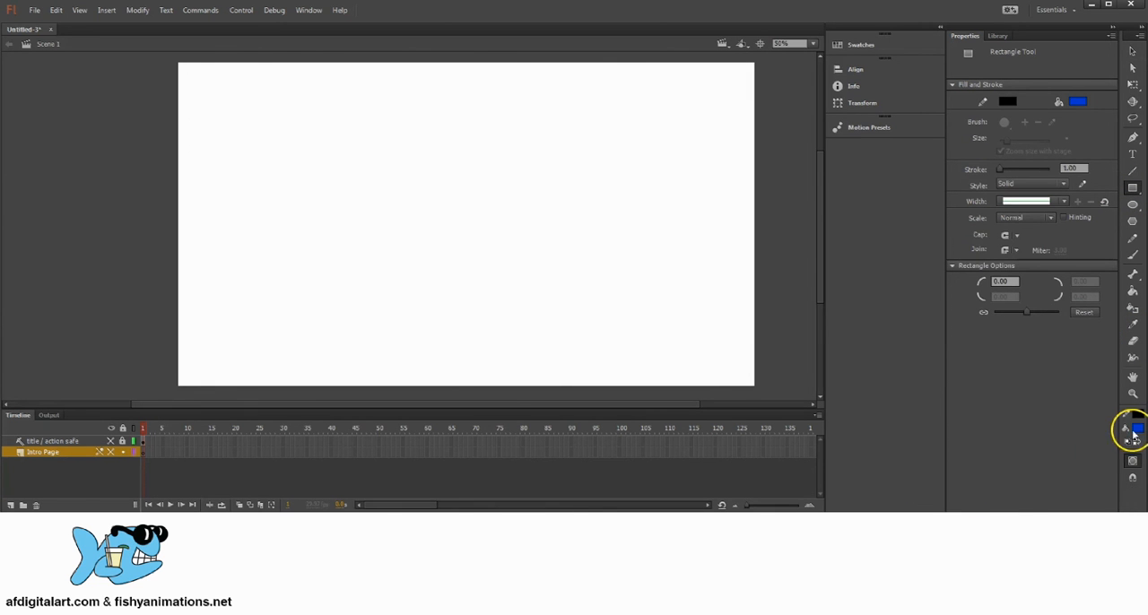
{"action": "left_click", "coordinate": [1131, 428]}
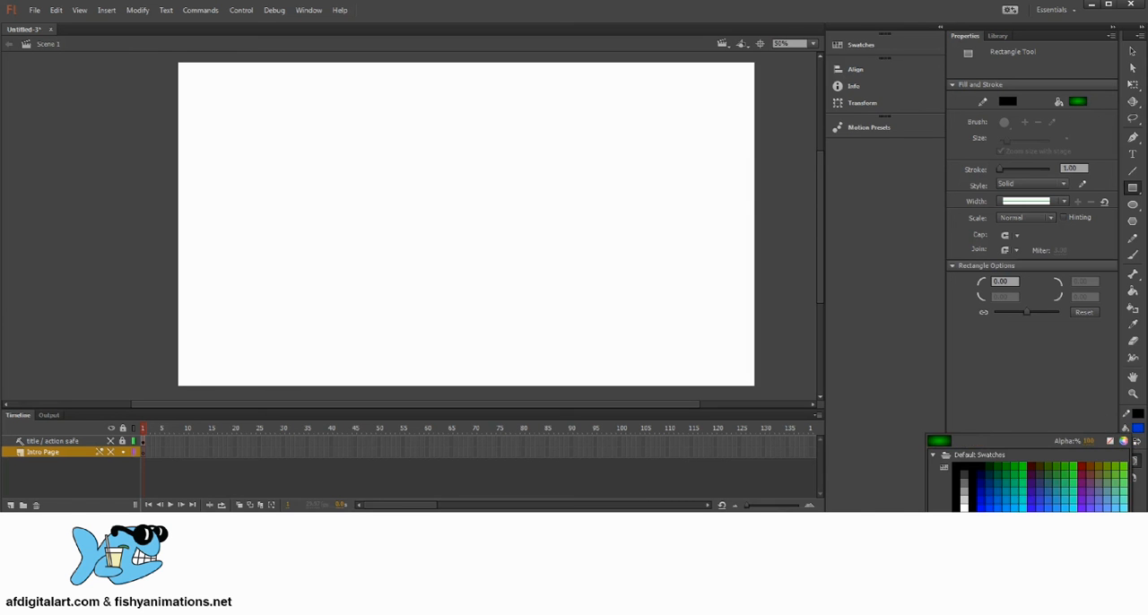
{"action": "left_click", "coordinate": [981, 569]}
{"action": "left_click", "coordinate": [1137, 427]}
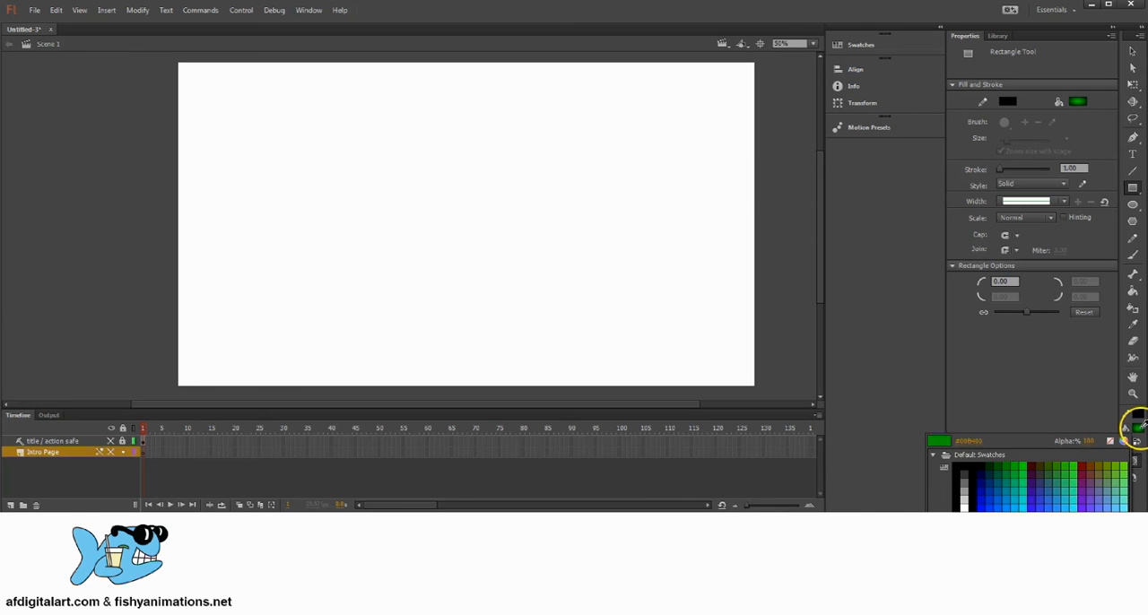
{"action": "left_click", "coordinate": [993, 504]}
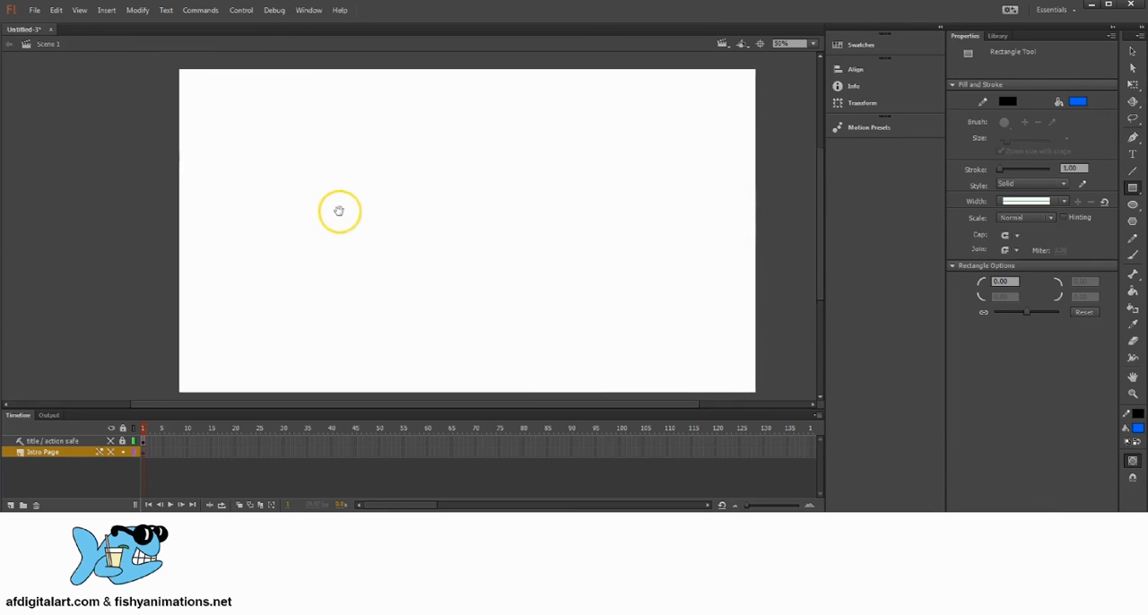
Make the Intro Page layer visible and draw a blue rectangle about 1968 by 1108 px covering the whole stage.
{"action": "left_click", "coordinate": [110, 451]}
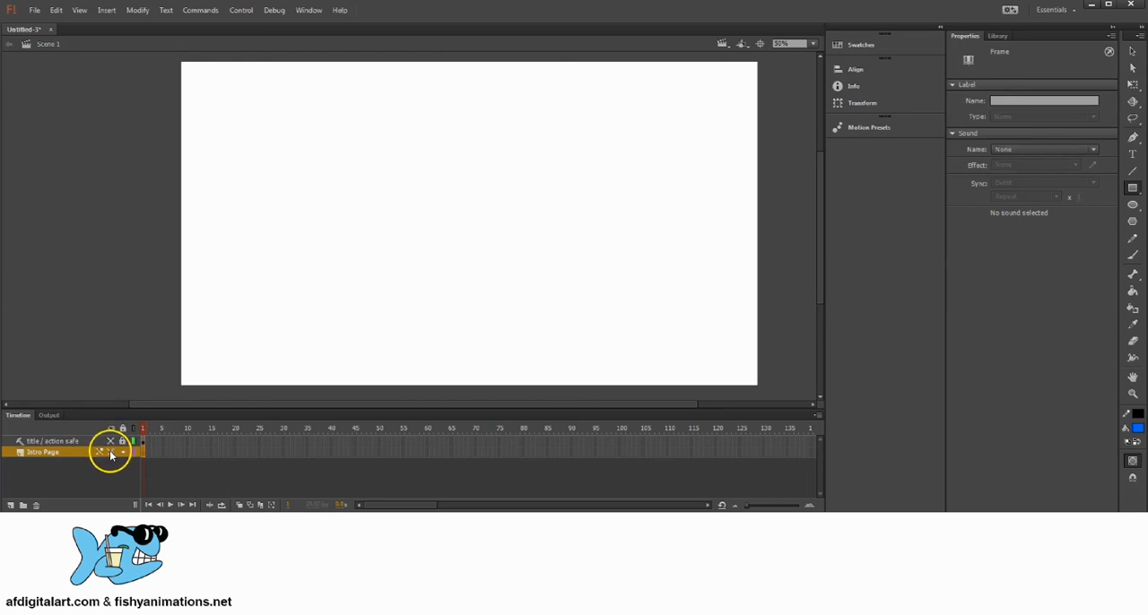
{"action": "mouse_move", "coordinate": [212, 75]}
{"action": "left_mouse_down"}
{"action": "mouse_move", "coordinate": [729, 251]}
{"action": "mouse_move", "coordinate": [768, 335]}
{"action": "mouse_move", "coordinate": [762, 398]}
{"action": "left_mouse_up"}
{"action": "key", "text": "r"}
{"action": "left_click_drag", "start_coordinate": [395, 193], "coordinate": [400, 191]}
{"action": "left_click_drag", "start_coordinate": [472, 235], "coordinate": [516, 228]}
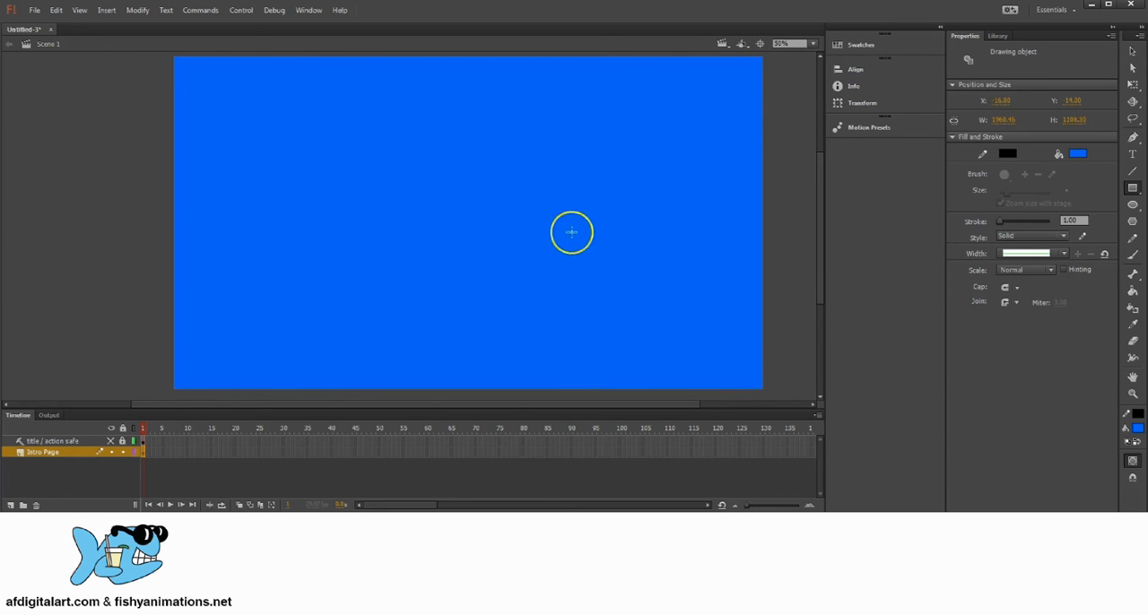
{"action": "left_click_drag", "start_coordinate": [499, 203], "coordinate": [499, 203]}
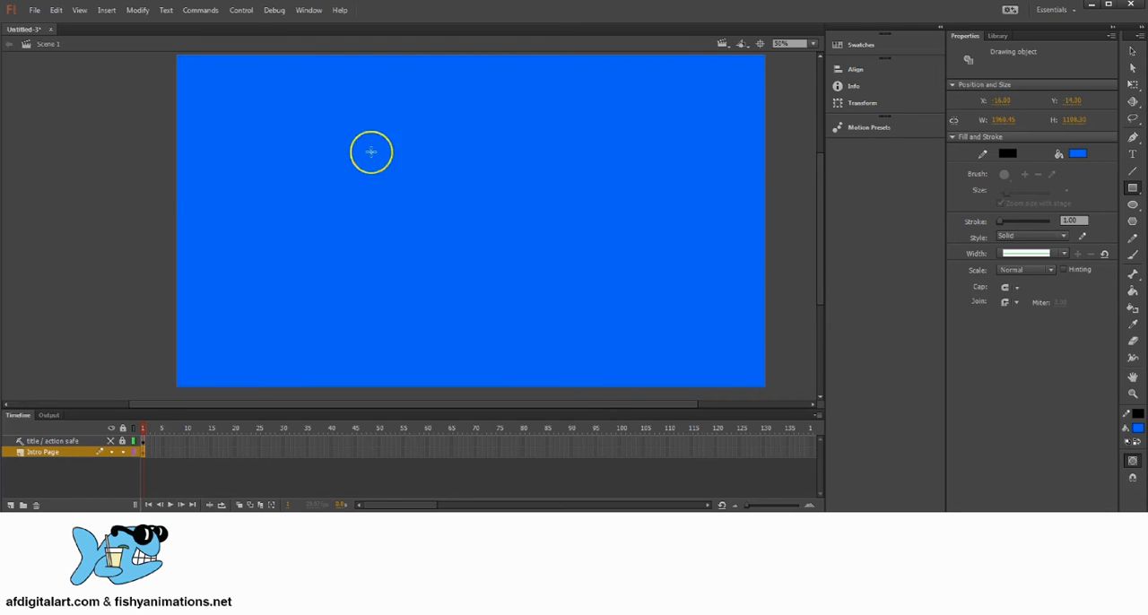
{"action": "left_click_drag", "start_coordinate": [500, 183], "coordinate": [502, 185]}
Delete the black outline inside the blue rectangle's drawing object and return to Scene 1.
{"action": "left_click", "coordinate": [1133, 51]}
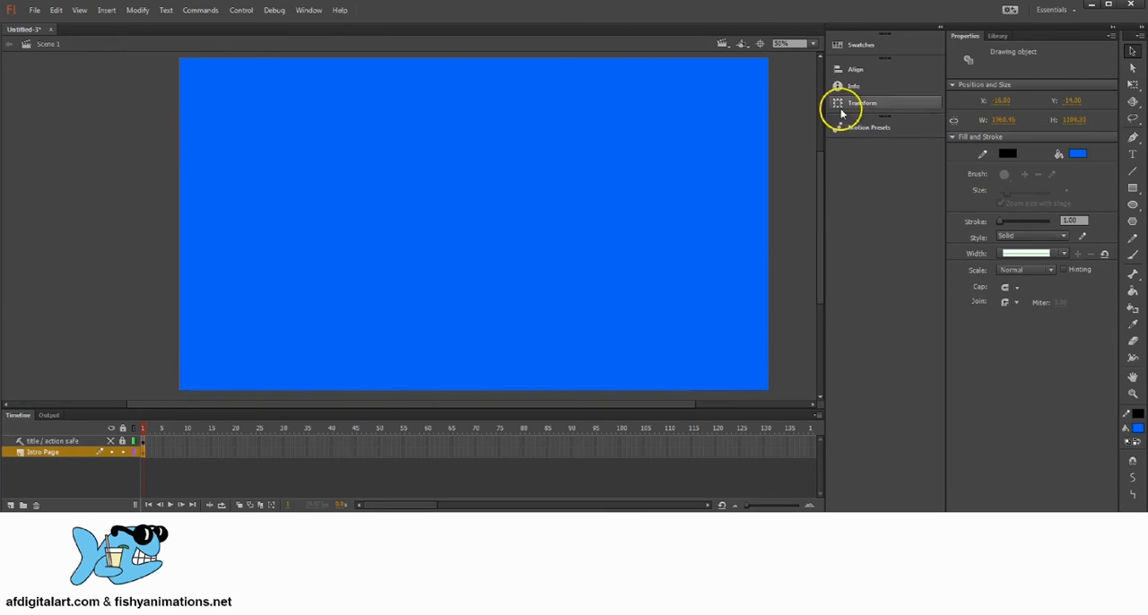
{"action": "mouse_move", "coordinate": [680, 142]}
{"action": "left_mouse_down"}
{"action": "mouse_move", "coordinate": [649, 159]}
{"action": "mouse_move", "coordinate": [653, 147]}
{"action": "left_mouse_up"}
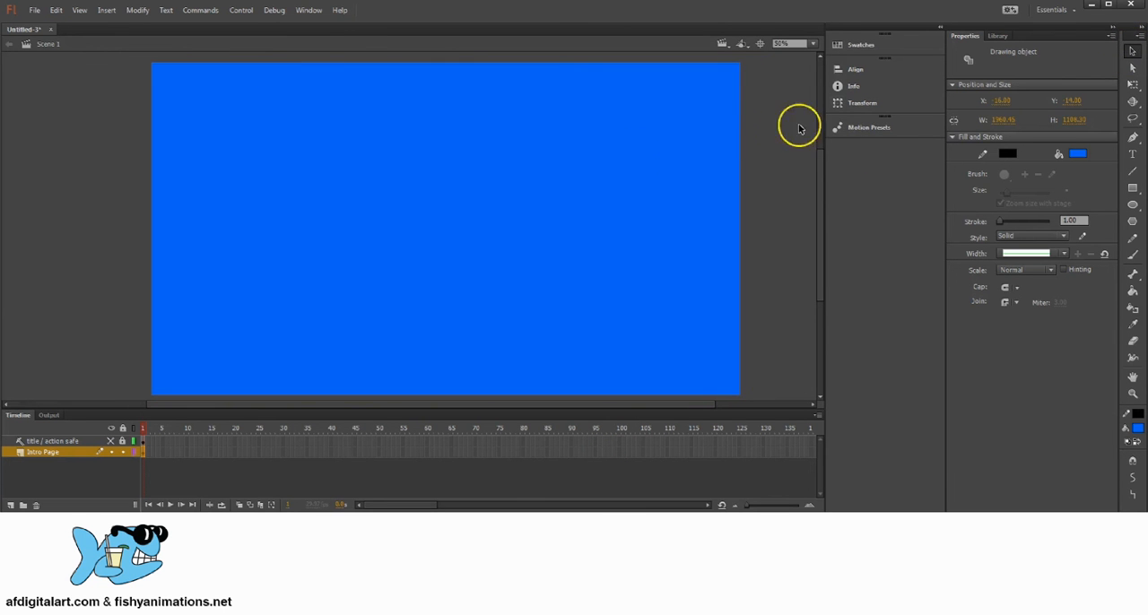
{"action": "double_click", "coordinate": [740, 138]}
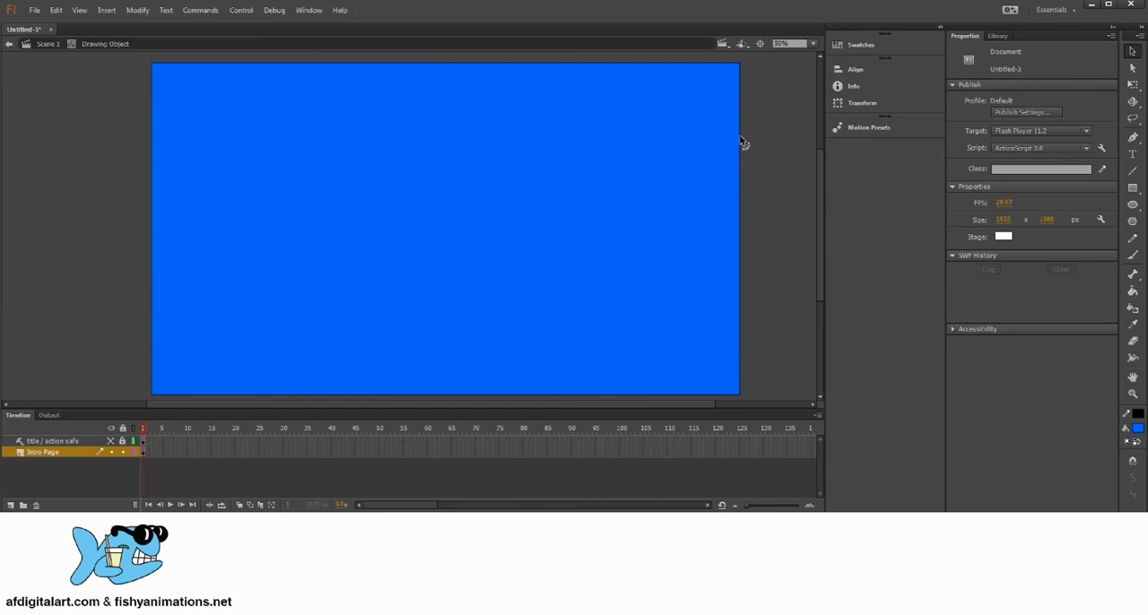
{"action": "left_click", "coordinate": [741, 143]}
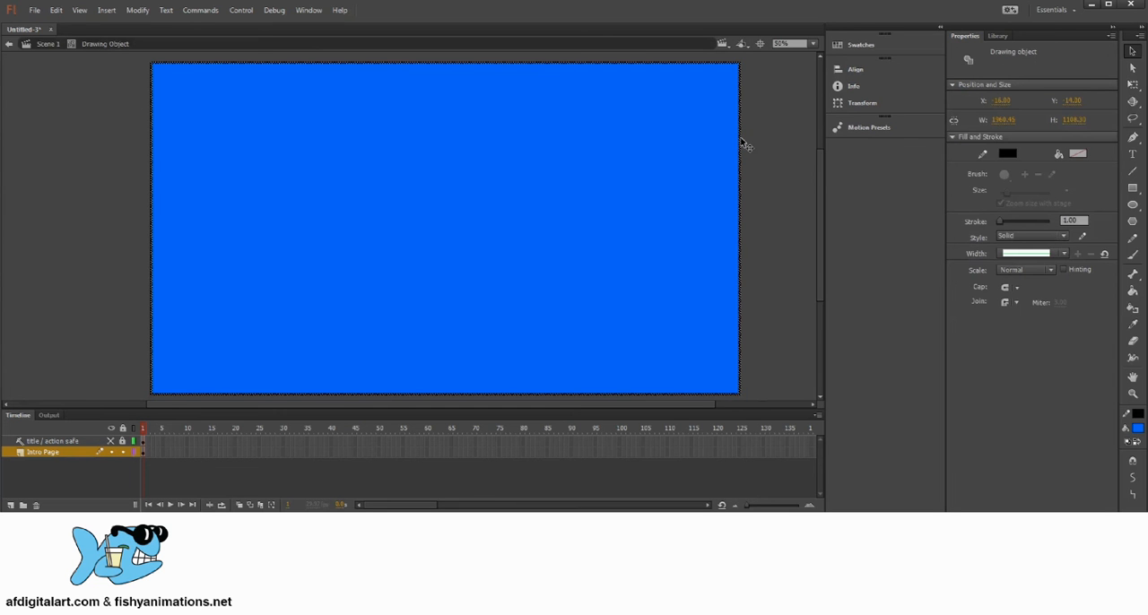
{"action": "left_click", "coordinate": [775, 118]}
{"action": "left_click", "coordinate": [775, 118]}
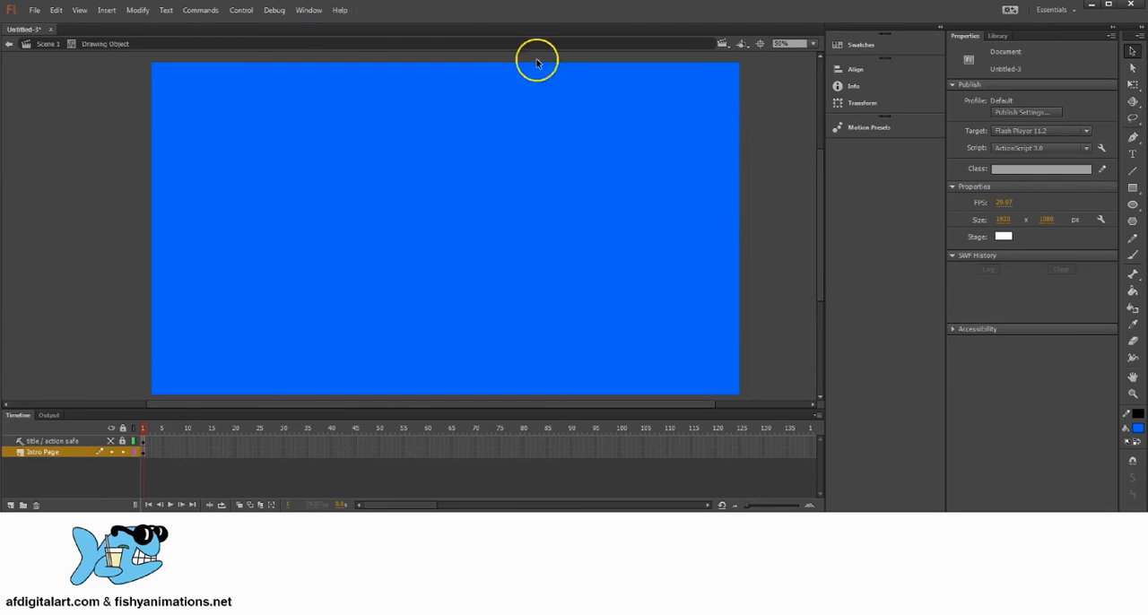
{"action": "left_click", "coordinate": [45, 44]}
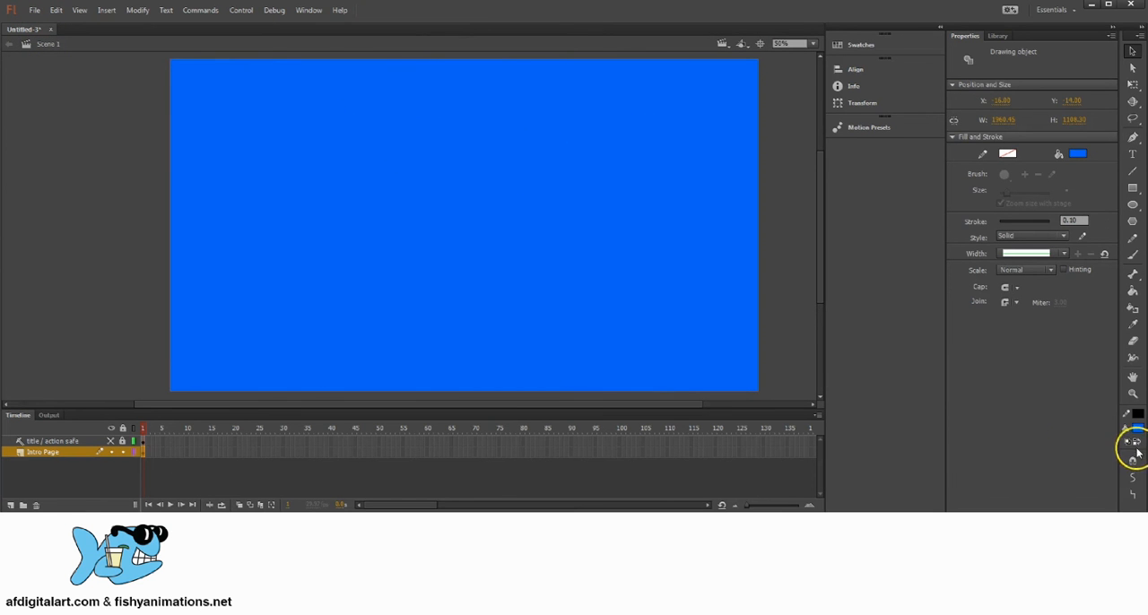
Reopen the blue rectangle's drawing object to inspect its fill, and go back to Scene 1.
{"action": "left_click", "coordinate": [1131, 187]}
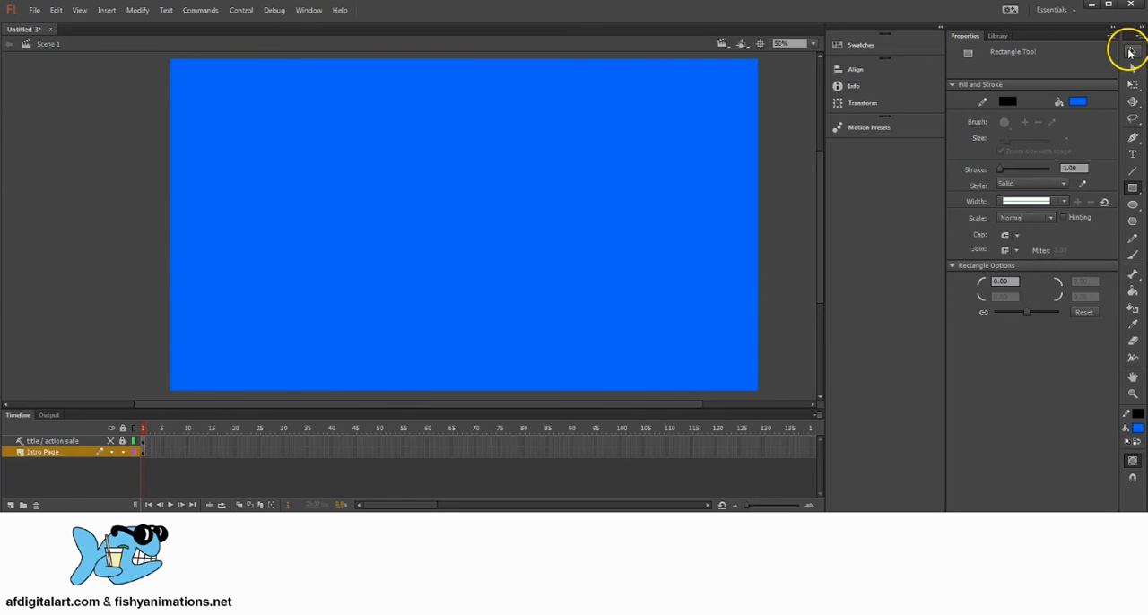
{"action": "left_click", "coordinate": [1131, 51]}
{"action": "left_click_drag", "start_coordinate": [504, 158], "coordinate": [494, 160]}
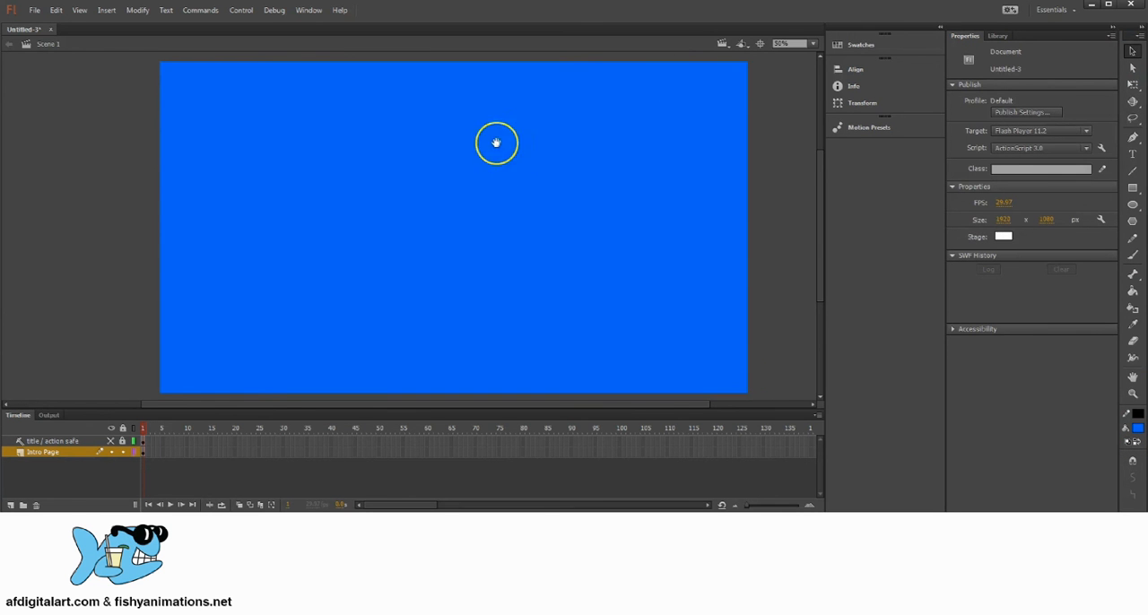
{"action": "double_click", "coordinate": [225, 105]}
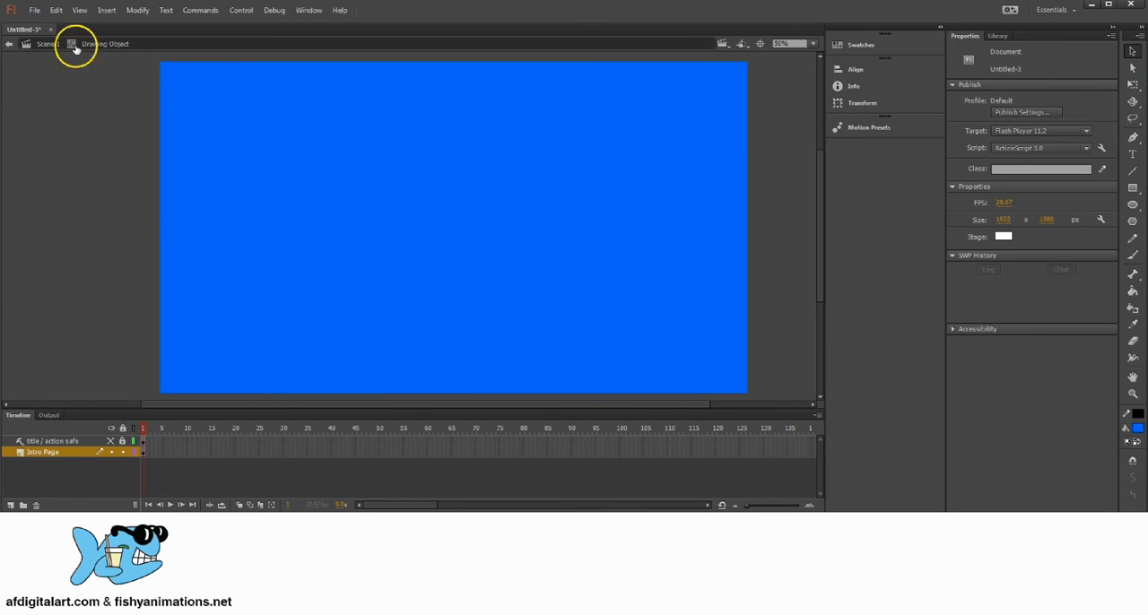
{"action": "left_click", "coordinate": [159, 71]}
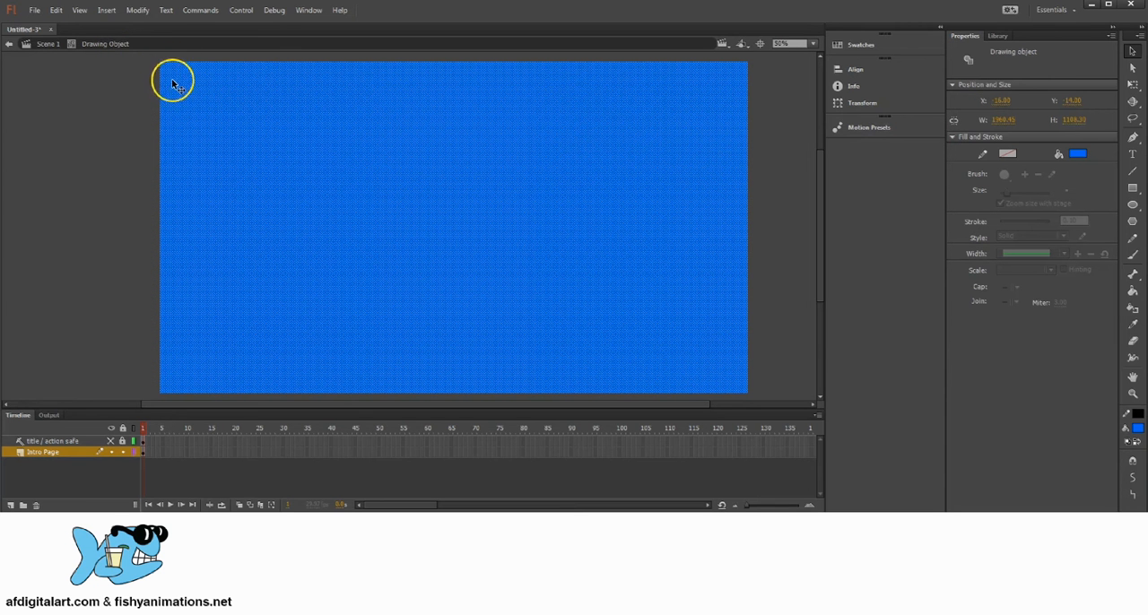
{"action": "left_click", "coordinate": [45, 45]}
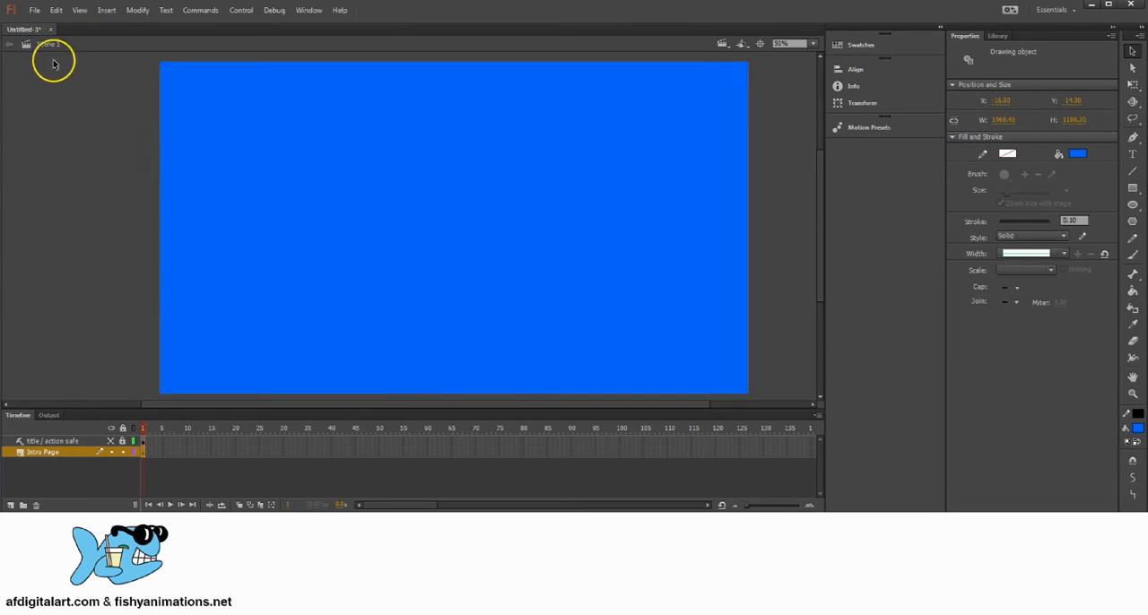
{"action": "left_click_drag", "start_coordinate": [487, 226], "coordinate": [487, 222]}
{"action": "left_click_drag", "start_coordinate": [390, 207], "coordinate": [448, 205]}
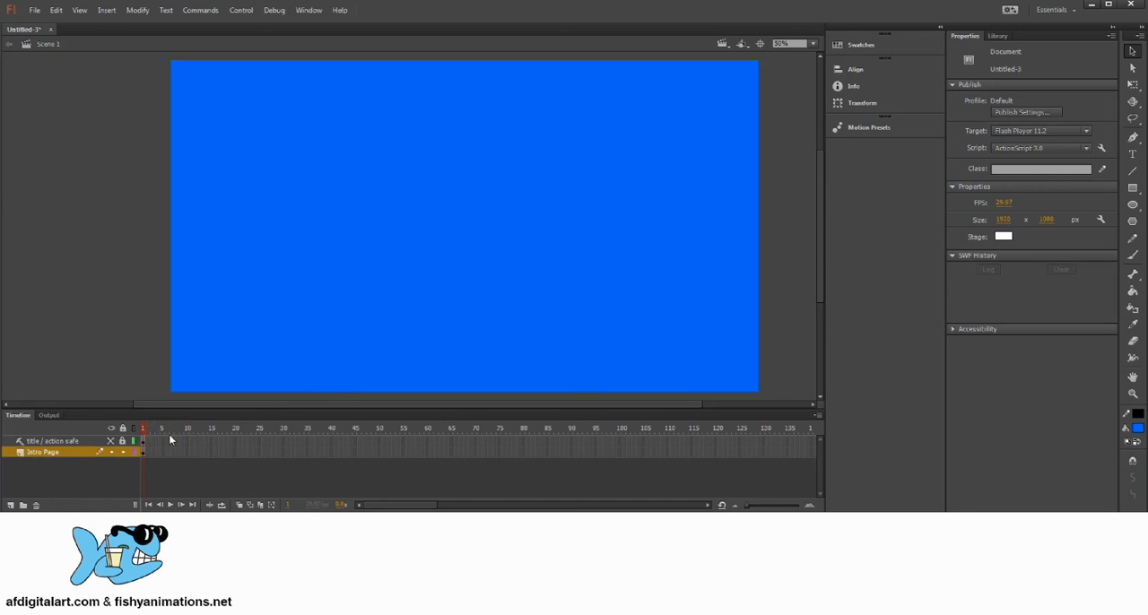
Insert frames on the Intro Page layer through frame 101 and scrub the playhead over the last frames.
{"action": "left_click", "coordinate": [148, 454]}
{"action": "left_click_drag", "start_coordinate": [148, 454], "coordinate": [624, 457]}
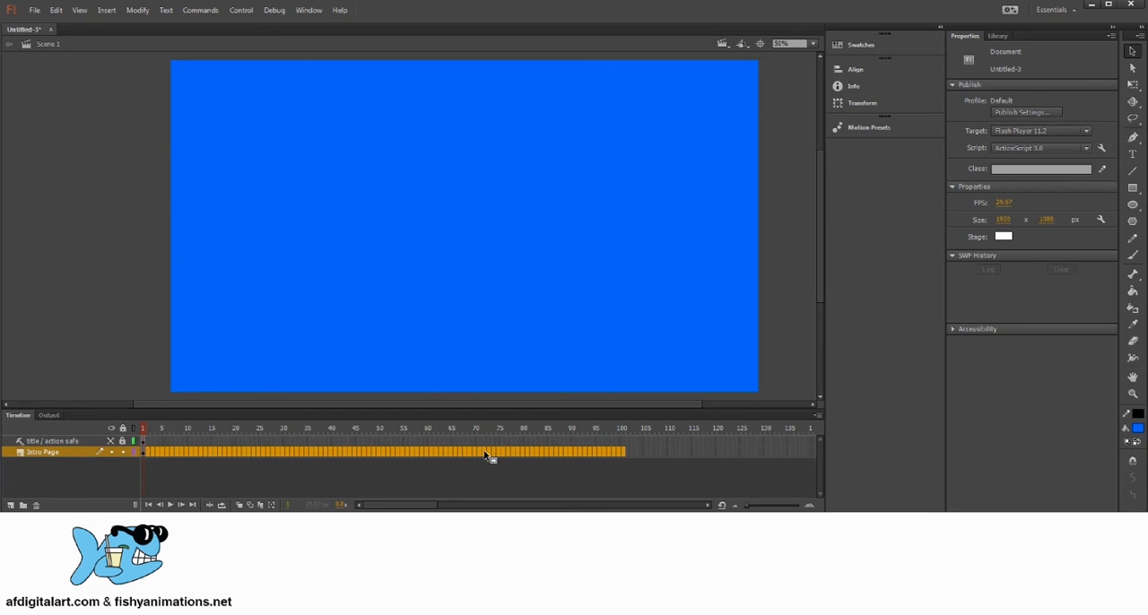
{"action": "right_click", "coordinate": [485, 456]}
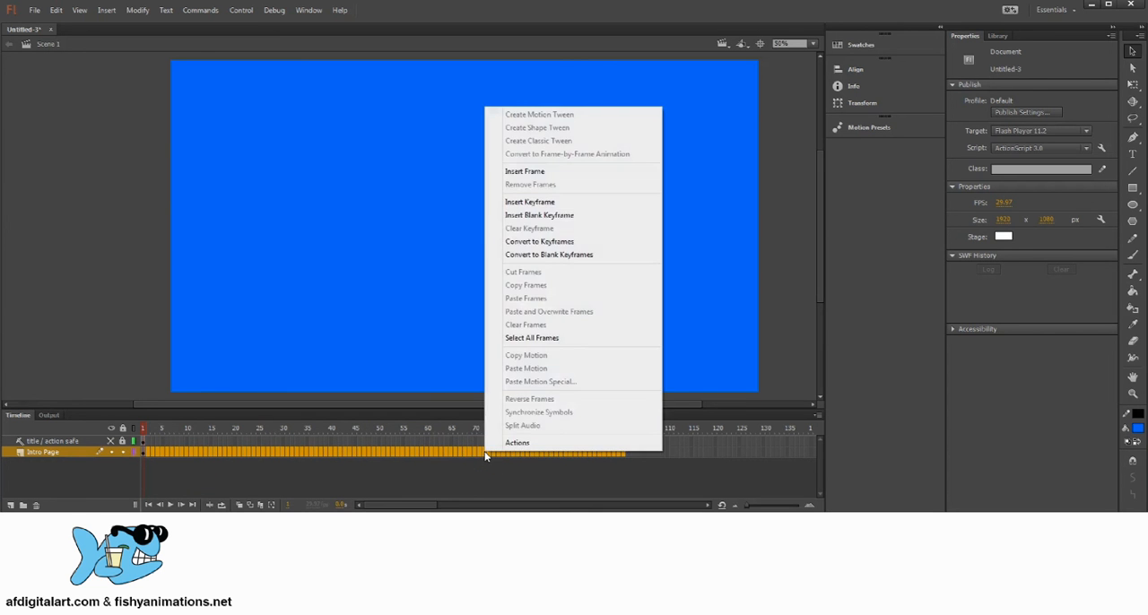
{"action": "left_click", "coordinate": [552, 172]}
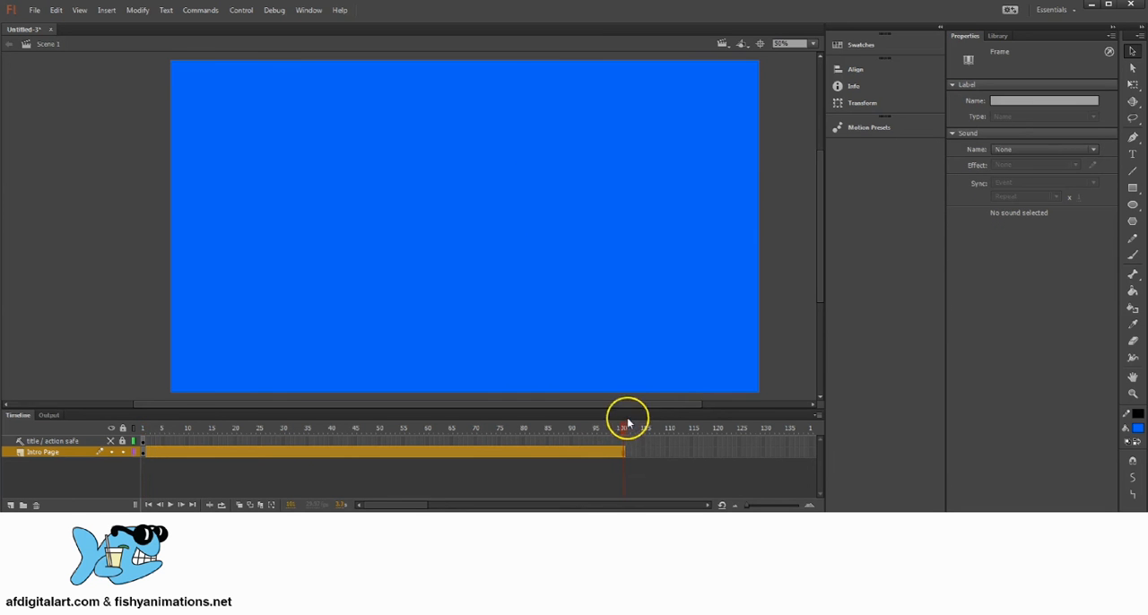
{"action": "left_click", "coordinate": [596, 429]}
{"action": "left_click_drag", "start_coordinate": [594, 429], "coordinate": [625, 411]}
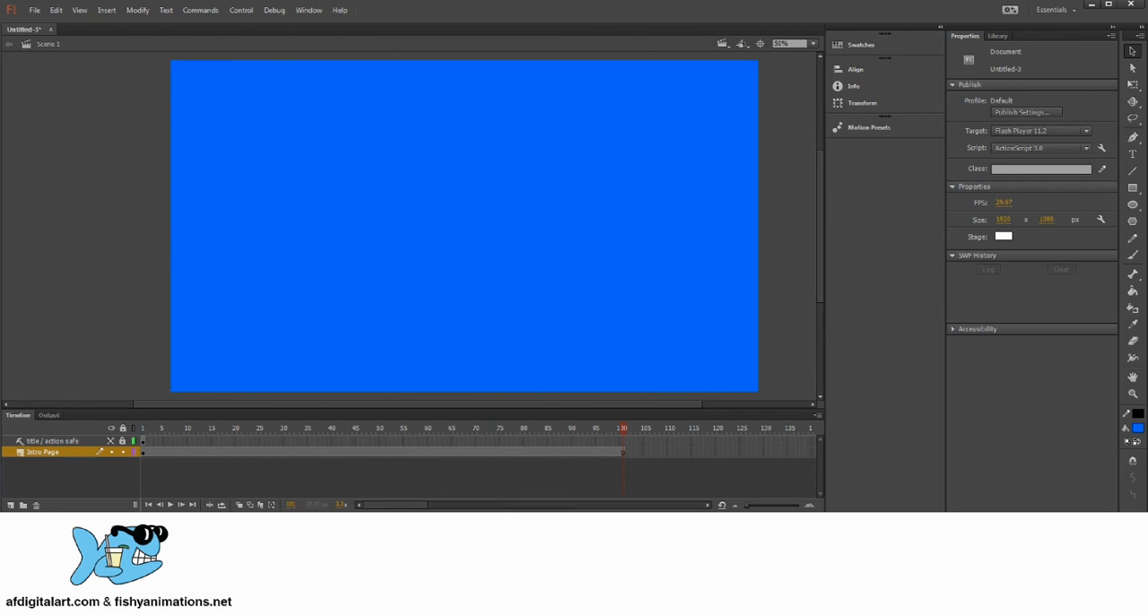
Switch to the storybook script in Word, examine the frame number in the gotoAndPlay(100) command, and switch back to Flash.
{"action": "key", "text": "alt+Tab"}
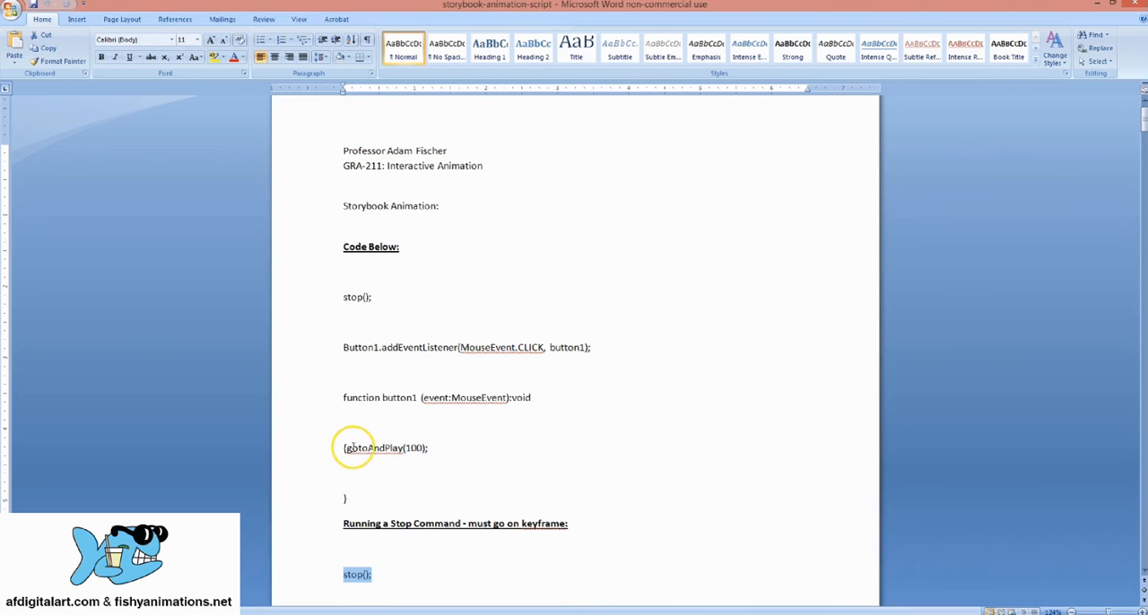
{"action": "left_click", "coordinate": [409, 447]}
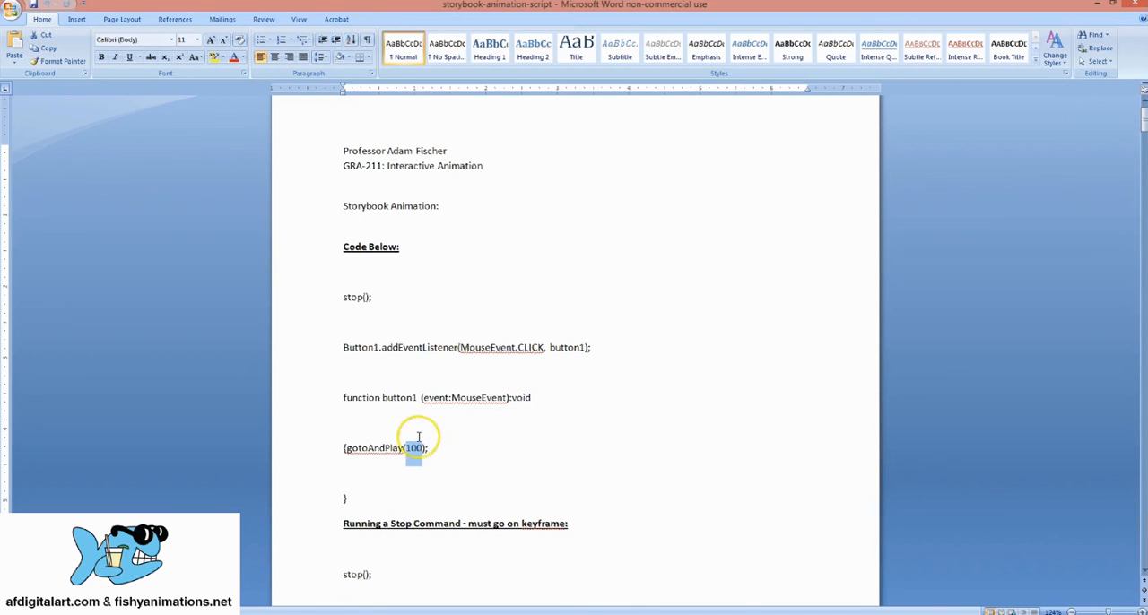
{"action": "left_click", "coordinate": [418, 448]}
{"action": "left_click_drag", "start_coordinate": [422, 449], "coordinate": [424, 448]}
{"action": "left_click", "coordinate": [341, 479]}
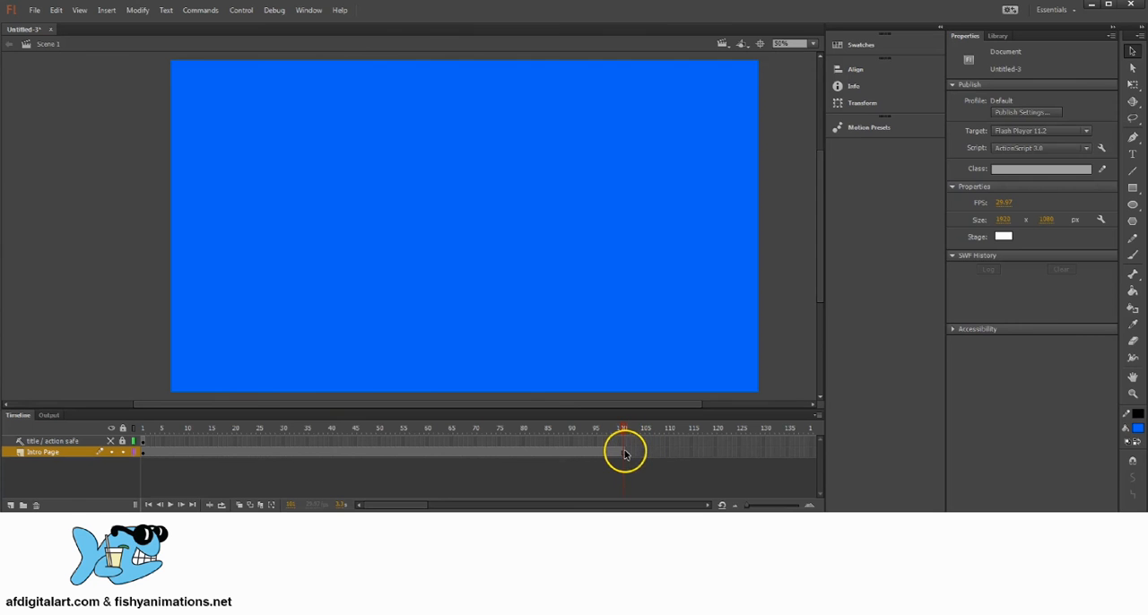
Insert a keyframe at frame 101 of the Intro Page layer.
{"action": "left_click", "coordinate": [624, 455]}
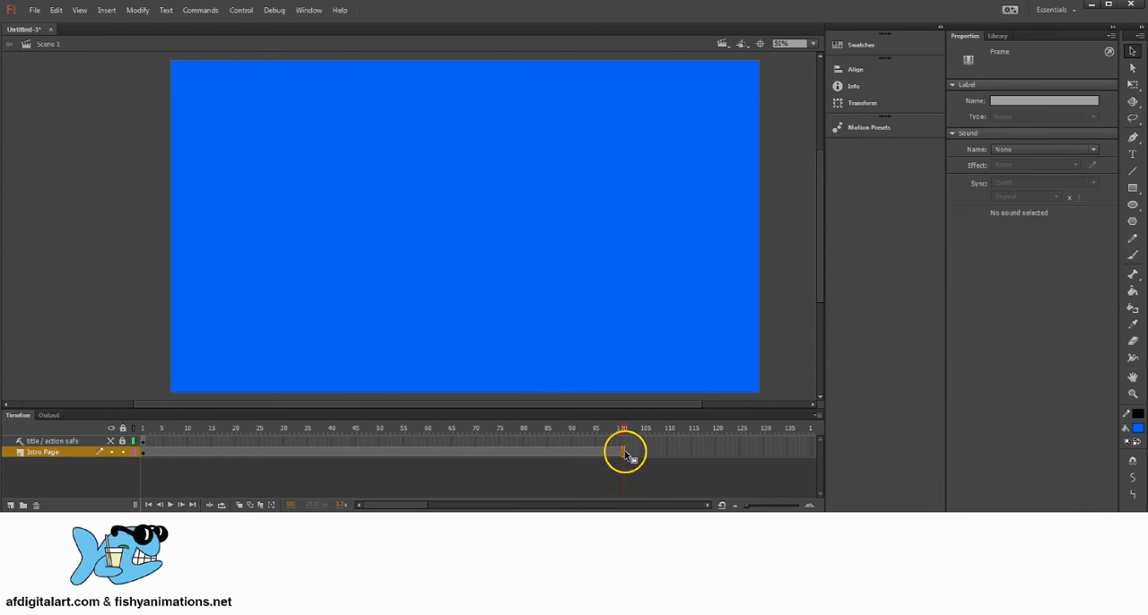
{"action": "right_click", "coordinate": [625, 454]}
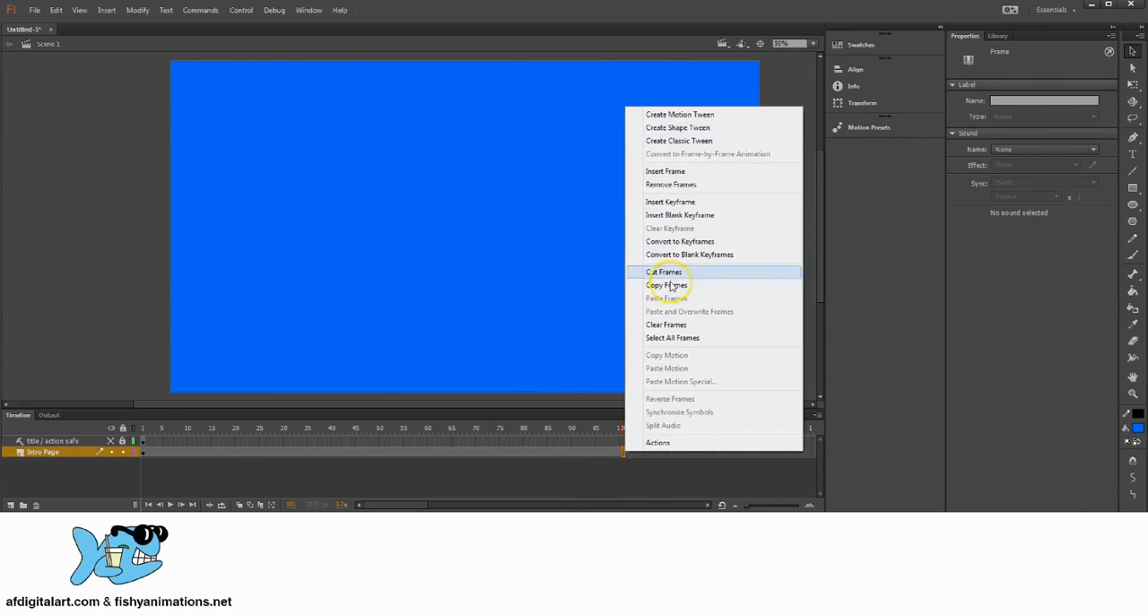
{"action": "left_click", "coordinate": [701, 204]}
{"action": "left_click", "coordinate": [605, 430]}
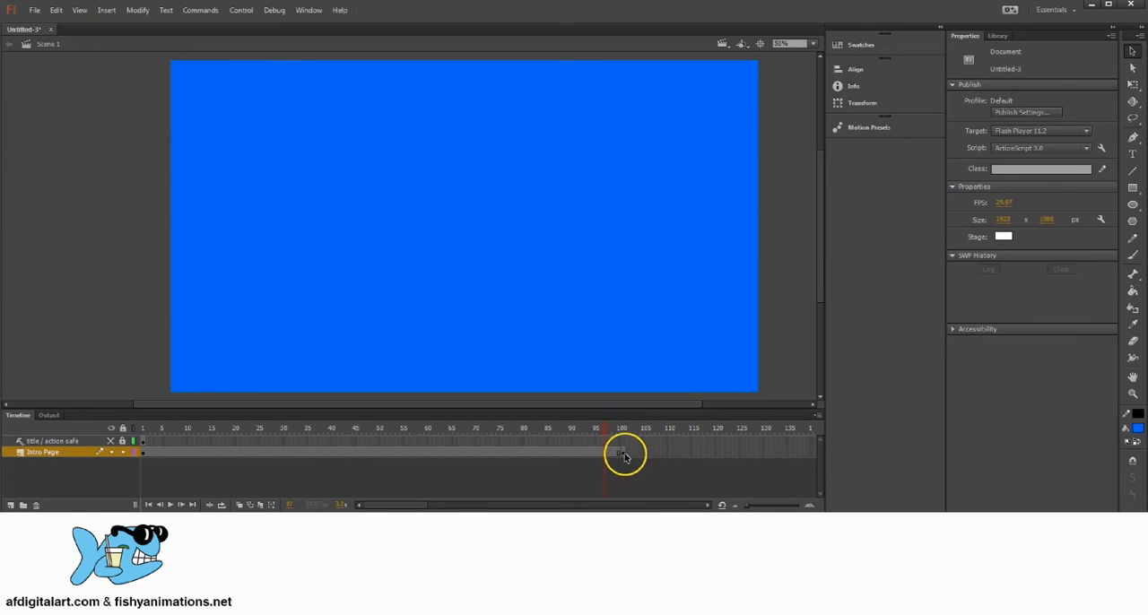
{"action": "left_click", "coordinate": [625, 455]}
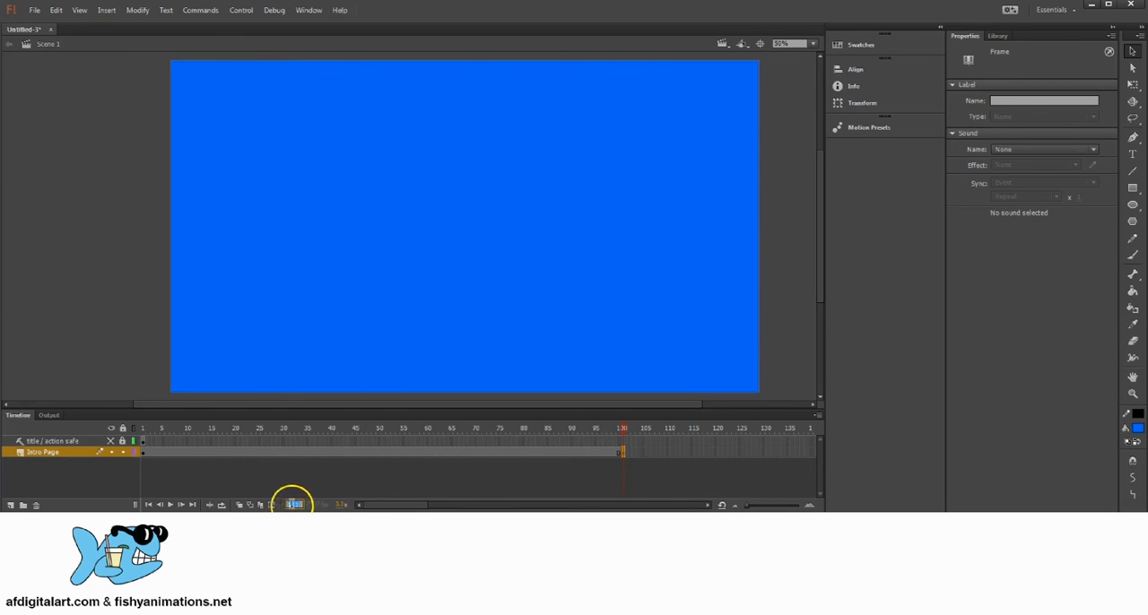
Check the frame number of the Intro Page layer's last keyframe and move that keyframe to frame 100.
{"action": "left_click", "coordinate": [305, 504]}
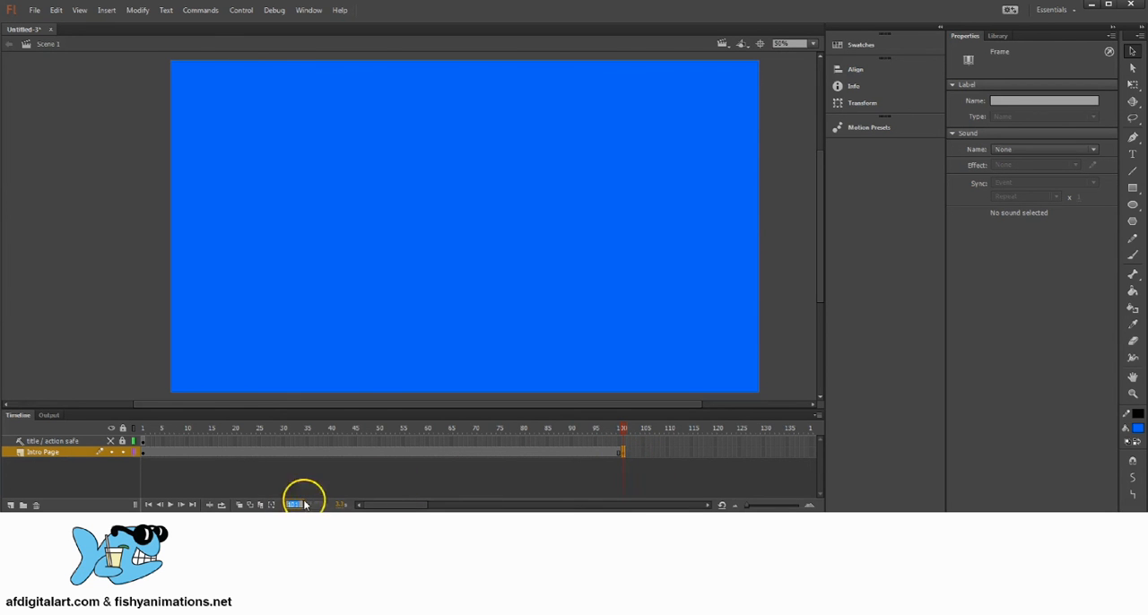
{"action": "left_click", "coordinate": [630, 464]}
{"action": "left_click", "coordinate": [625, 454]}
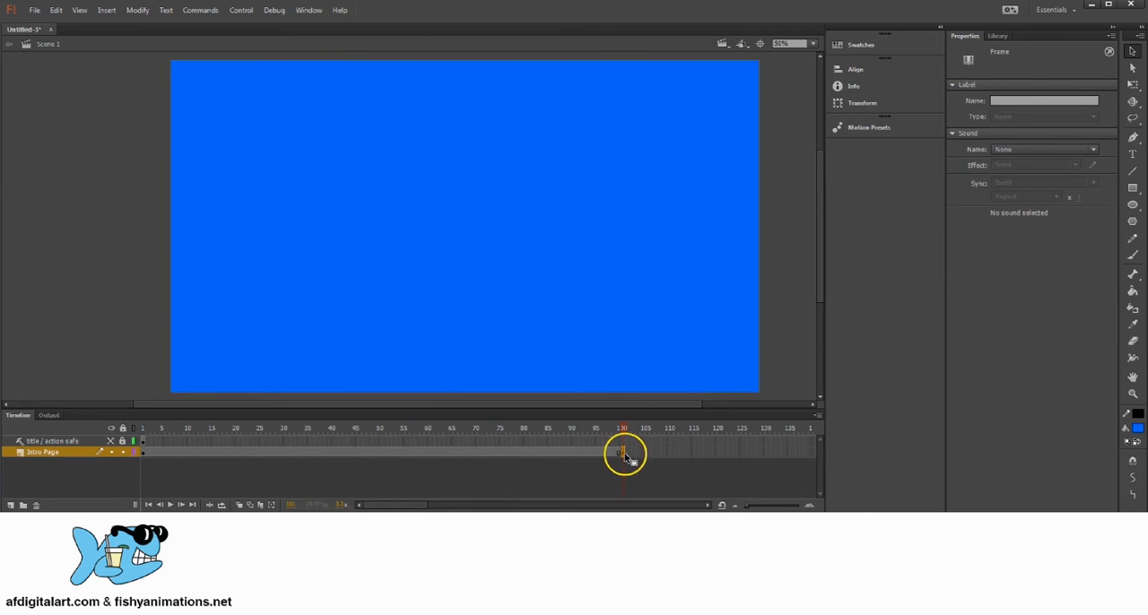
{"action": "left_click", "coordinate": [633, 471]}
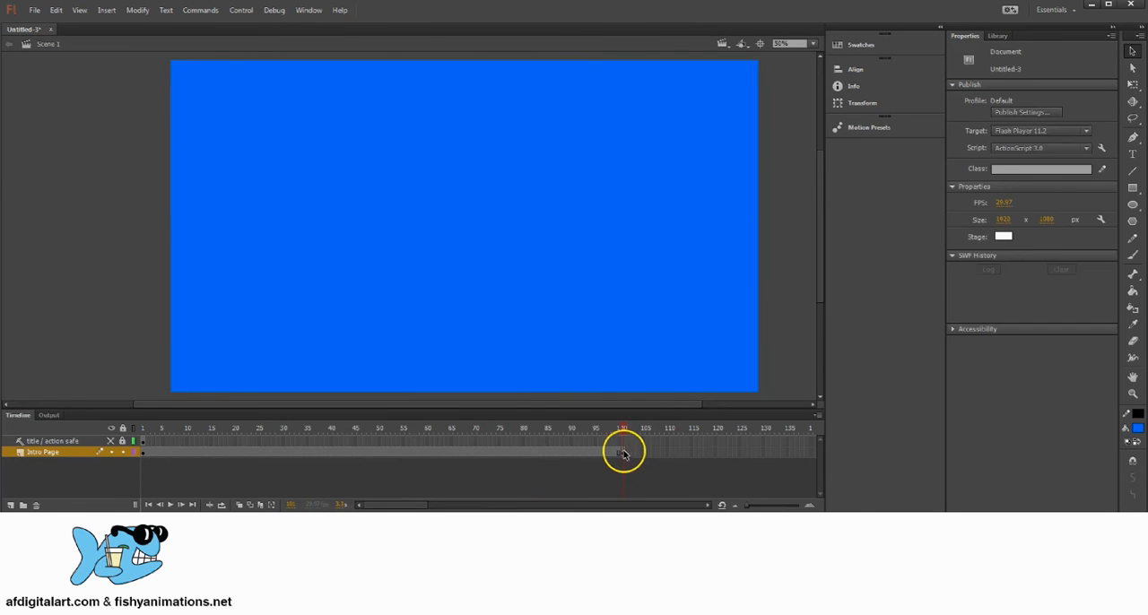
{"action": "left_click", "coordinate": [623, 454]}
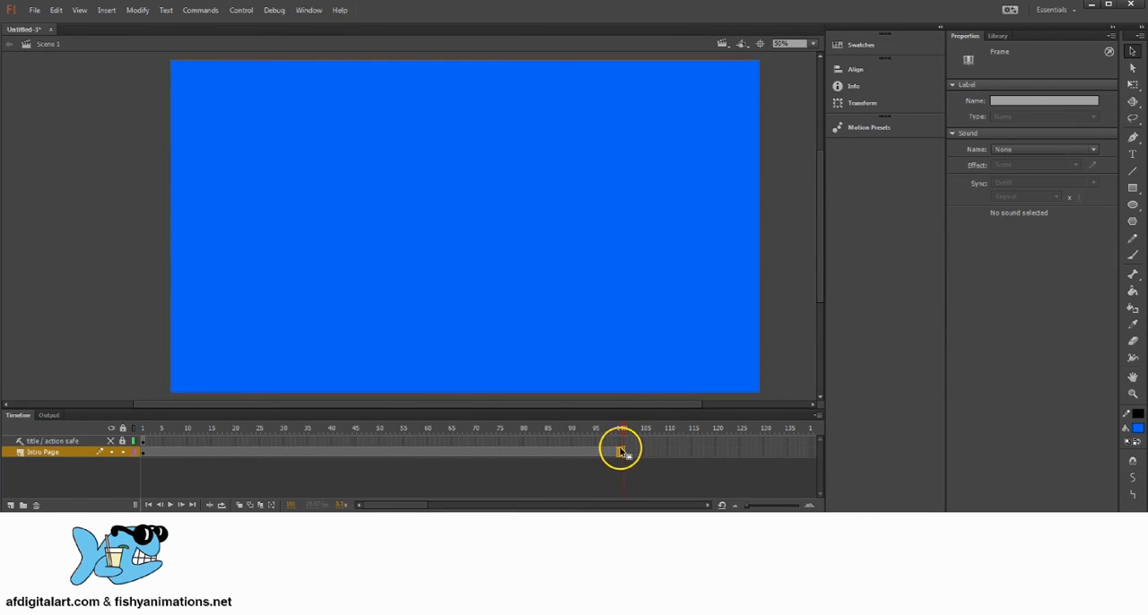
{"action": "left_click", "coordinate": [621, 452]}
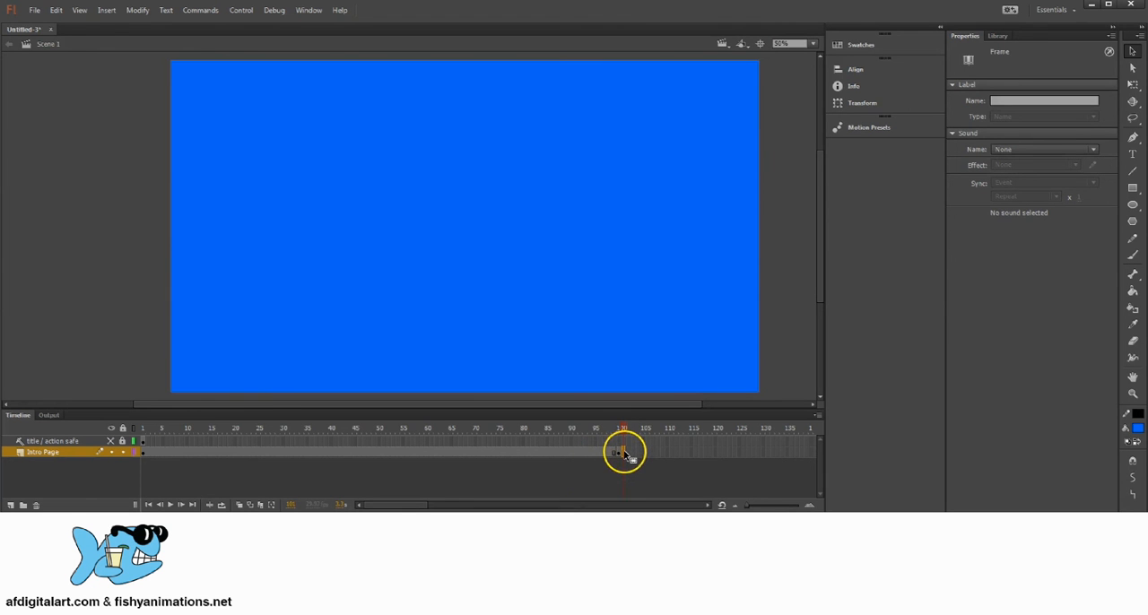
Remove frame 101 from the Intro Page layer and check the frame number of its last keyframe.
{"action": "left_click", "coordinate": [291, 503]}
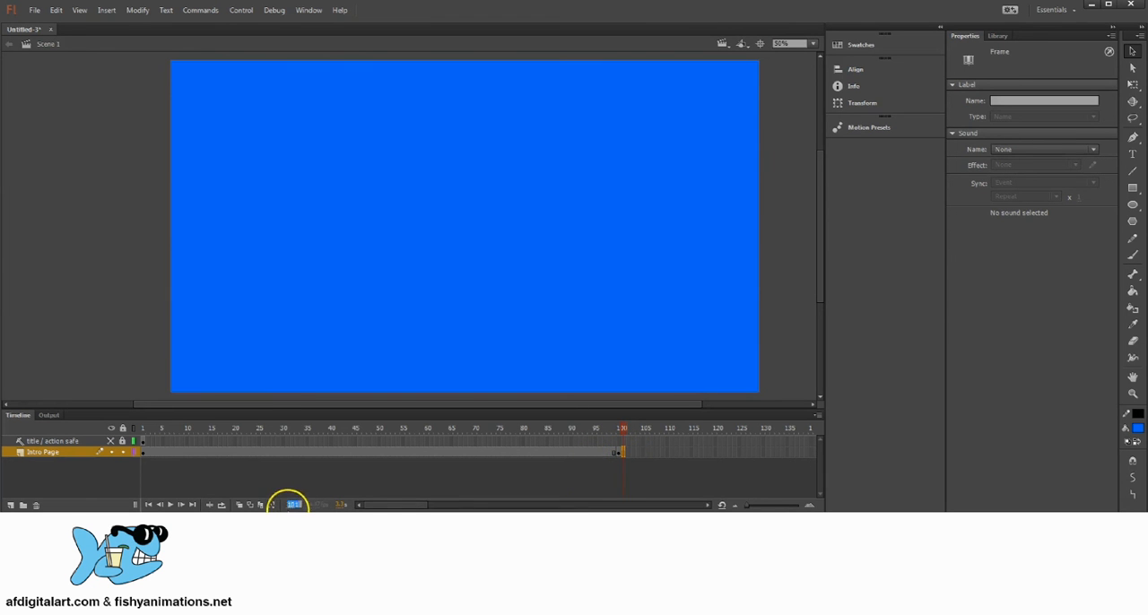
{"action": "left_click", "coordinate": [633, 469]}
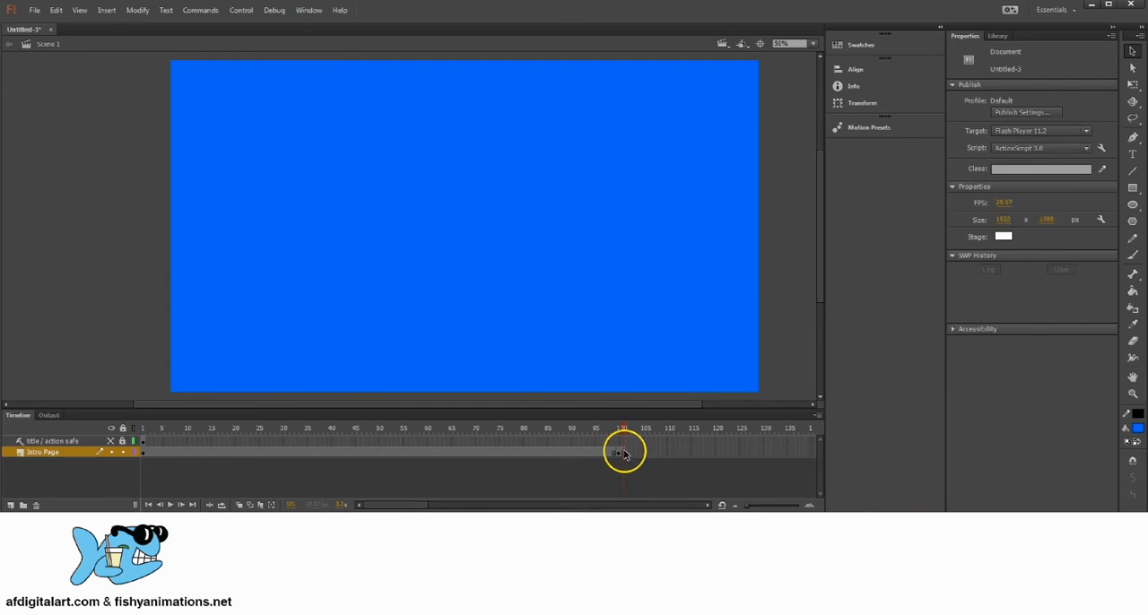
{"action": "left_click", "coordinate": [624, 453]}
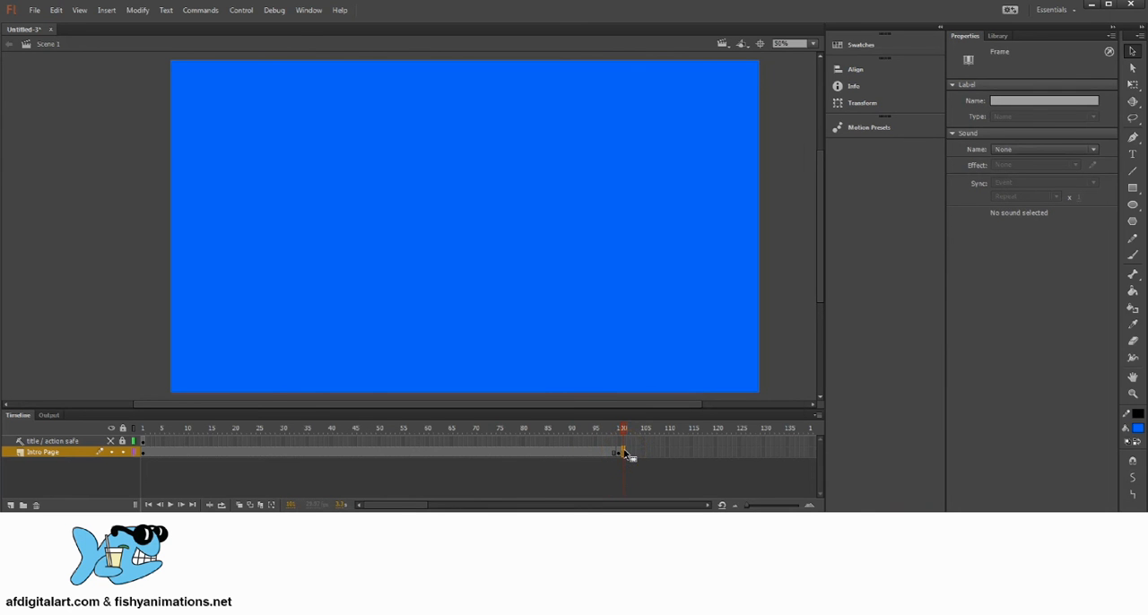
{"action": "right_click", "coordinate": [625, 454]}
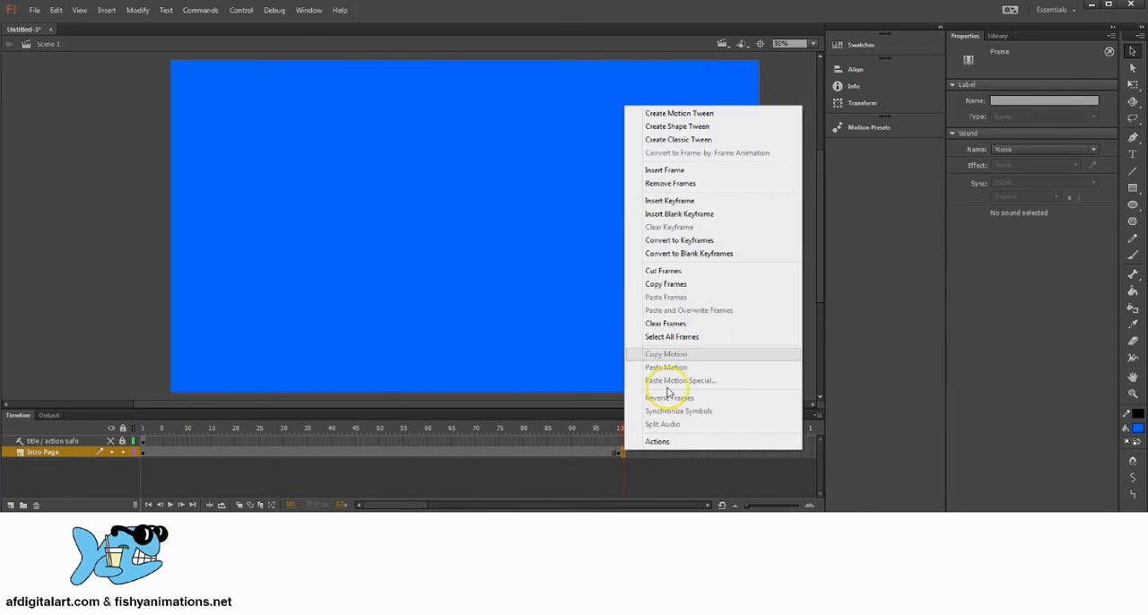
{"action": "left_click", "coordinate": [684, 185]}
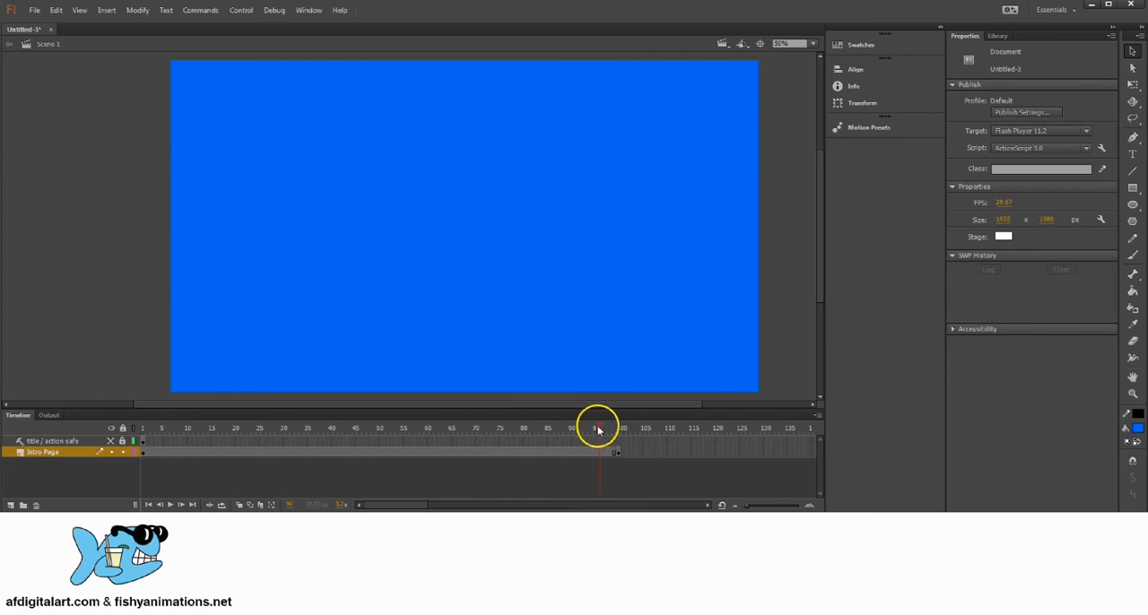
{"action": "left_click", "coordinate": [619, 454]}
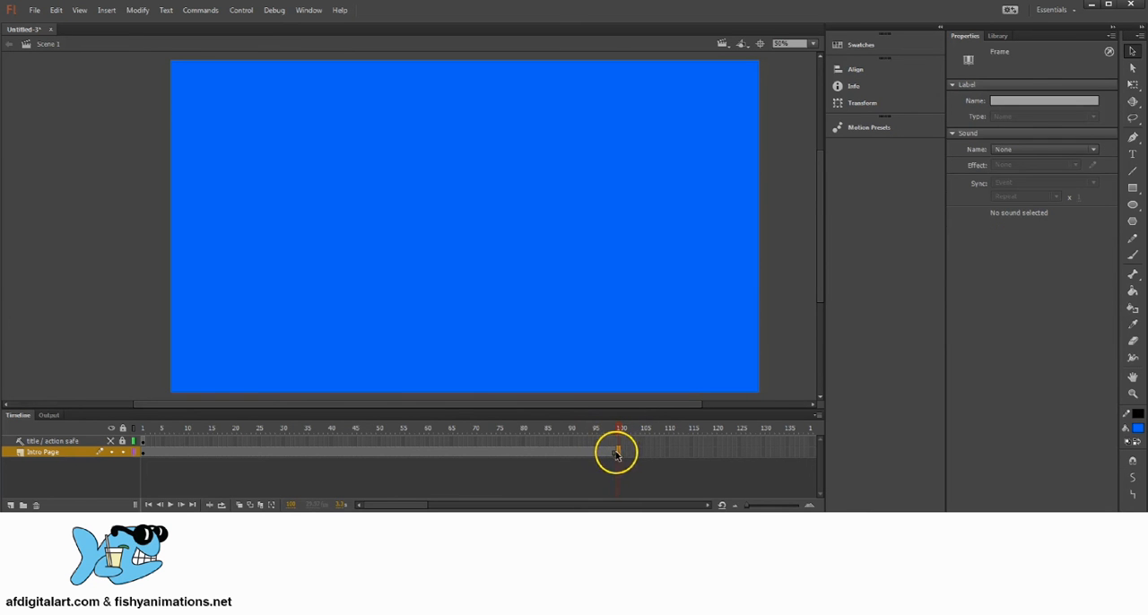
{"action": "left_click", "coordinate": [292, 504]}
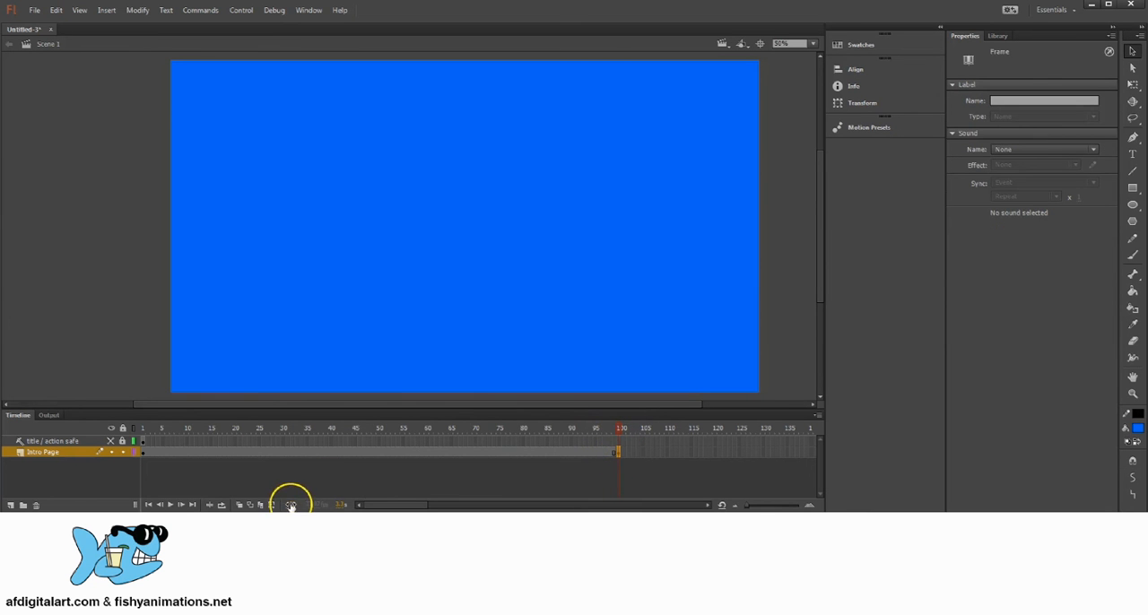
{"action": "left_click", "coordinate": [619, 455]}
{"action": "left_click", "coordinate": [291, 503]}
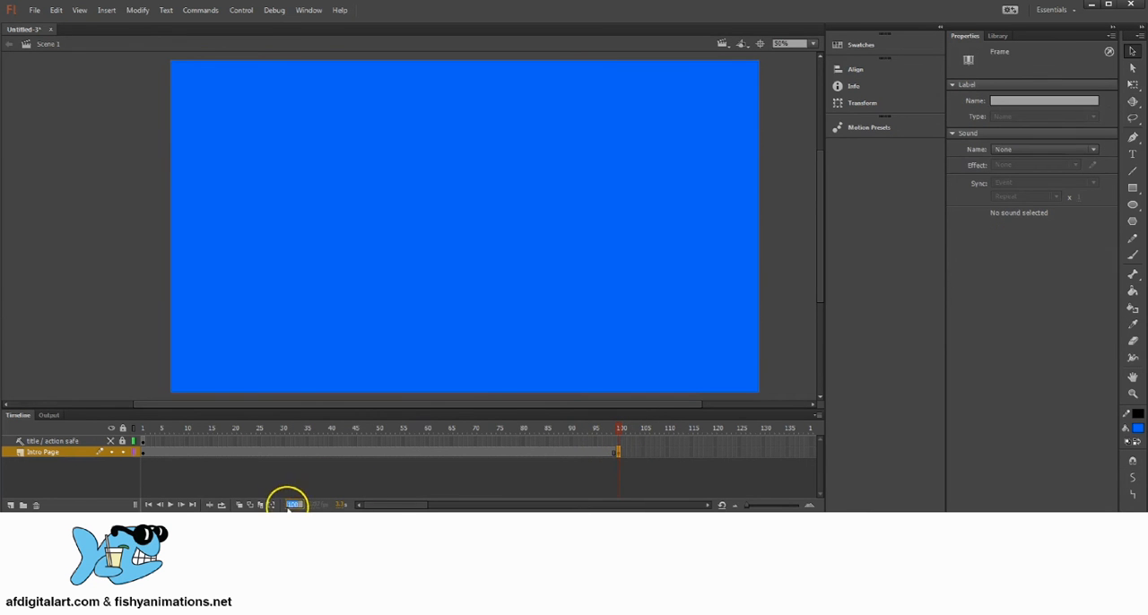
{"action": "left_click", "coordinate": [584, 457]}
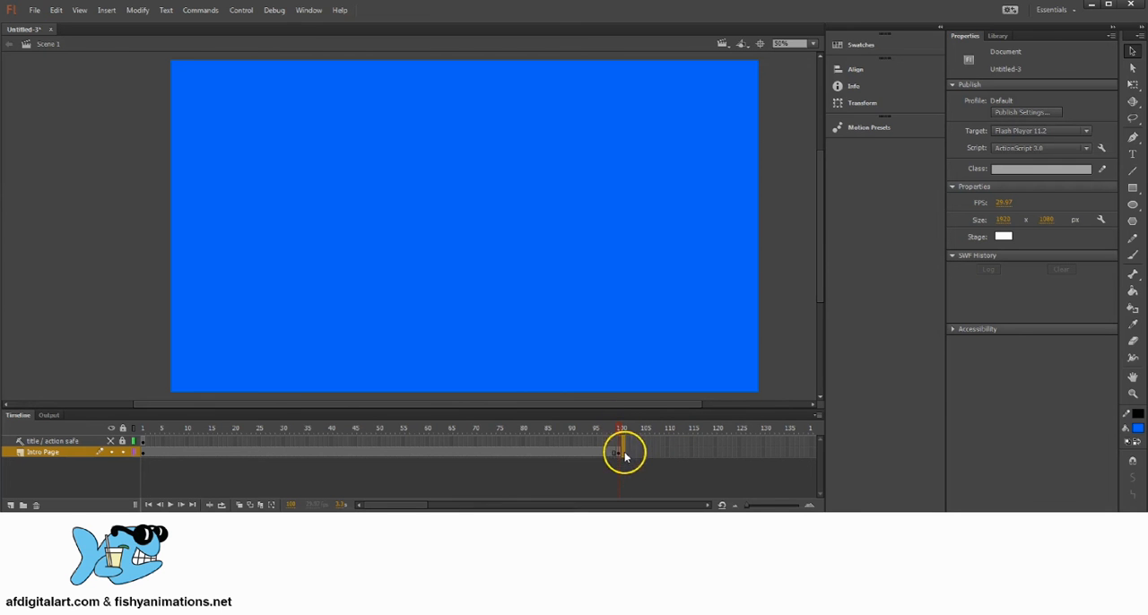
Remove any frames from 101 to about 131 on both layers and select the Intro Page layer's last keyframe.
{"action": "left_click_drag", "start_coordinate": [625, 456], "coordinate": [738, 469]}
{"action": "left_click", "coordinate": [658, 476]}
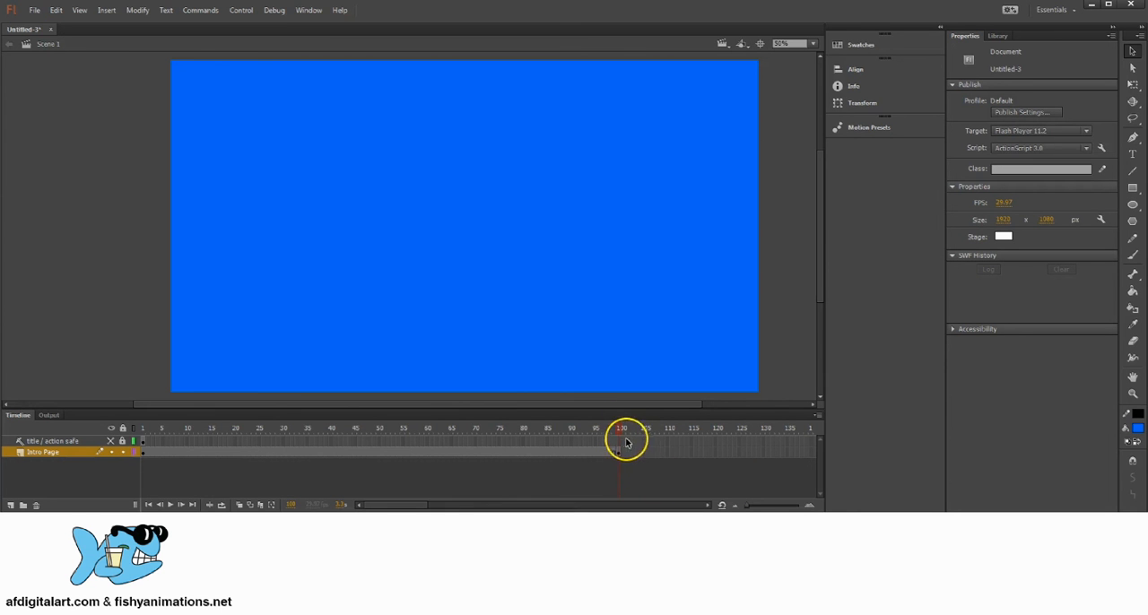
{"action": "left_click_drag", "start_coordinate": [625, 451], "coordinate": [766, 454]}
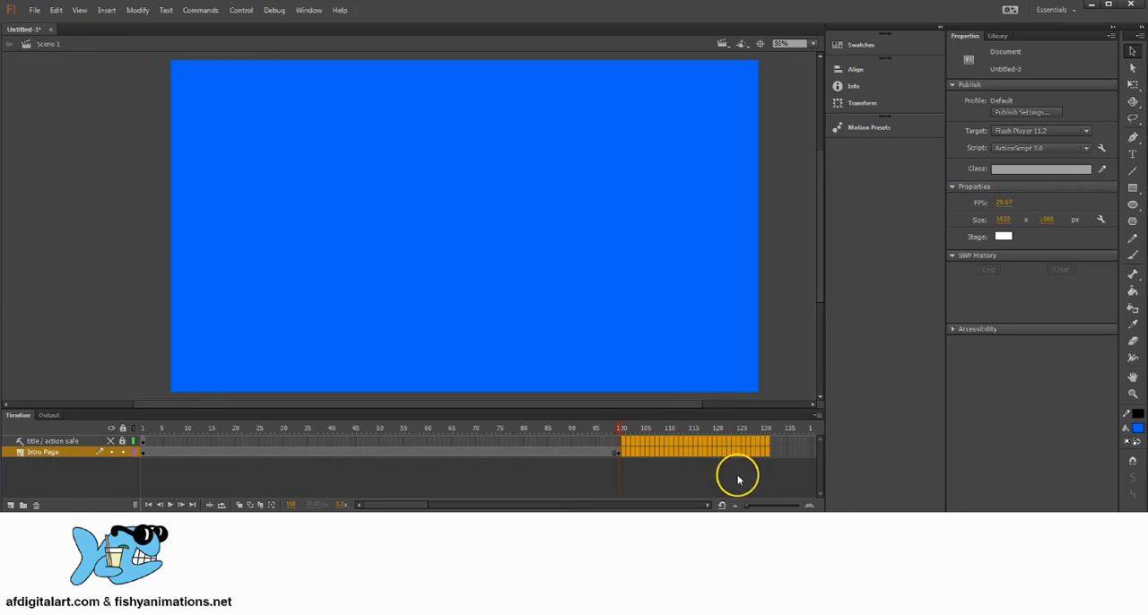
{"action": "key", "text": "shift+F5"}
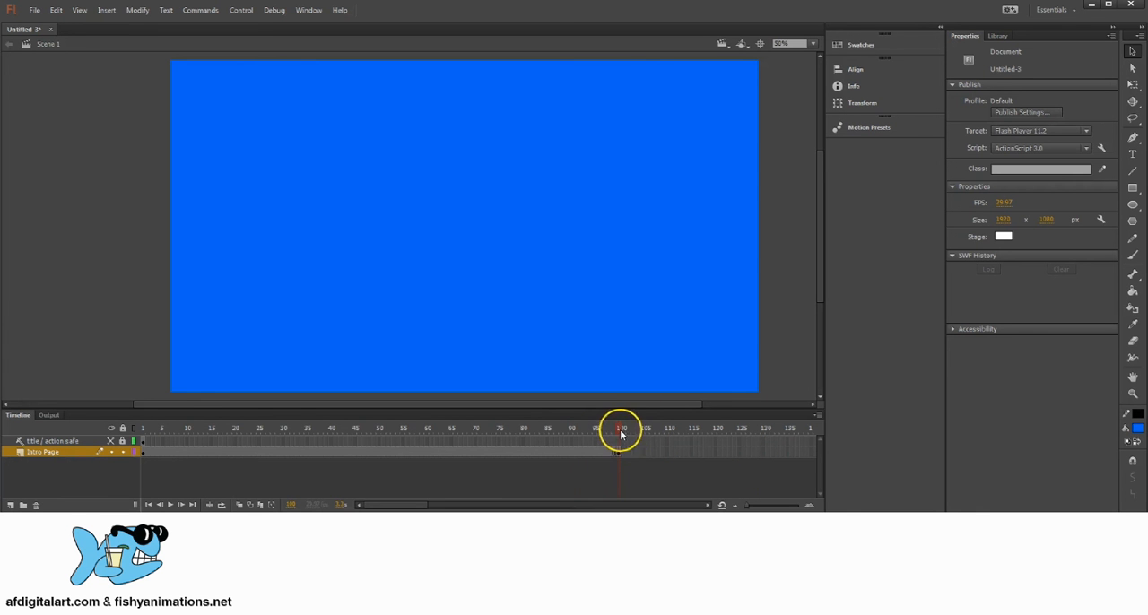
{"action": "left_click", "coordinate": [618, 453]}
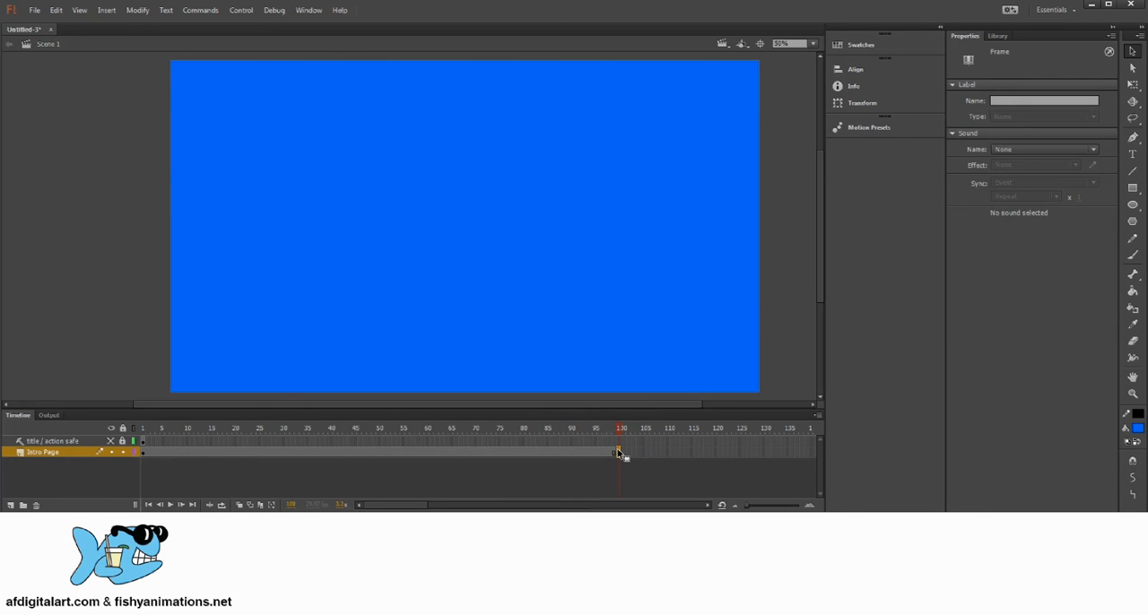
Go to frame 1 of the Intro Page layer and show the title / action safe guide layer.
{"action": "left_click", "coordinate": [142, 453]}
{"action": "left_click", "coordinate": [110, 442]}
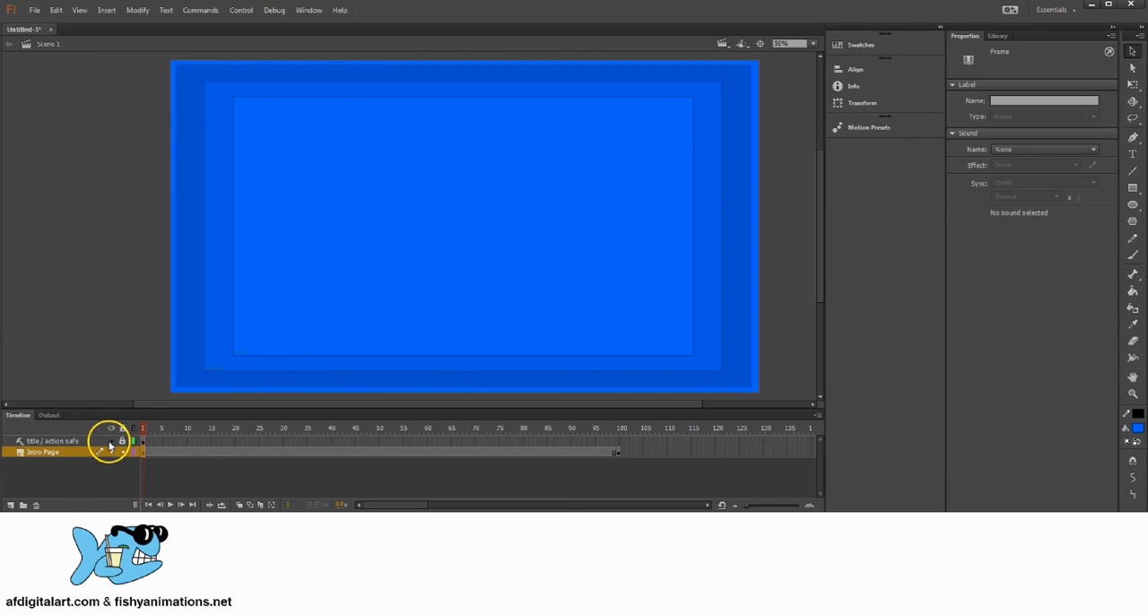
{"action": "left_click", "coordinate": [112, 441]}
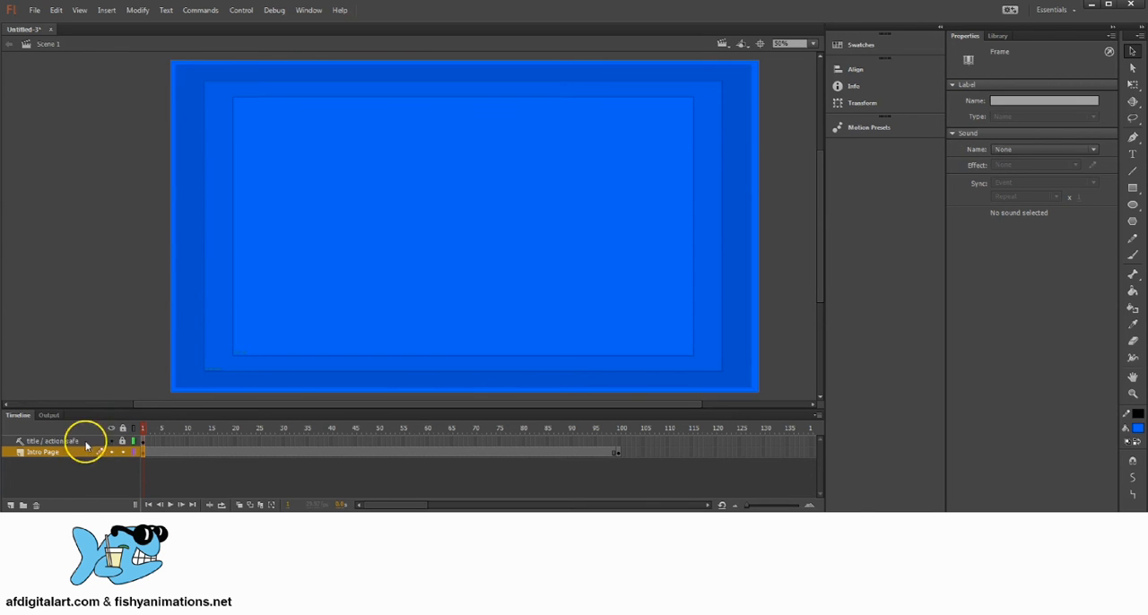
{"action": "left_click", "coordinate": [111, 442]}
{"action": "left_click", "coordinate": [111, 441]}
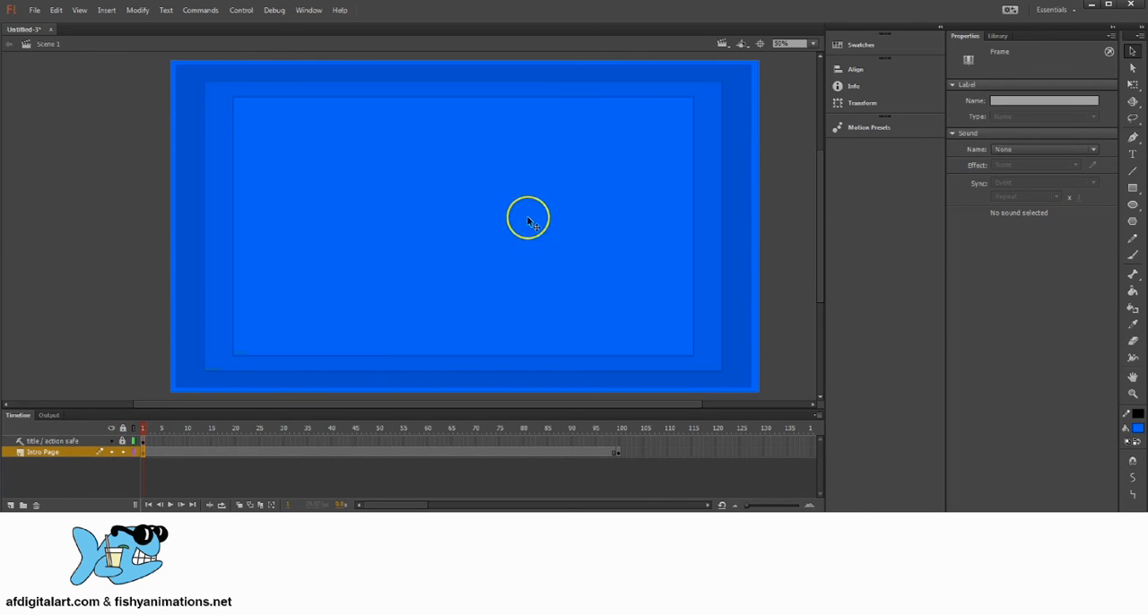
Activate the Text tool on frame 1 of the Intro Page layer, with a blue stroke color and a white text fill.
{"action": "left_click_drag", "start_coordinate": [494, 217], "coordinate": [558, 209]}
{"action": "left_click", "coordinate": [146, 452]}
{"action": "left_click", "coordinate": [1132, 154]}
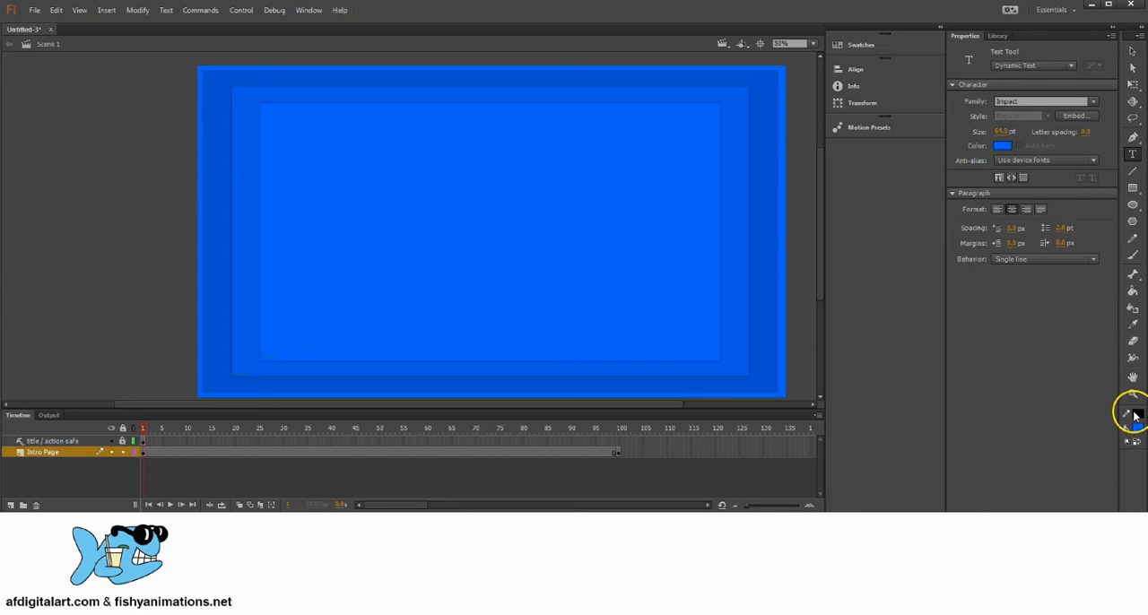
{"action": "left_click", "coordinate": [1136, 416]}
{"action": "left_click", "coordinate": [1137, 432]}
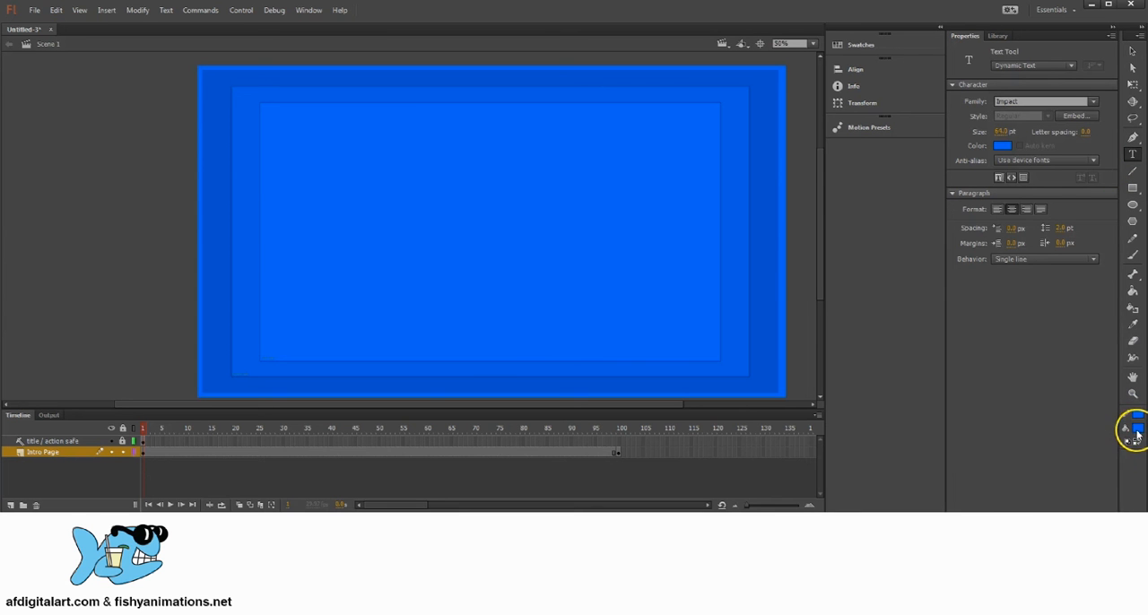
{"action": "left_click", "coordinate": [1137, 432]}
{"action": "left_click", "coordinate": [974, 500]}
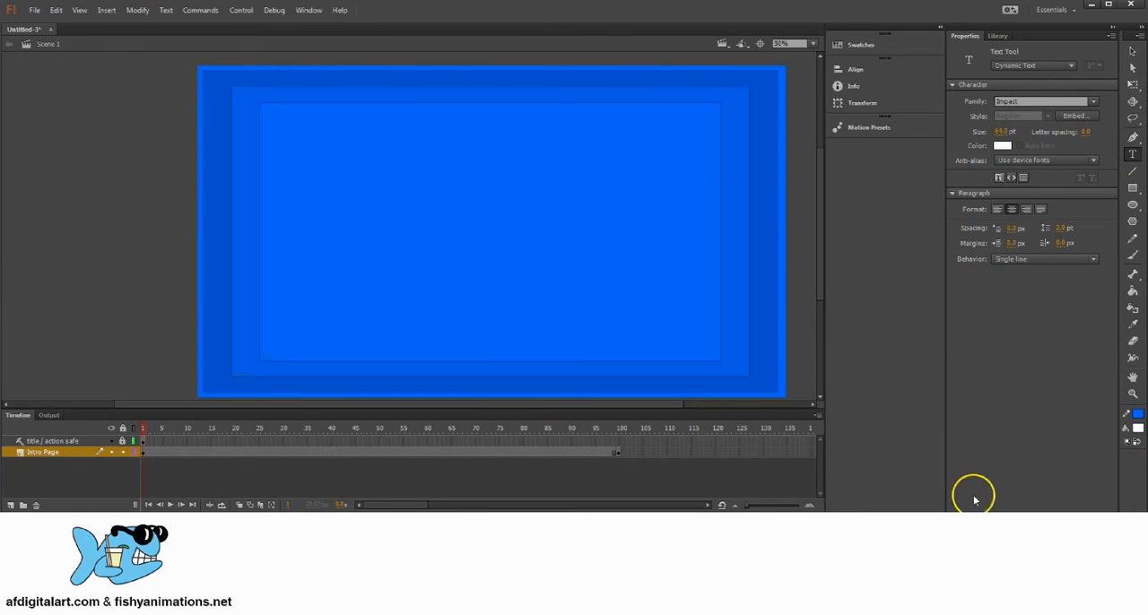
Add a text box about 962 by 317 px reading "The Train that Could" with the author's byline, and position it in the title-safe area's upper part.
{"action": "left_click_drag", "start_coordinate": [378, 121], "coordinate": [666, 216]}
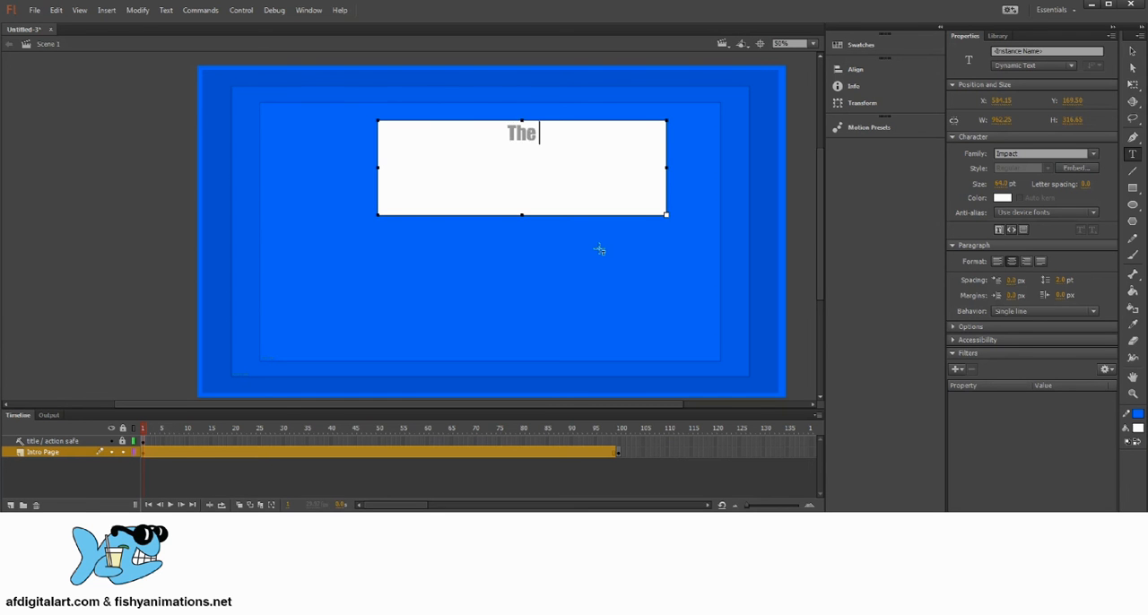
{"action": "type", "text": "rain"}
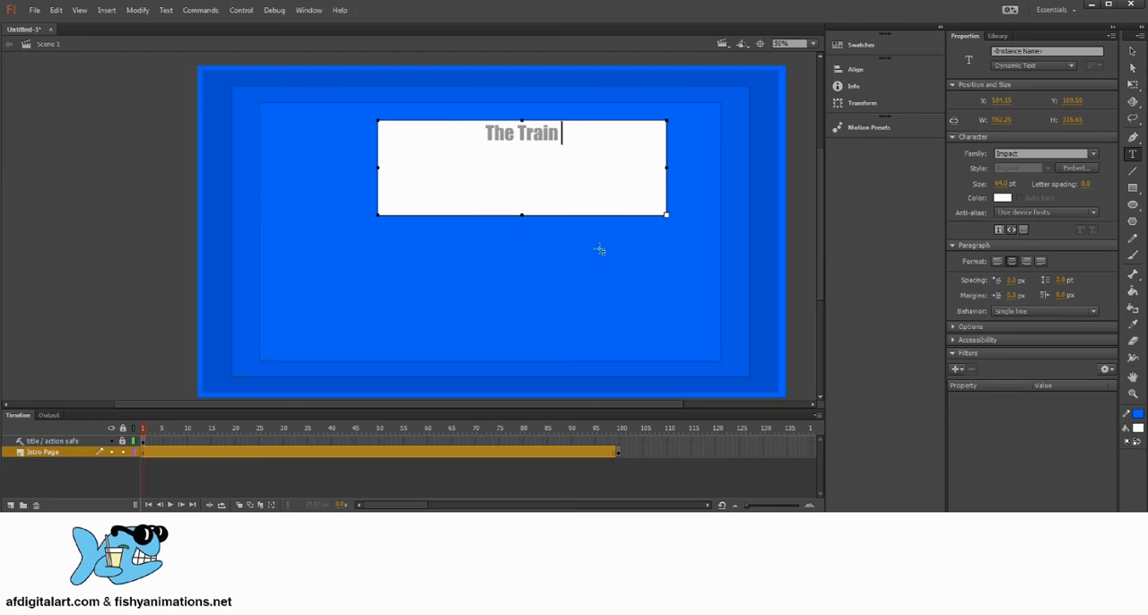
{"action": "type", "text": " that Could"}
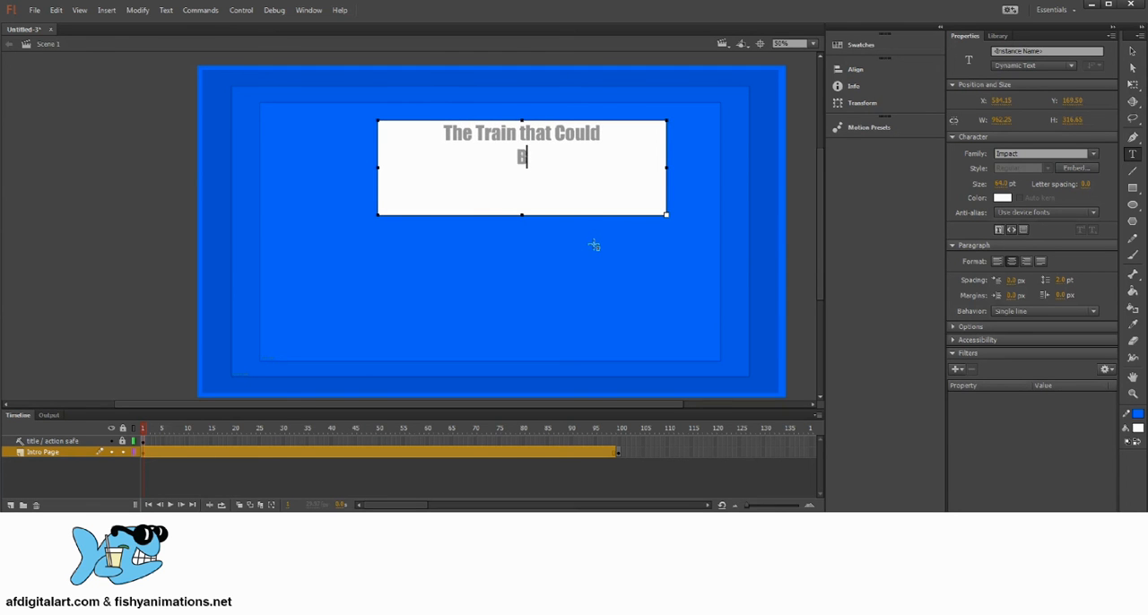
{"action": "type", "text": "am Fischer"}
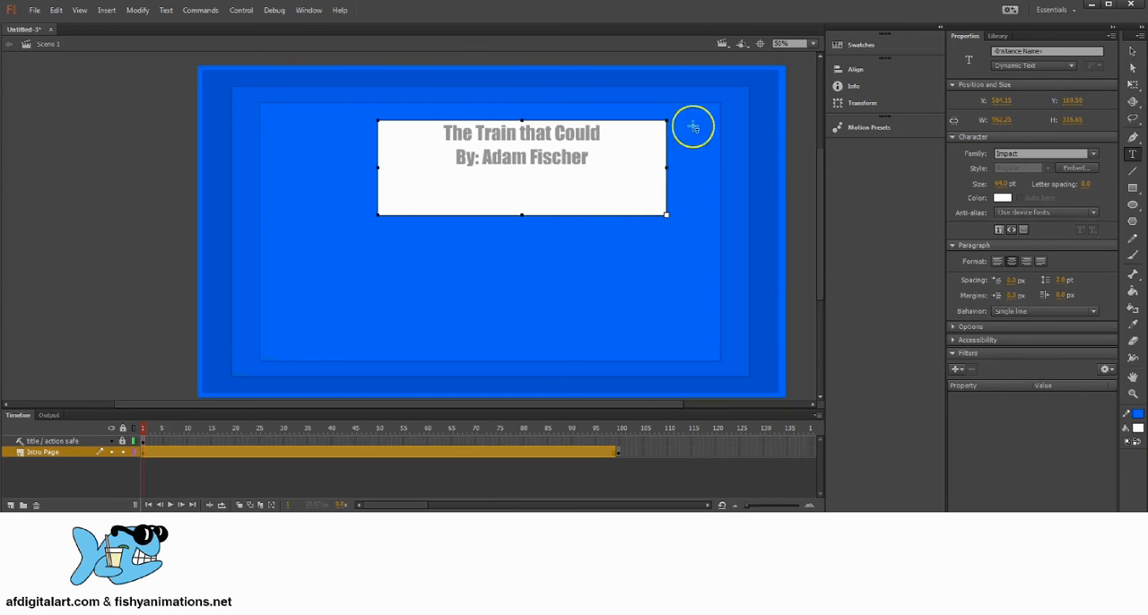
{"action": "left_click", "coordinate": [1133, 52]}
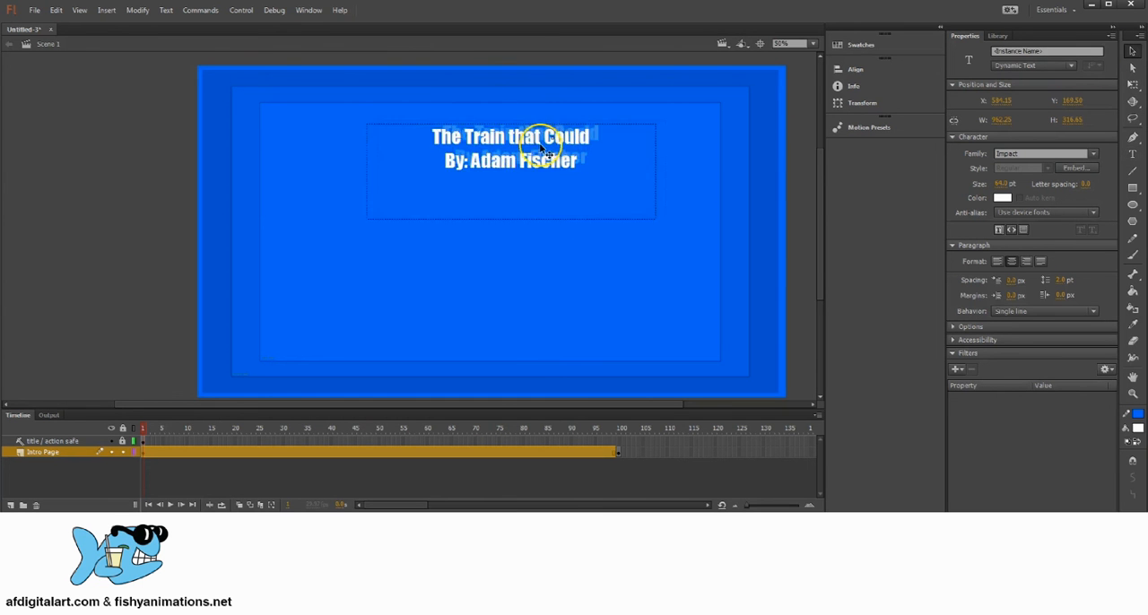
{"action": "left_click_drag", "start_coordinate": [560, 135], "coordinate": [541, 158]}
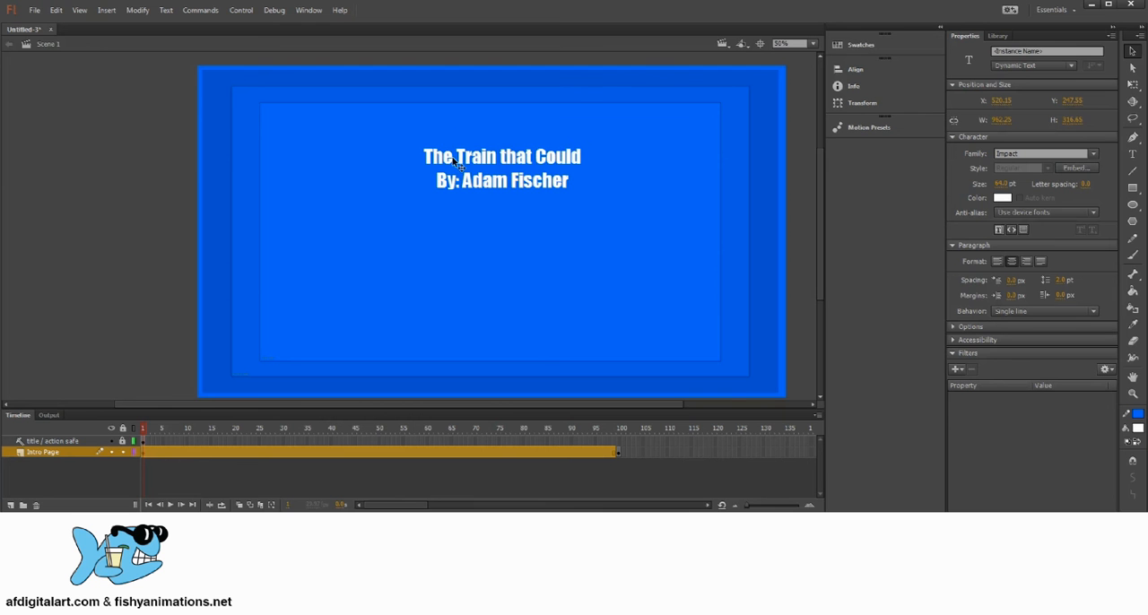
Insert a blank line between the title and the byline in the intro text box.
{"action": "double_click", "coordinate": [531, 158]}
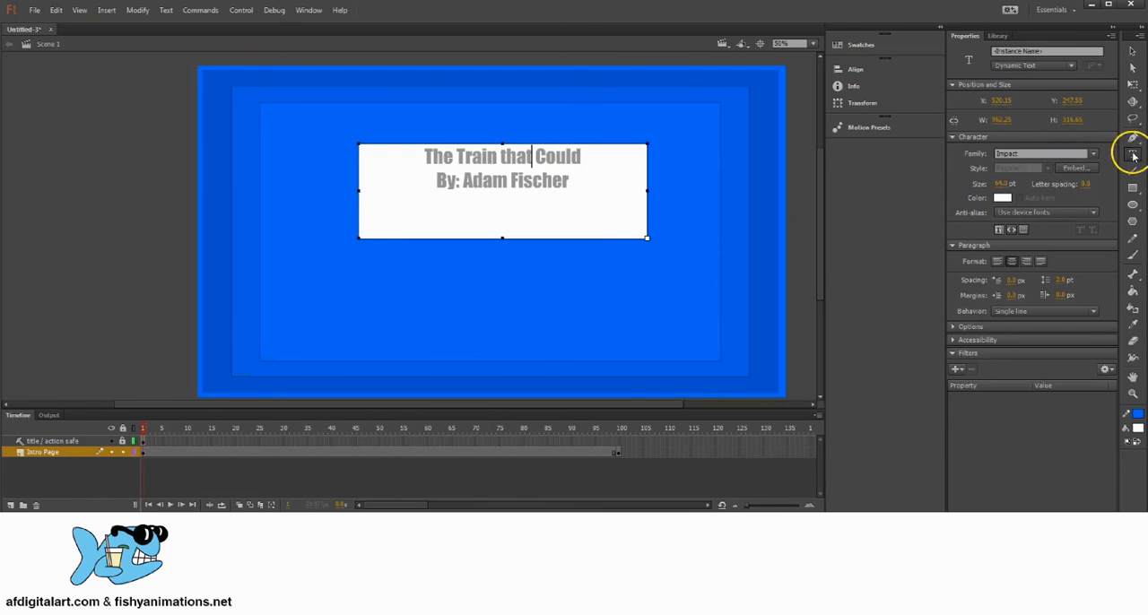
{"action": "left_click", "coordinate": [592, 165]}
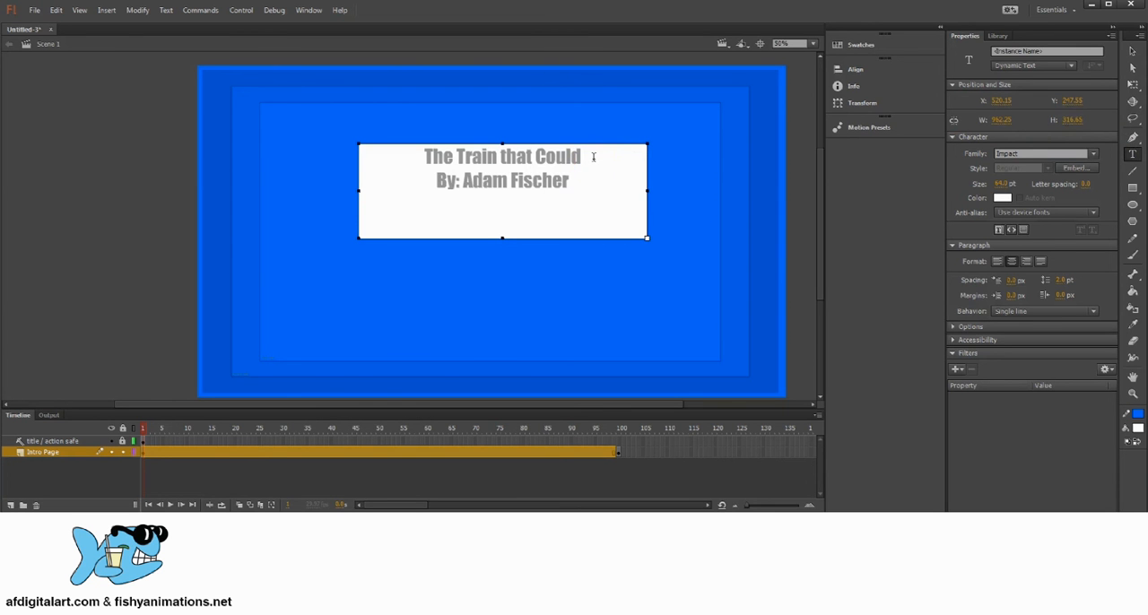
{"action": "key", "text": "Return"}
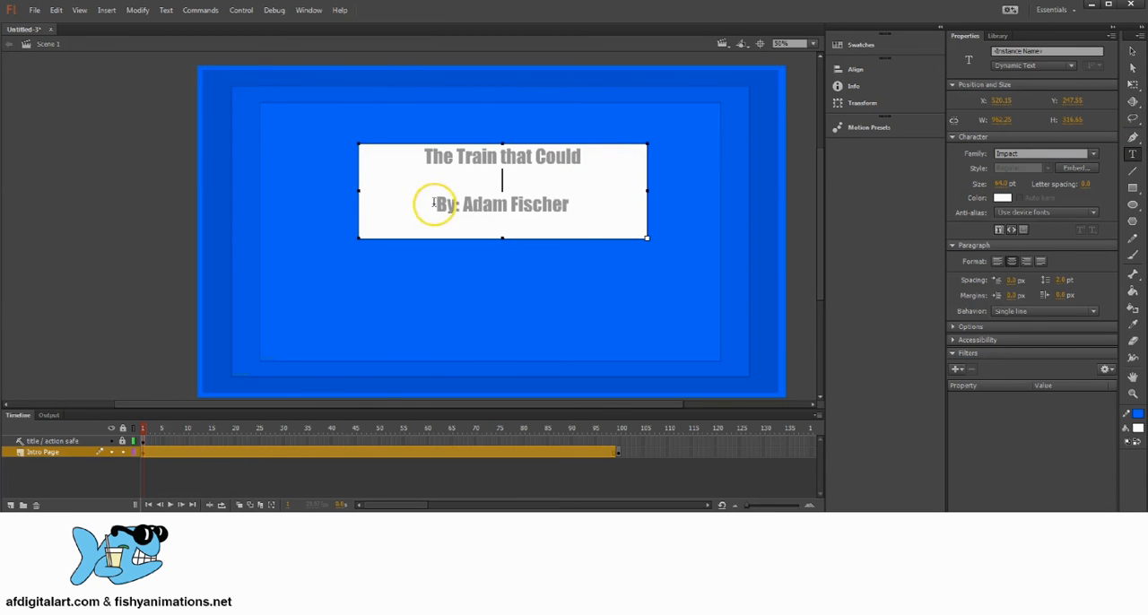
{"action": "left_click_drag", "start_coordinate": [433, 203], "coordinate": [582, 205]}
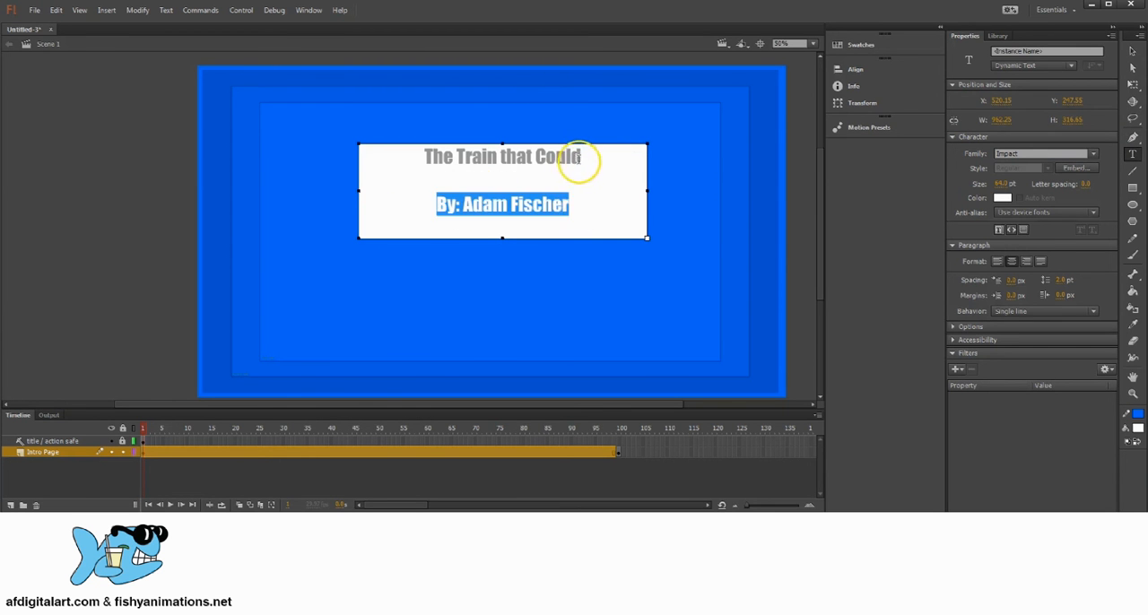
{"action": "left_click_drag", "start_coordinate": [583, 157], "coordinate": [427, 158]}
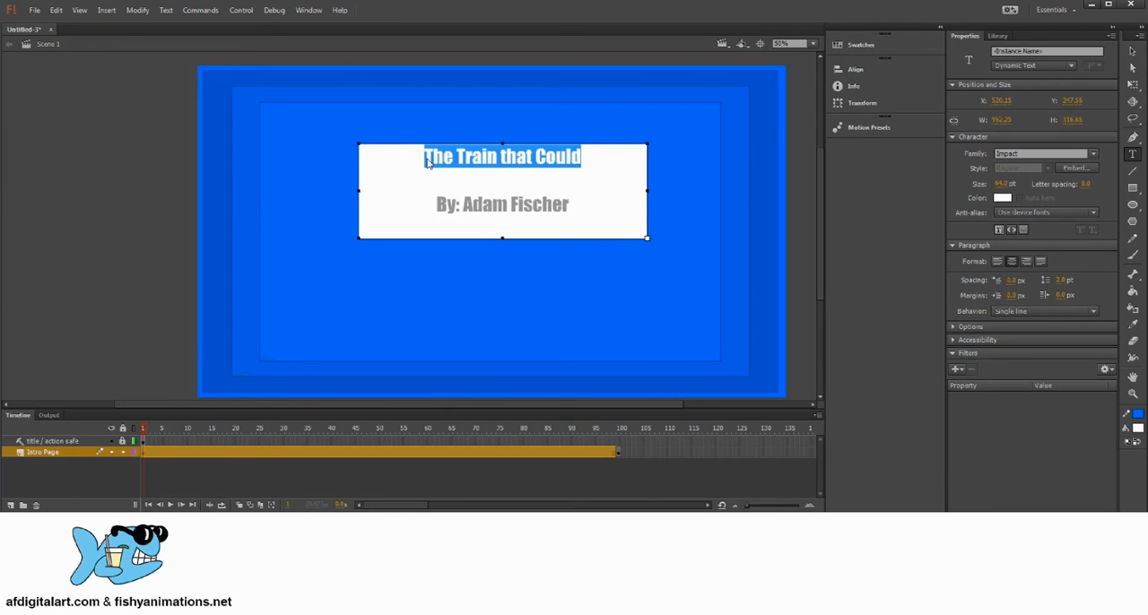
{"action": "left_click", "coordinate": [585, 160]}
{"action": "left_click_drag", "start_coordinate": [428, 158], "coordinate": [596, 162]}
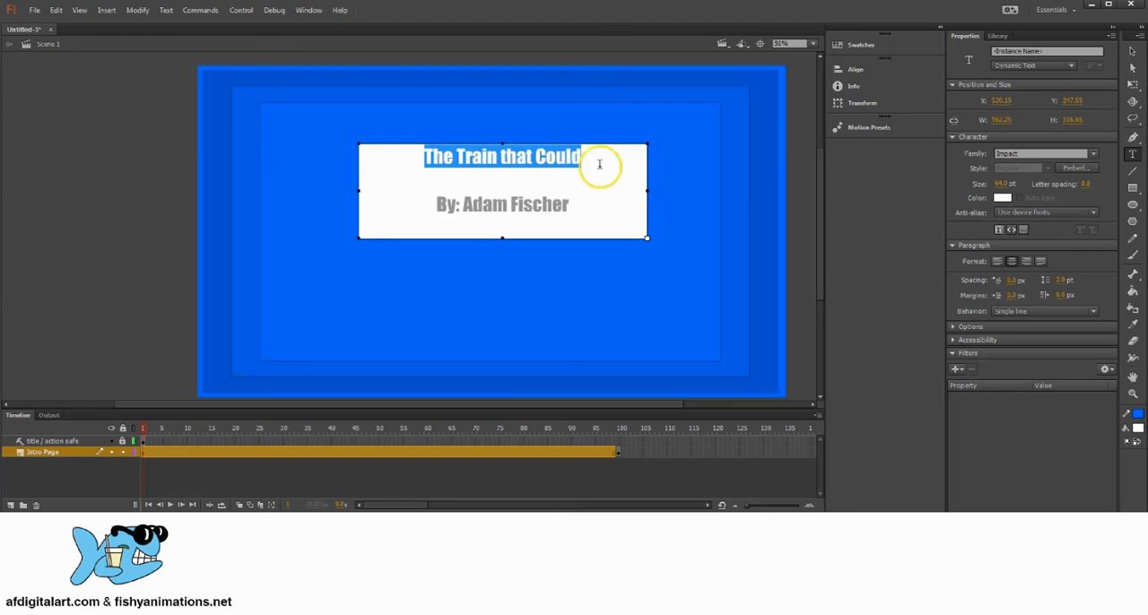
{"action": "left_click", "coordinate": [1094, 155]}
{"action": "left_click", "coordinate": [1095, 156]}
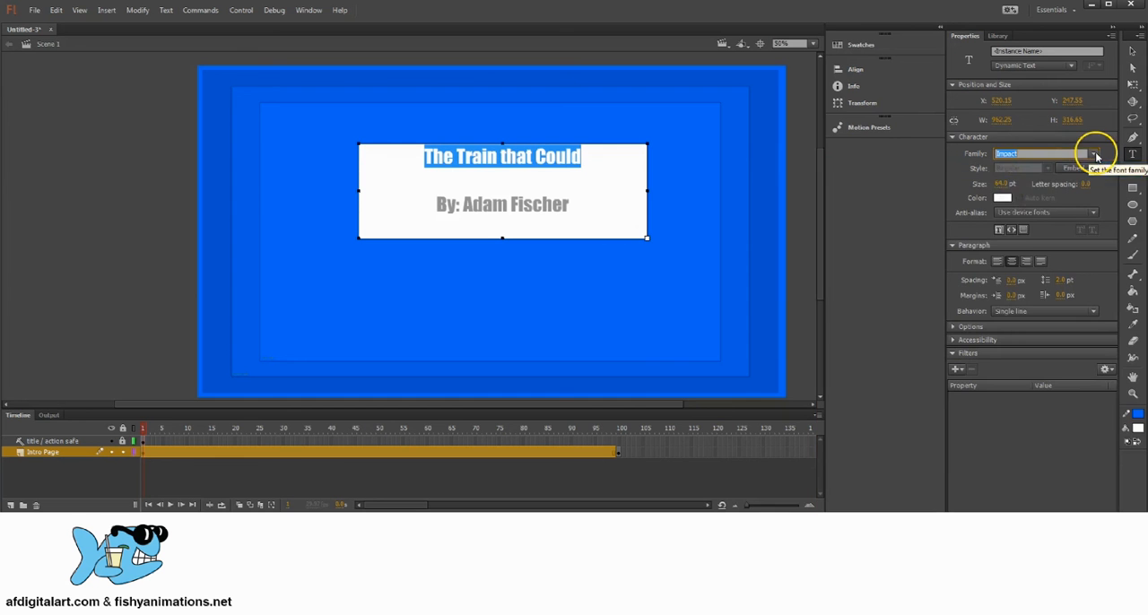
{"action": "left_click", "coordinate": [998, 184]}
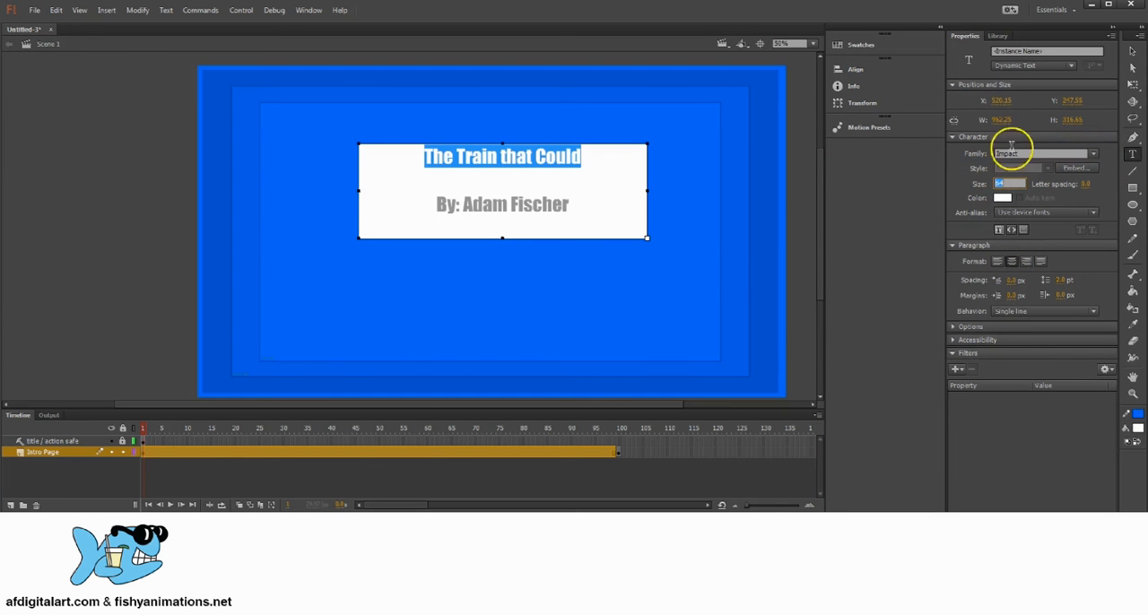
{"action": "left_click", "coordinate": [1132, 51]}
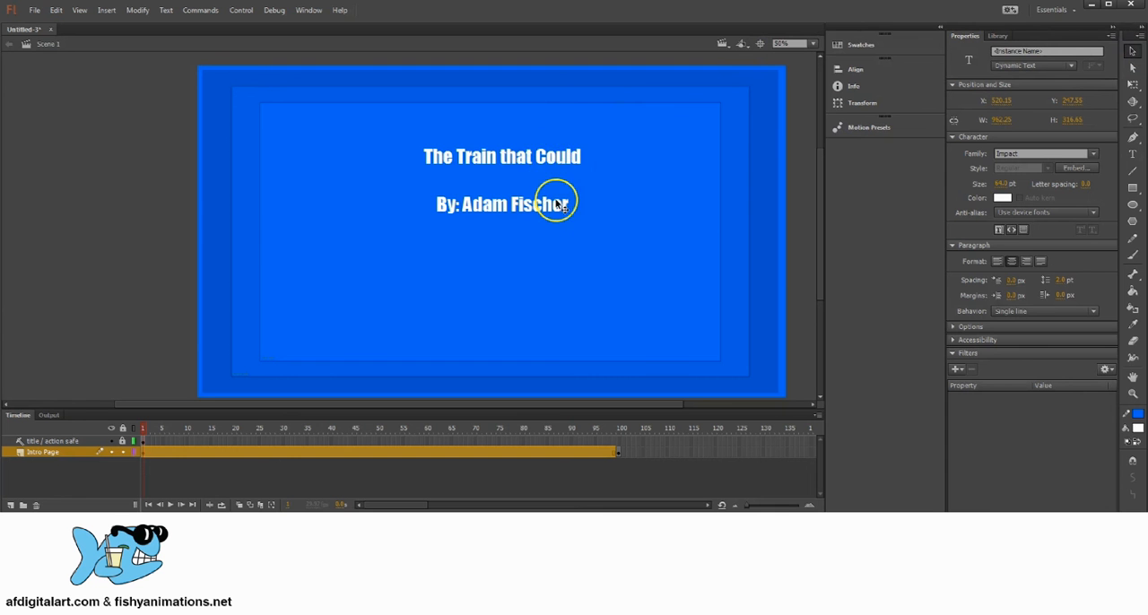
Nudge the intro text box and set the font size of all its text to 100 pt.
{"action": "mouse_move", "coordinate": [557, 157]}
{"action": "left_mouse_down"}
{"action": "mouse_move", "coordinate": [549, 207]}
{"action": "mouse_move", "coordinate": [567, 145]}
{"action": "mouse_move", "coordinate": [536, 159]}
{"action": "left_mouse_up"}
{"action": "double_click", "coordinate": [542, 164]}
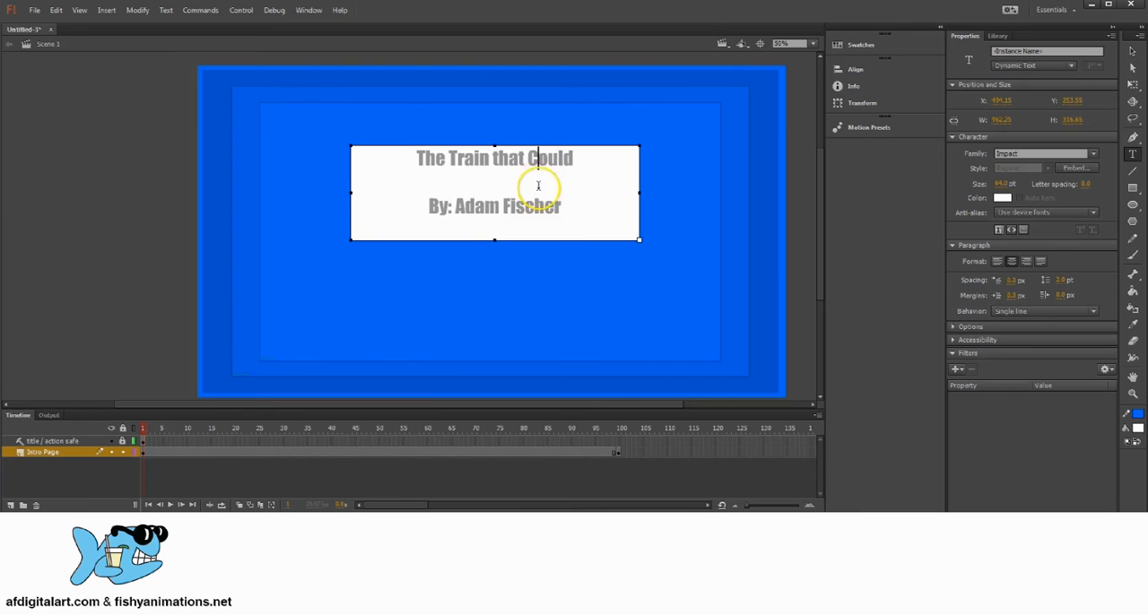
{"action": "key", "text": "ctrl+a"}
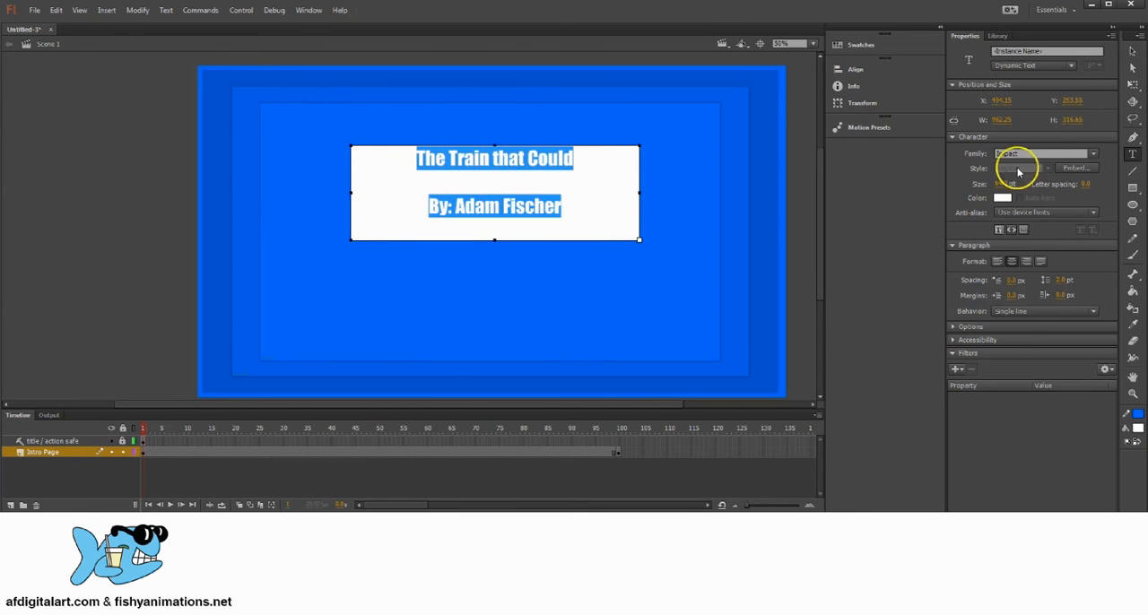
{"action": "left_click_drag", "start_coordinate": [999, 183], "coordinate": [1135, 189]}
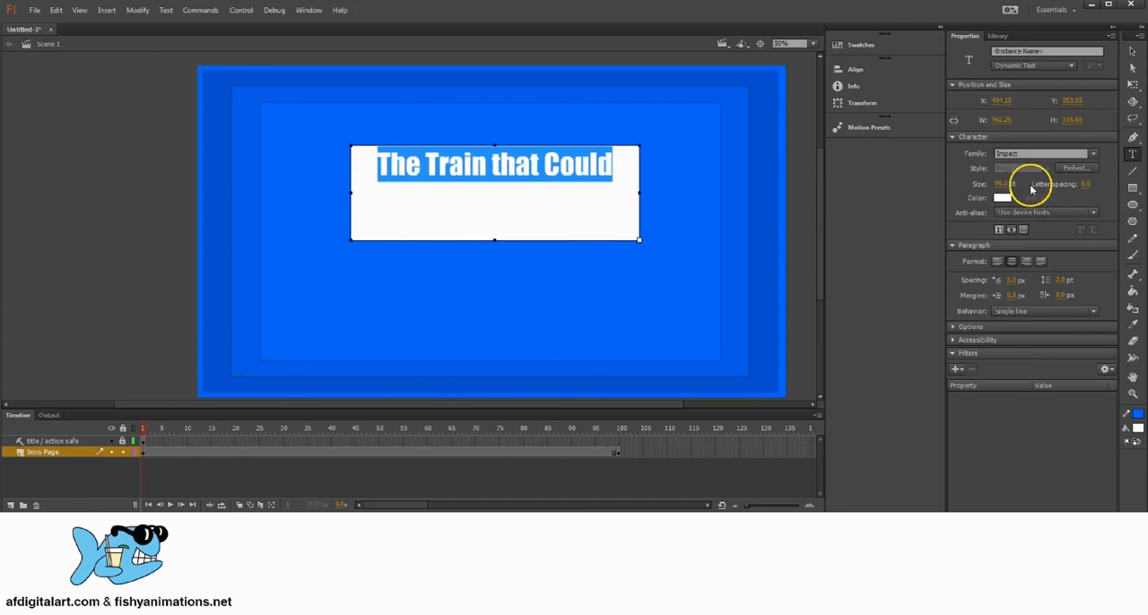
{"action": "left_click", "coordinate": [1001, 184]}
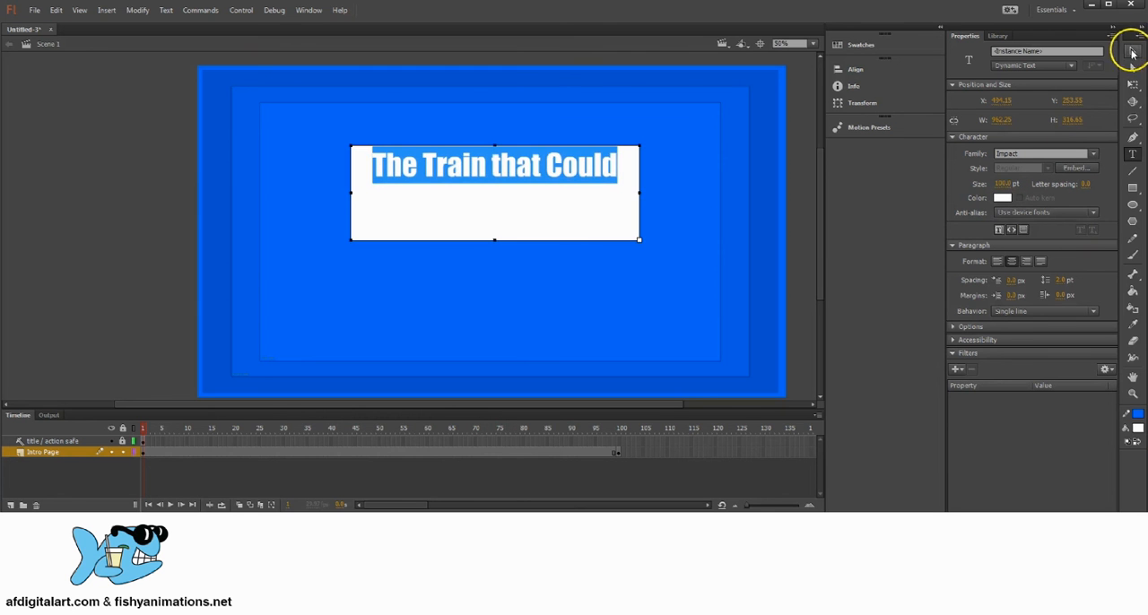
{"action": "left_click", "coordinate": [1132, 50]}
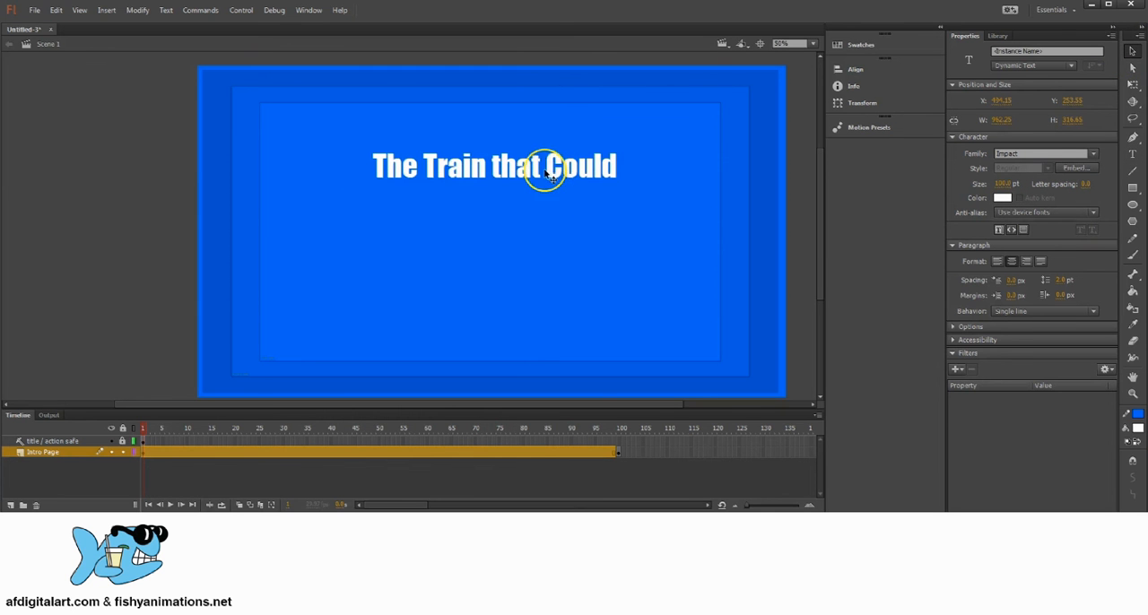
Extend the lower edge of the intro text box to a height of about 469 px so the byline fits.
{"action": "left_click_drag", "start_coordinate": [544, 169], "coordinate": [581, 165]}
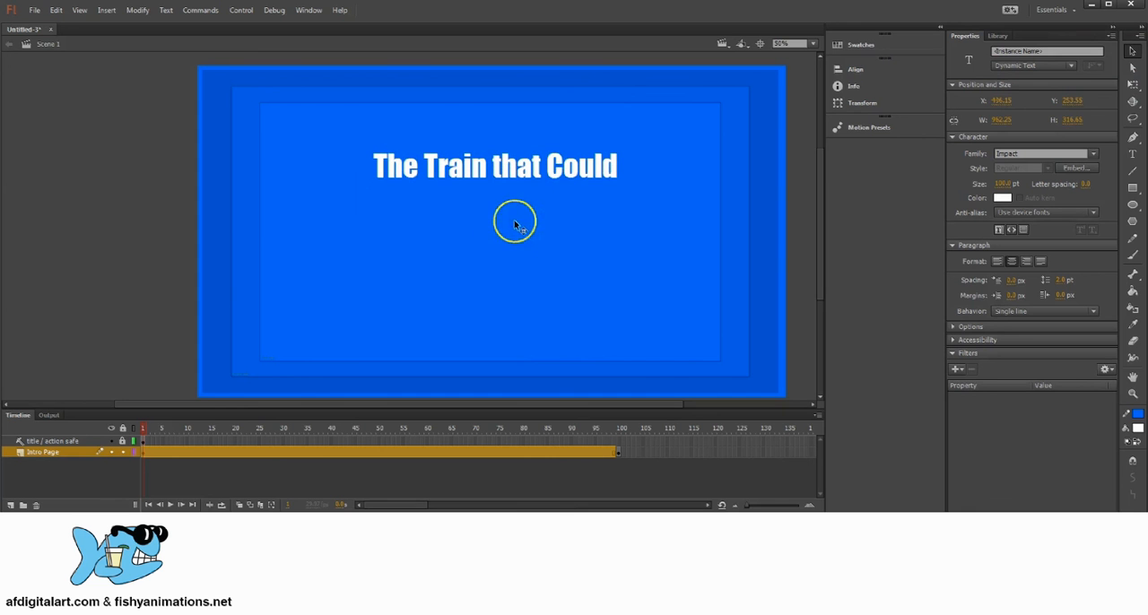
{"action": "double_click", "coordinate": [506, 166]}
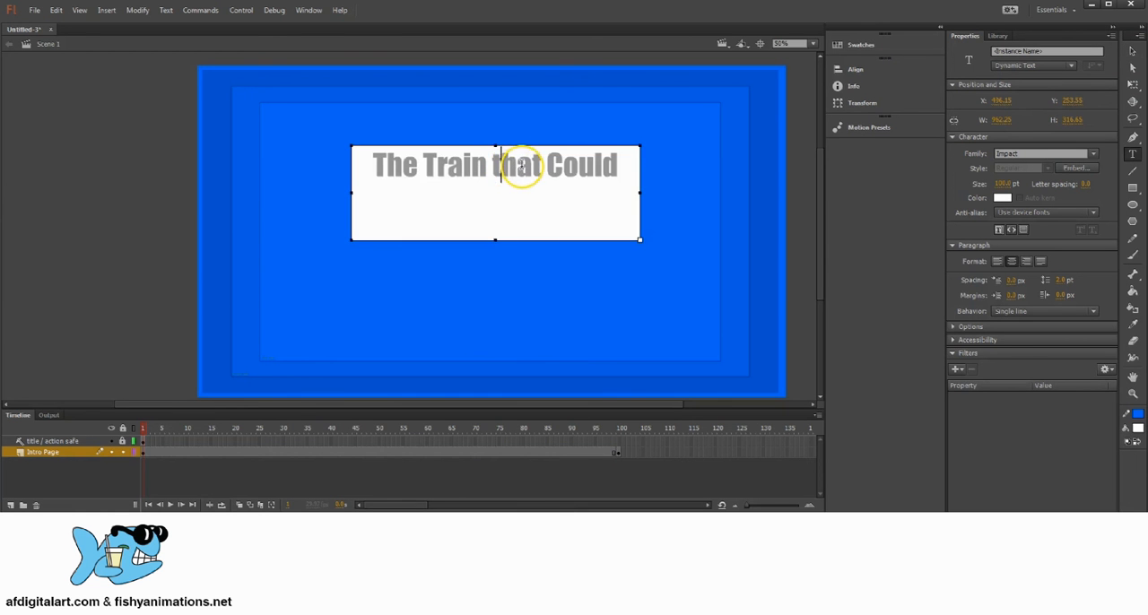
{"action": "key", "text": "ctrl+a"}
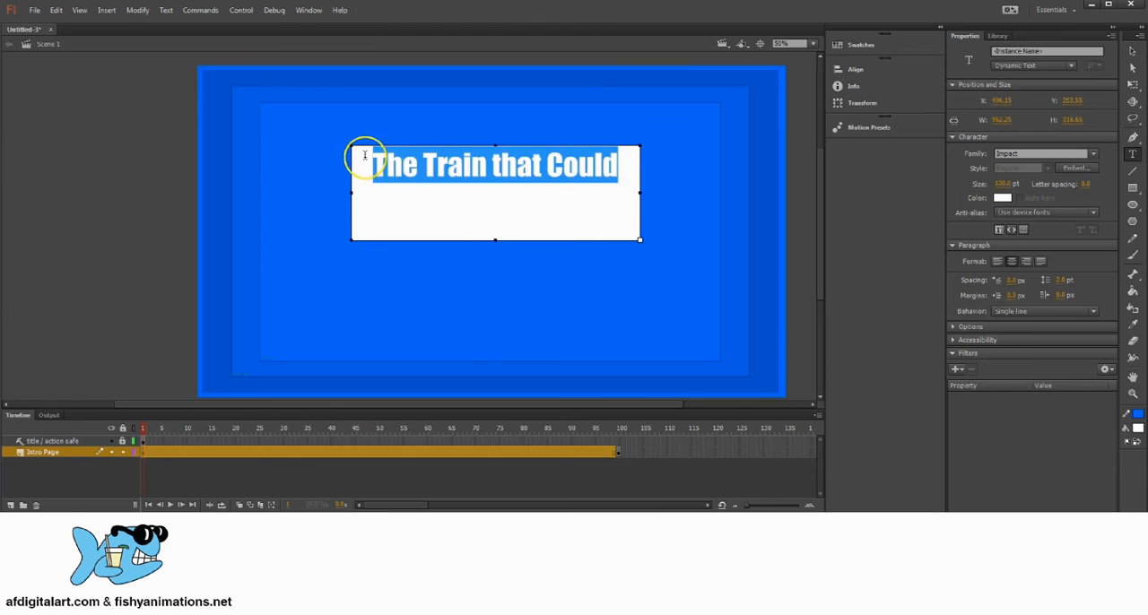
{"action": "left_click", "coordinate": [1133, 51]}
{"action": "double_click", "coordinate": [528, 165]}
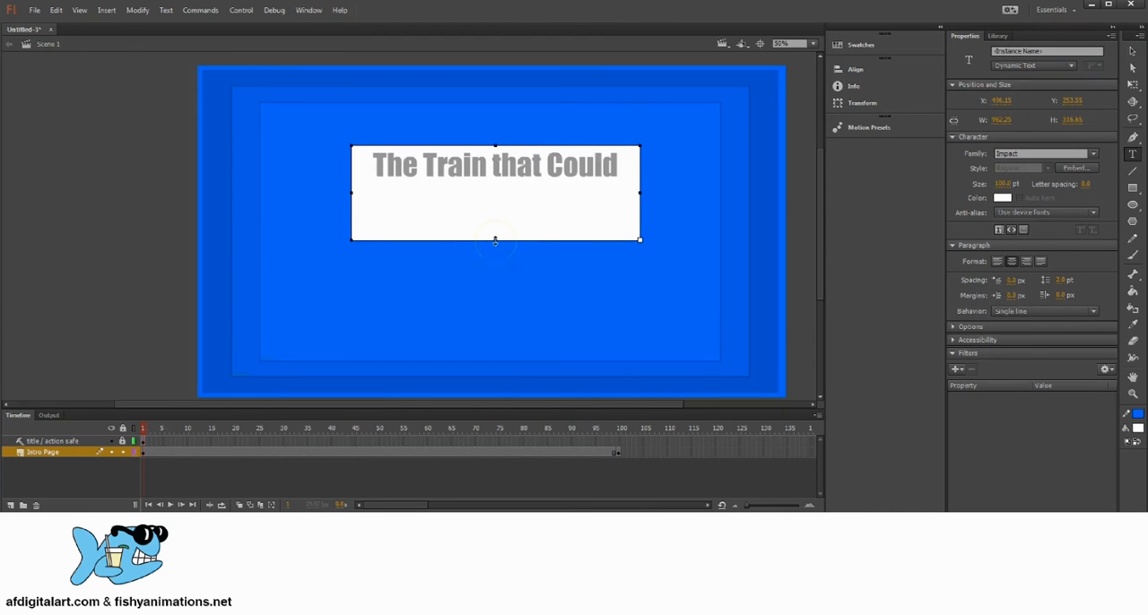
{"action": "left_click_drag", "start_coordinate": [494, 240], "coordinate": [507, 281]}
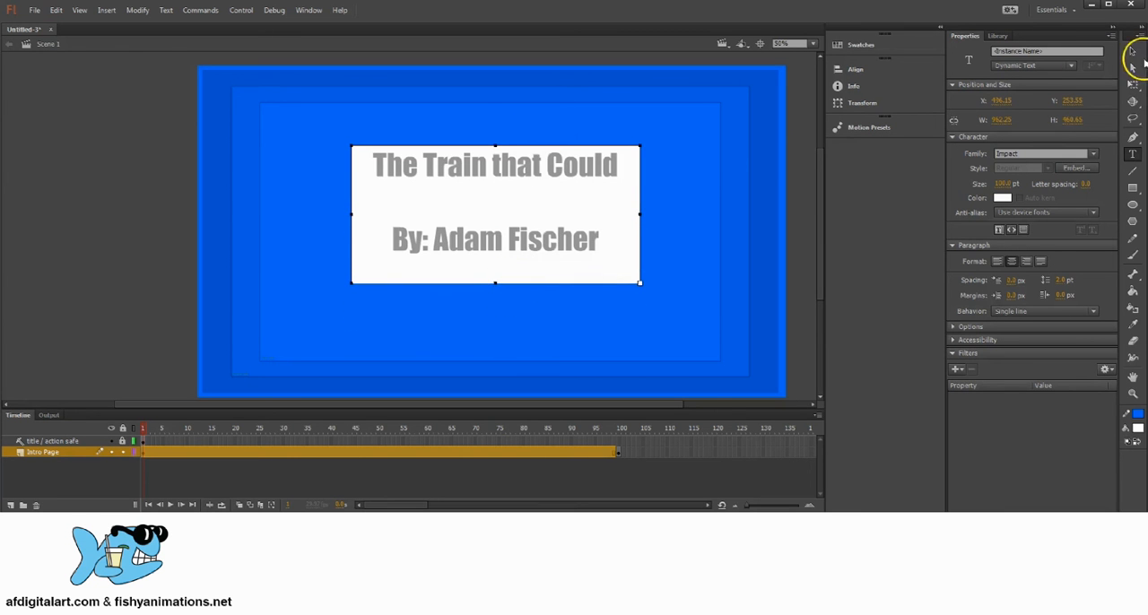
{"action": "left_click", "coordinate": [1132, 53]}
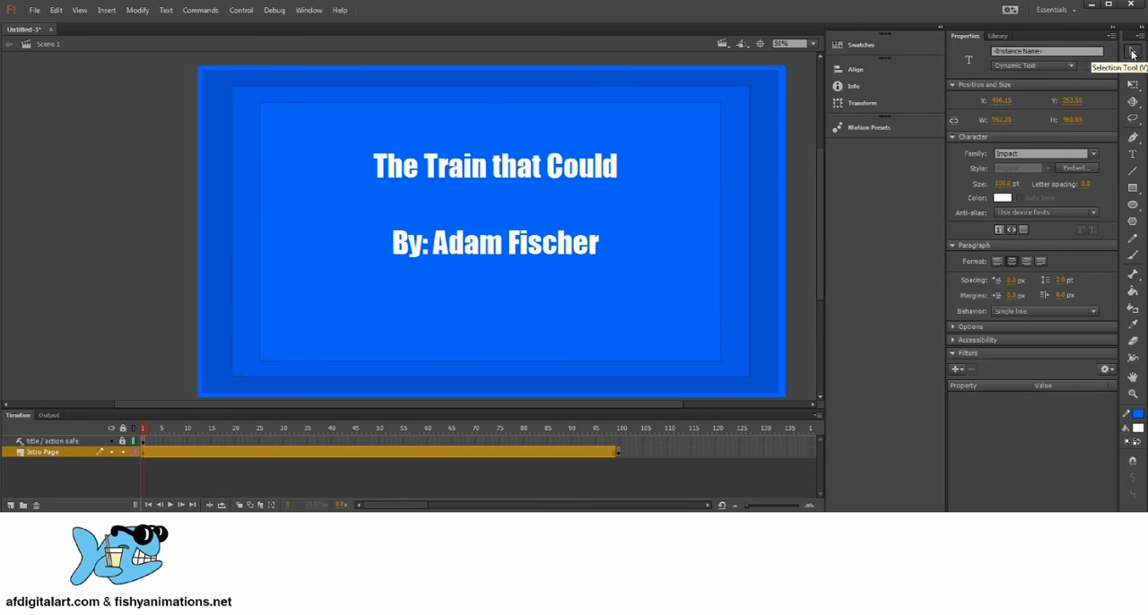
Reposition the intro text box in the upper middle of the title-safe area, at about X 492, Y 220.
{"action": "mouse_move", "coordinate": [508, 149]}
{"action": "left_mouse_down"}
{"action": "mouse_move", "coordinate": [469, 174]}
{"action": "mouse_move", "coordinate": [481, 158]}
{"action": "mouse_move", "coordinate": [472, 153]}
{"action": "mouse_move", "coordinate": [517, 148]}
{"action": "mouse_move", "coordinate": [520, 158]}
{"action": "left_mouse_up"}
{"action": "left_click_drag", "start_coordinate": [495, 279], "coordinate": [479, 277]}
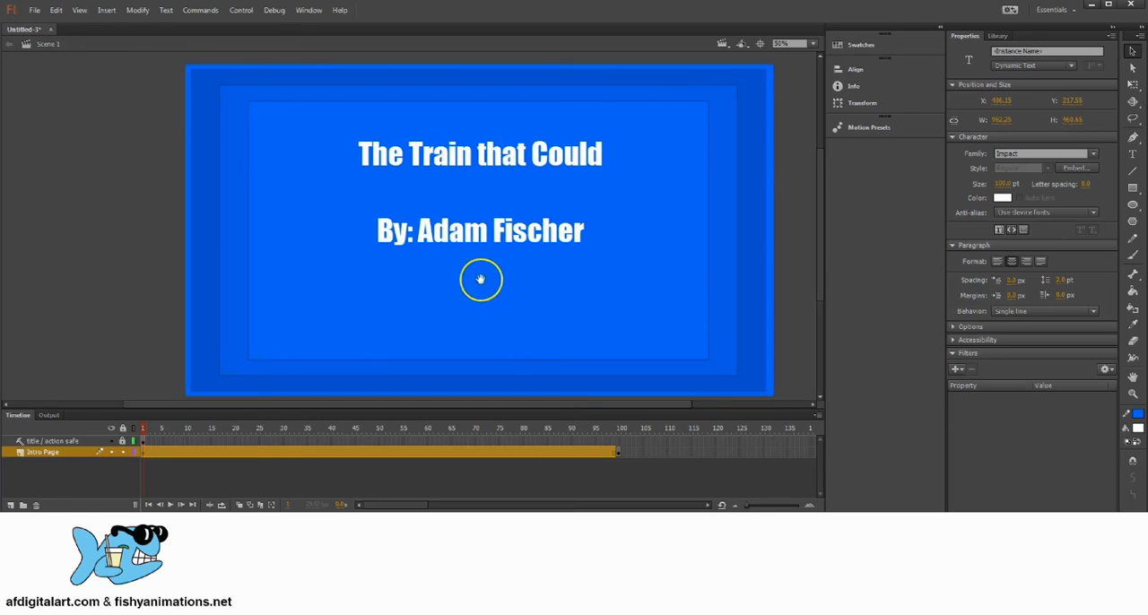
{"action": "left_click_drag", "start_coordinate": [494, 156], "coordinate": [497, 157]}
{"action": "left_click_drag", "start_coordinate": [461, 231], "coordinate": [466, 237]}
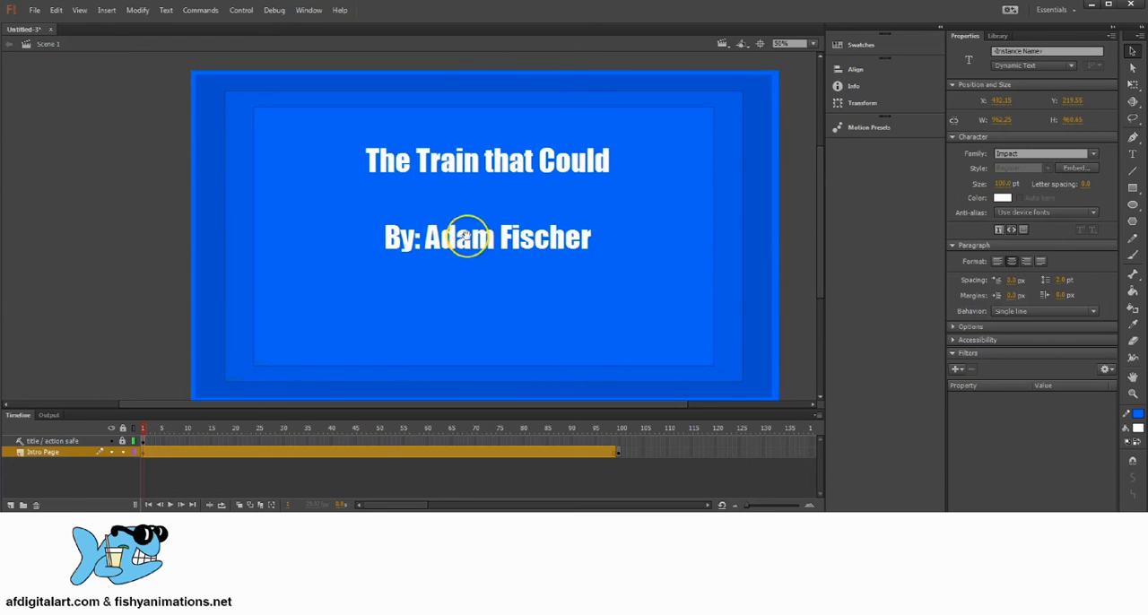
{"action": "left_click", "coordinate": [140, 431]}
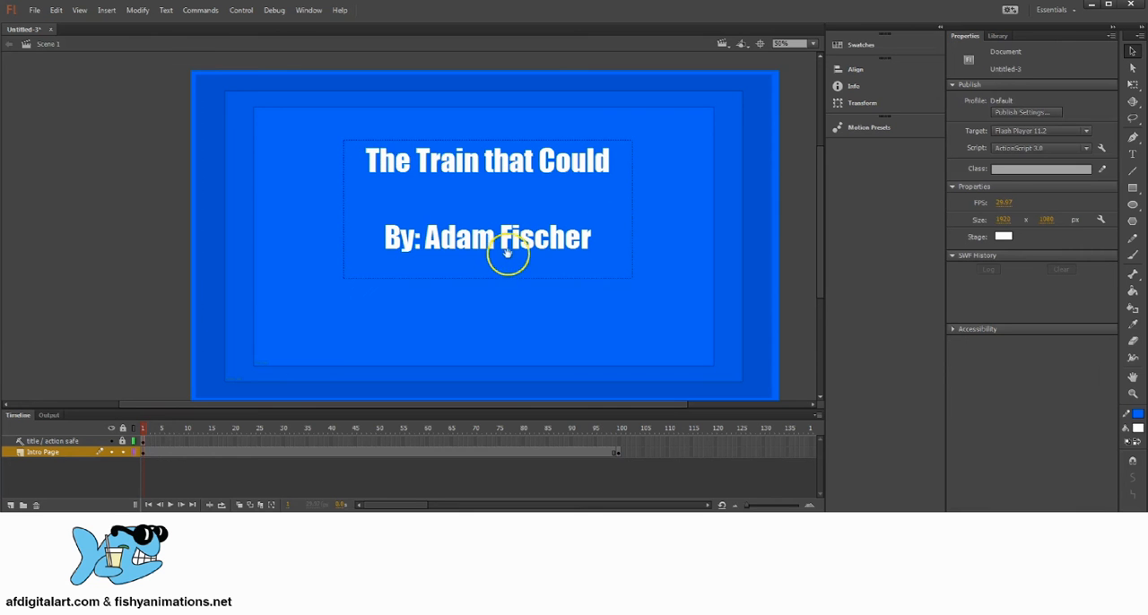
{"action": "left_click_drag", "start_coordinate": [508, 259], "coordinate": [505, 245]}
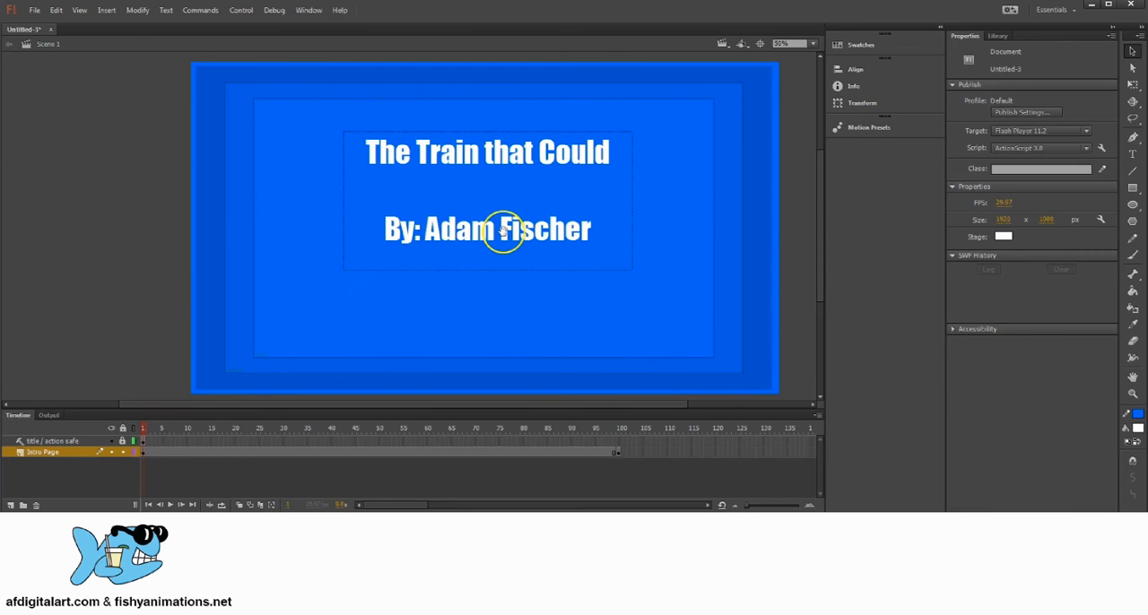
{"action": "left_click", "coordinate": [501, 154]}
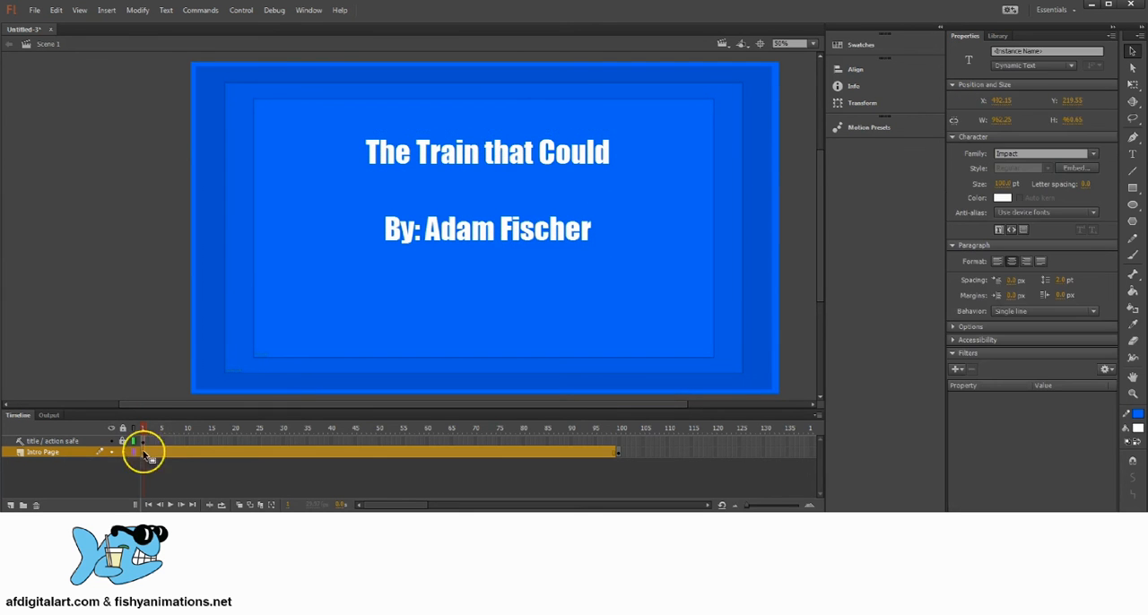
Check the stage at frame 100, then return to frame 1 of the Intro Page layer.
{"action": "left_click", "coordinate": [144, 452]}
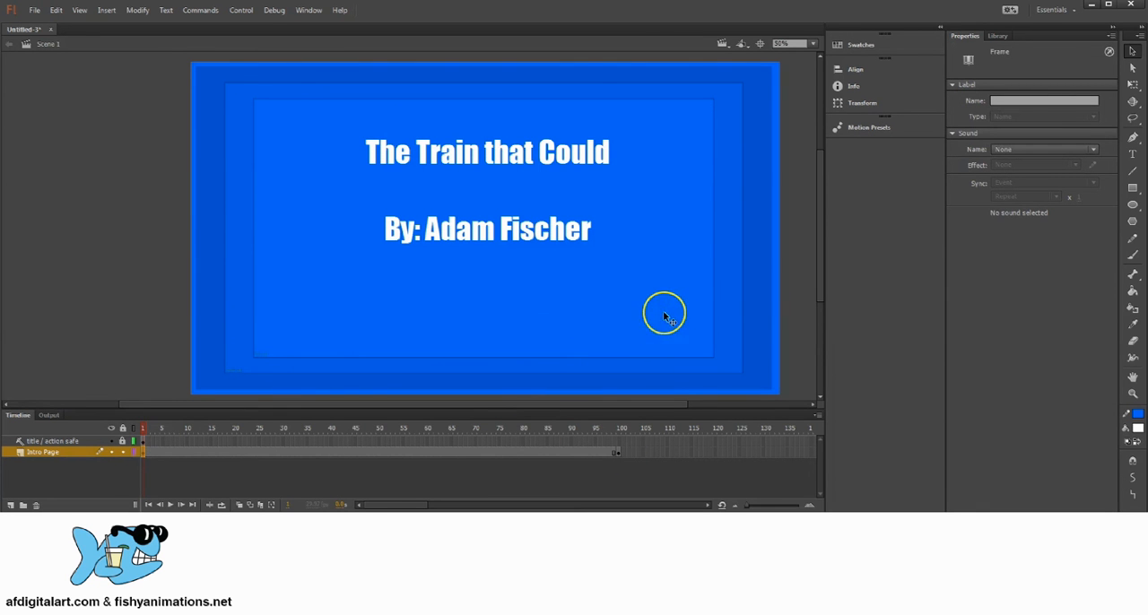
{"action": "left_click", "coordinate": [620, 441]}
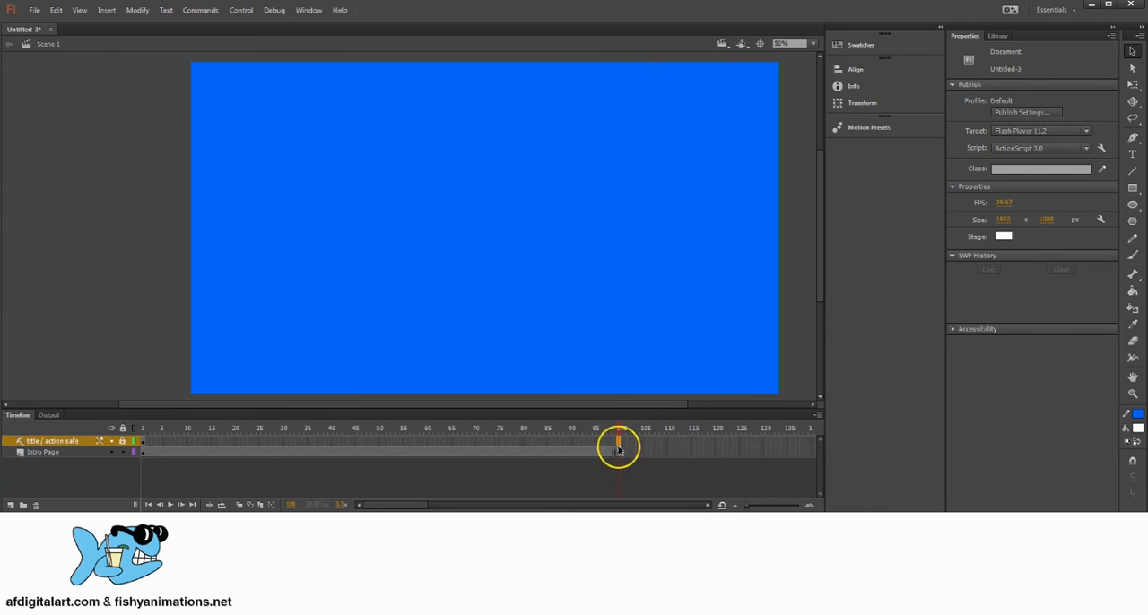
{"action": "left_click", "coordinate": [141, 453]}
{"action": "mouse_move", "coordinate": [143, 425]}
{"action": "left_mouse_down"}
{"action": "mouse_move", "coordinate": [595, 431]}
{"action": "mouse_move", "coordinate": [144, 431]}
{"action": "left_mouse_up"}
{"action": "left_click", "coordinate": [145, 453]}
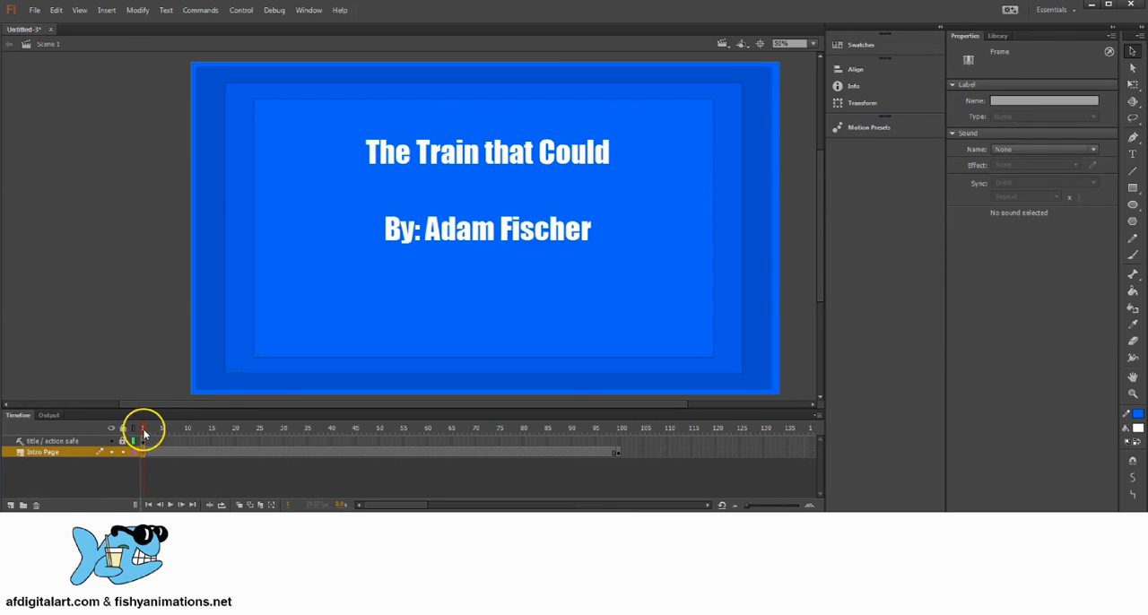
{"action": "left_click", "coordinate": [144, 428]}
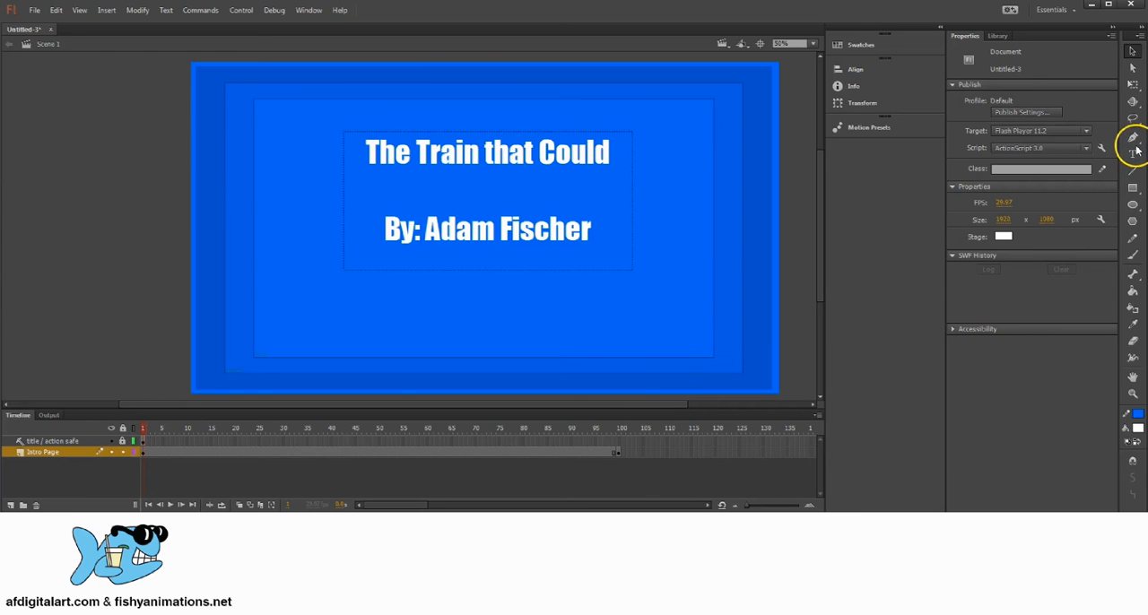
Draw a rectangle about 172 by 186 px with no stroke and a #CCCCCC fill on frame 1, below the byline's right end.
{"action": "scroll", "coordinate": [609, 215], "scroll_direction": "down", "scroll_amount": 1}
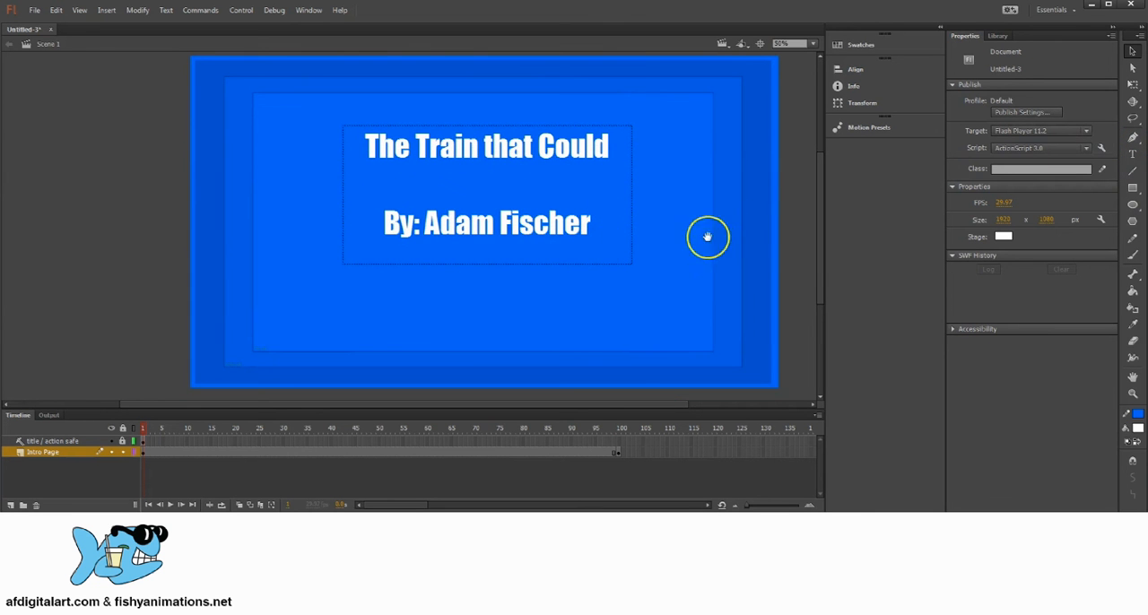
{"action": "left_click", "coordinate": [1132, 190]}
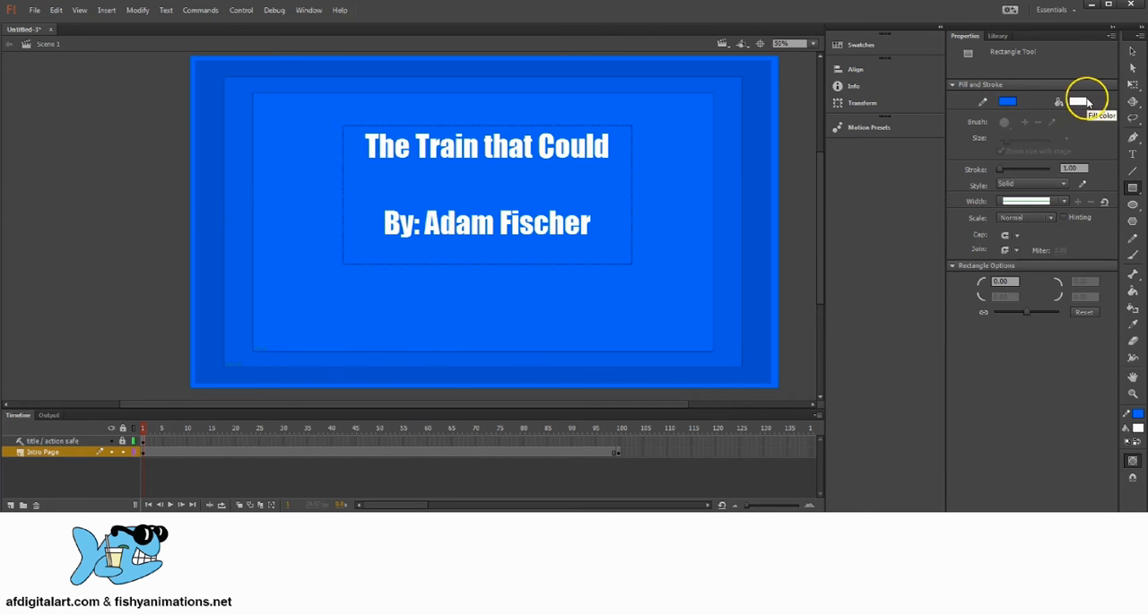
{"action": "left_click", "coordinate": [1008, 100]}
{"action": "left_click", "coordinate": [975, 113]}
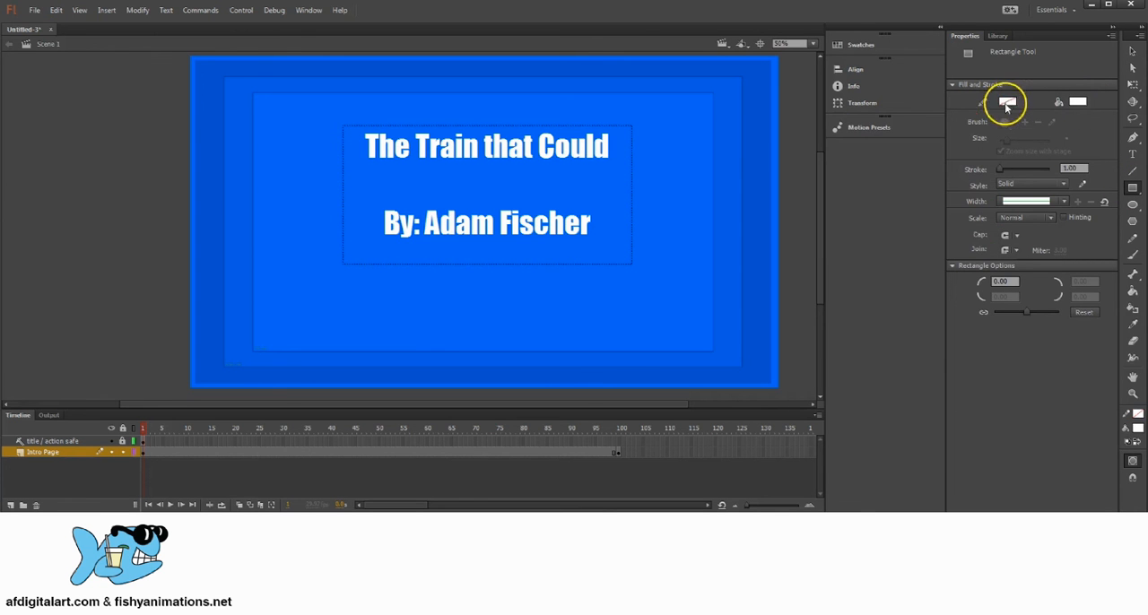
{"action": "left_click", "coordinate": [1078, 100]}
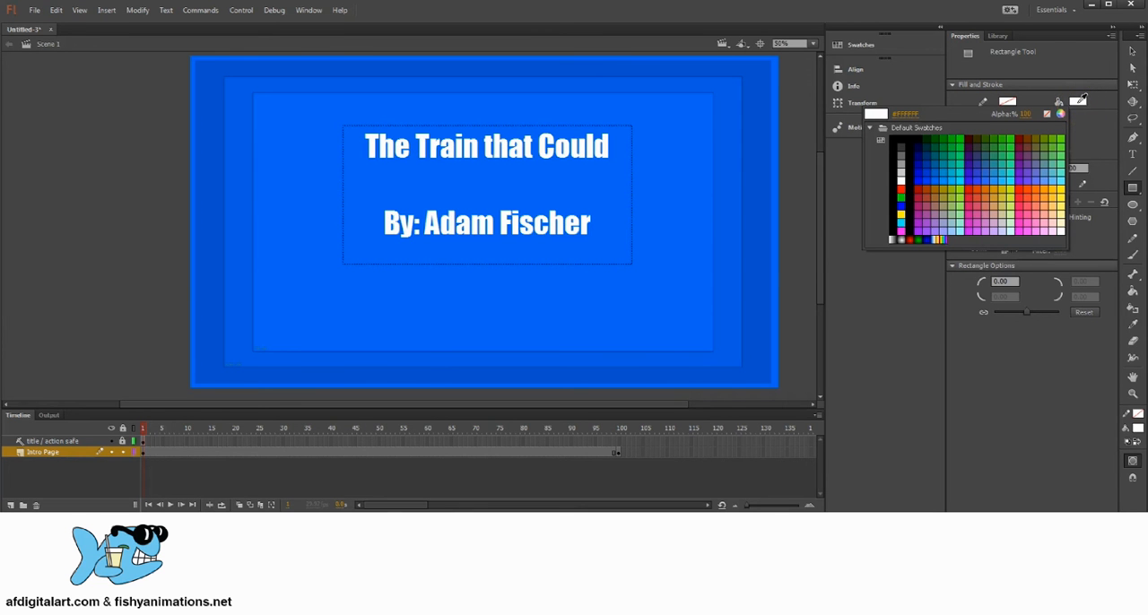
{"action": "left_click", "coordinate": [899, 171]}
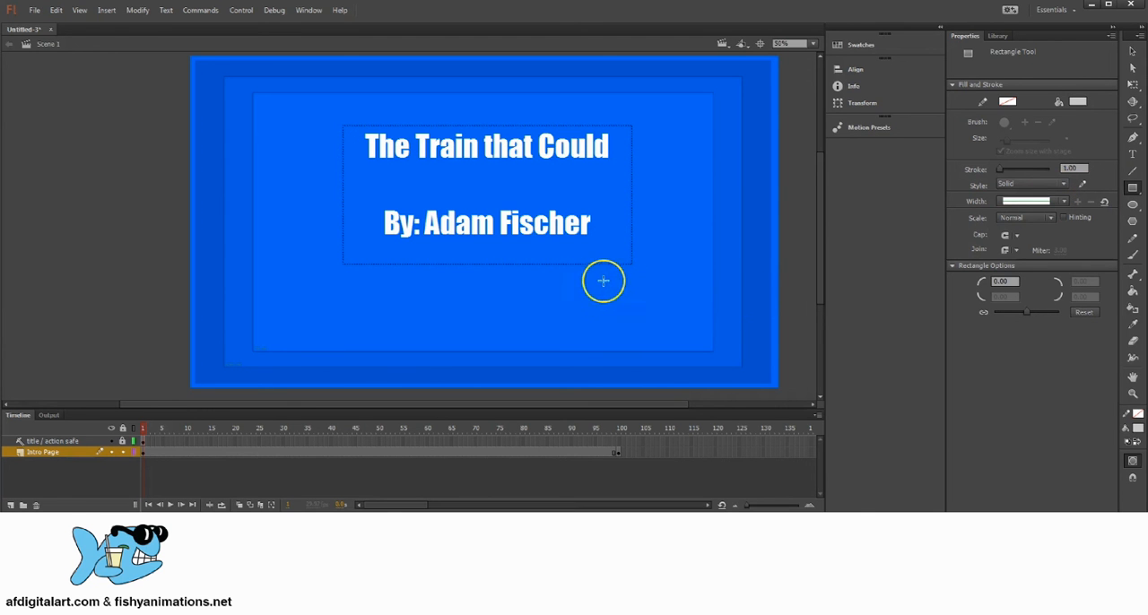
{"action": "left_click_drag", "start_coordinate": [588, 278], "coordinate": [640, 333]}
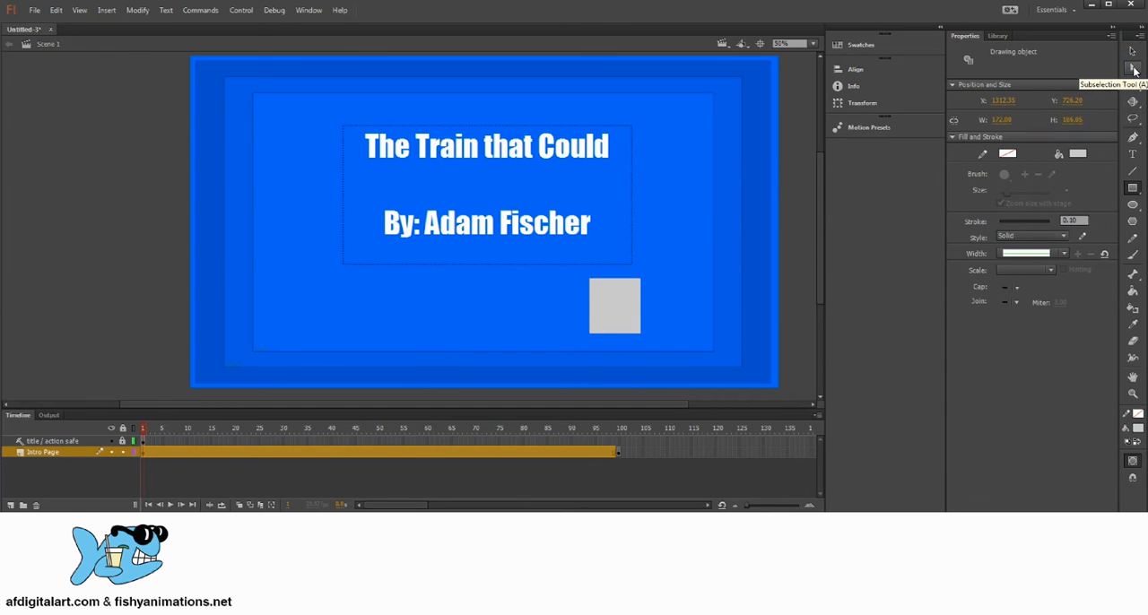
Pull the gray rectangle's upper right corner down to about mid-height with the Subselection tool and turn on Snap to Objects.
{"action": "left_click", "coordinate": [1133, 70]}
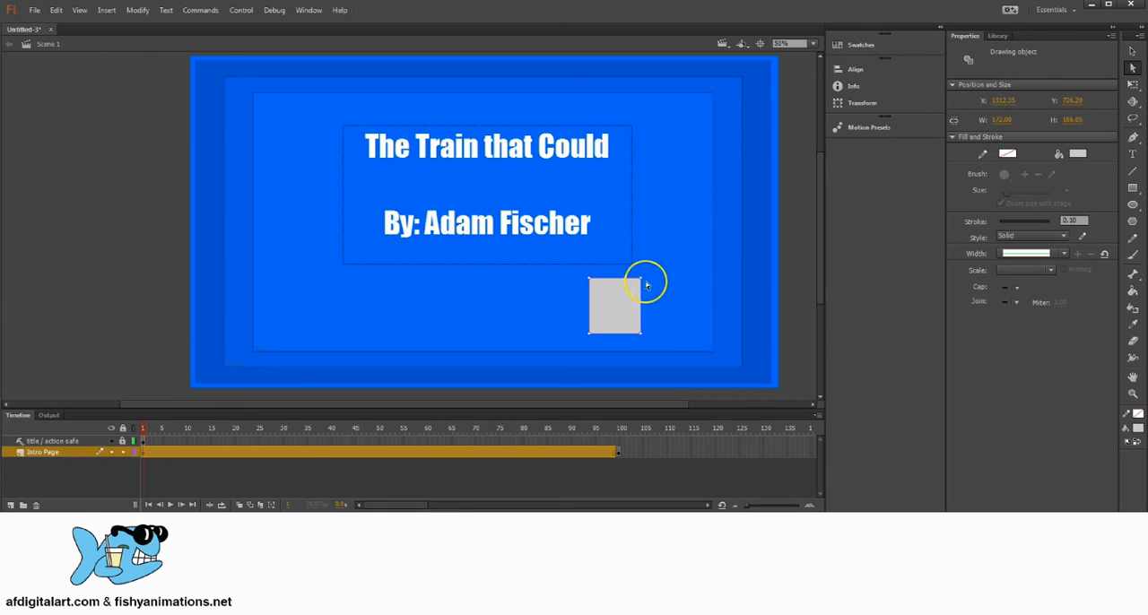
{"action": "left_click_drag", "start_coordinate": [641, 281], "coordinate": [643, 308]}
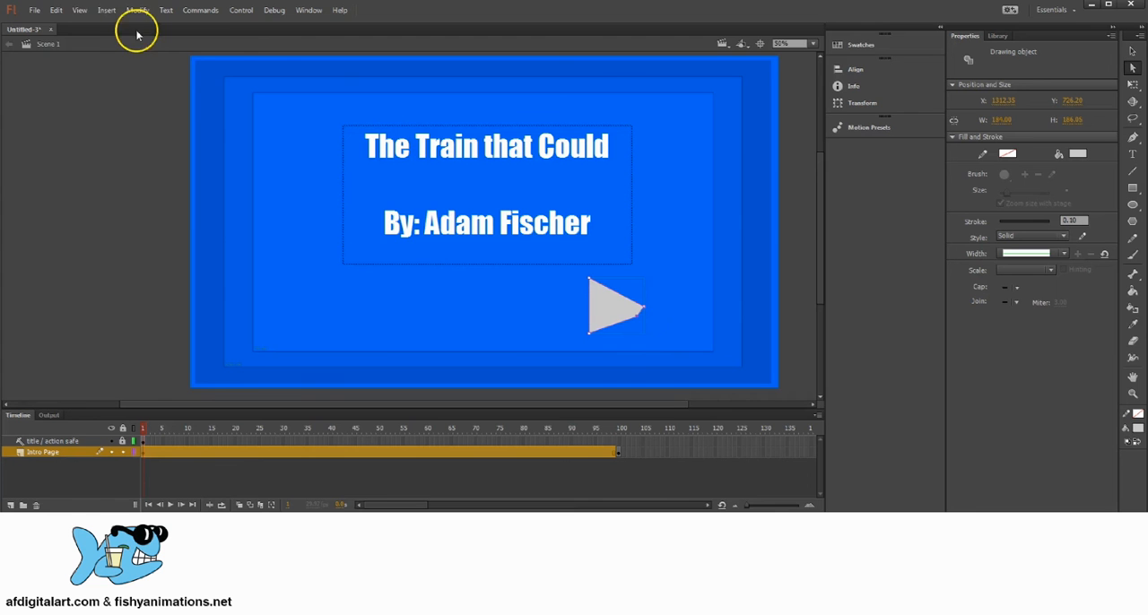
{"action": "left_click", "coordinate": [81, 9]}
{"action": "mouse_move", "coordinate": [122, 158]}
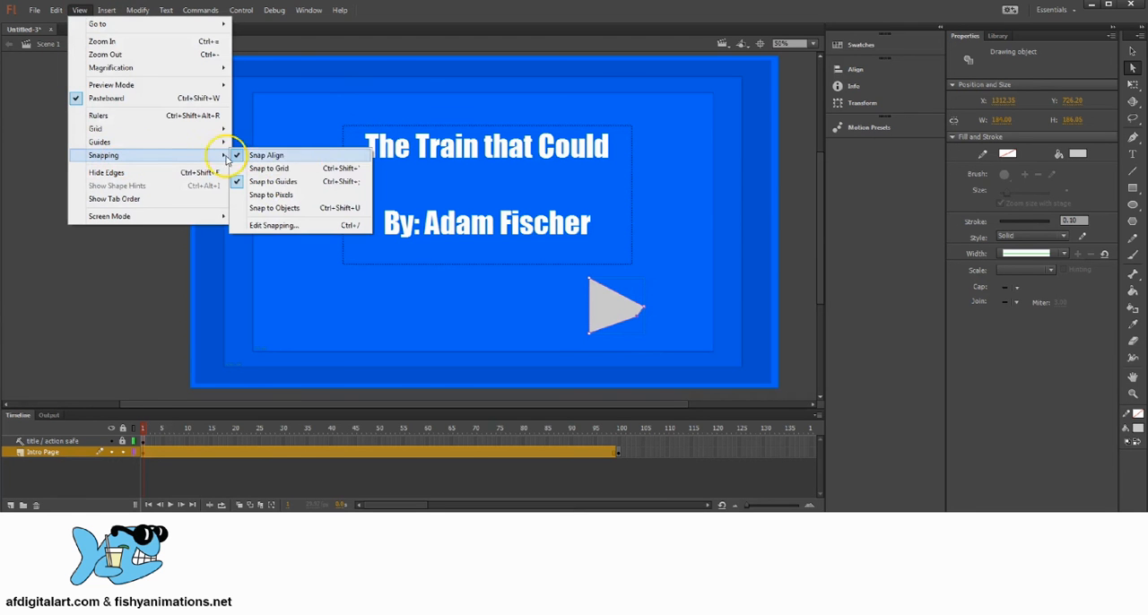
{"action": "left_click", "coordinate": [261, 209]}
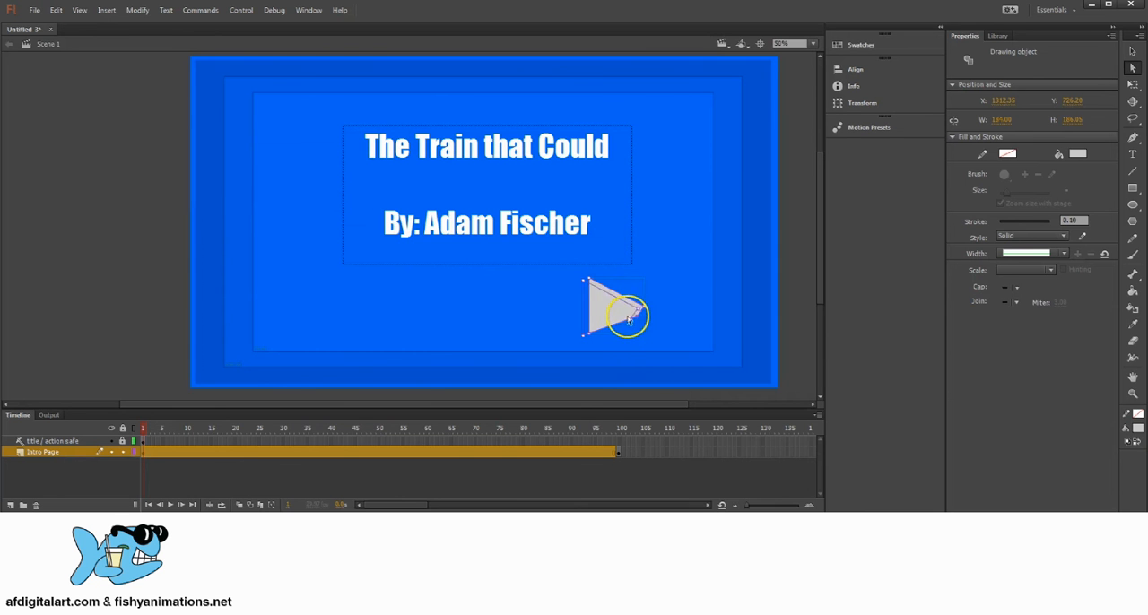
Snap the shape's lower right corner onto its tip to form a right-pointing triangle about 184 by 187 px near X 1275, Y 739.
{"action": "left_click_drag", "start_coordinate": [628, 320], "coordinate": [623, 323]}
{"action": "left_click", "coordinate": [637, 321]}
{"action": "left_click", "coordinate": [623, 310]}
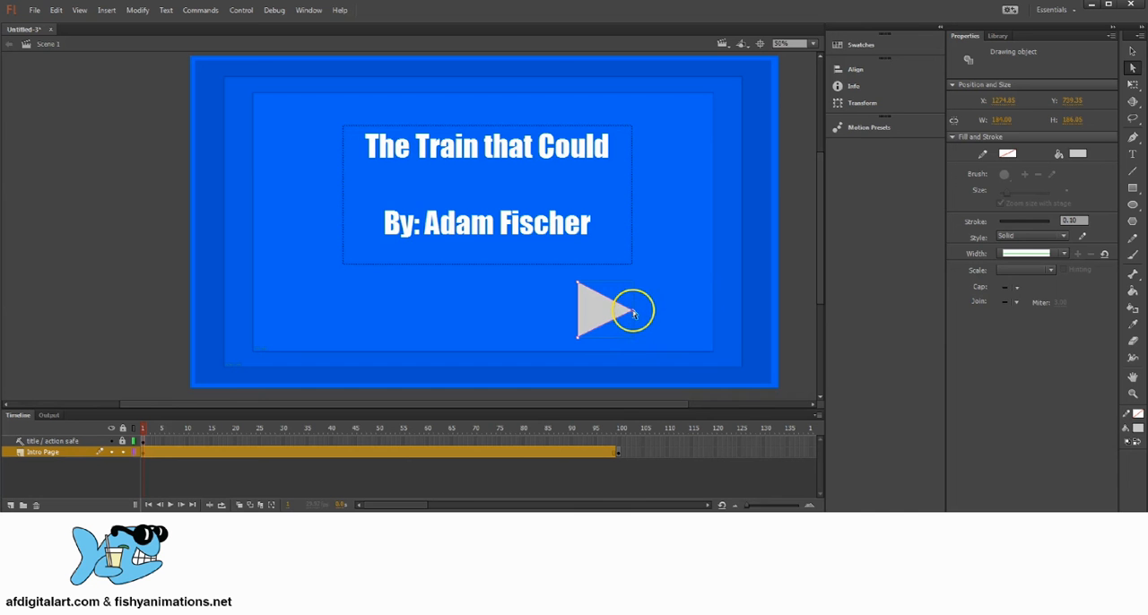
{"action": "left_click", "coordinate": [667, 350]}
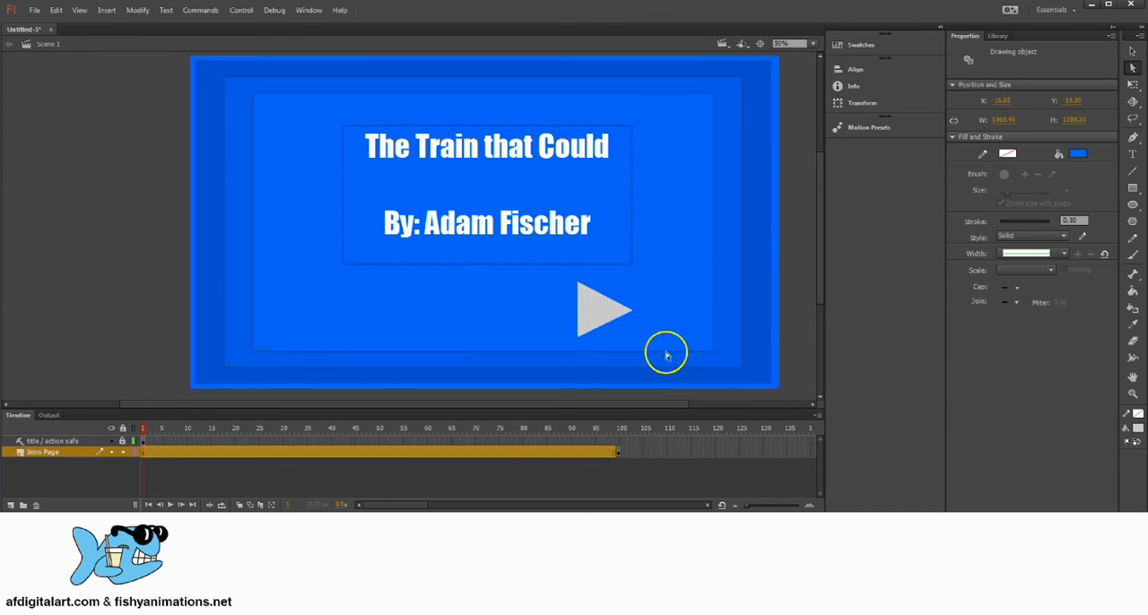
{"action": "left_click", "coordinate": [608, 317]}
{"action": "left_click", "coordinate": [79, 10]}
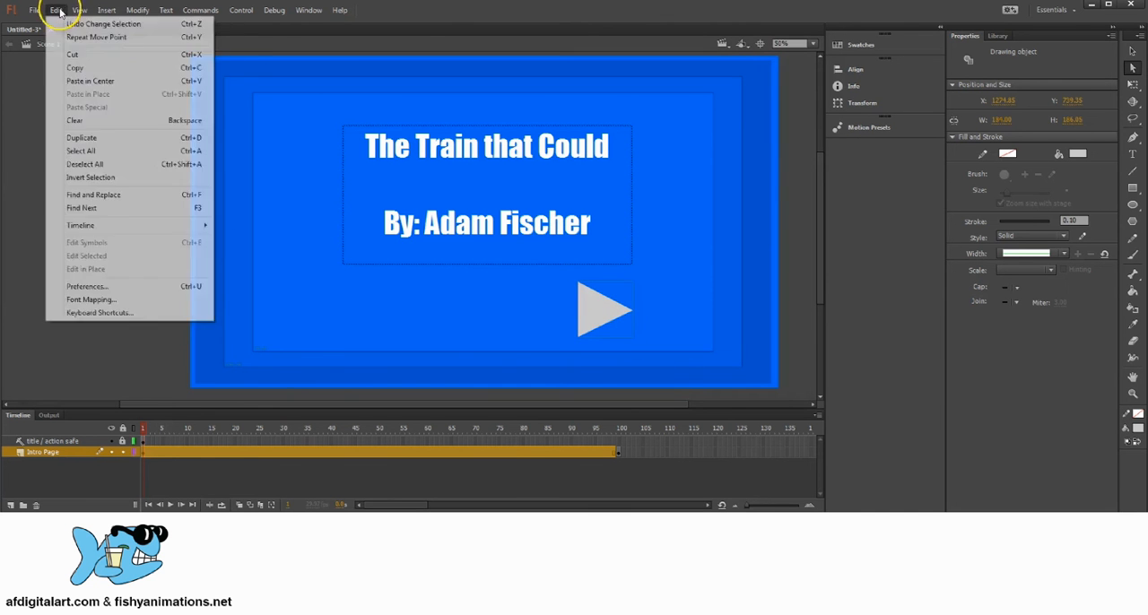
{"action": "mouse_move", "coordinate": [111, 158]}
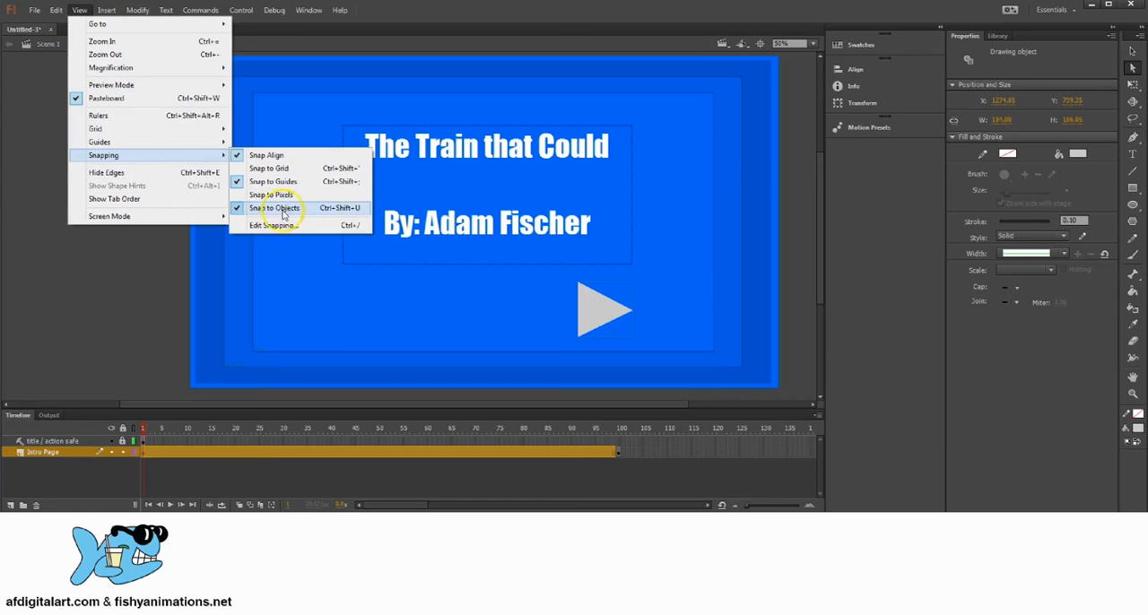
{"action": "left_click", "coordinate": [1130, 69]}
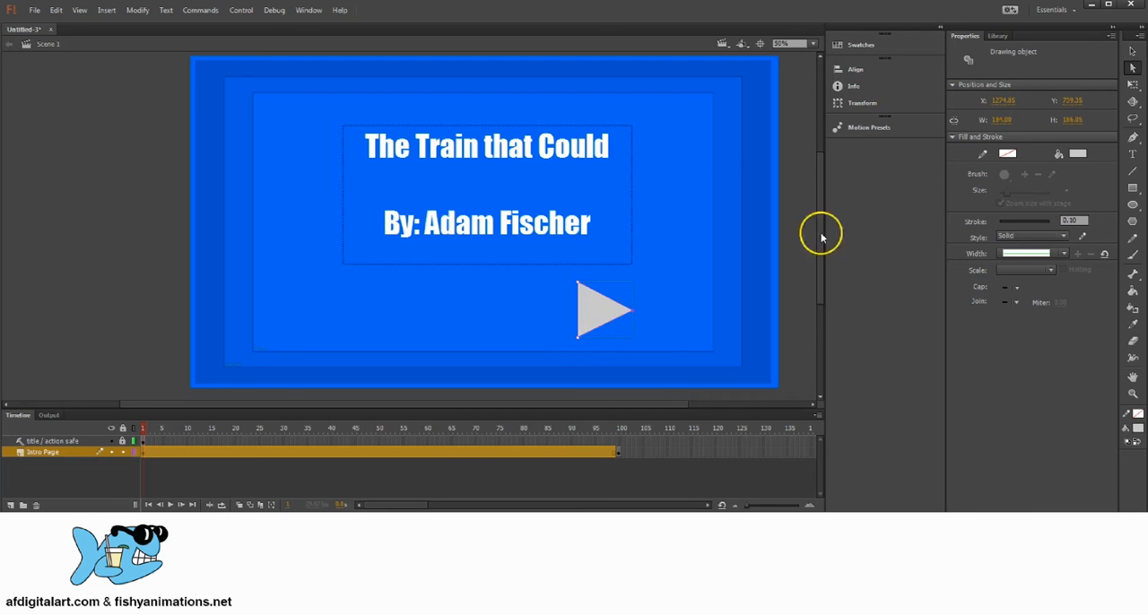
{"action": "left_click", "coordinate": [1132, 50]}
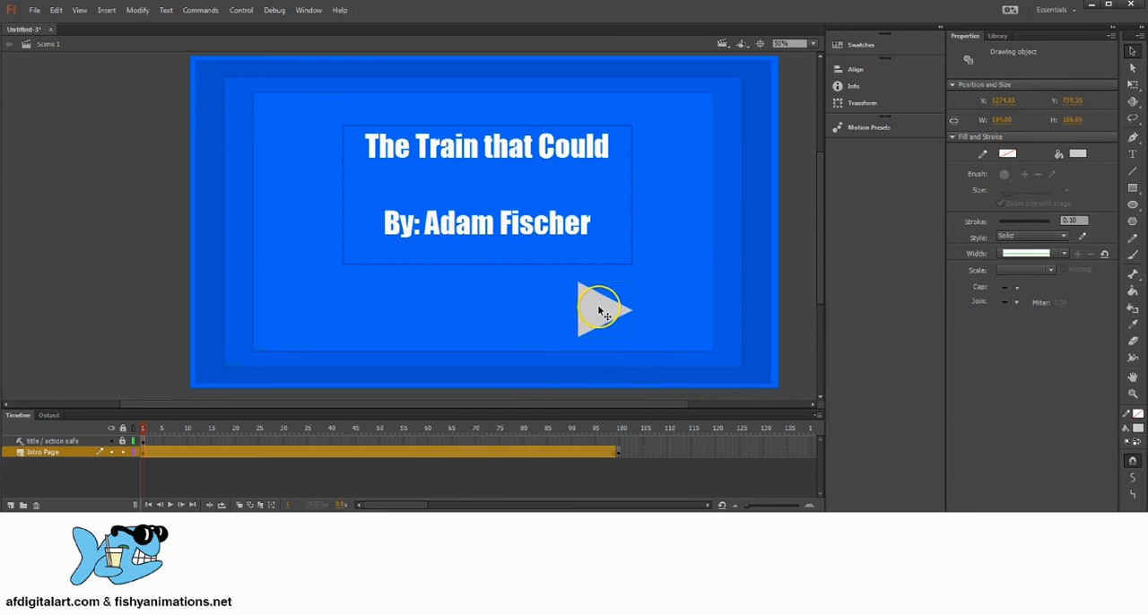
{"action": "left_click", "coordinate": [1136, 190]}
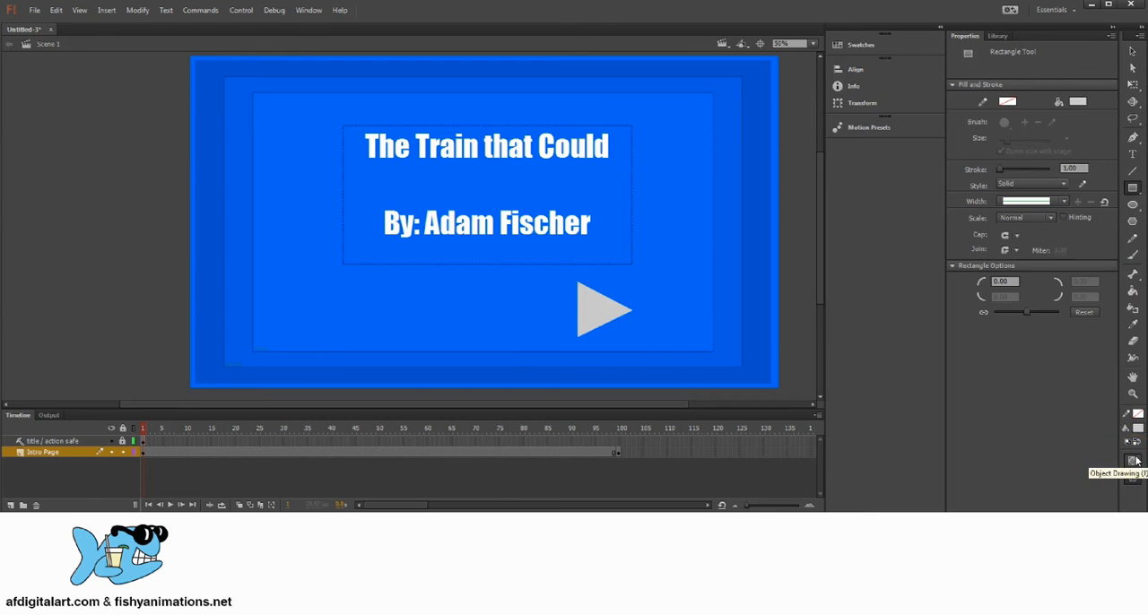
{"action": "left_click", "coordinate": [1132, 69]}
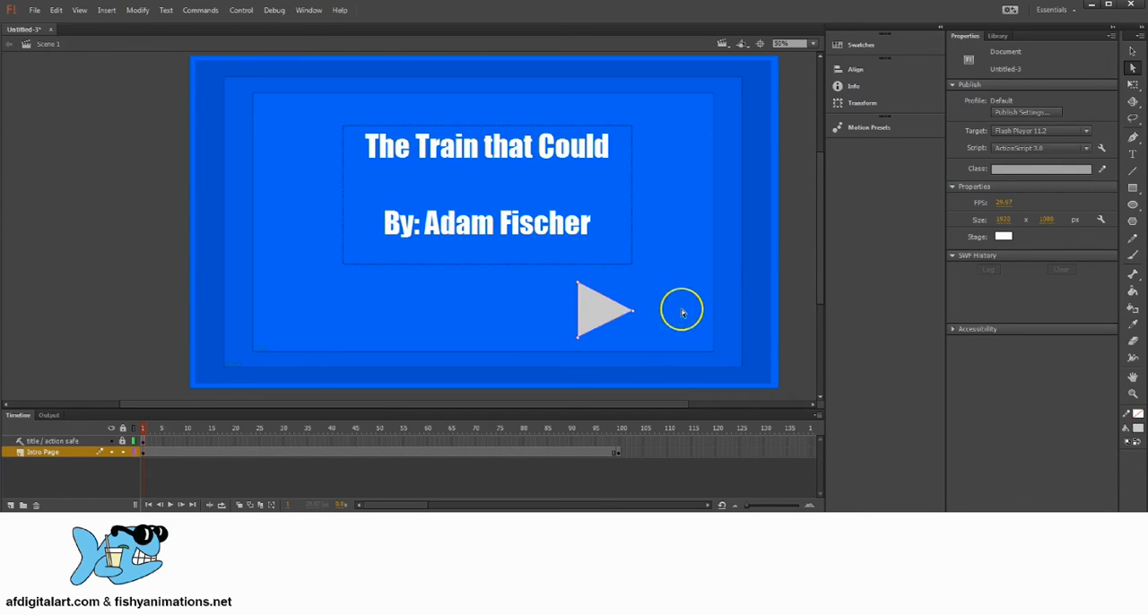
Draw an arrow shaft rectangle about 492 by 60 px with a #CCCCCC fill, extending left from inside the triangle.
{"action": "left_click", "coordinate": [1132, 187]}
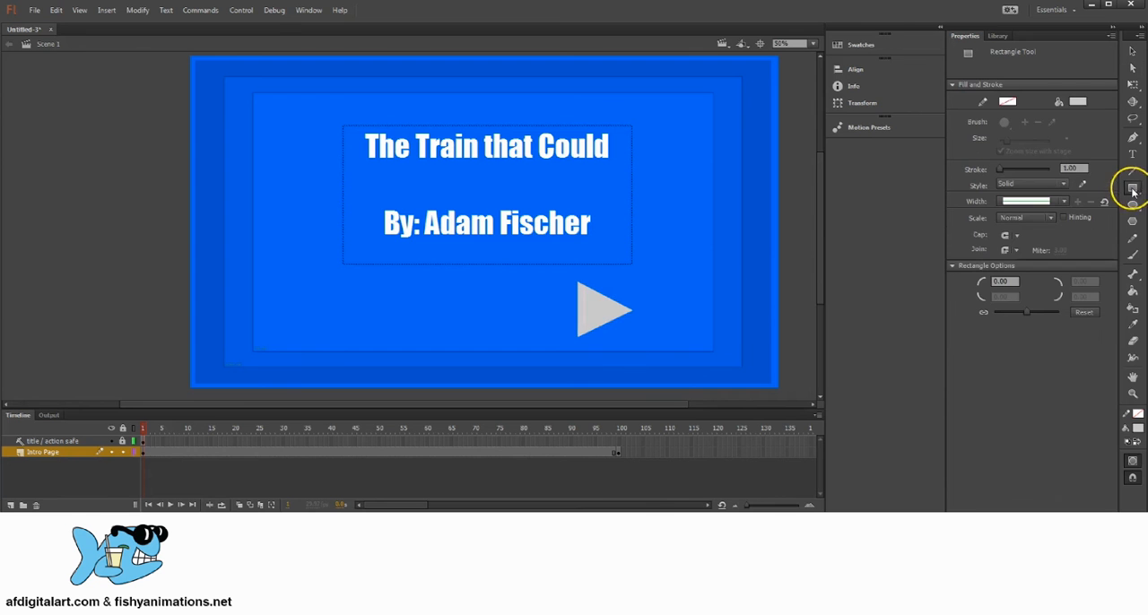
{"action": "left_click", "coordinate": [1079, 102]}
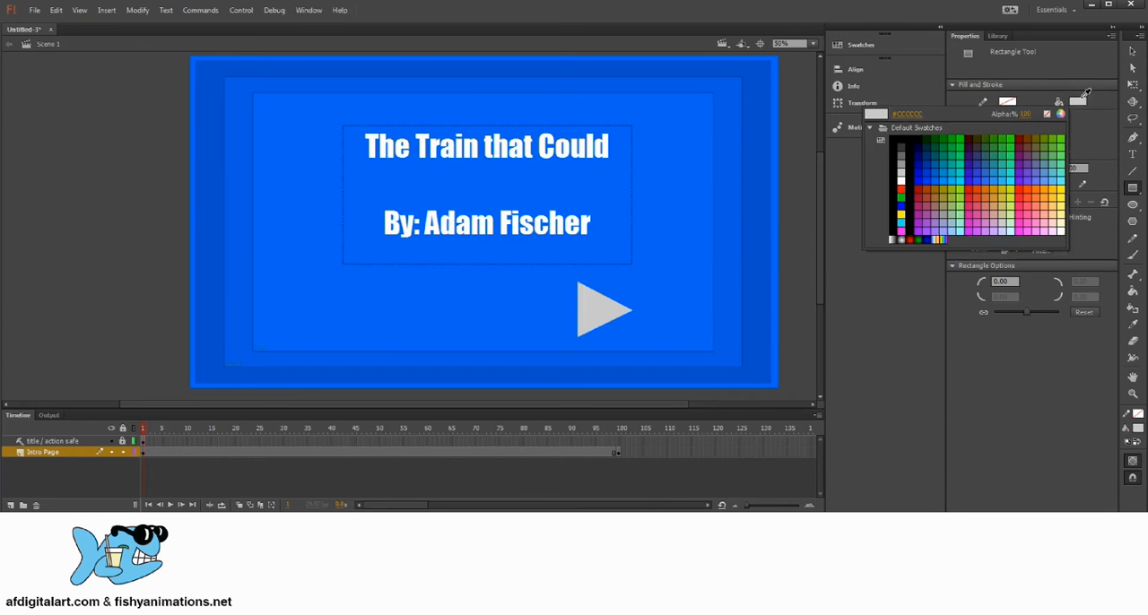
{"action": "left_click", "coordinate": [902, 169]}
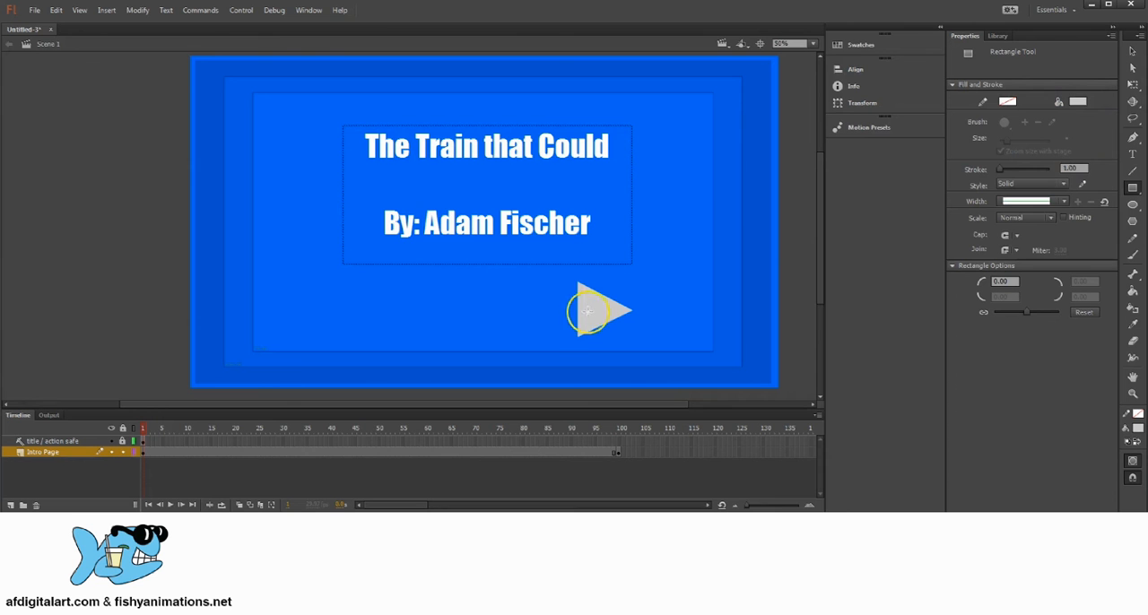
{"action": "left_click_drag", "start_coordinate": [594, 300], "coordinate": [447, 320]}
{"action": "left_click", "coordinate": [1132, 50]}
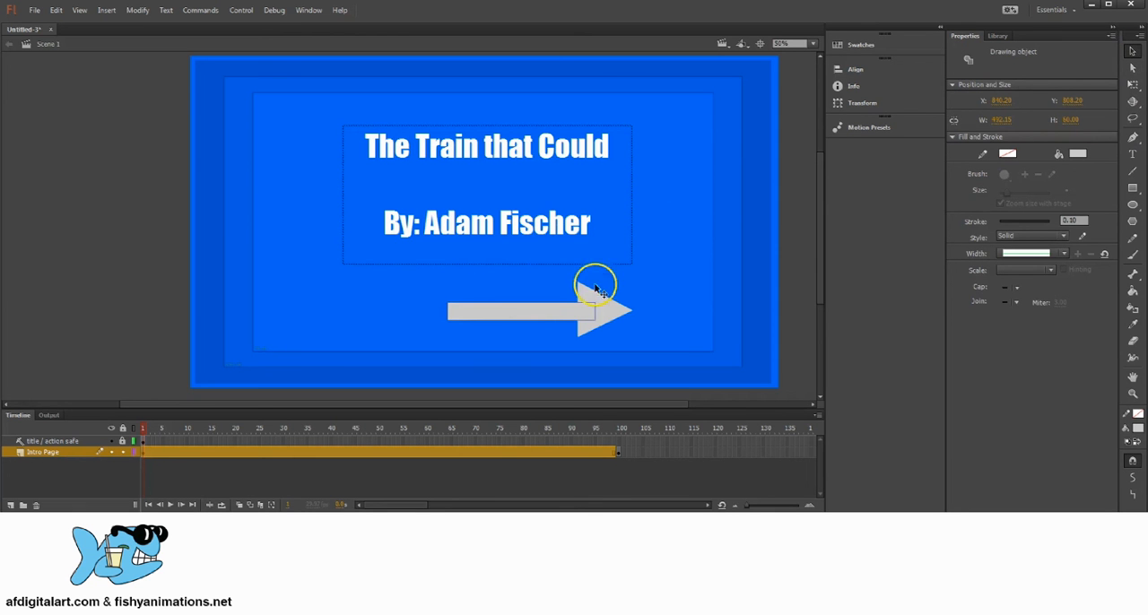
Nudge the arrow shaft vertically to about Y 806 and show its transform handles to judge its centre.
{"action": "key", "text": "shift+Up"}
{"action": "key", "text": "Down"}
{"action": "key", "text": "Down"}
{"action": "key", "text": "Down"}
{"action": "key", "text": "Down"}
{"action": "key", "text": "Down"}
{"action": "key", "text": "Down"}
{"action": "key", "text": "Down"}
{"action": "key", "text": "Down"}
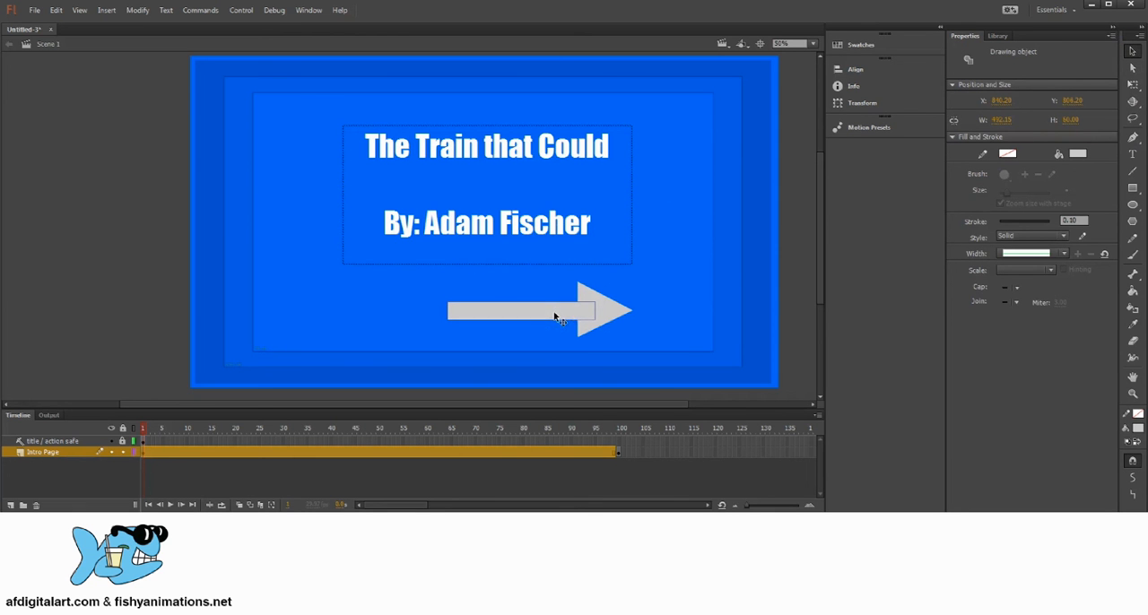
{"action": "left_click", "coordinate": [1132, 83]}
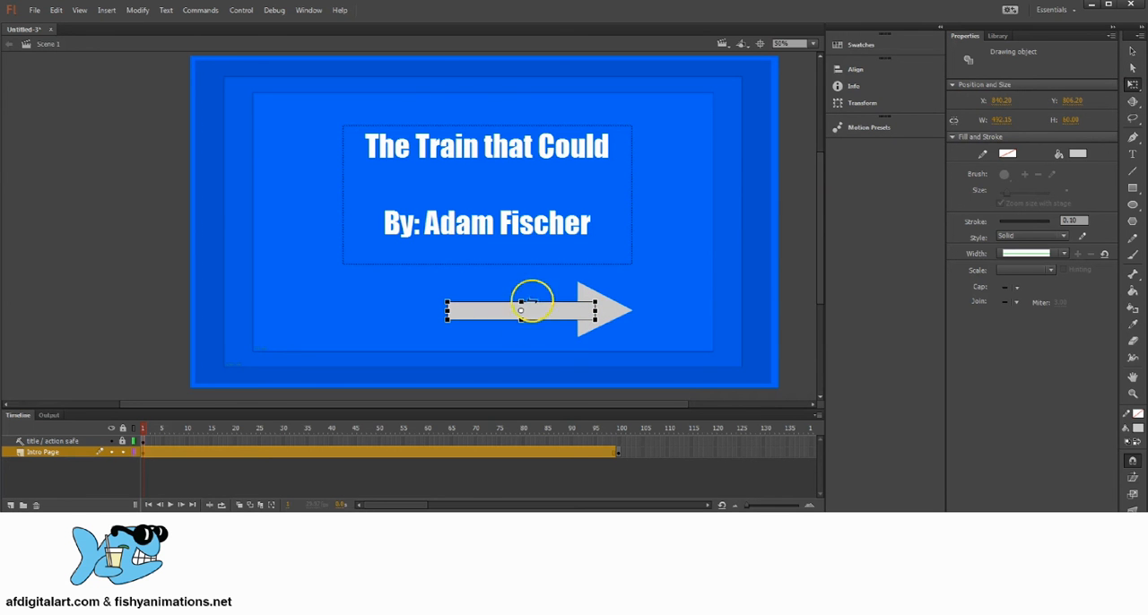
{"action": "left_click", "coordinate": [79, 11]}
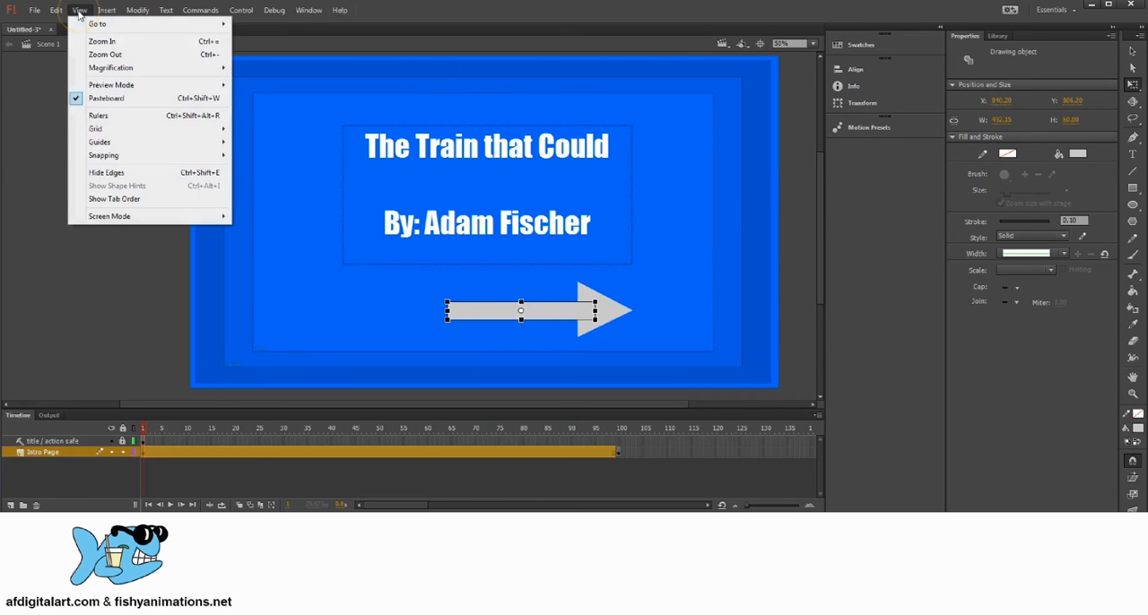
{"action": "mouse_move", "coordinate": [180, 143]}
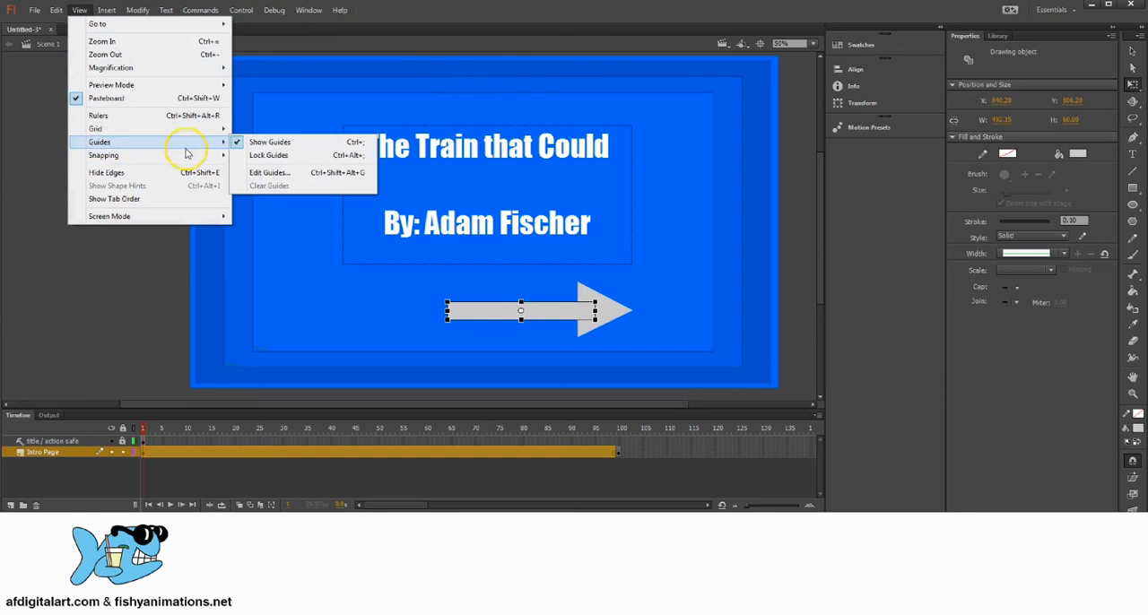
{"action": "left_click", "coordinate": [287, 147]}
{"action": "left_click", "coordinate": [79, 10]}
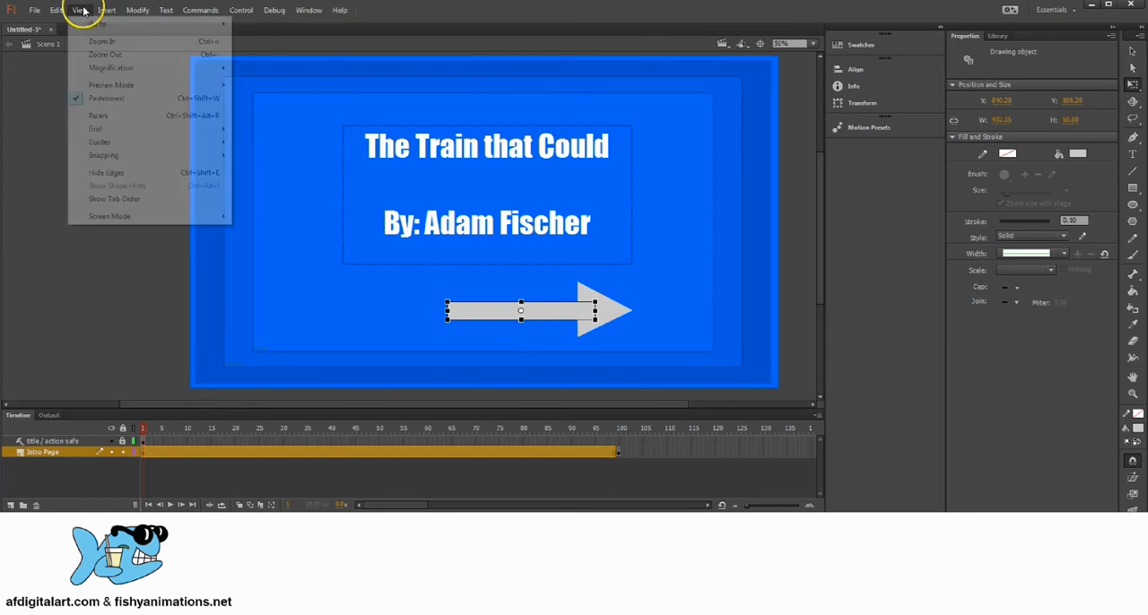
{"action": "left_click", "coordinate": [269, 147]}
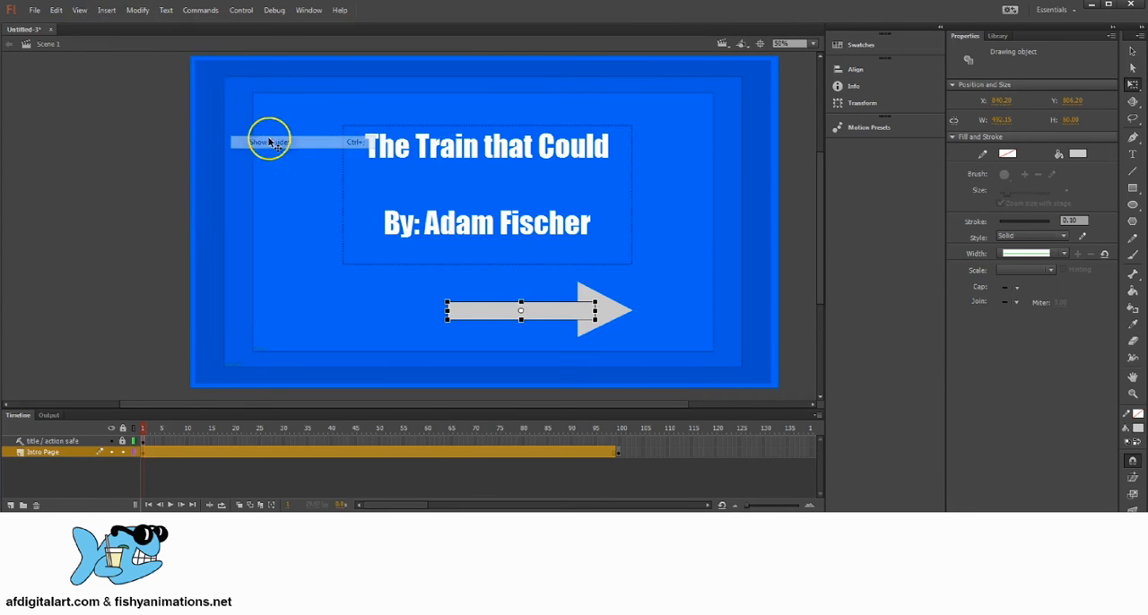
Show the rulers and place a horizontal guide through the vertical centre of the arrow shaft.
{"action": "left_click", "coordinate": [78, 11]}
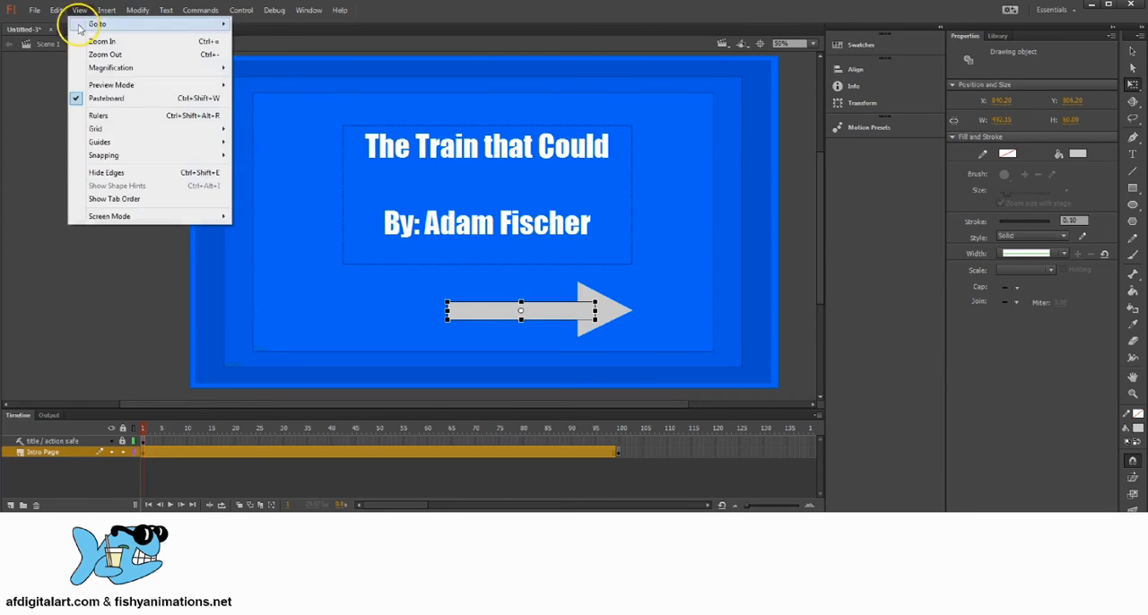
{"action": "left_click", "coordinate": [115, 117]}
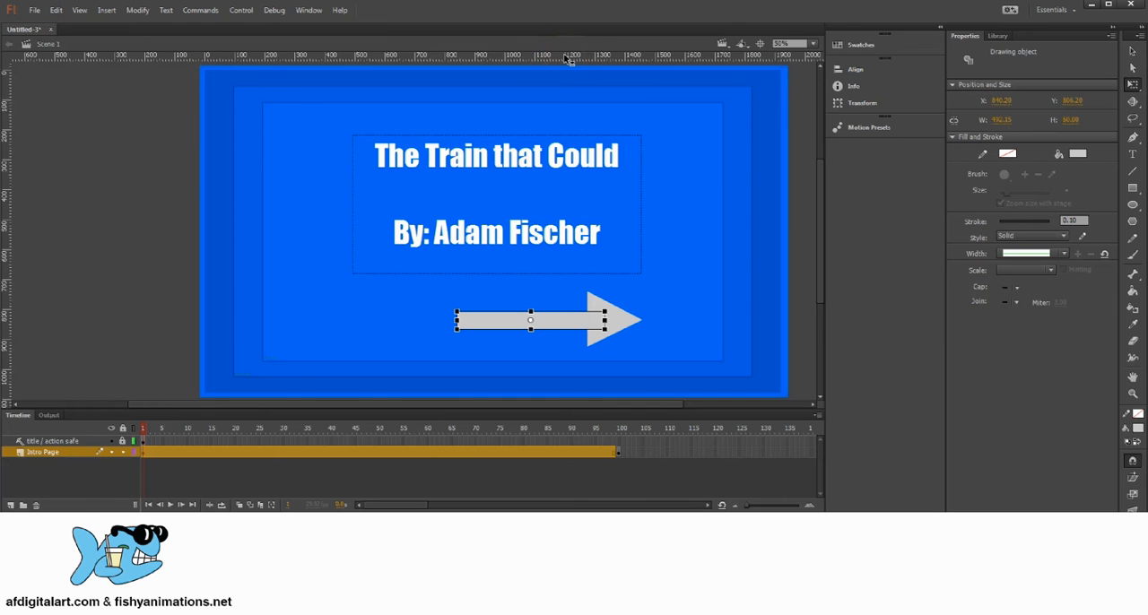
{"action": "left_click_drag", "start_coordinate": [532, 57], "coordinate": [681, 324]}
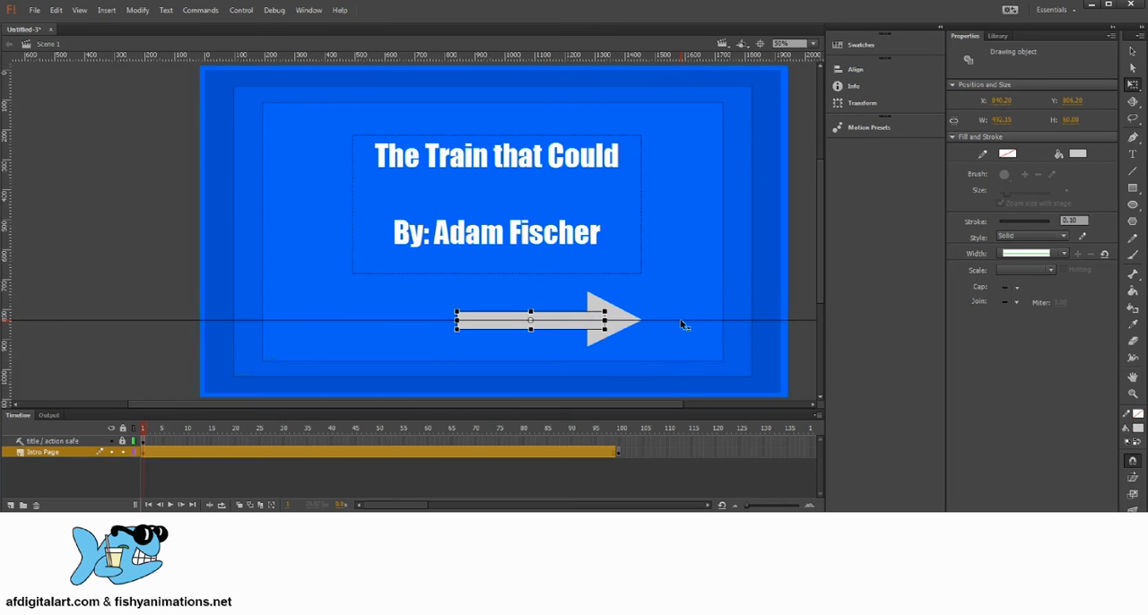
{"action": "left_click_drag", "start_coordinate": [681, 325], "coordinate": [684, 325]}
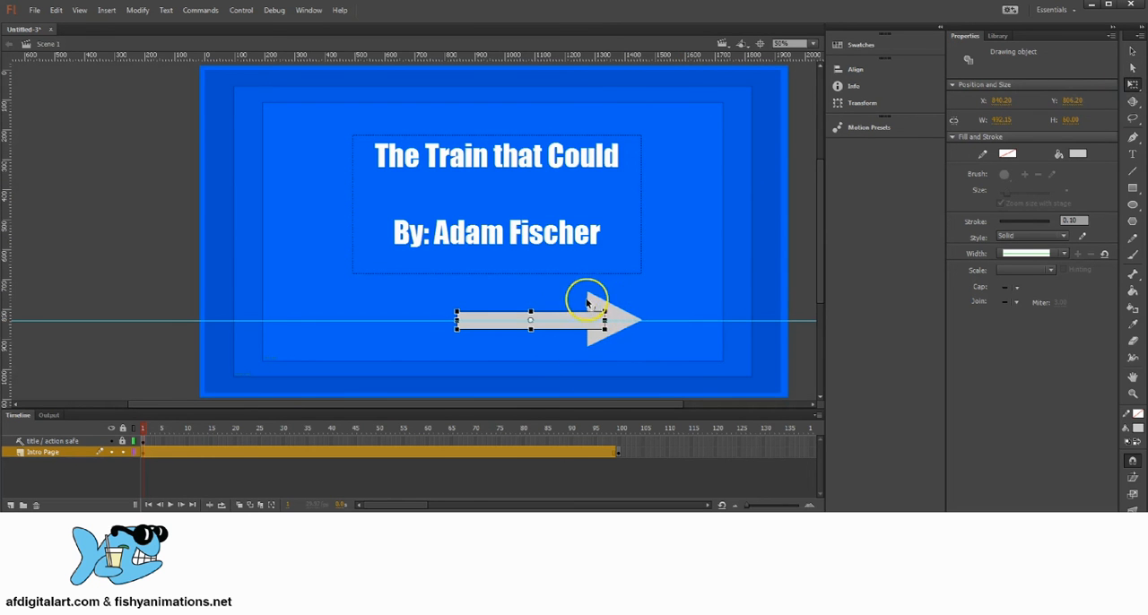
Nudge the triangular arrowhead down to about Y 745 so its tip lines up with the guide.
{"action": "left_click", "coordinate": [674, 270]}
{"action": "left_click", "coordinate": [600, 306]}
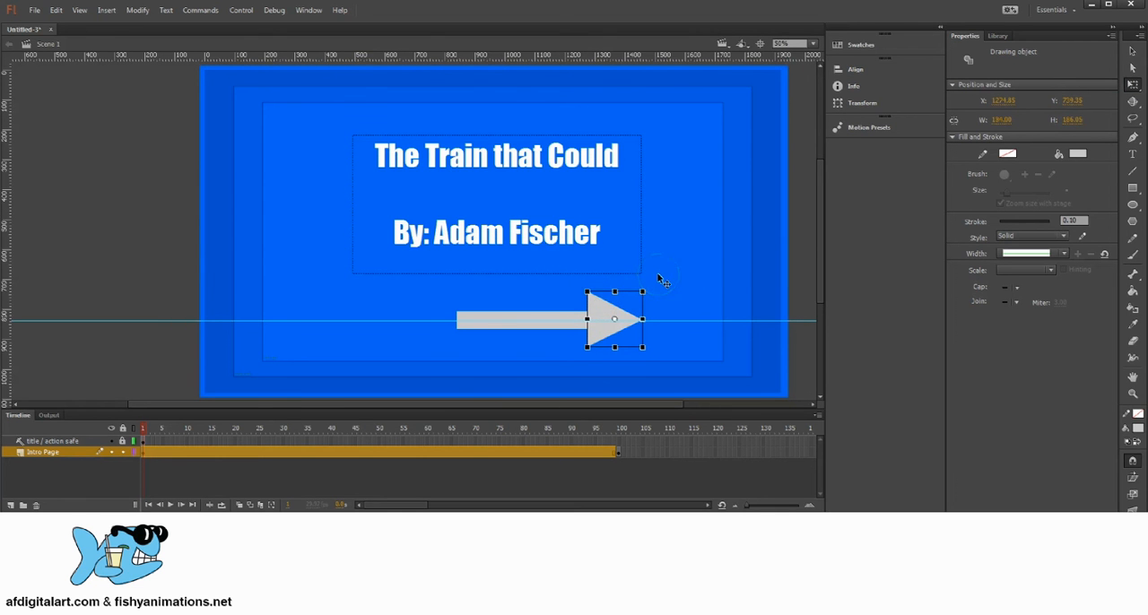
{"action": "key", "text": "Down"}
{"action": "key", "text": "Down"}
{"action": "key", "text": "Down"}
{"action": "key", "text": "Down"}
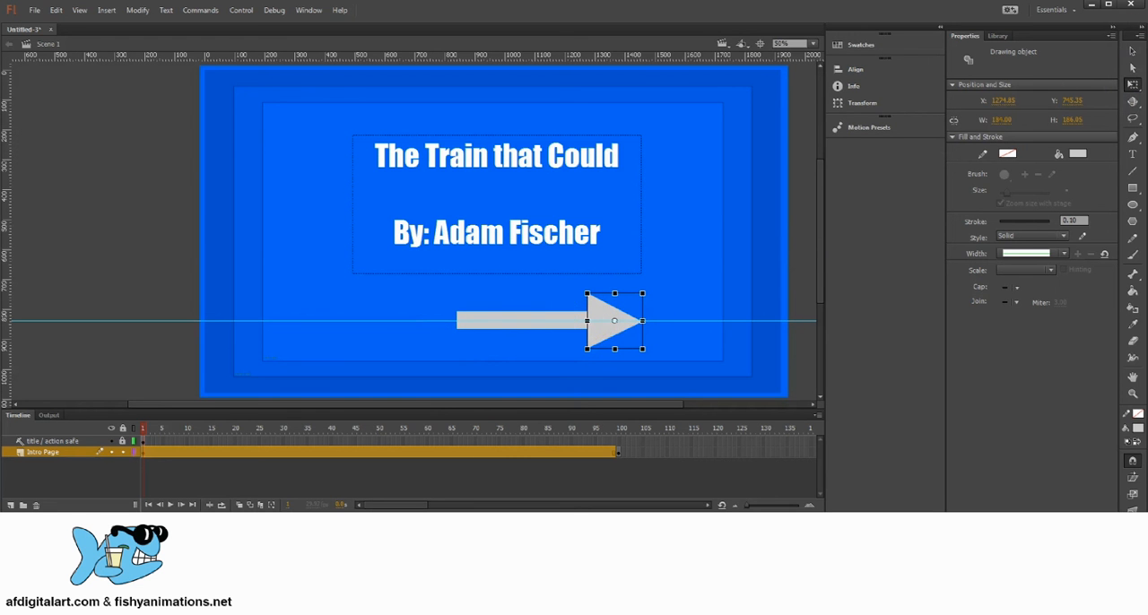
{"action": "left_click", "coordinate": [1134, 52]}
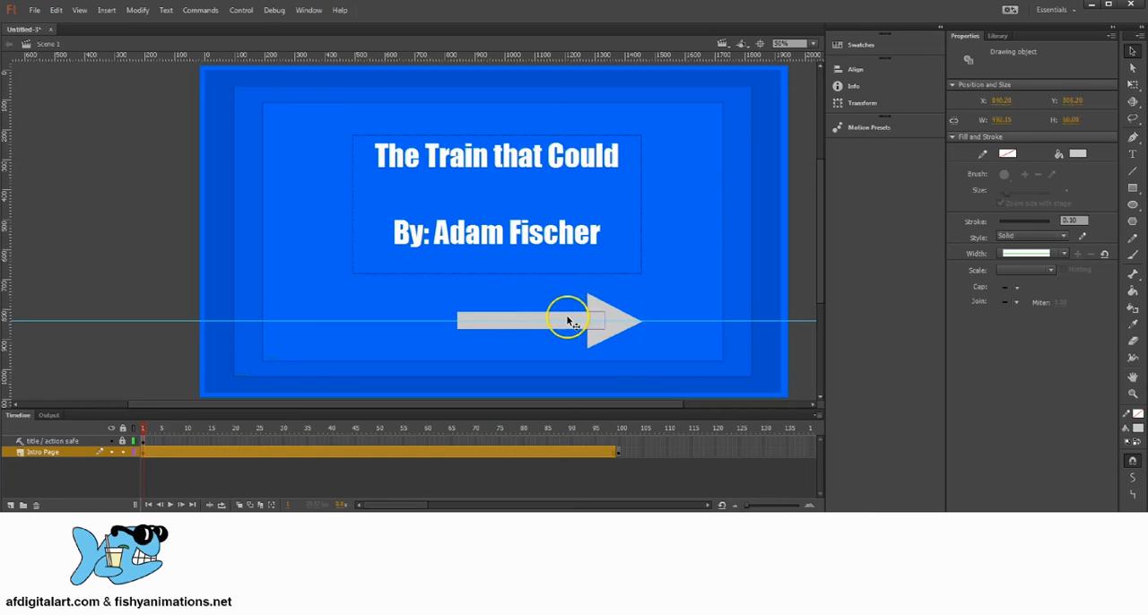
{"action": "left_click", "coordinate": [611, 320]}
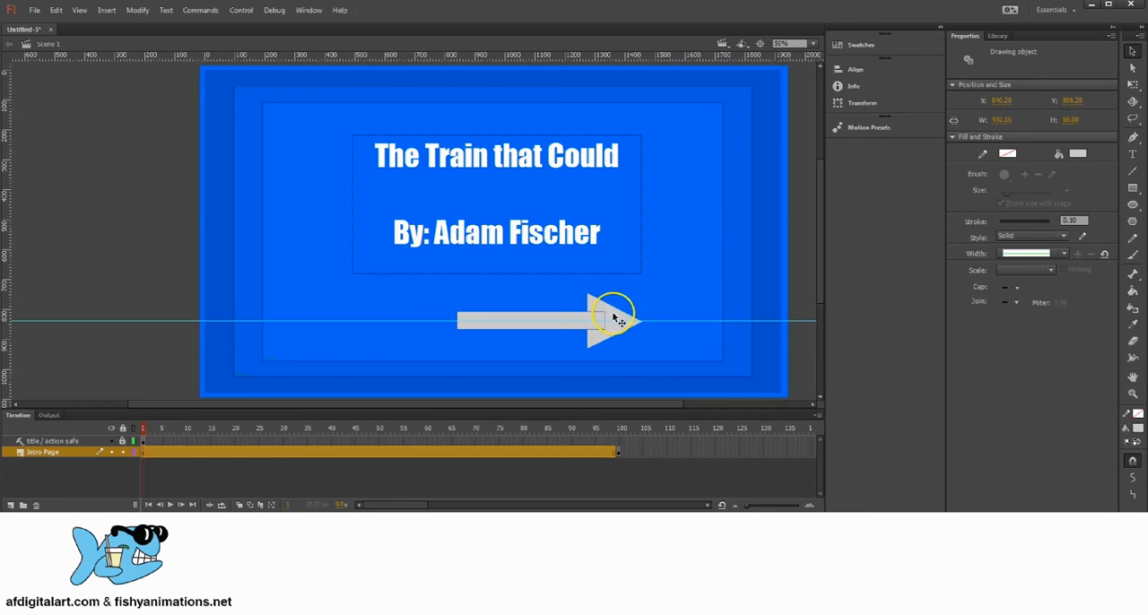
Clear all guides from the stage and return to the Selection tool.
{"action": "left_click", "coordinate": [82, 10]}
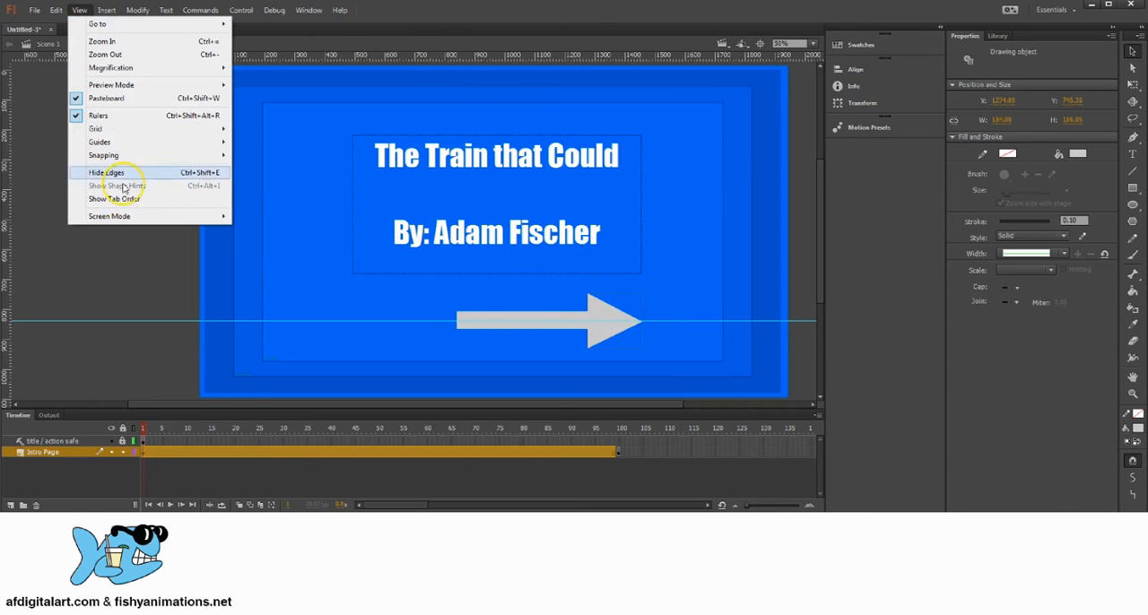
{"action": "mouse_move", "coordinate": [113, 141]}
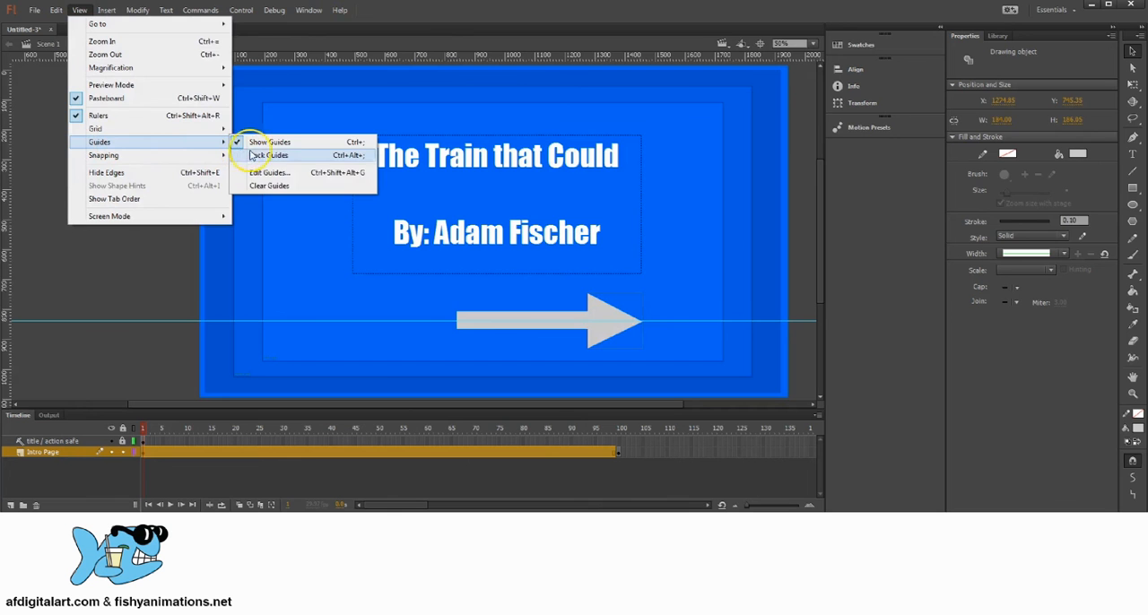
{"action": "left_click", "coordinate": [271, 186]}
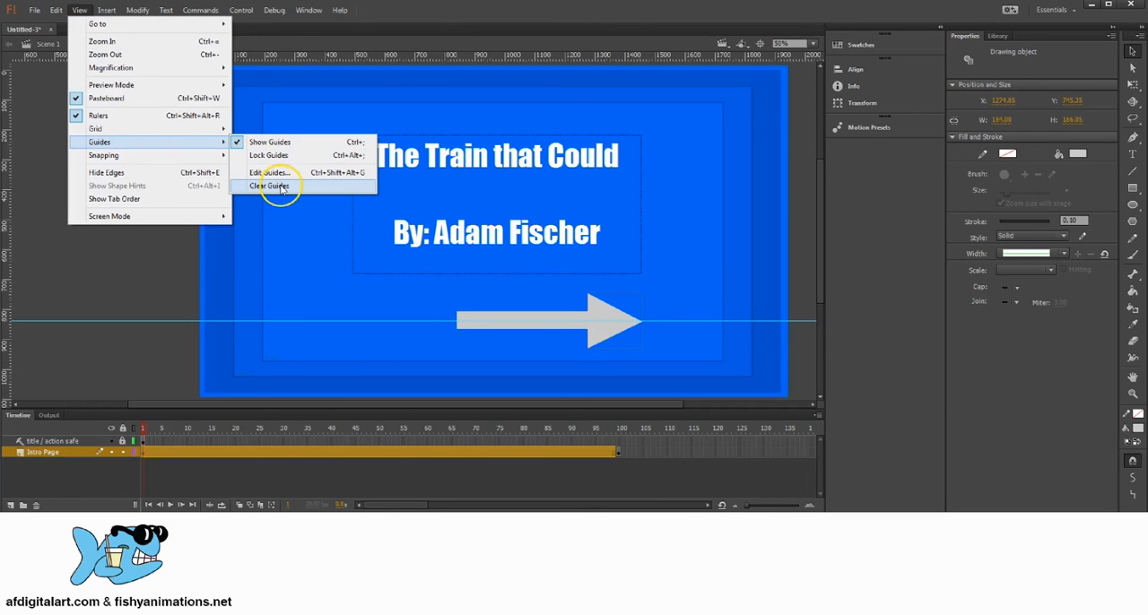
{"action": "left_click", "coordinate": [281, 187]}
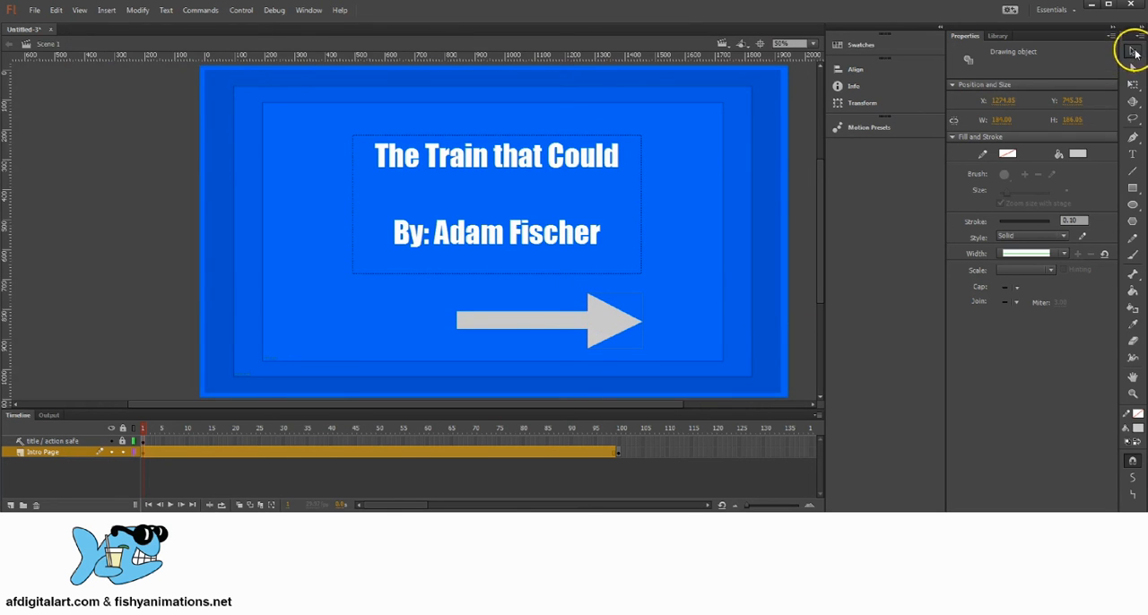
{"action": "left_click", "coordinate": [1133, 52]}
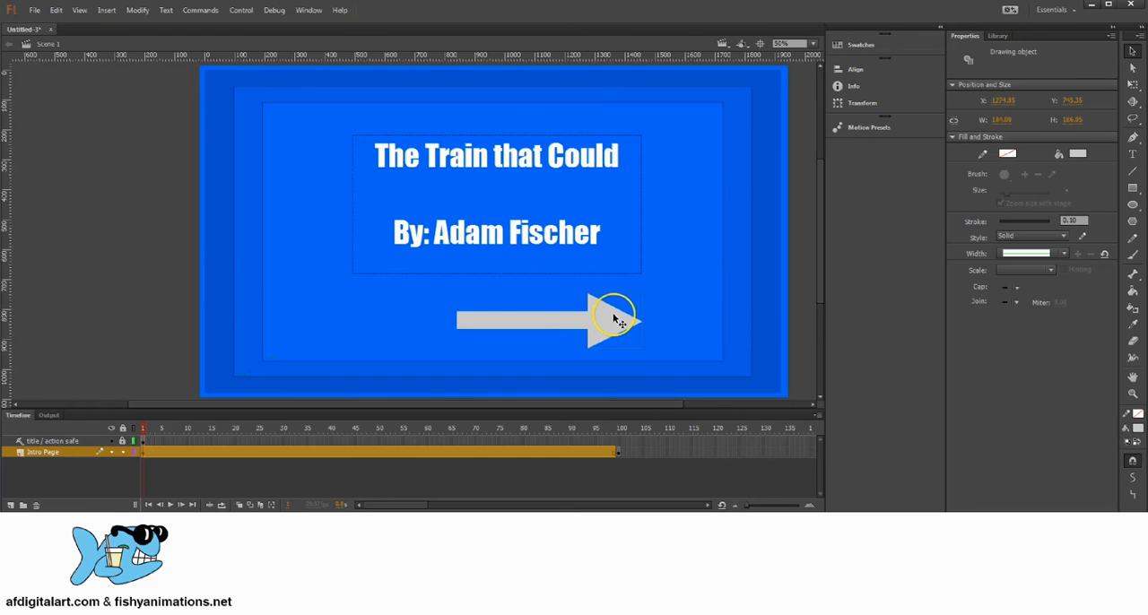
Shift the whole arrow slightly right to about X 898 and convert it to a Button-type symbol named Button.
{"action": "left_click", "coordinate": [541, 325]}
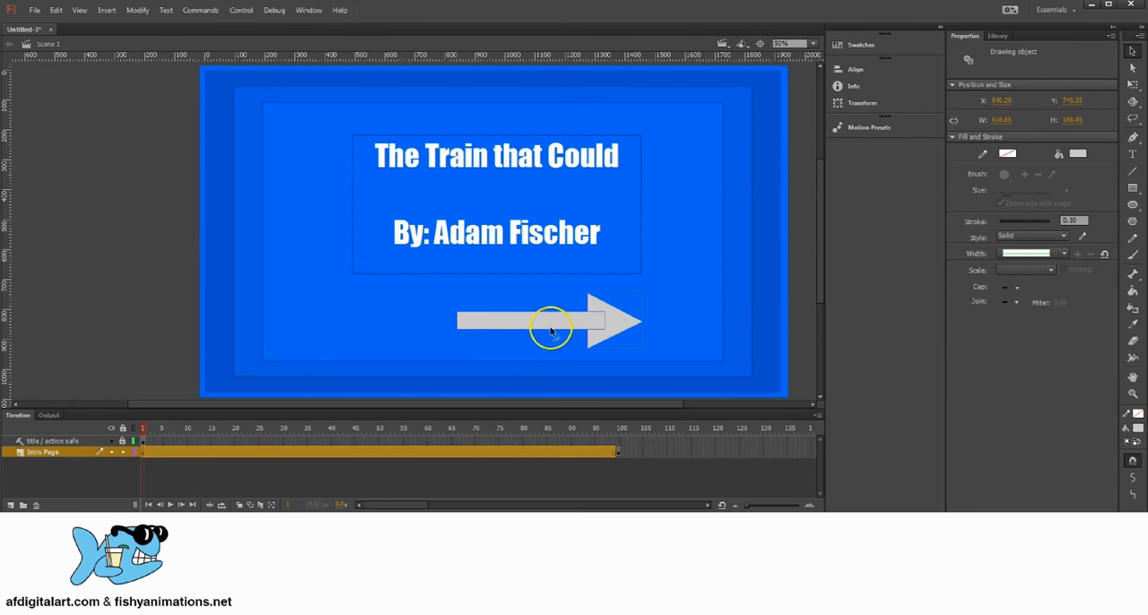
{"action": "mouse_move", "coordinate": [616, 321]}
{"action": "left_mouse_down"}
{"action": "mouse_move", "coordinate": [625, 317]}
{"action": "mouse_move", "coordinate": [601, 324]}
{"action": "mouse_move", "coordinate": [635, 327]}
{"action": "left_mouse_up"}
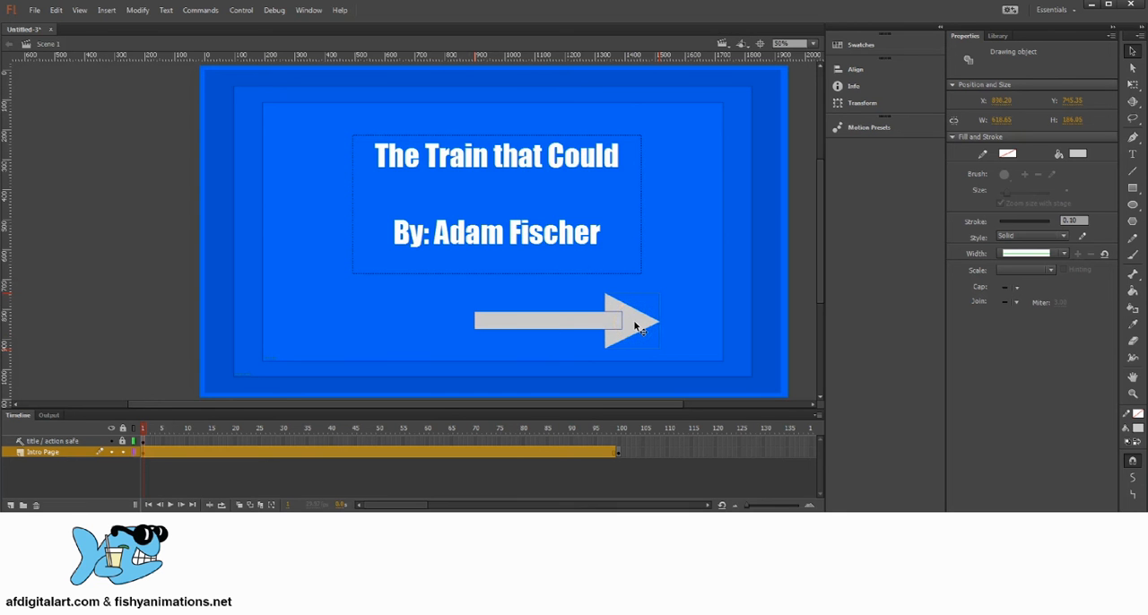
{"action": "left_click", "coordinate": [139, 9]}
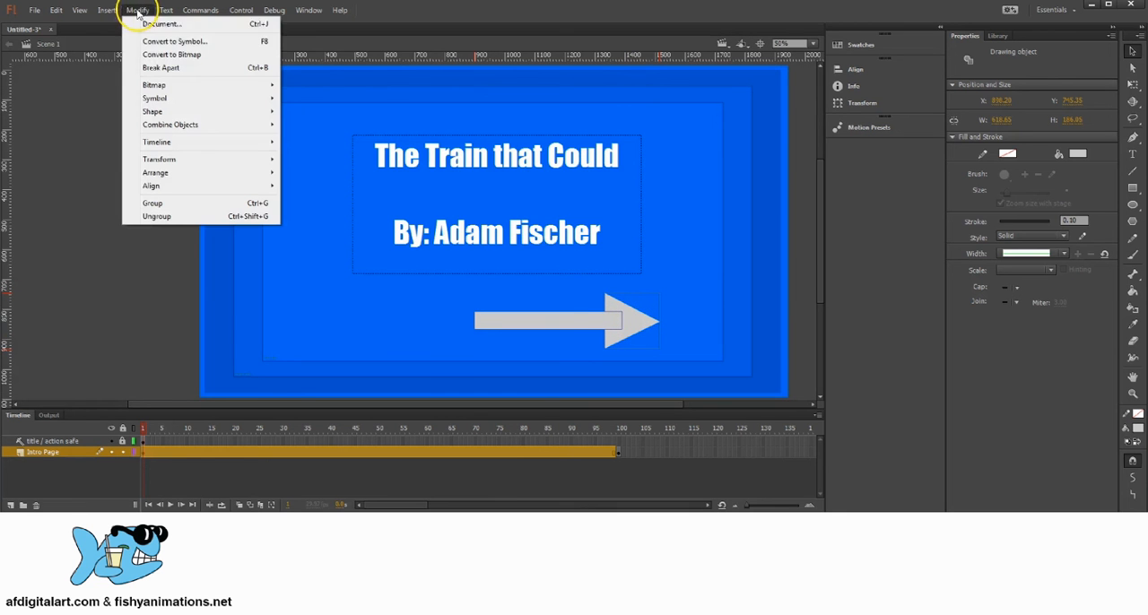
{"action": "left_click", "coordinate": [205, 43]}
{"action": "left_click_drag", "start_coordinate": [531, 85], "coordinate": [217, 69]}
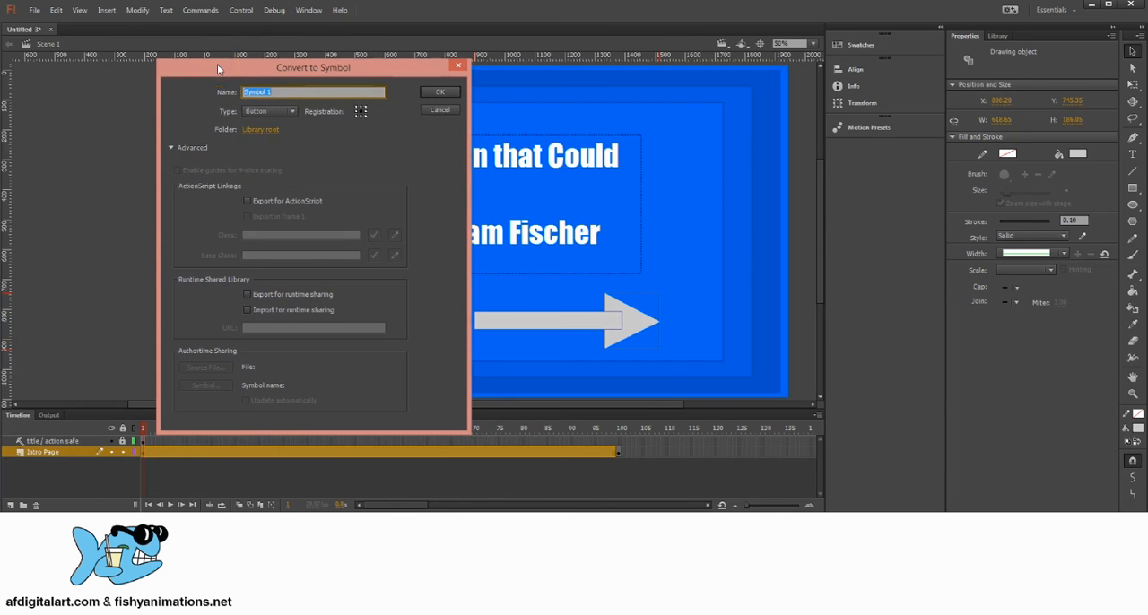
{"action": "left_click", "coordinate": [267, 111]}
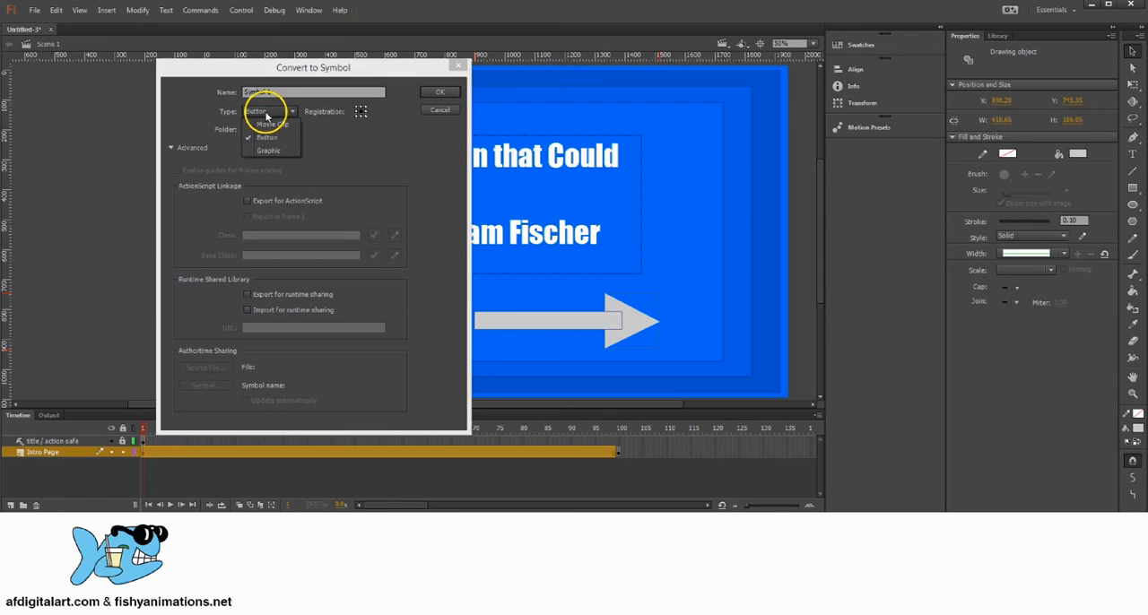
{"action": "left_click", "coordinate": [266, 138]}
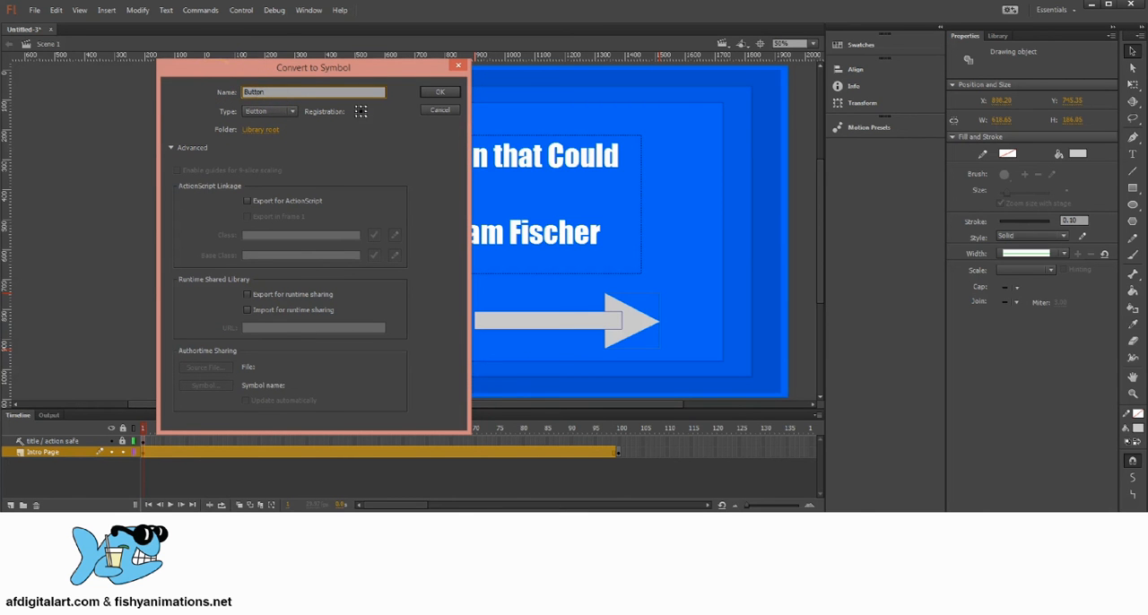
{"action": "left_click_drag", "start_coordinate": [275, 92], "coordinate": [205, 95]}
{"action": "left_click", "coordinate": [441, 93]}
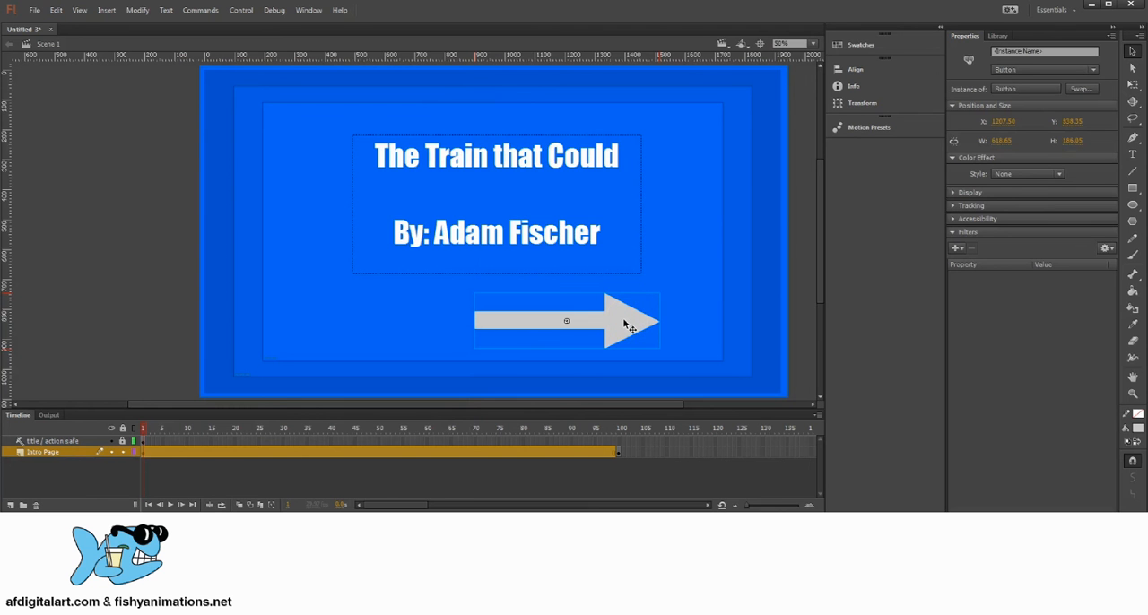
Move the arrow button into the lower right of the title-safe area, at about X 1397, Y 861.
{"action": "left_click_drag", "start_coordinate": [619, 319], "coordinate": [680, 329]}
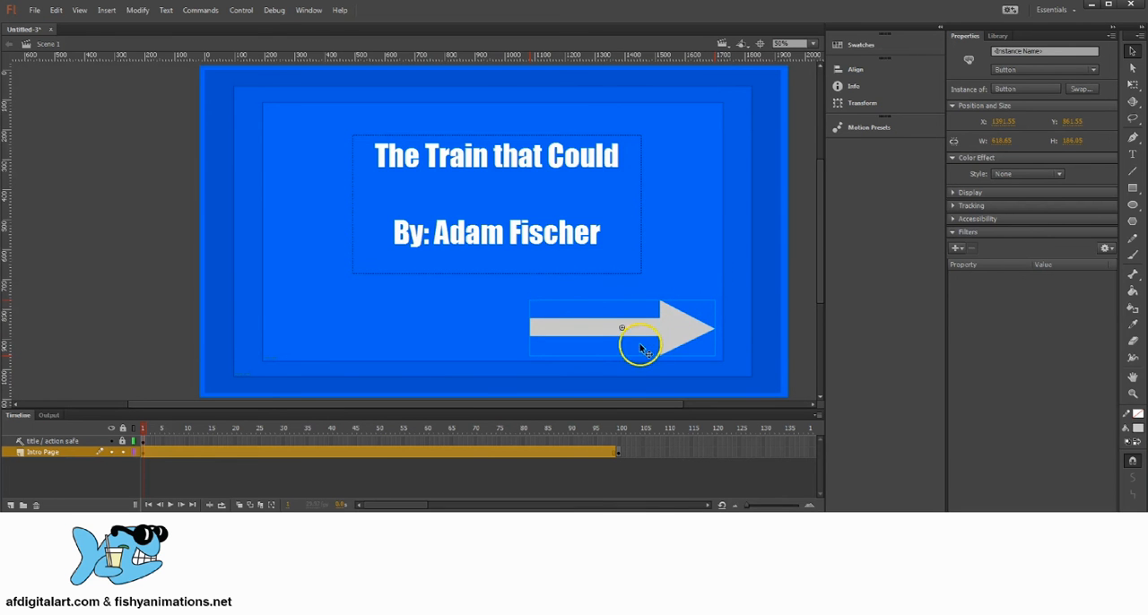
{"action": "mouse_move", "coordinate": [685, 319]}
{"action": "left_mouse_down"}
{"action": "mouse_move", "coordinate": [723, 313]}
{"action": "mouse_move", "coordinate": [688, 330]}
{"action": "left_mouse_up"}
{"action": "left_click", "coordinate": [691, 308]}
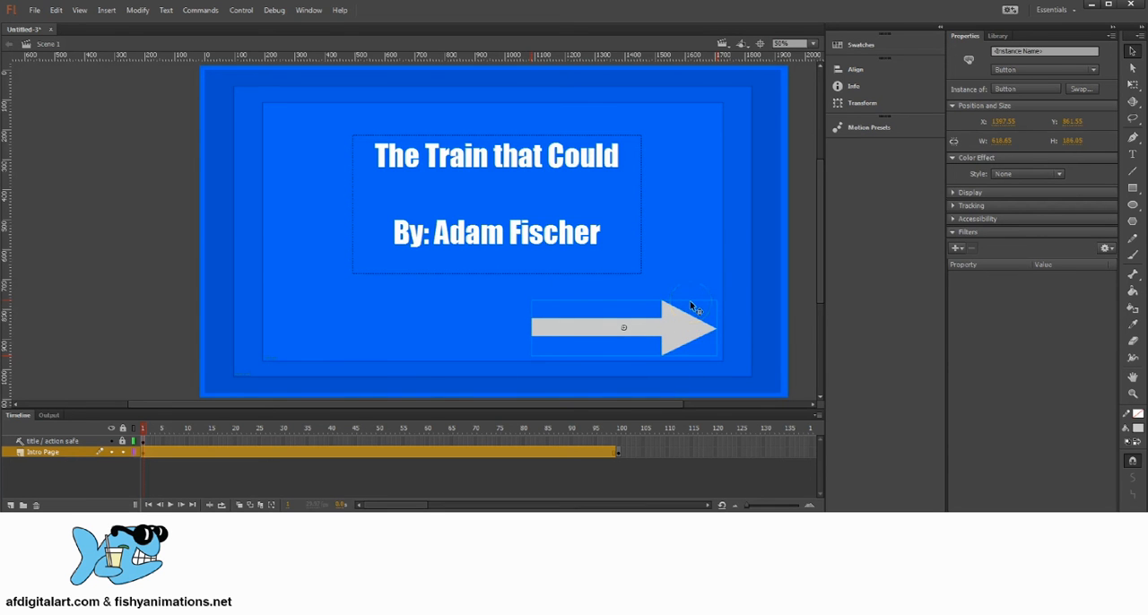
Open the arrow button symbol, examine its Up, Over, Down and Hit frames, and return to Scene 1.
{"action": "double_click", "coordinate": [687, 331]}
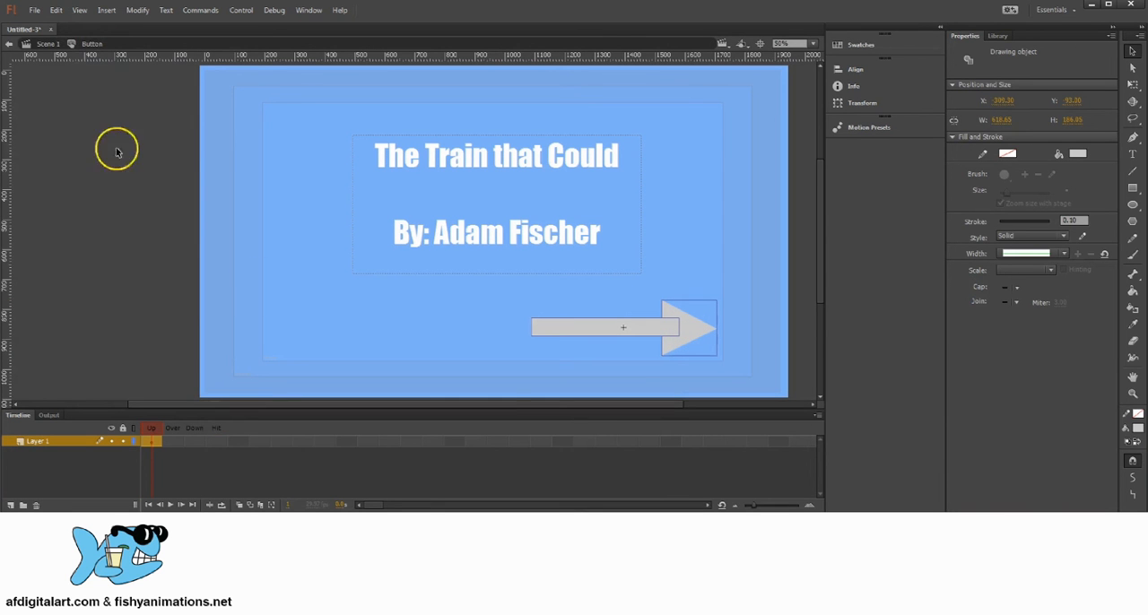
{"action": "left_click", "coordinate": [151, 429]}
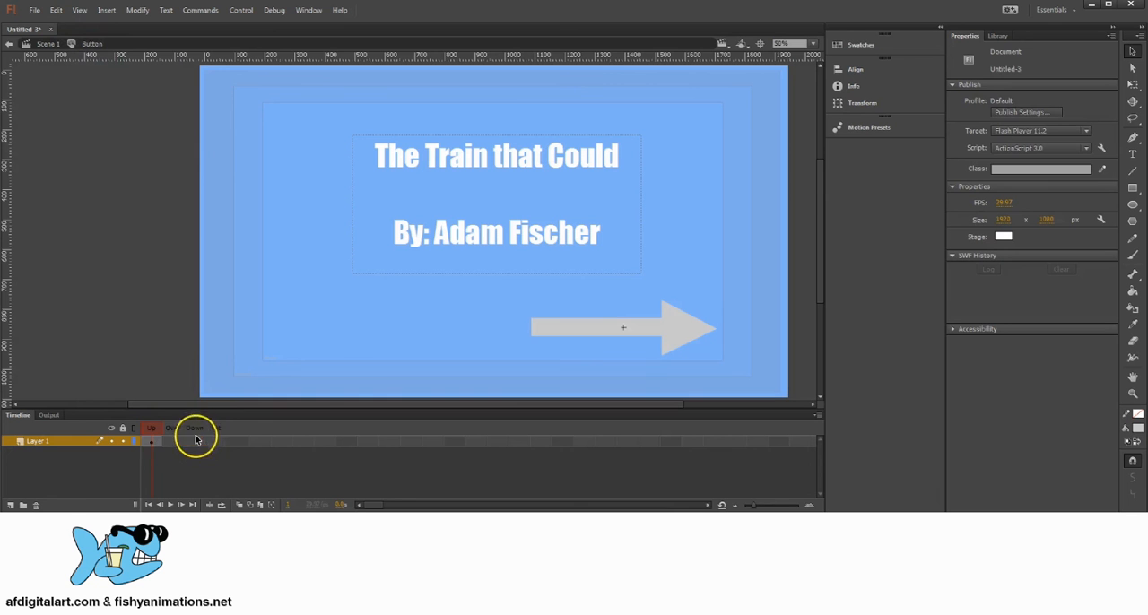
{"action": "left_click", "coordinate": [195, 441]}
{"action": "left_click", "coordinate": [218, 442]}
{"action": "left_click", "coordinate": [193, 442]}
{"action": "left_click", "coordinate": [174, 442]}
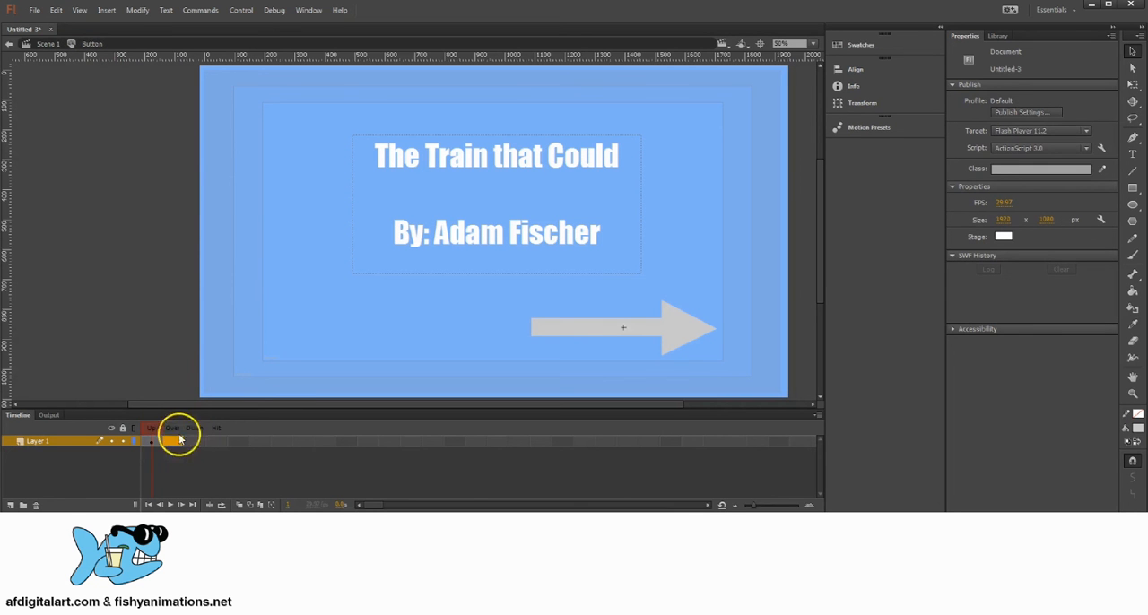
{"action": "left_click", "coordinate": [195, 441]}
{"action": "left_click", "coordinate": [216, 441]}
{"action": "left_click", "coordinate": [193, 442]}
{"action": "left_click", "coordinate": [174, 442]}
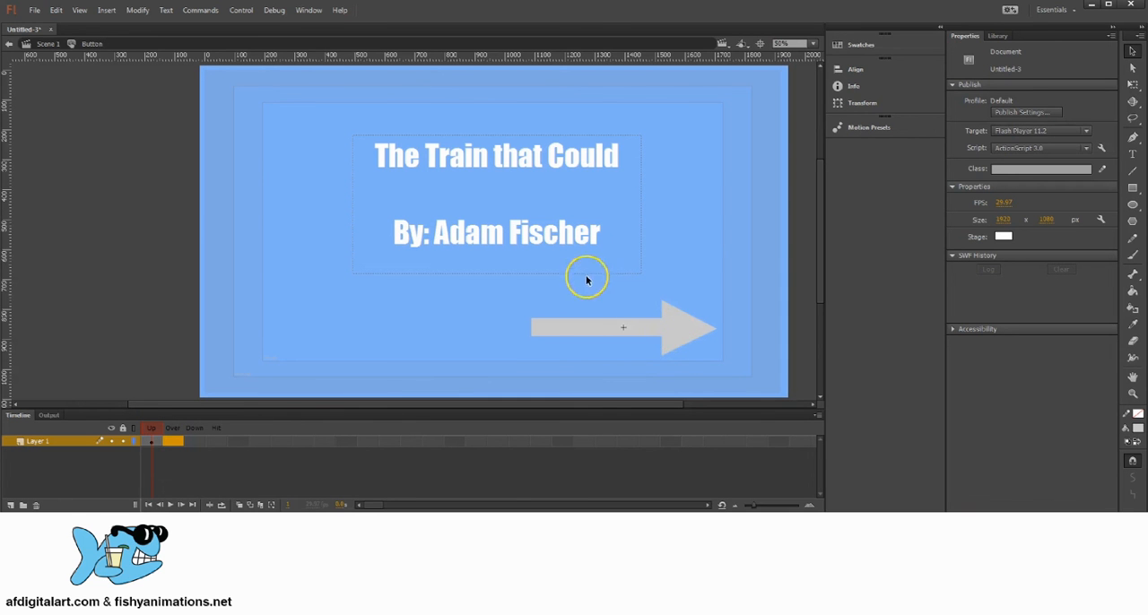
{"action": "left_click", "coordinate": [682, 348]}
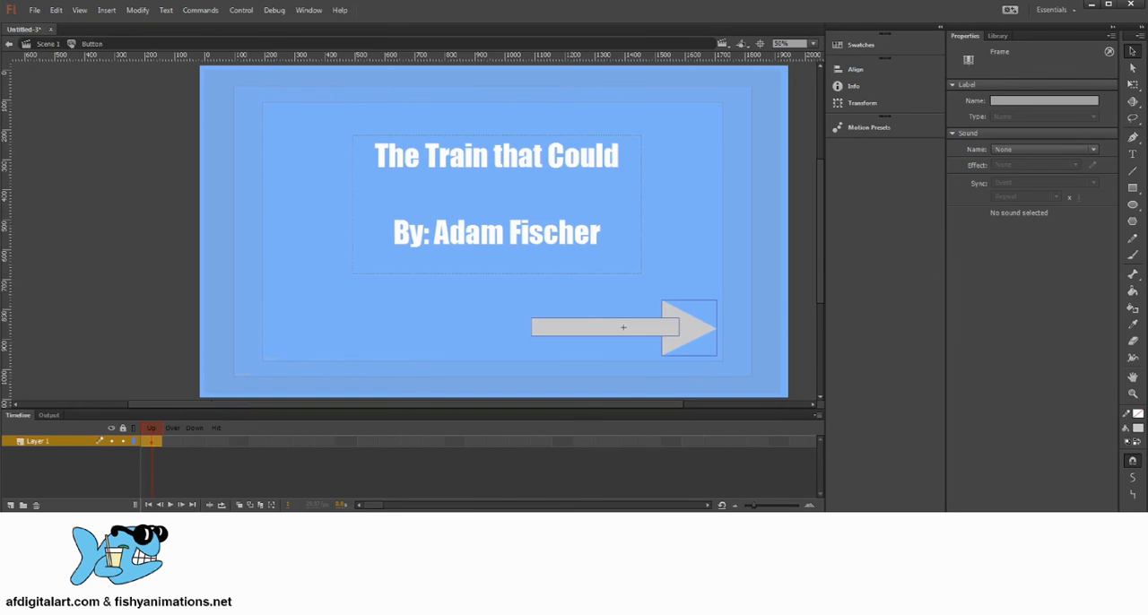
{"action": "left_click", "coordinate": [50, 46]}
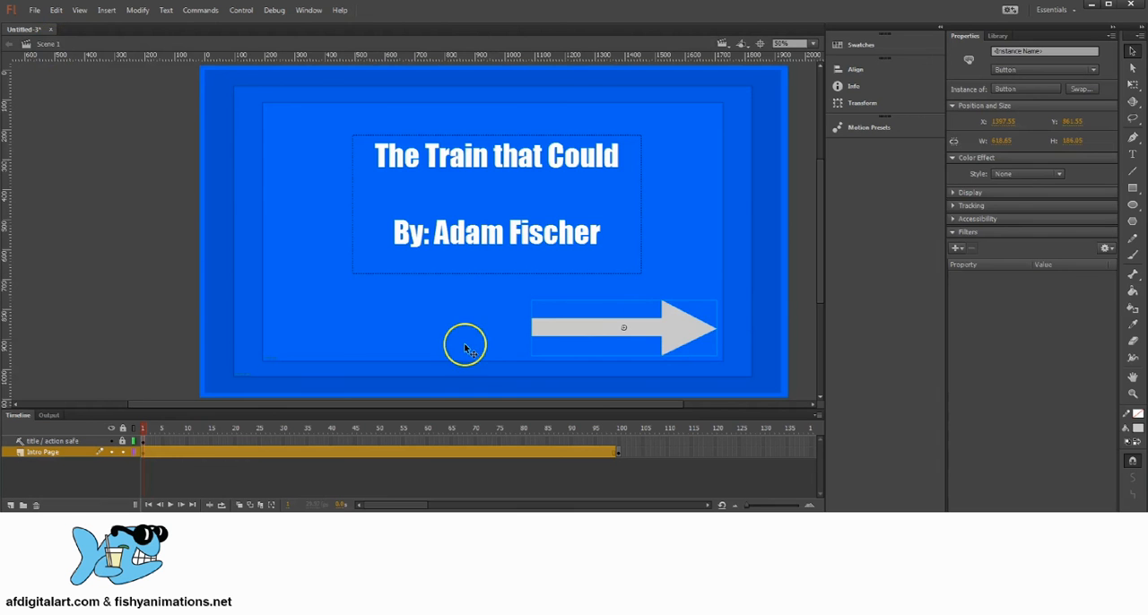
Reopen the arrow button symbol for editing and make the timeline area slightly taller.
{"action": "double_click", "coordinate": [681, 330]}
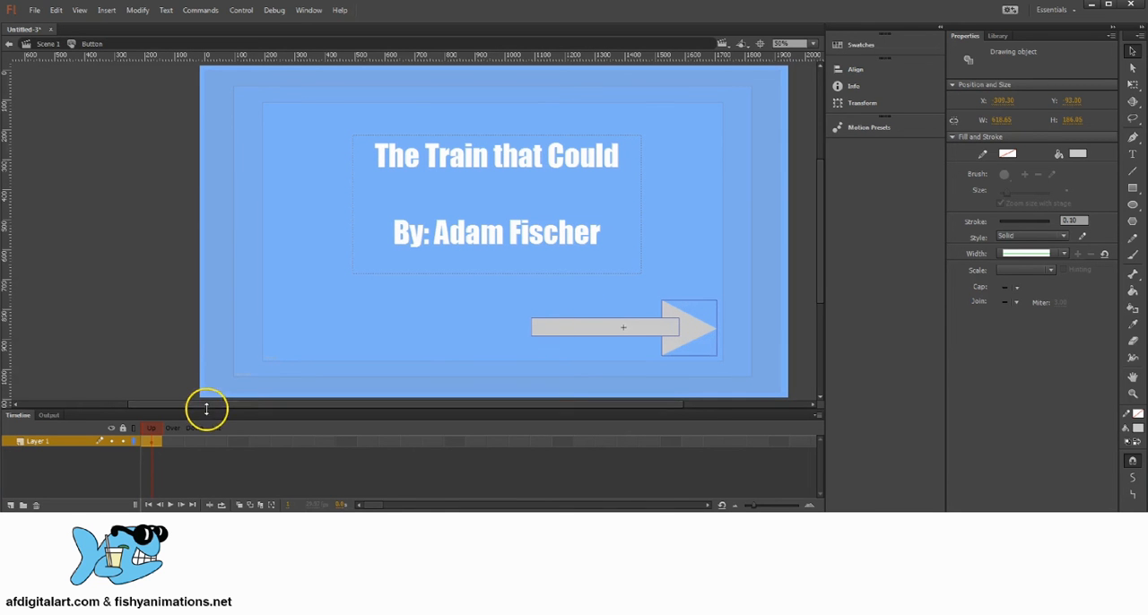
{"action": "left_click_drag", "start_coordinate": [205, 410], "coordinate": [221, 392]}
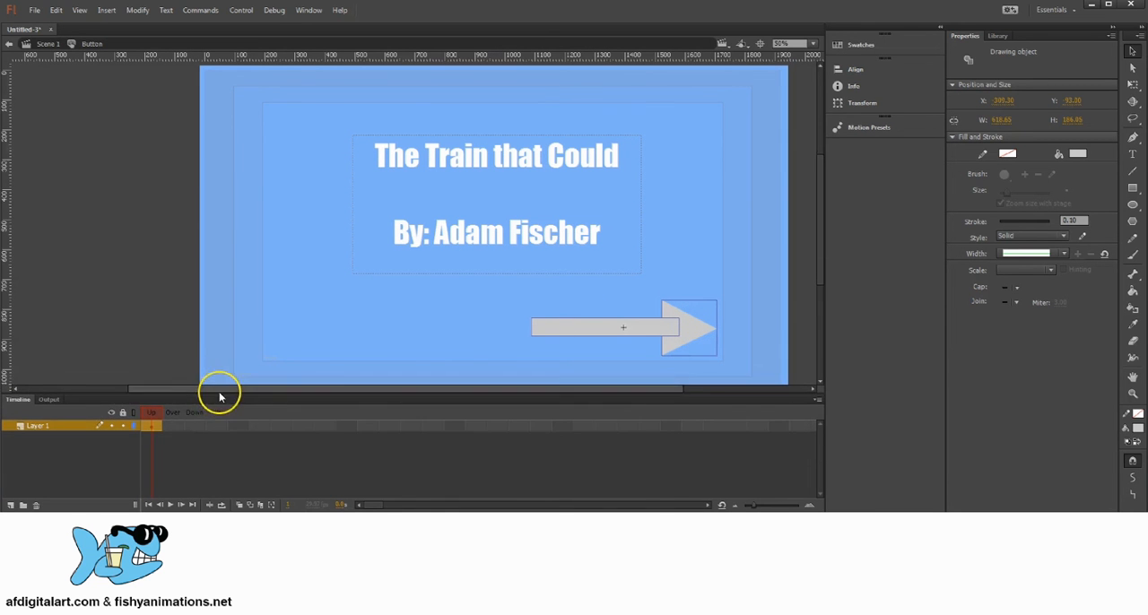
{"action": "left_click", "coordinate": [174, 429]}
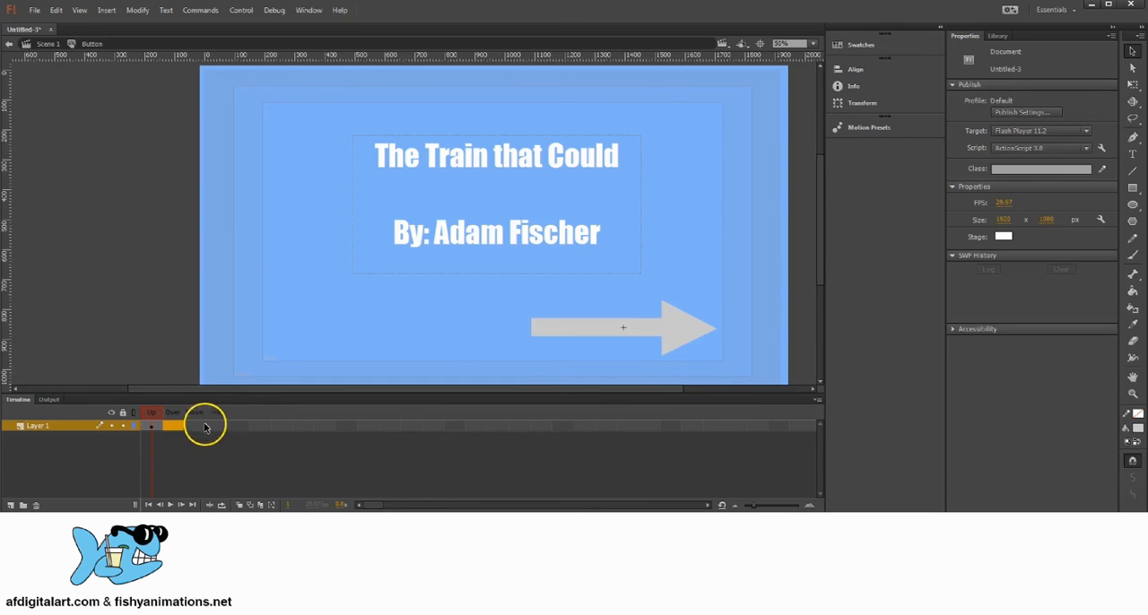
{"action": "left_click", "coordinate": [196, 428]}
{"action": "left_click", "coordinate": [217, 432]}
Insert keyframes in the Over, Down and Hit frames of the button's Layer 1.
{"action": "left_click", "coordinate": [177, 427]}
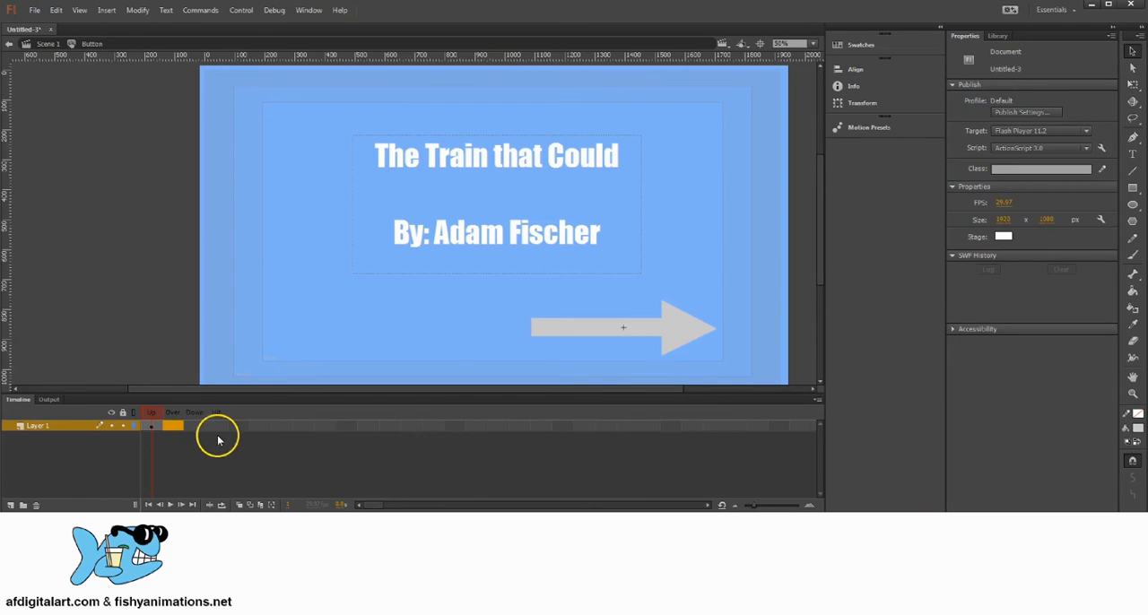
{"action": "right_click", "coordinate": [170, 430]}
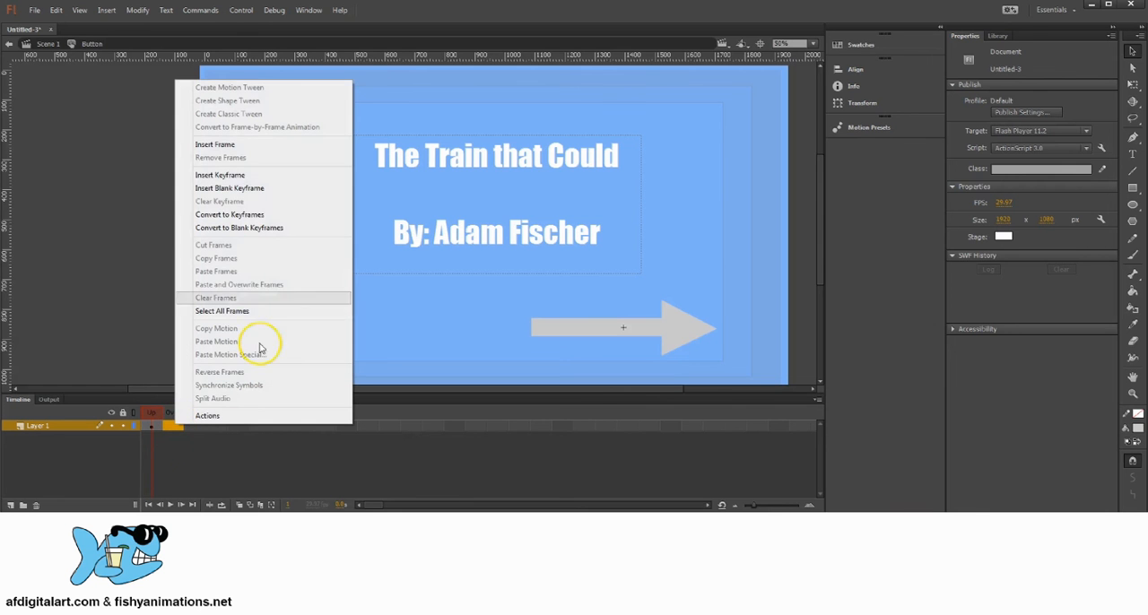
{"action": "left_click", "coordinate": [221, 176]}
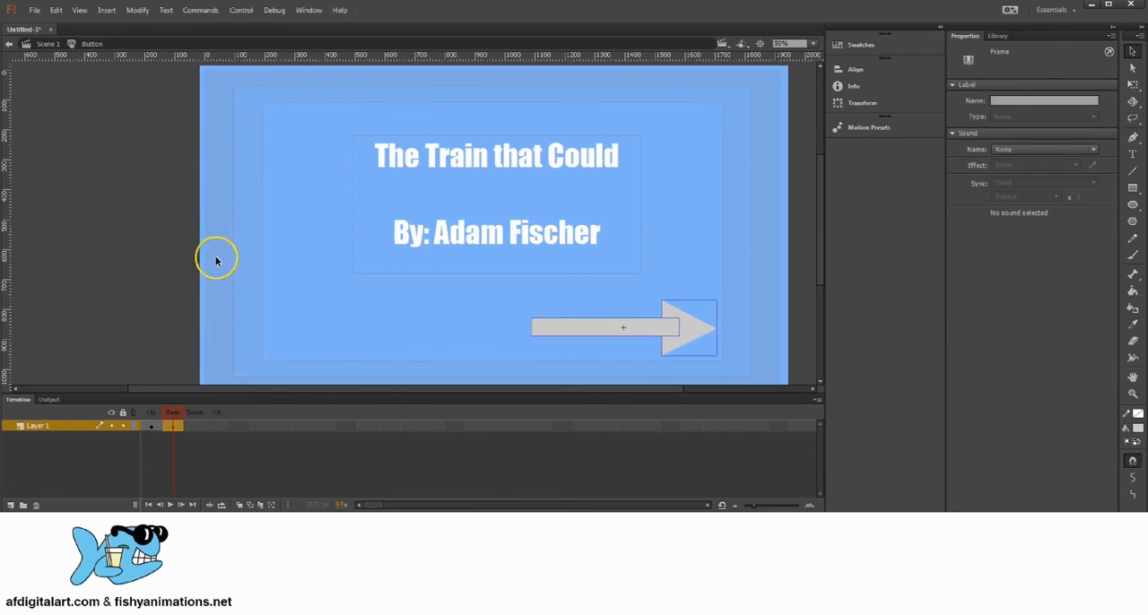
{"action": "left_click", "coordinate": [194, 425]}
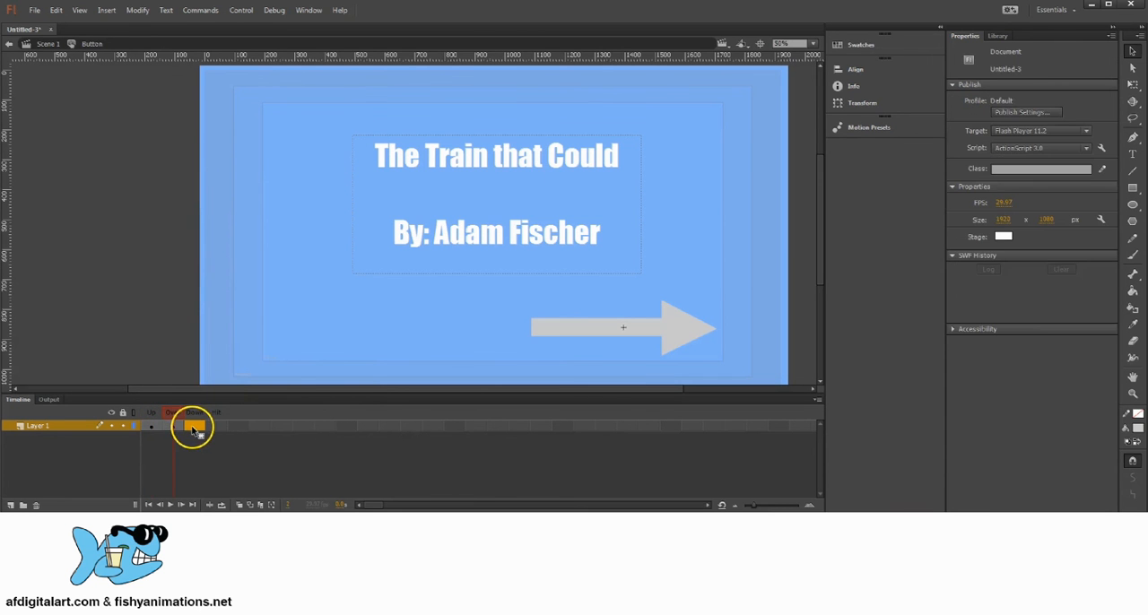
{"action": "right_click", "coordinate": [194, 428]}
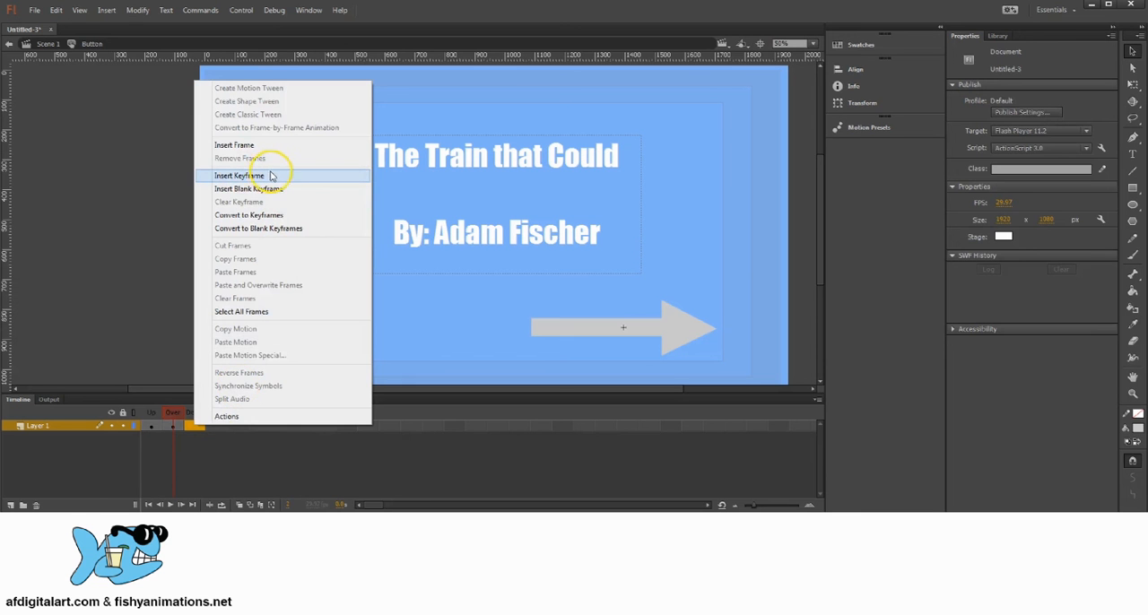
{"action": "left_click", "coordinate": [236, 177]}
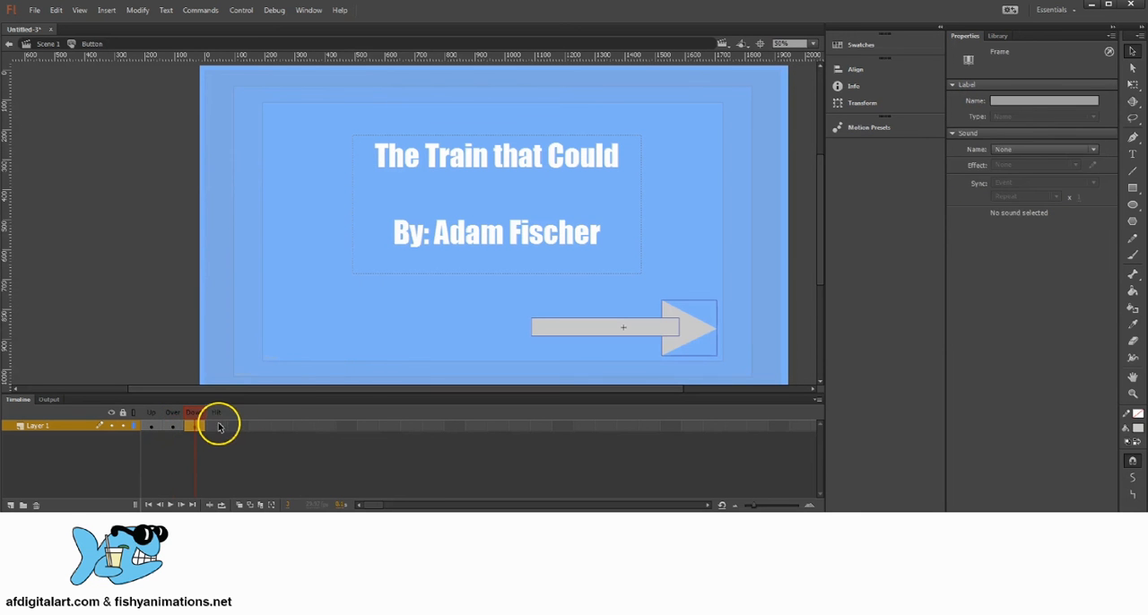
{"action": "left_click", "coordinate": [216, 426]}
{"action": "right_click", "coordinate": [217, 428]}
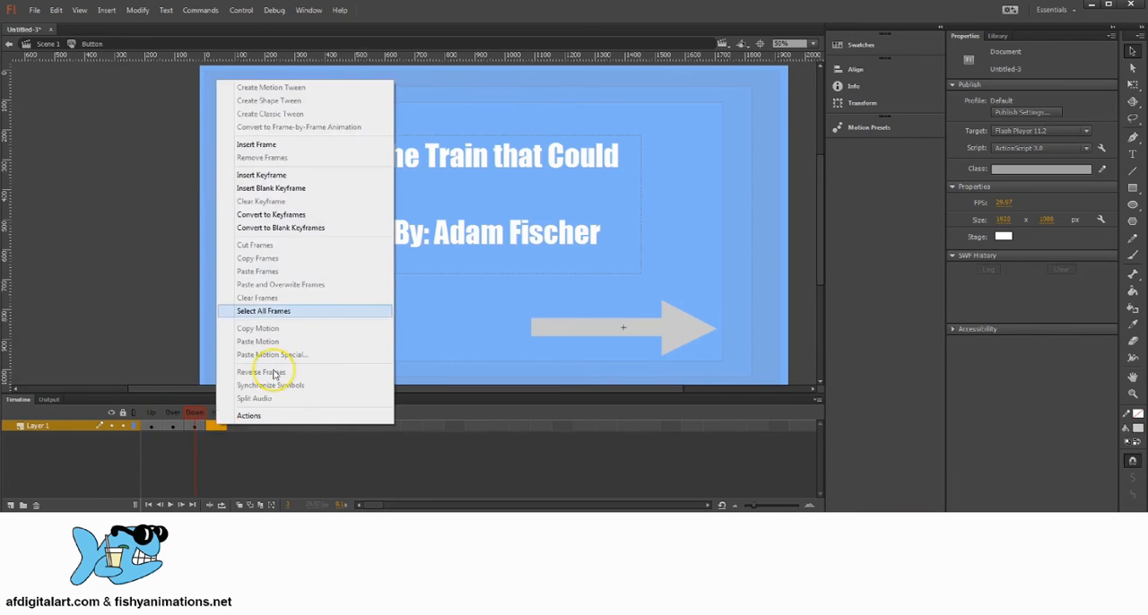
{"action": "left_click", "coordinate": [242, 169]}
Review the arrow artwork in the button's Up, Over, Down and Hit keyframes.
{"action": "left_click", "coordinate": [193, 426]}
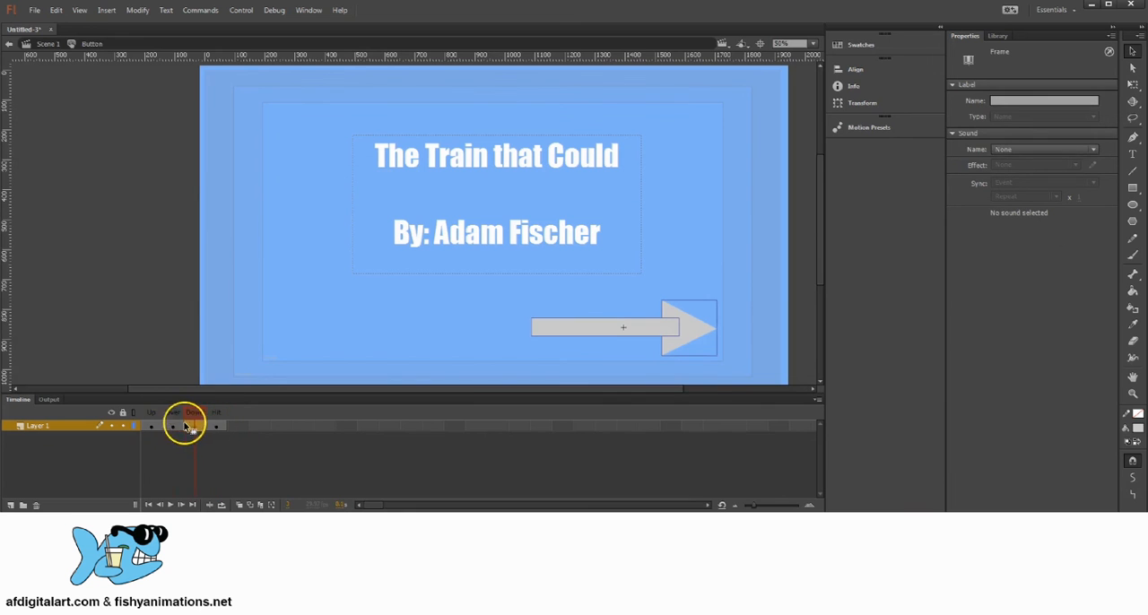
{"action": "left_click", "coordinate": [172, 427]}
{"action": "left_click", "coordinate": [155, 427]}
{"action": "left_click", "coordinate": [171, 427]}
{"action": "left_click", "coordinate": [199, 429]}
{"action": "left_click", "coordinate": [216, 427]}
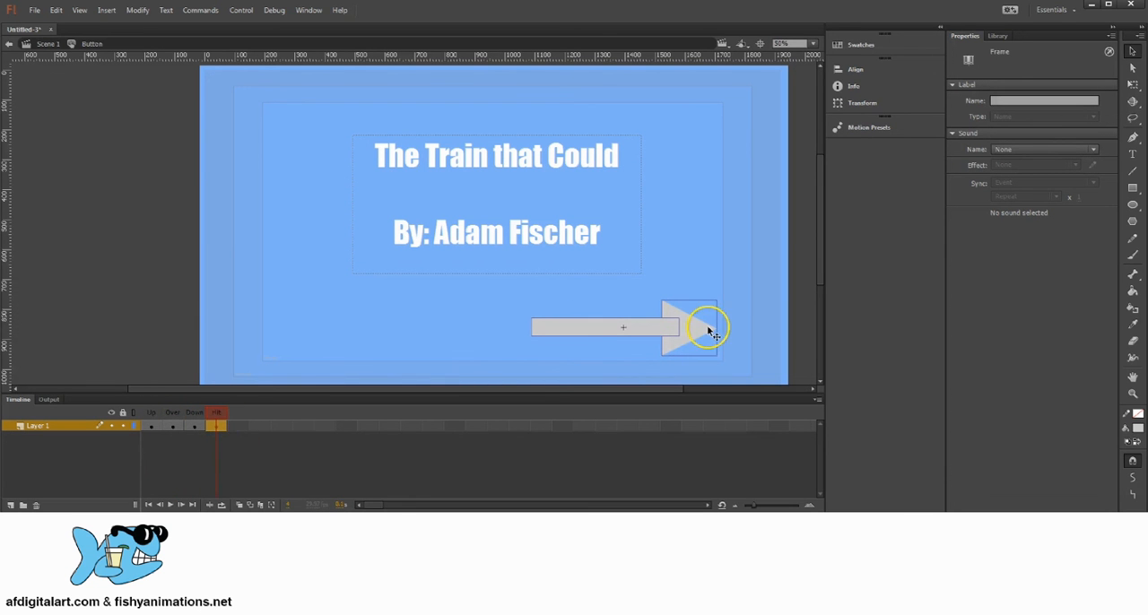
{"action": "left_click_drag", "start_coordinate": [180, 415], "coordinate": [153, 428]}
{"action": "left_click", "coordinate": [154, 427]}
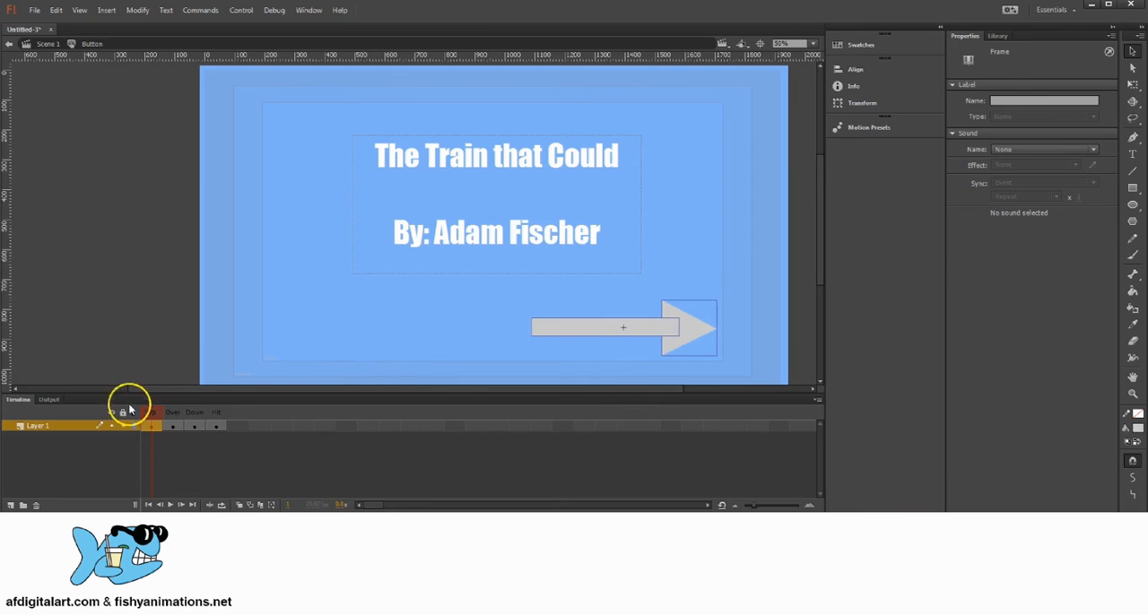
{"action": "left_click", "coordinate": [172, 426]}
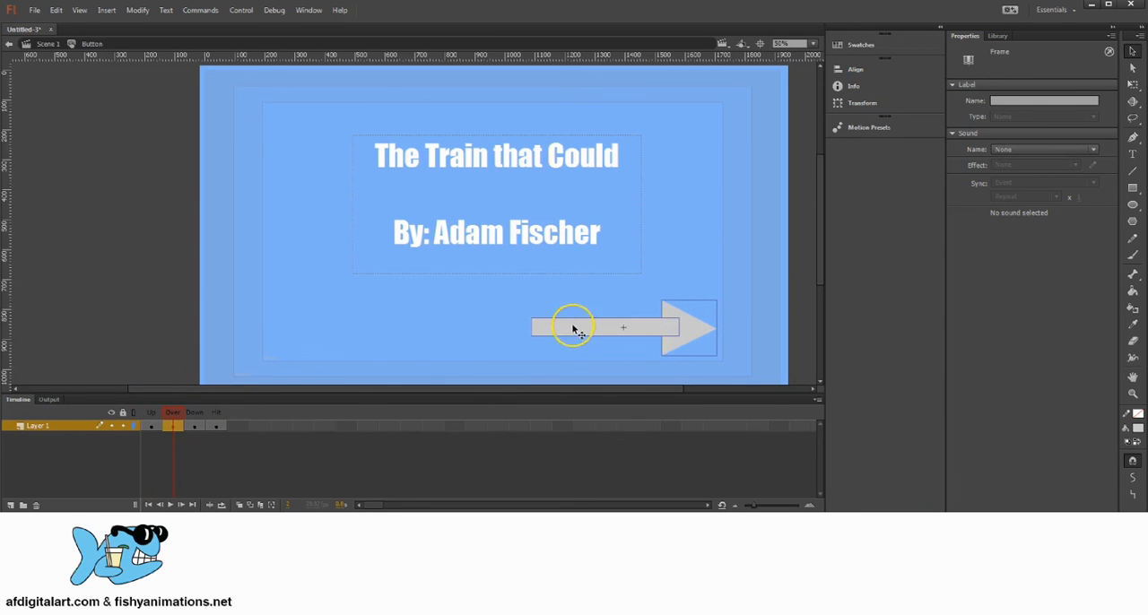
{"action": "left_click", "coordinate": [203, 425]}
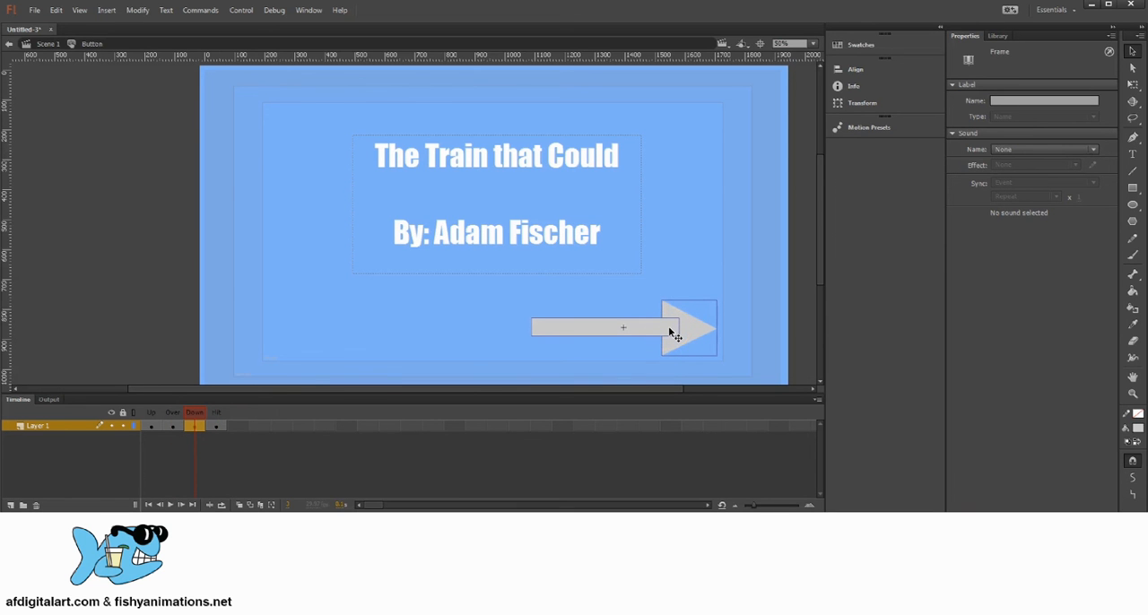
{"action": "left_click", "coordinate": [216, 425]}
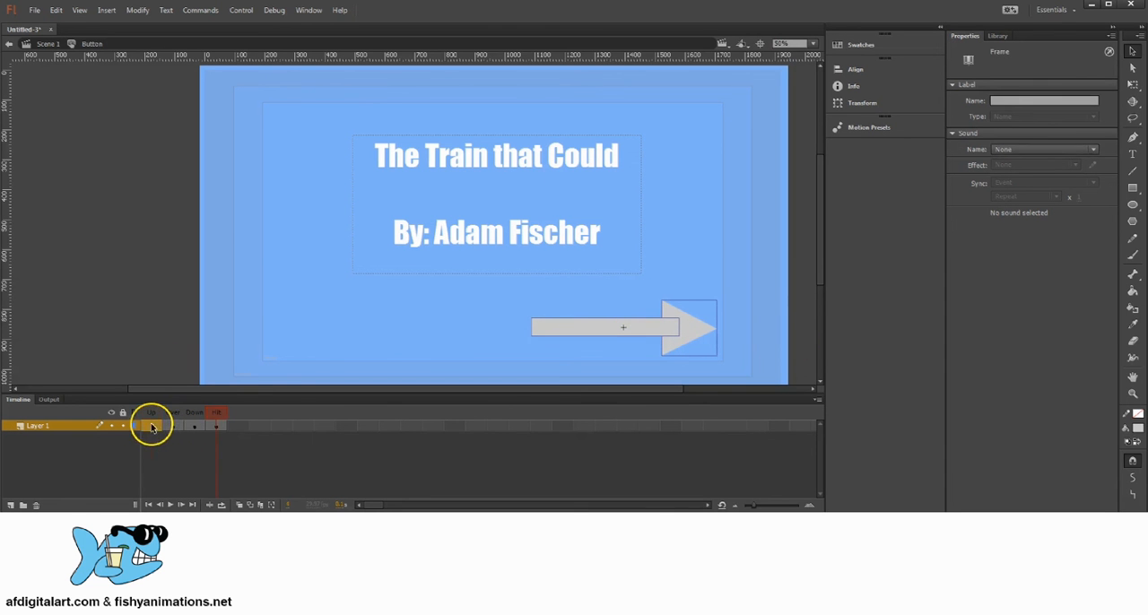
Go to the button's Up frame and start placing text on the arrow with the Text tool.
{"action": "left_click", "coordinate": [150, 427]}
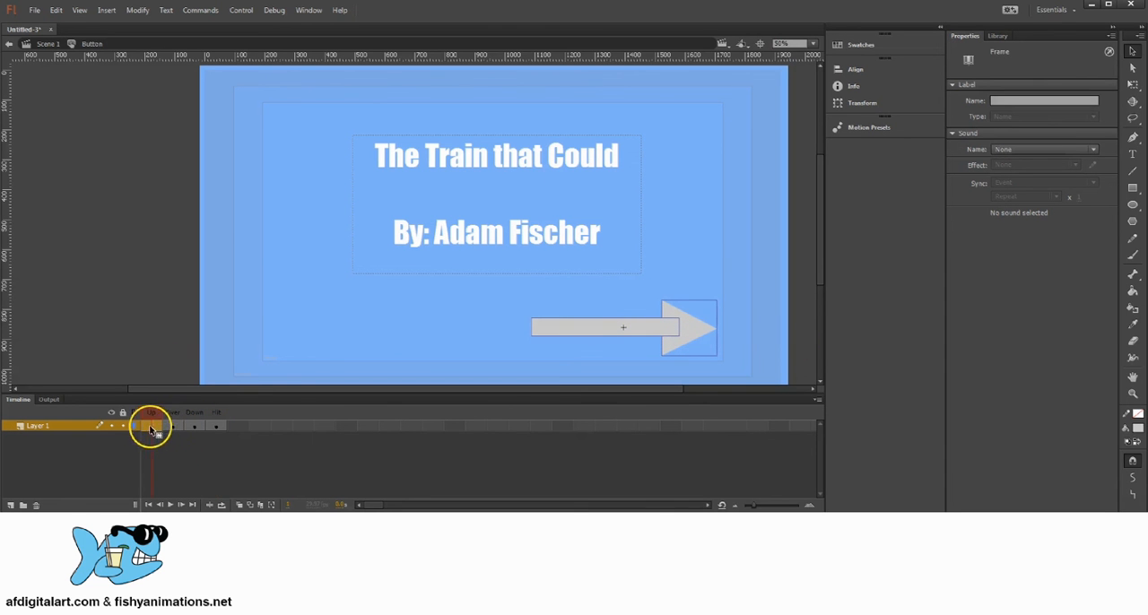
{"action": "left_click", "coordinate": [1133, 155]}
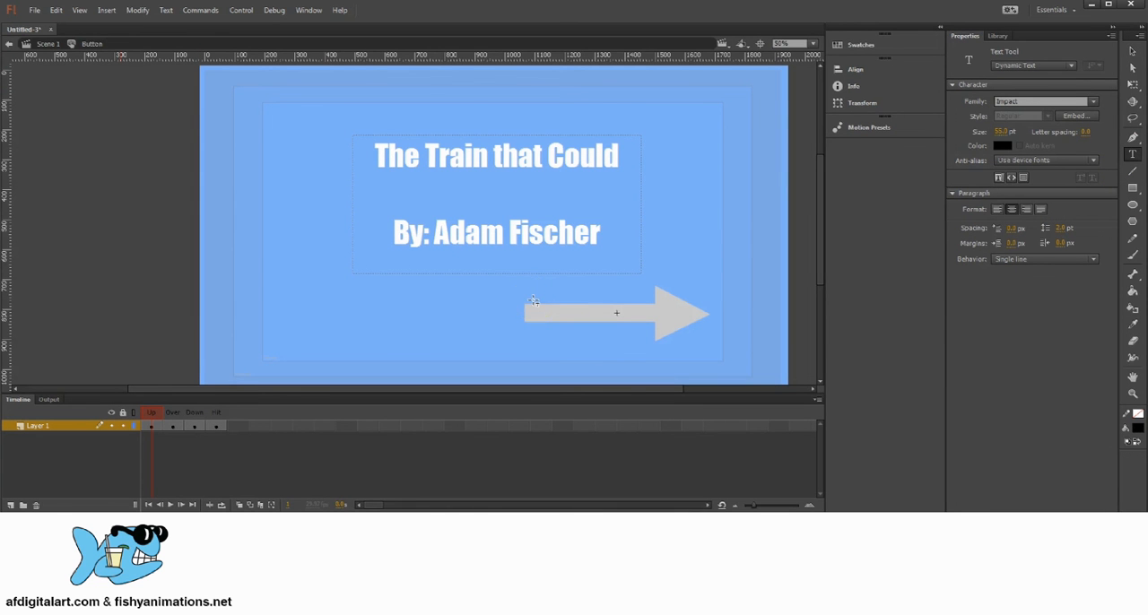
{"action": "left_click", "coordinate": [688, 308]}
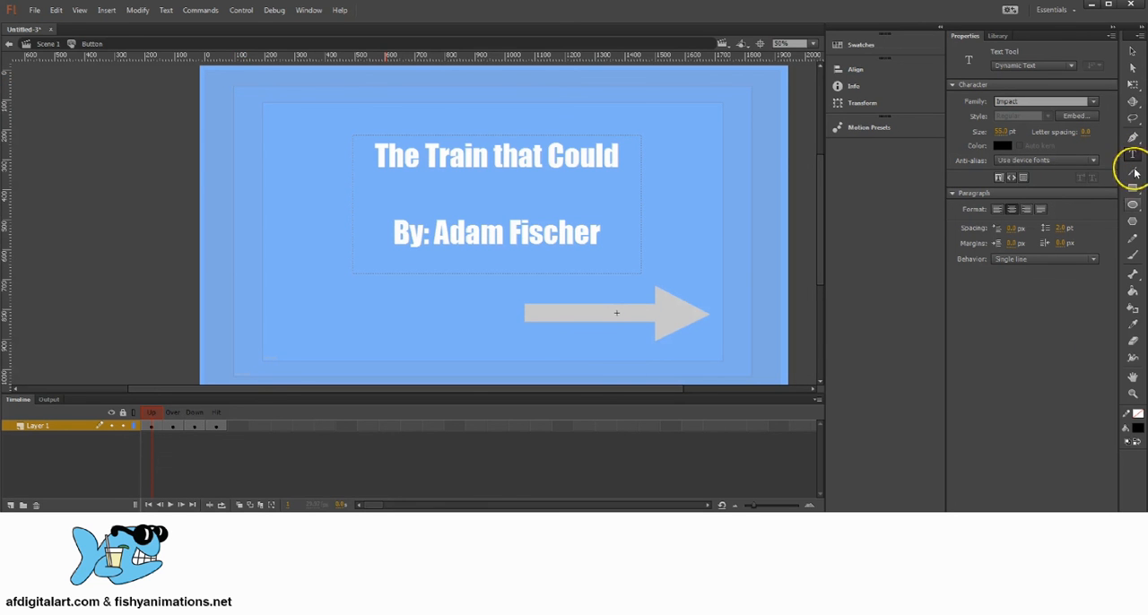
Add a black Impact text label reading "Go to Next Page" to the button's Up frame and move it onto the arrow.
{"action": "left_click", "coordinate": [1138, 429]}
{"action": "left_click", "coordinate": [965, 467]}
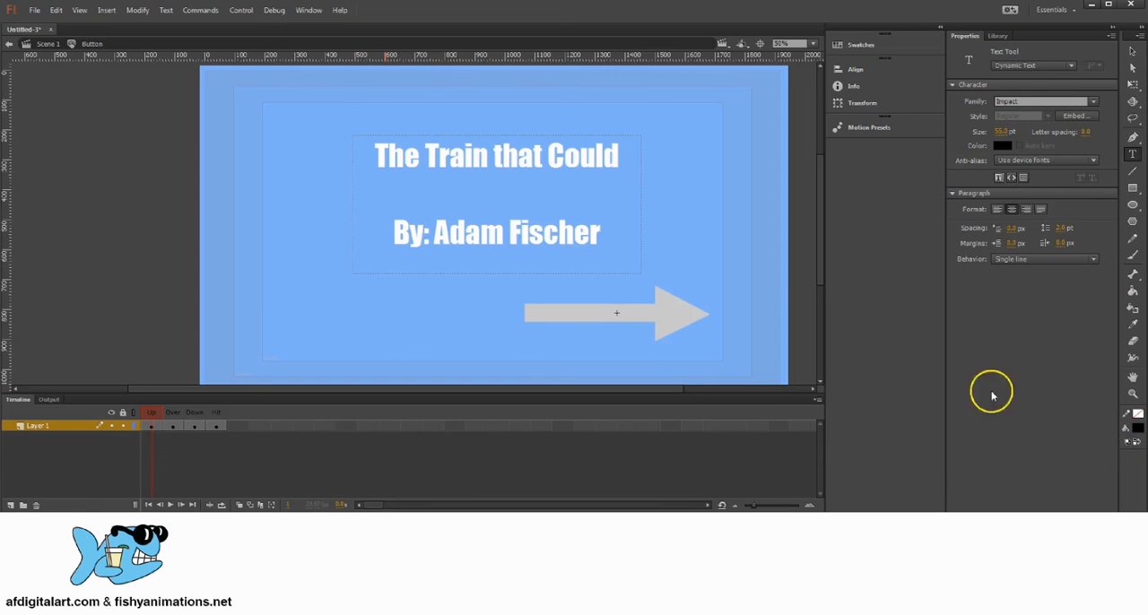
{"action": "left_click", "coordinate": [1001, 145]}
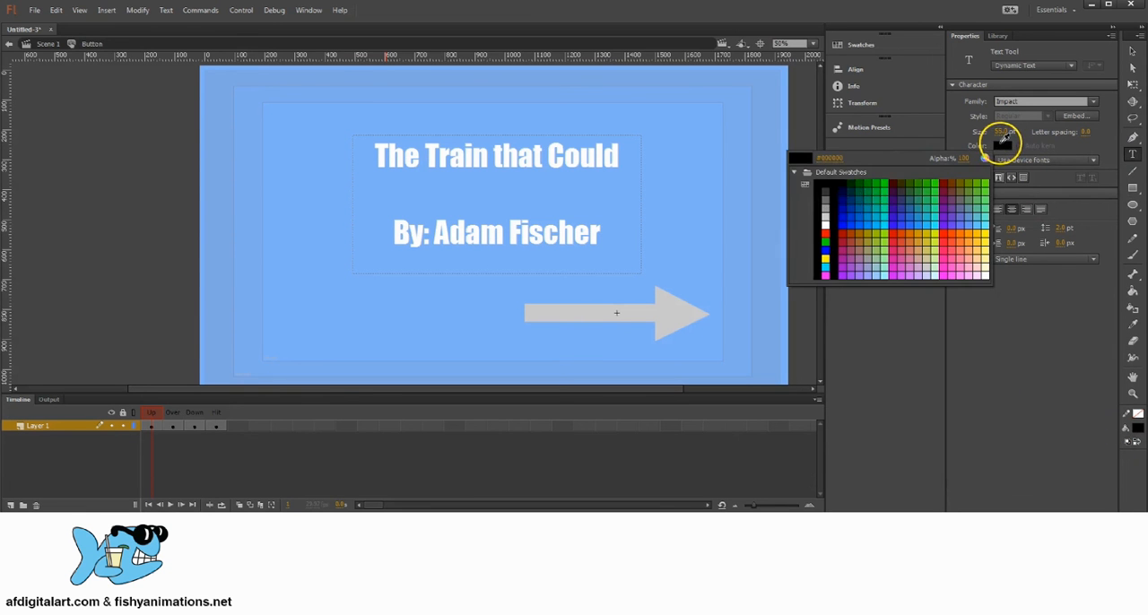
{"action": "left_click", "coordinate": [824, 183]}
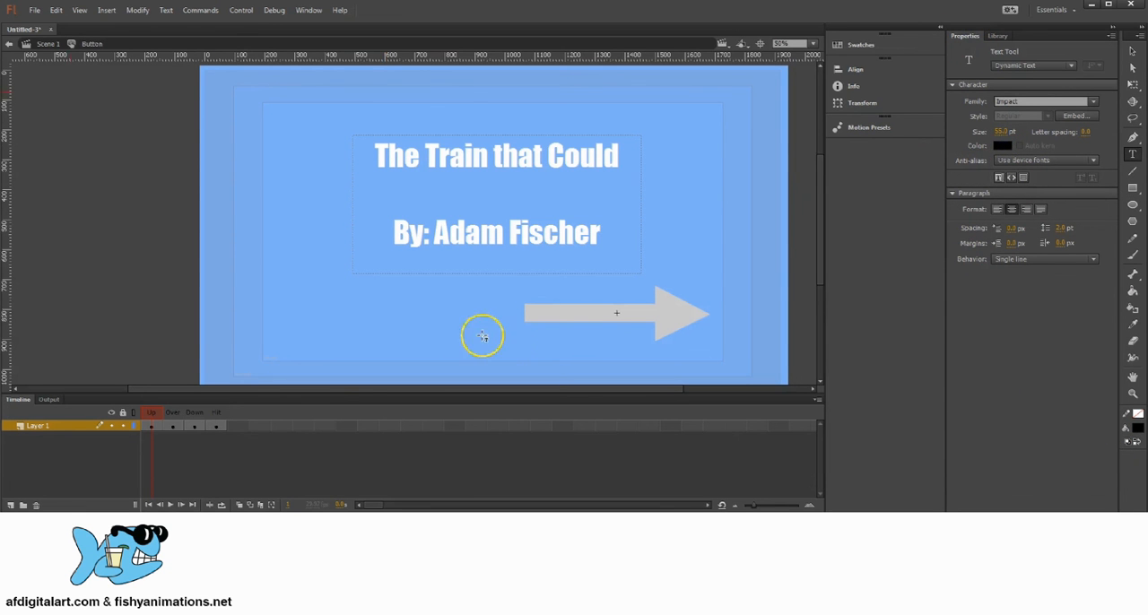
{"action": "left_click_drag", "start_coordinate": [517, 266], "coordinate": [702, 306]}
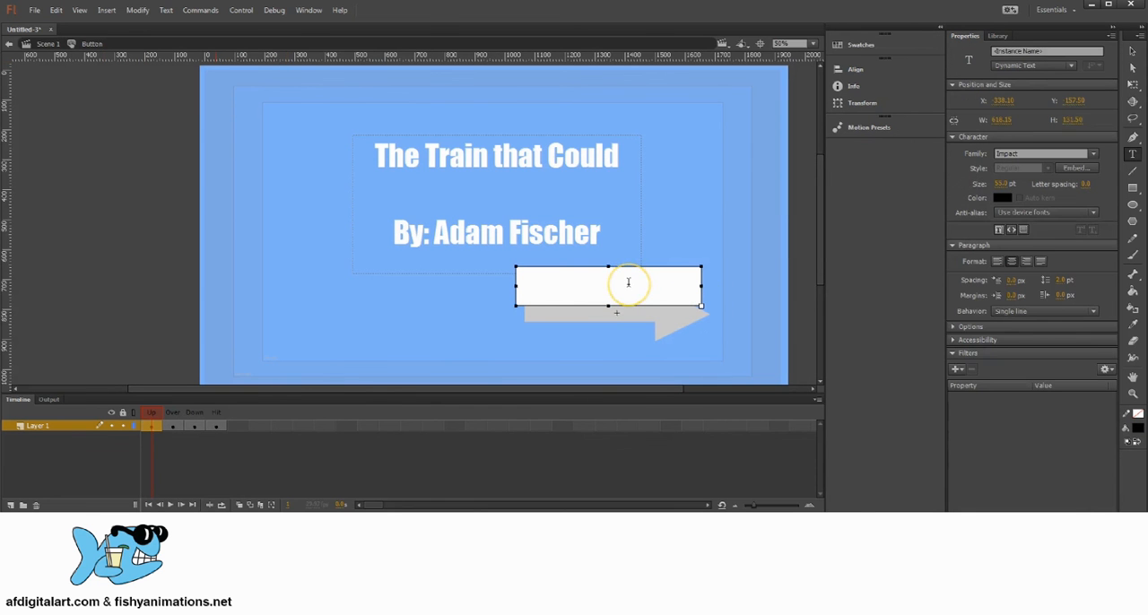
{"action": "type", "text": "Go to"}
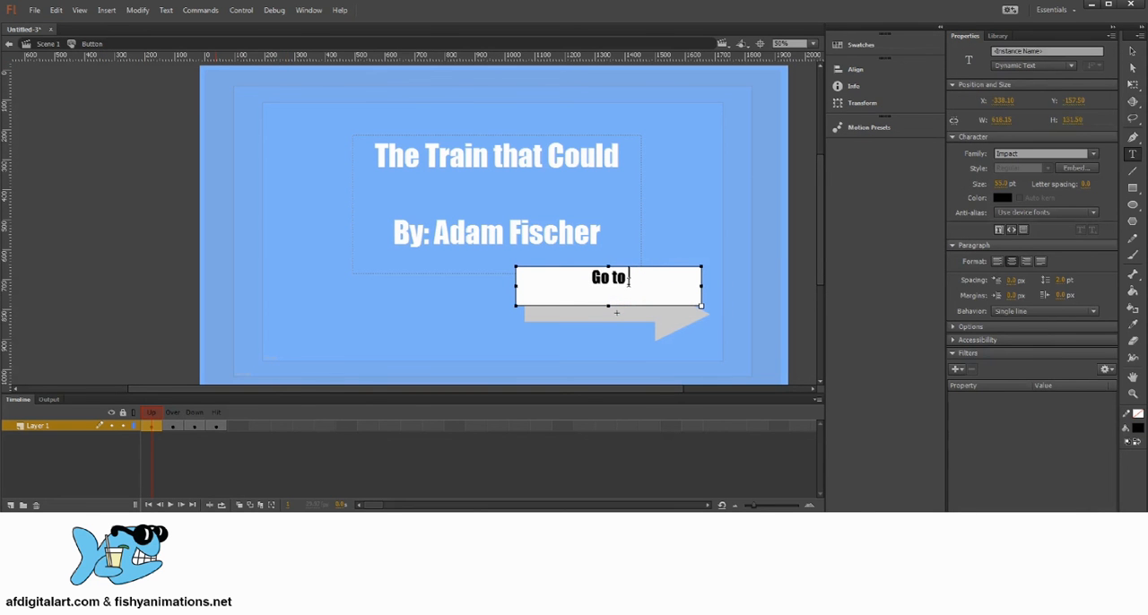
{"action": "type", "text": " Next Page"}
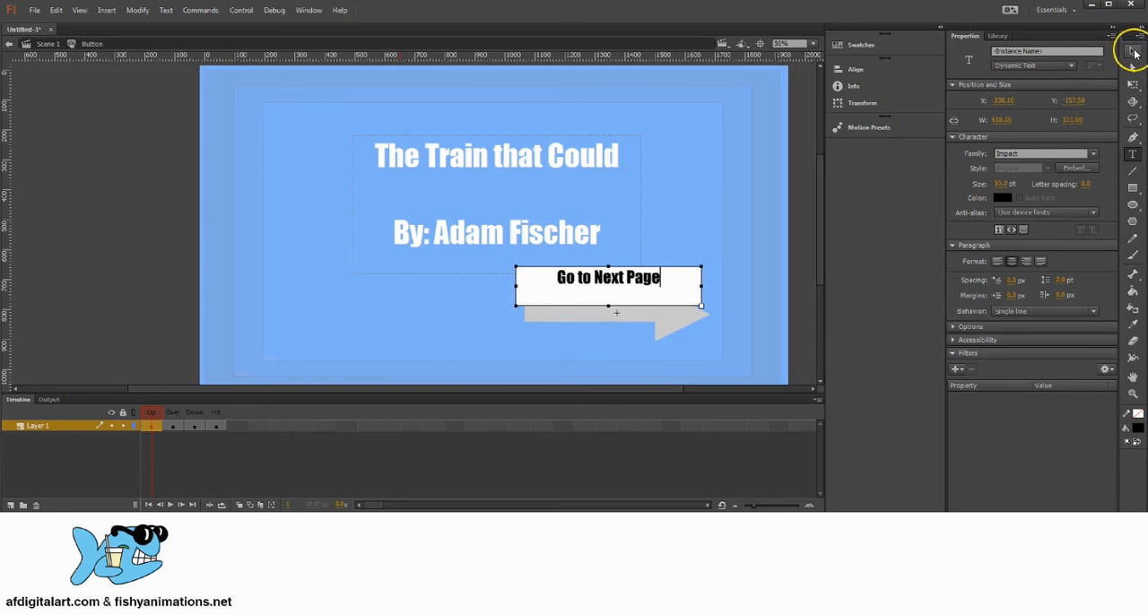
{"action": "left_click", "coordinate": [1134, 54]}
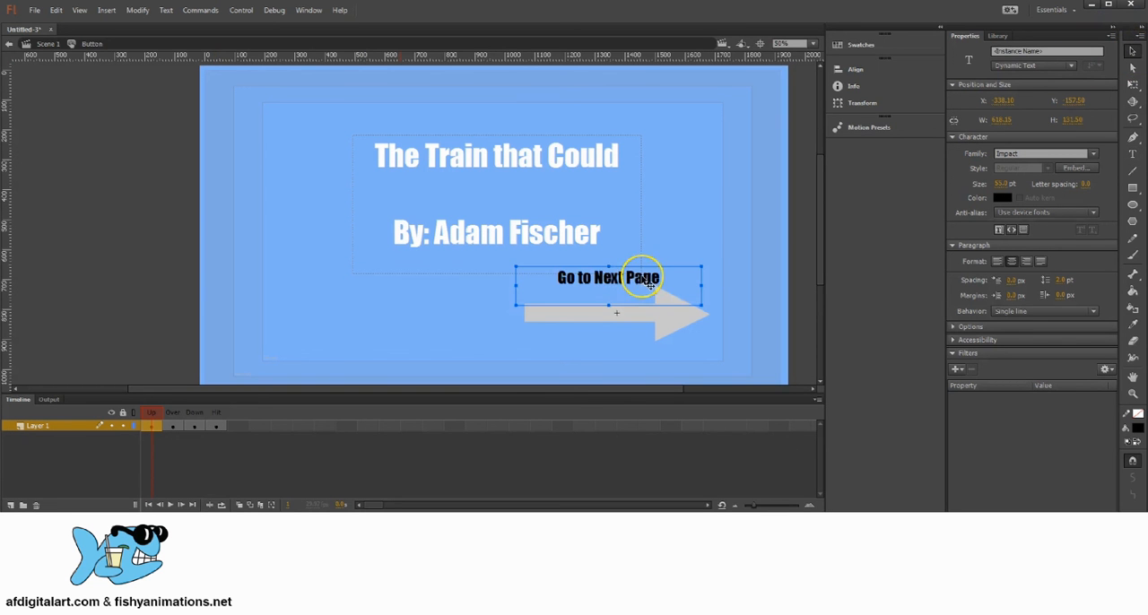
{"action": "left_click_drag", "start_coordinate": [632, 280], "coordinate": [649, 321]}
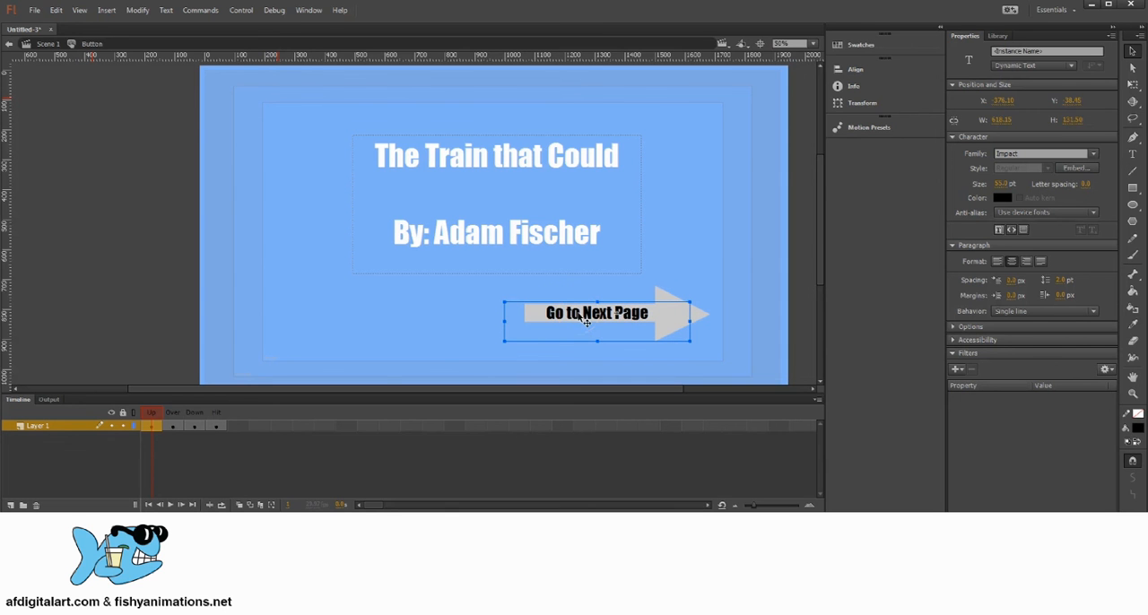
Shrink the label's text box around its single line of text to about 534 px wide and 86 px high.
{"action": "double_click", "coordinate": [647, 315]}
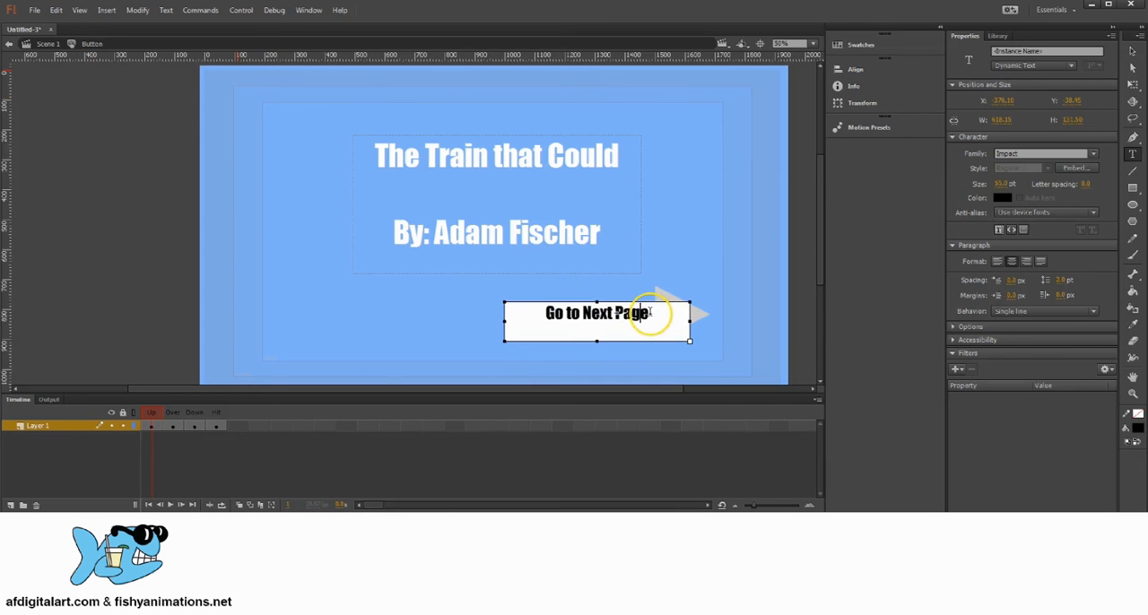
{"action": "left_click_drag", "start_coordinate": [653, 315], "coordinate": [512, 315]}
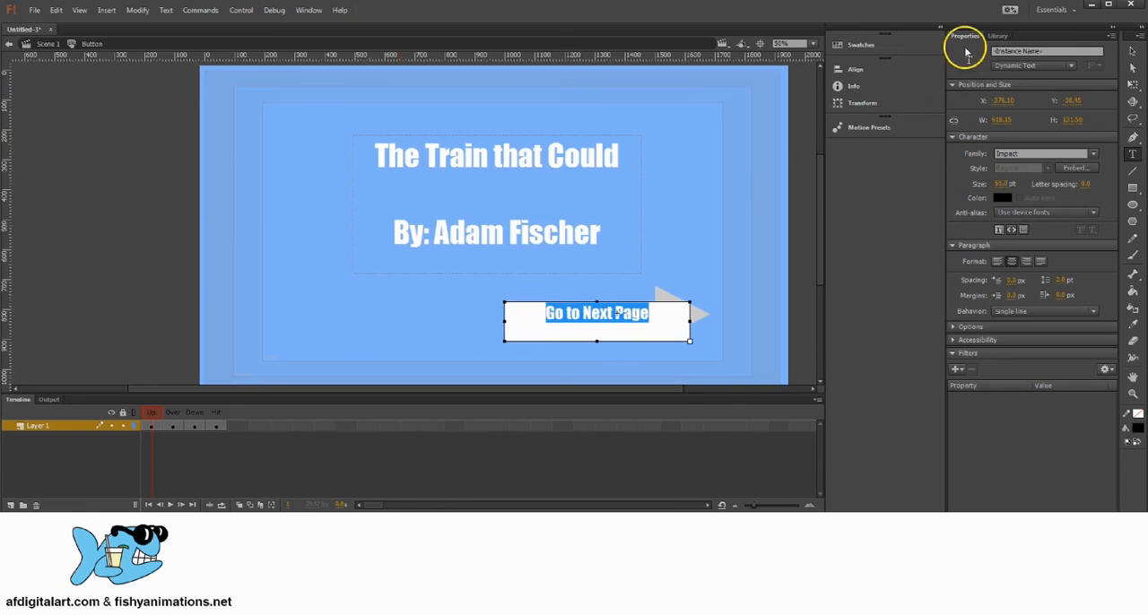
{"action": "left_click", "coordinate": [1002, 182]}
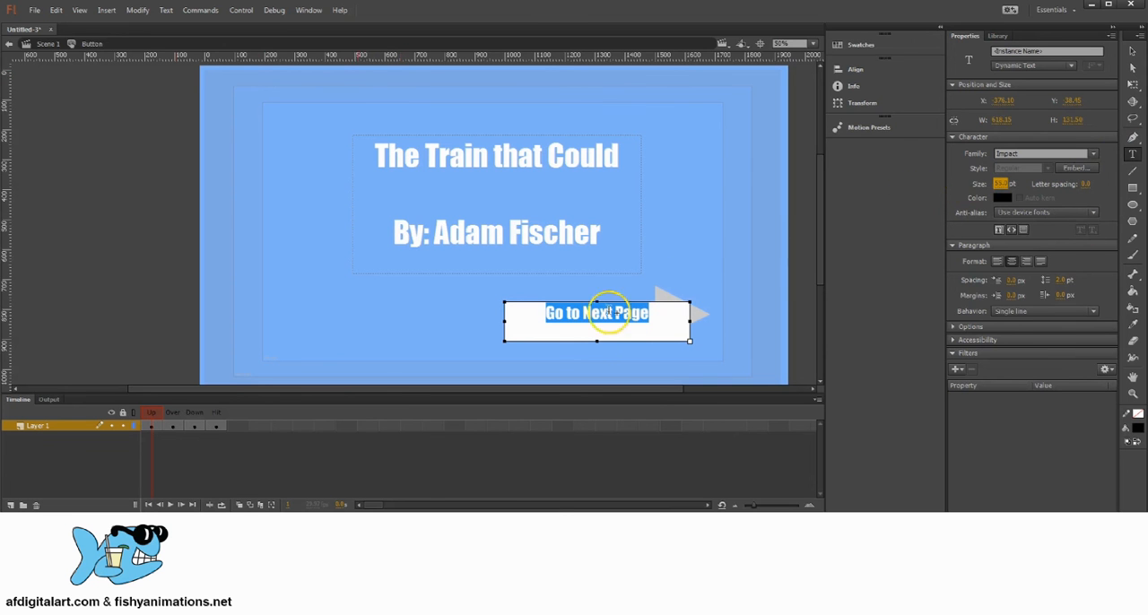
{"action": "mouse_move", "coordinate": [597, 342]}
{"action": "left_mouse_down"}
{"action": "mouse_move", "coordinate": [590, 356]}
{"action": "mouse_move", "coordinate": [601, 325]}
{"action": "mouse_move", "coordinate": [597, 338]}
{"action": "left_mouse_up"}
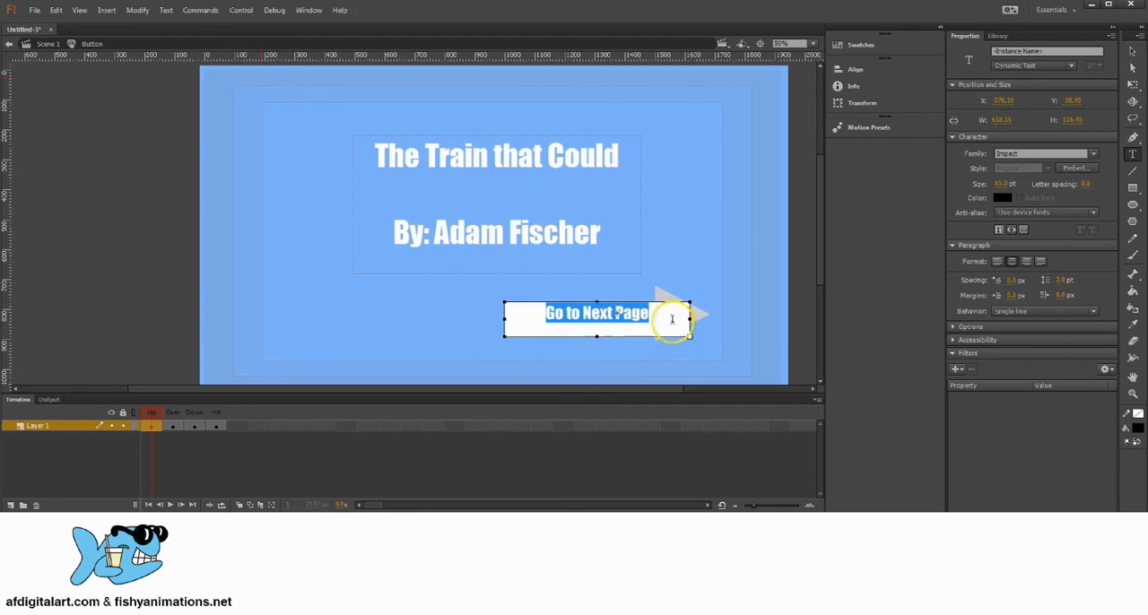
{"action": "left_click_drag", "start_coordinate": [690, 318], "coordinate": [603, 323]}
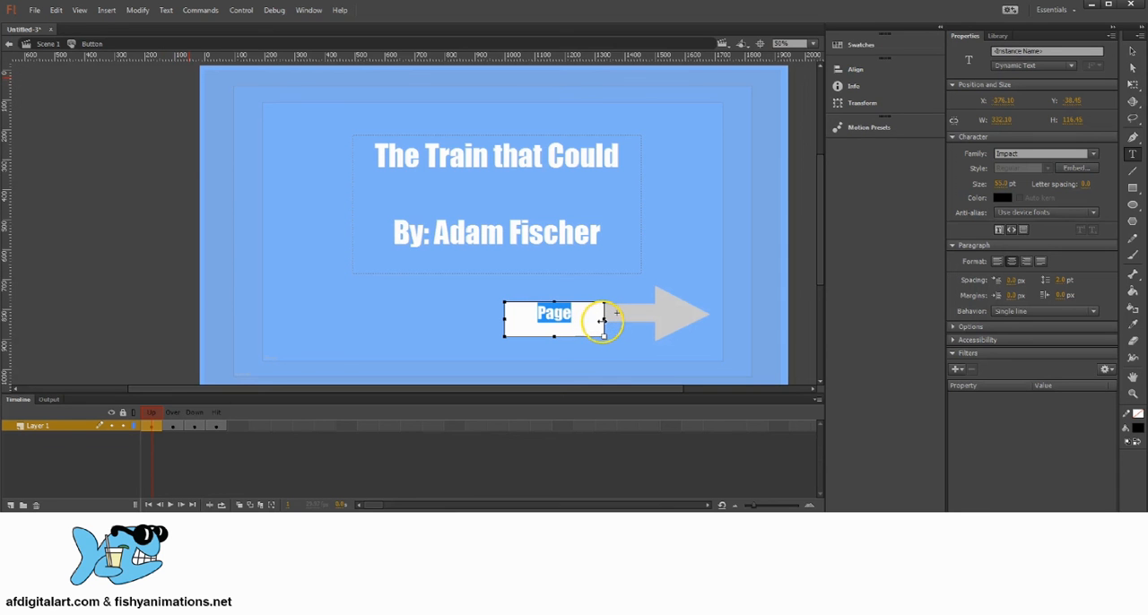
{"action": "left_click", "coordinate": [1132, 153]}
{"action": "left_click_drag", "start_coordinate": [656, 316], "coordinate": [661, 320]}
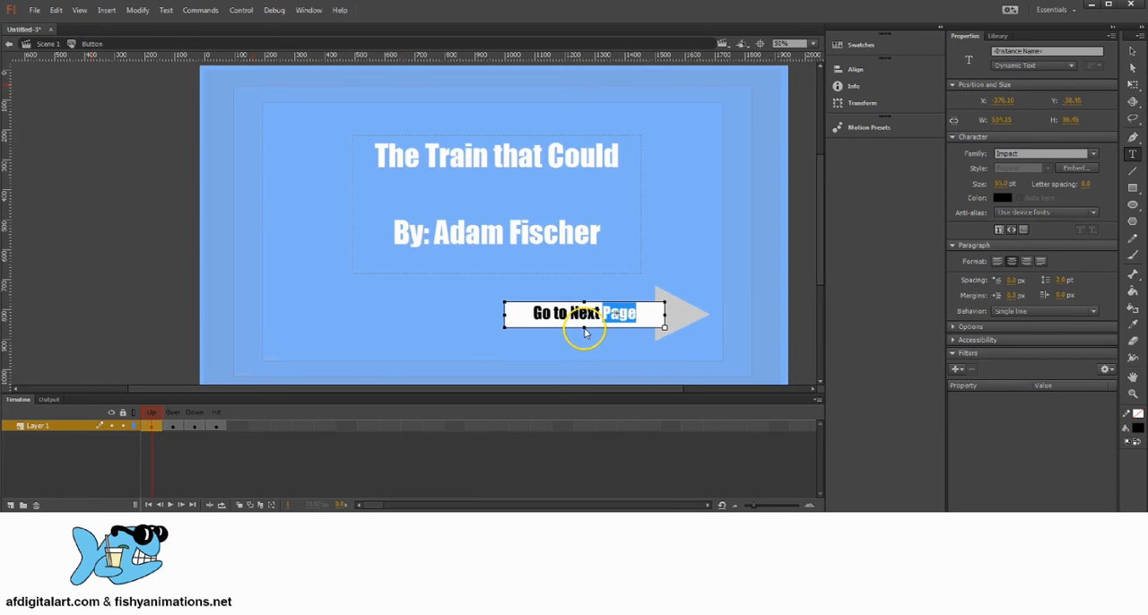
Centre the "Go to Next Page" label on the arrow's shaft and fine-tune its position in small nudges.
{"action": "left_click", "coordinate": [1133, 50]}
{"action": "left_click", "coordinate": [1134, 52]}
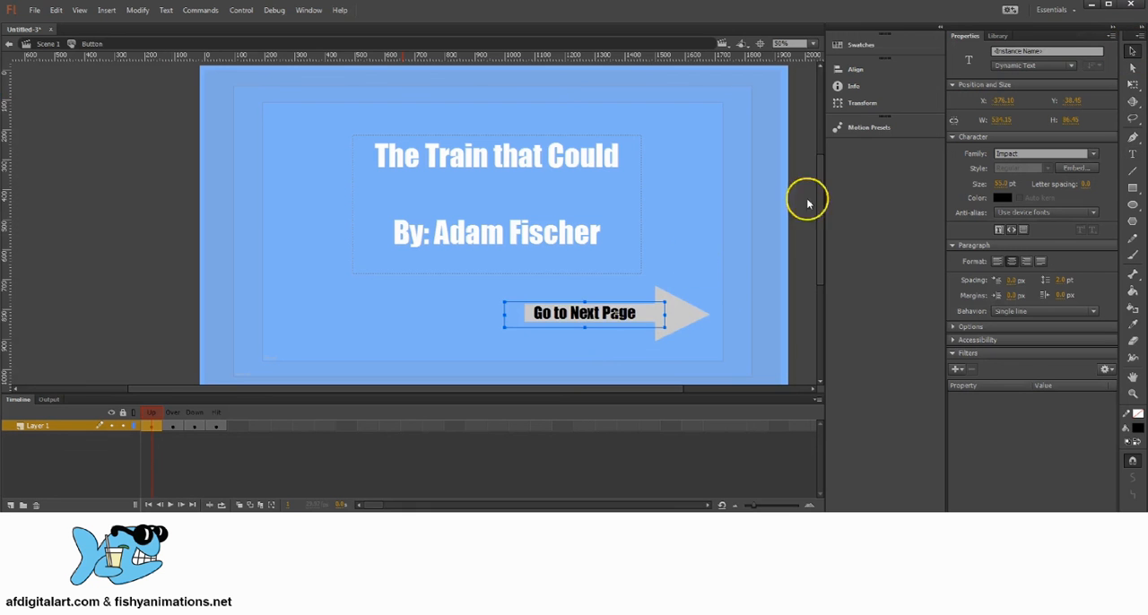
{"action": "mouse_move", "coordinate": [639, 321]}
{"action": "left_mouse_down"}
{"action": "mouse_move", "coordinate": [651, 320]}
{"action": "mouse_move", "coordinate": [582, 316]}
{"action": "mouse_move", "coordinate": [644, 317]}
{"action": "left_mouse_up"}
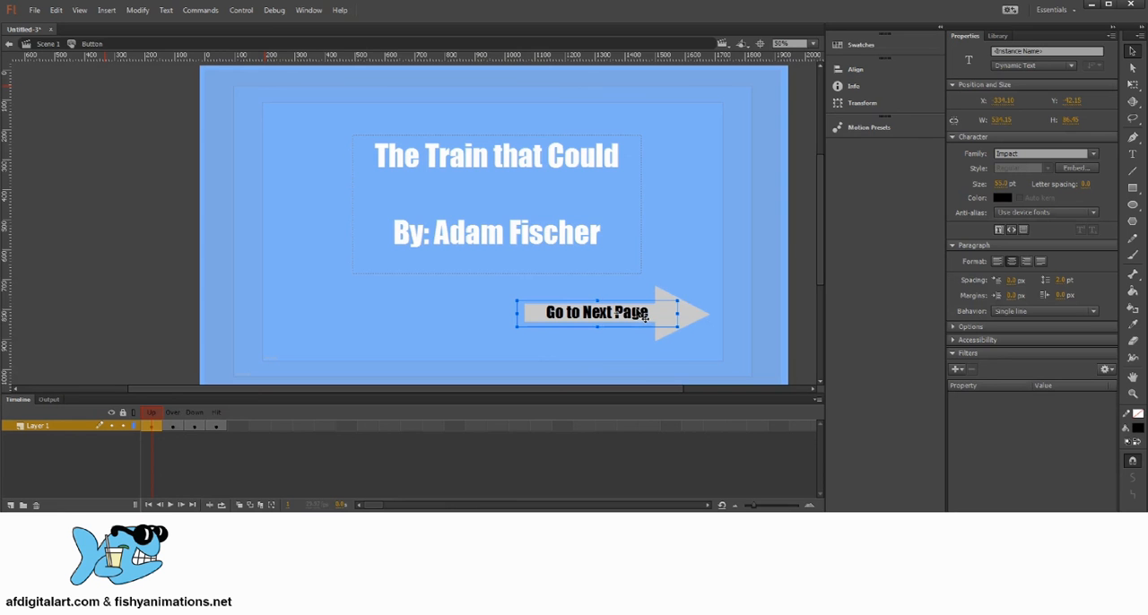
{"action": "key", "text": "Down"}
{"action": "key", "text": "Down"}
{"action": "key", "text": "Up"}
{"action": "key", "text": "Up"}
{"action": "key", "text": "Down"}
{"action": "key", "text": "Left"}
{"action": "key", "text": "Up"}
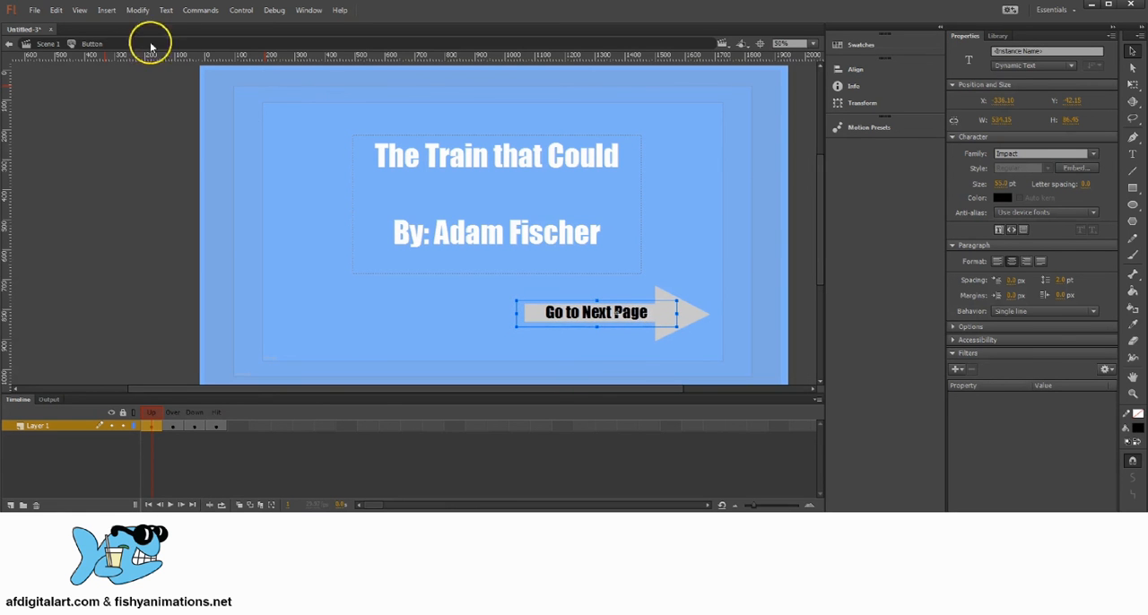
Return to Scene 1 and shift the arrow button about 10 px right and 16 px down.
{"action": "left_click", "coordinate": [46, 44]}
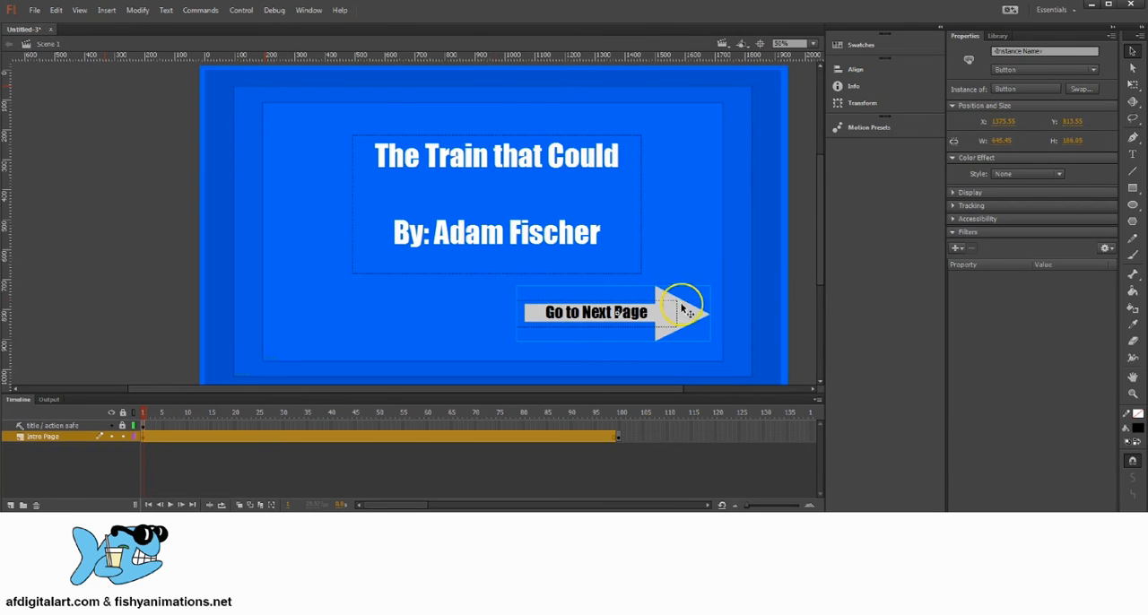
{"action": "mouse_move", "coordinate": [683, 316]}
{"action": "left_mouse_down"}
{"action": "mouse_move", "coordinate": [607, 280]}
{"action": "mouse_move", "coordinate": [581, 329]}
{"action": "mouse_move", "coordinate": [689, 334]}
{"action": "mouse_move", "coordinate": [679, 309]}
{"action": "left_mouse_up"}
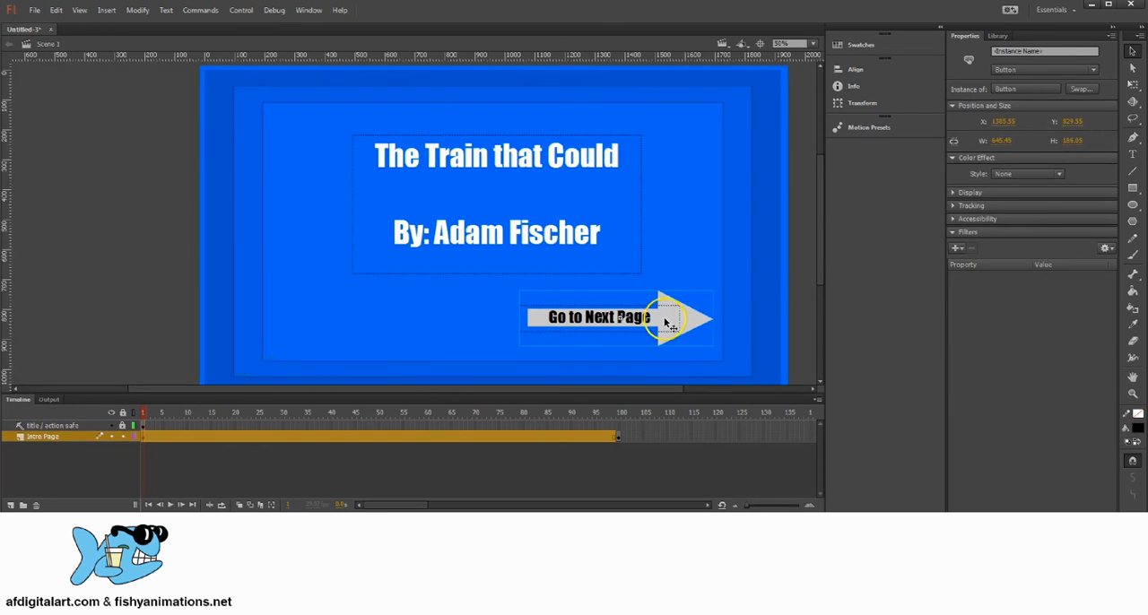
Reopen the arrow button for editing, check its other state frames, and copy the label from the Up frame.
{"action": "double_click", "coordinate": [668, 325]}
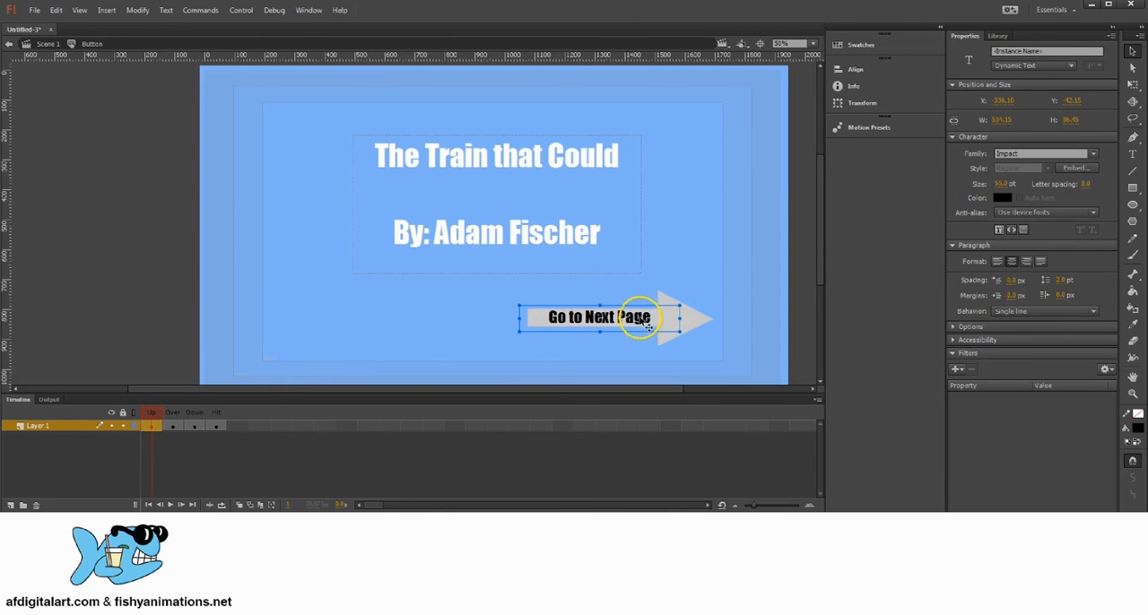
{"action": "left_click", "coordinate": [173, 418]}
{"action": "left_click", "coordinate": [216, 418]}
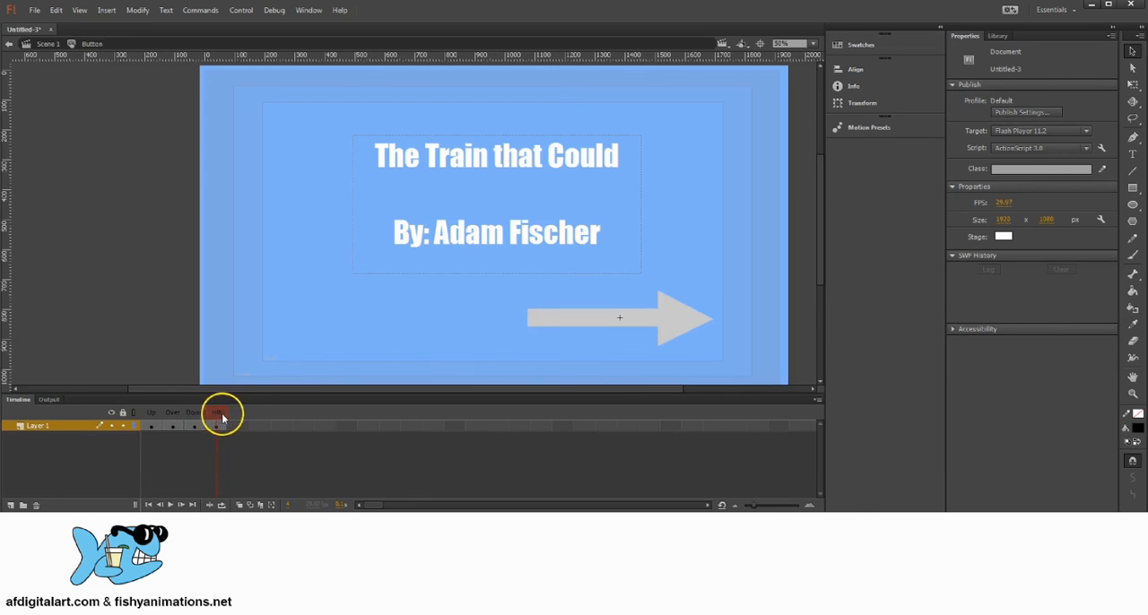
{"action": "left_click", "coordinate": [152, 418]}
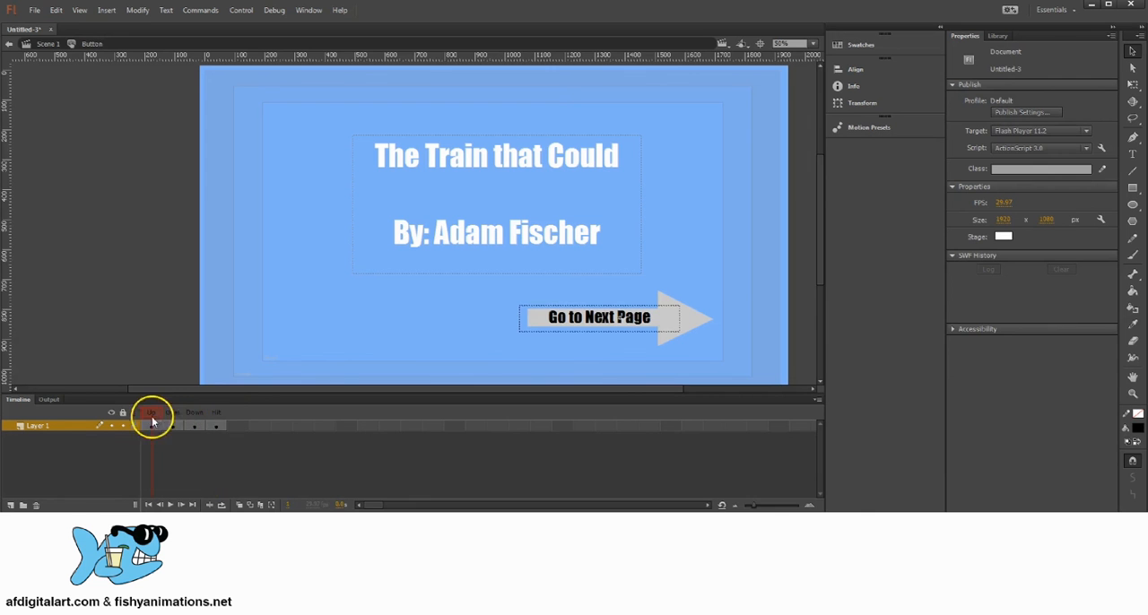
{"action": "left_click", "coordinate": [642, 328]}
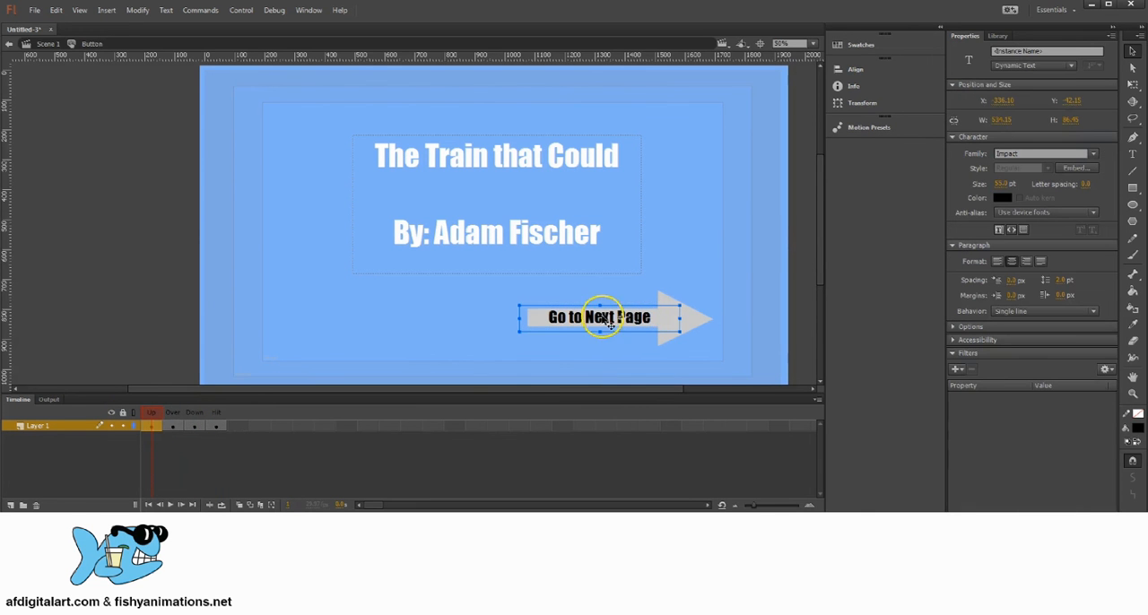
{"action": "left_click", "coordinate": [56, 10]}
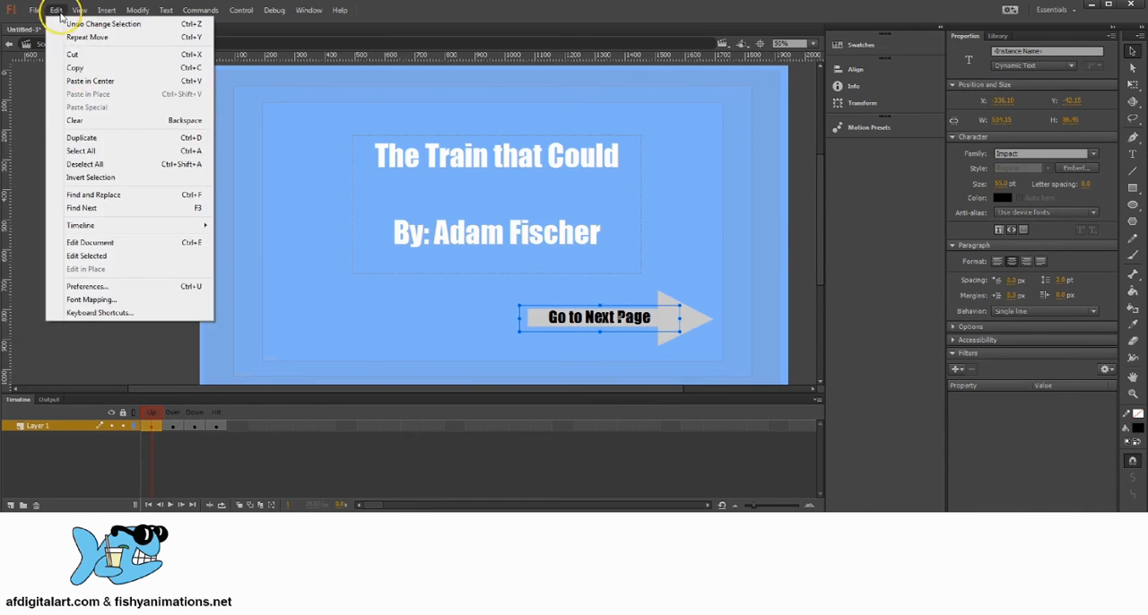
{"action": "left_click", "coordinate": [76, 70]}
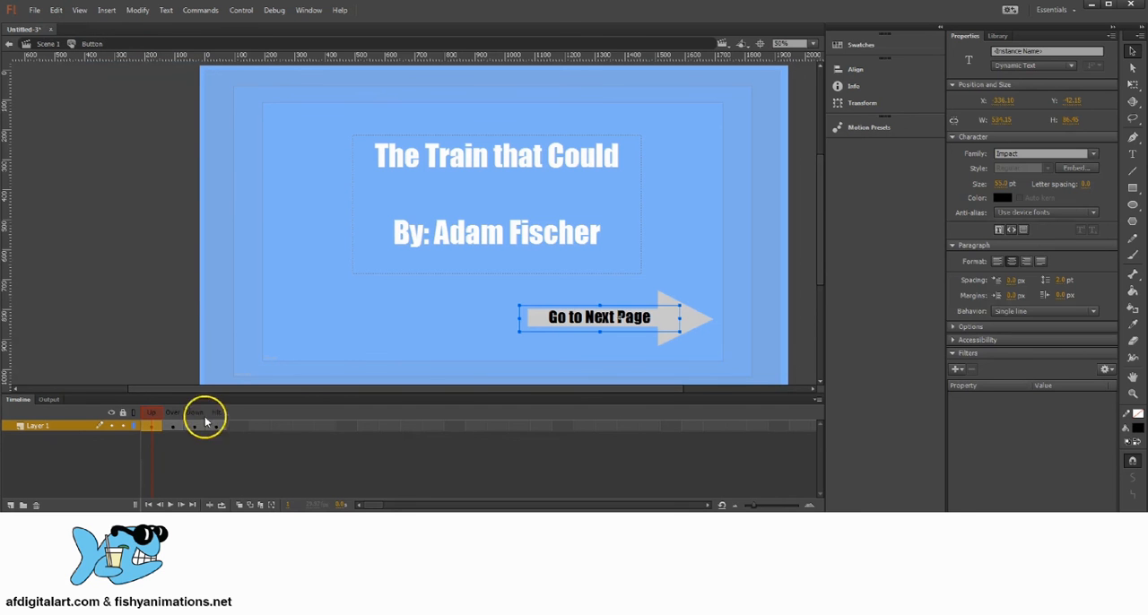
Paste the copied label in place into the button's Over, Down and Hit frames.
{"action": "left_click", "coordinate": [171, 425]}
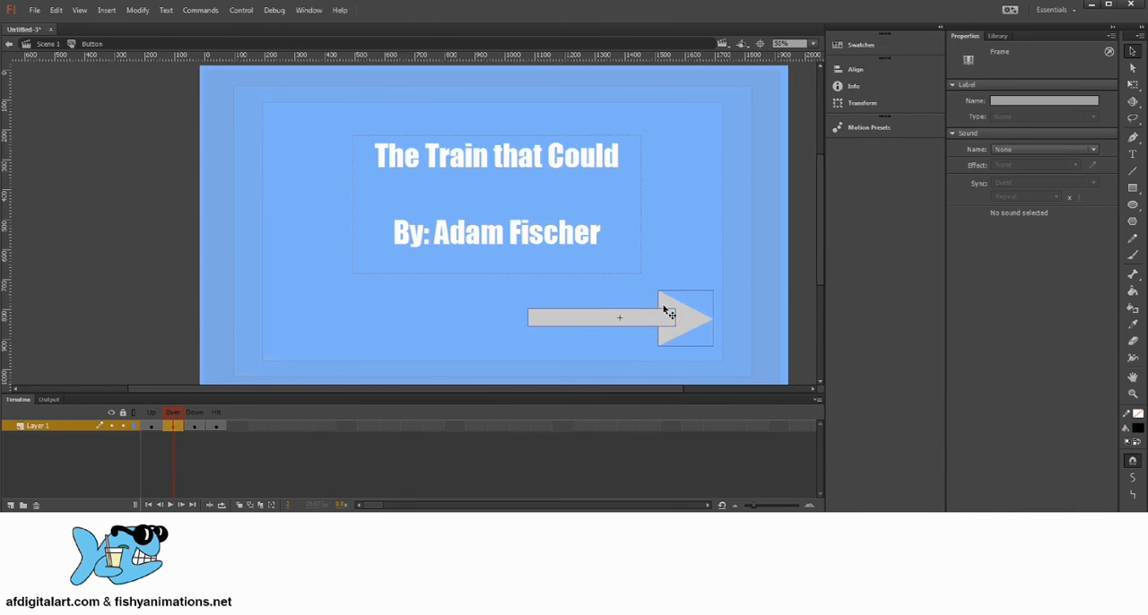
{"action": "left_click", "coordinate": [55, 10]}
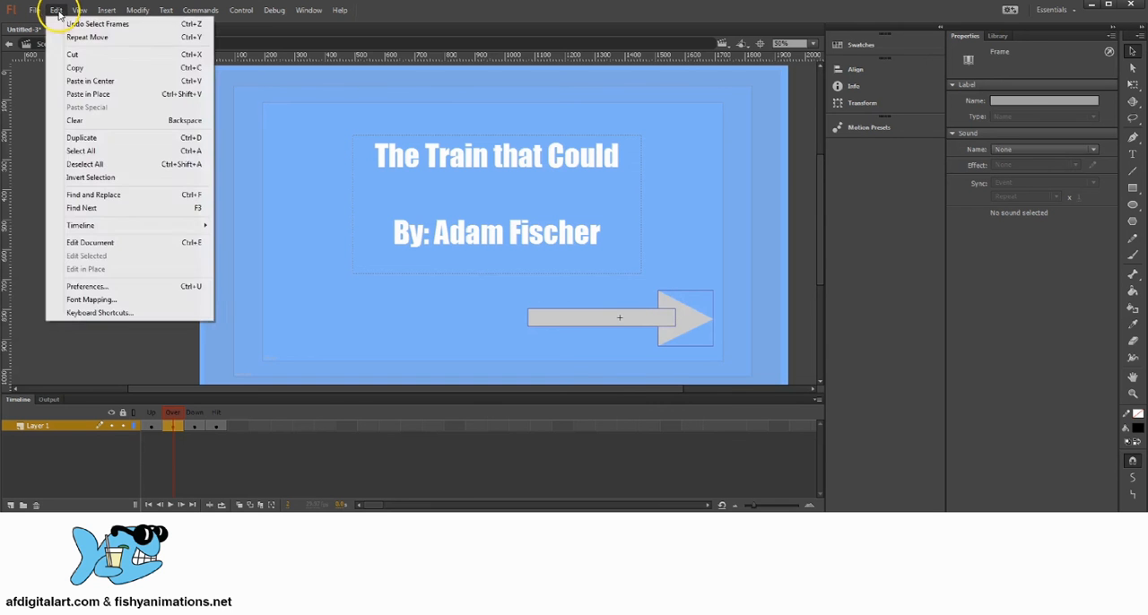
{"action": "left_click", "coordinate": [99, 95]}
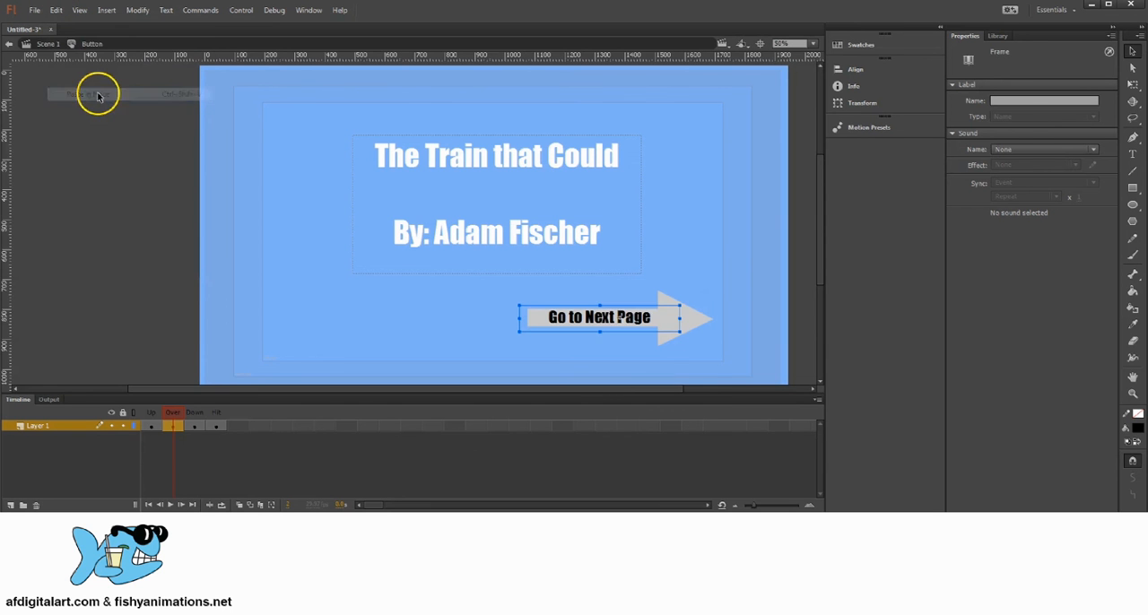
{"action": "left_click", "coordinate": [195, 425]}
{"action": "left_click", "coordinate": [56, 11]}
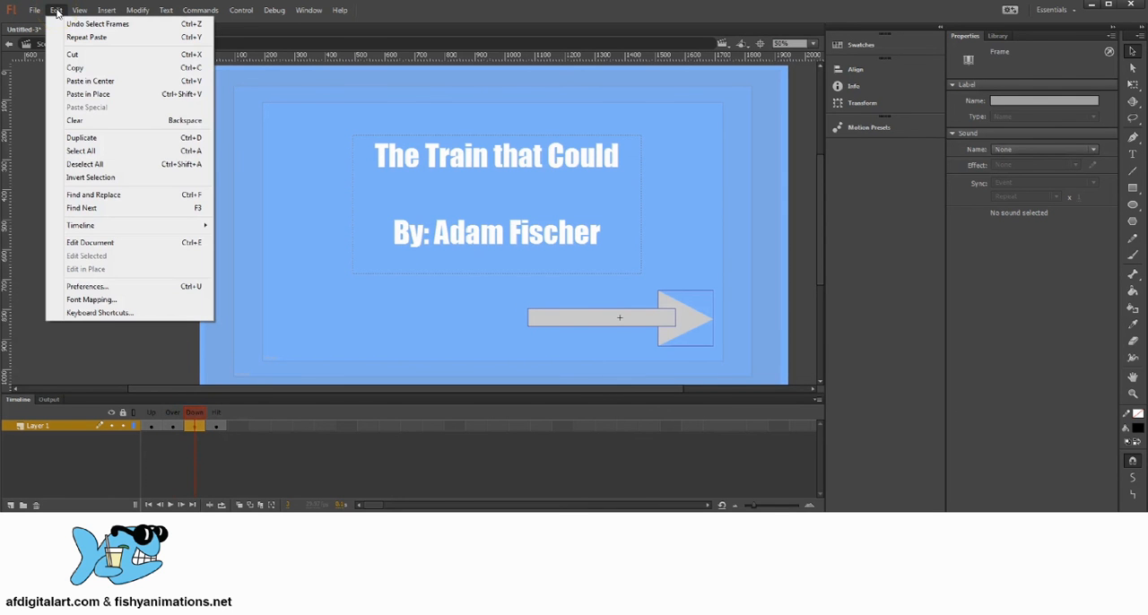
{"action": "left_click", "coordinate": [88, 93]}
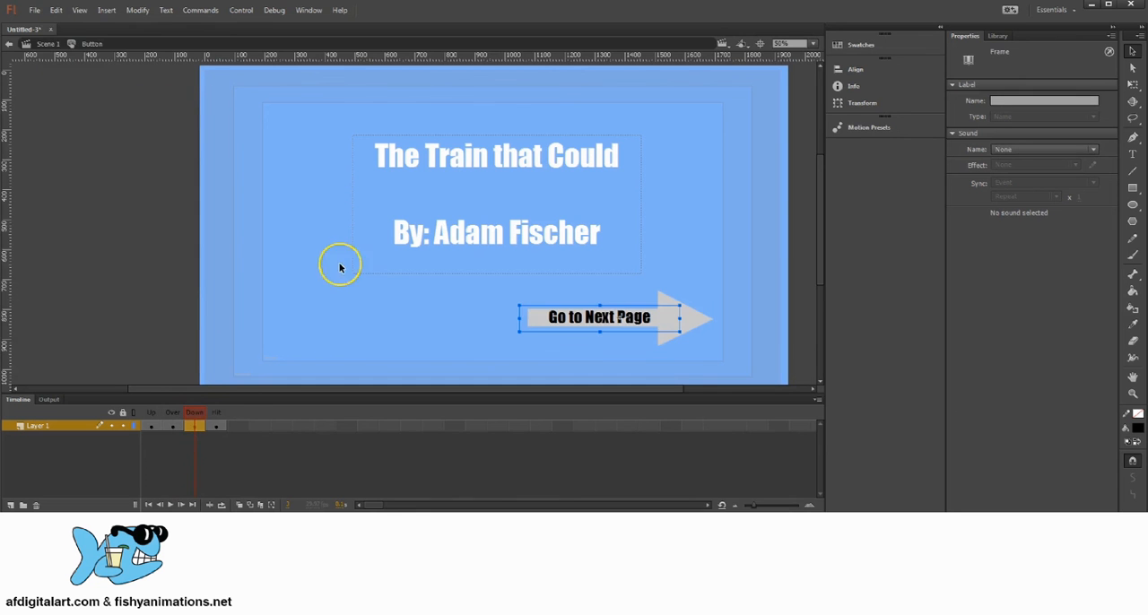
{"action": "left_click", "coordinate": [217, 425]}
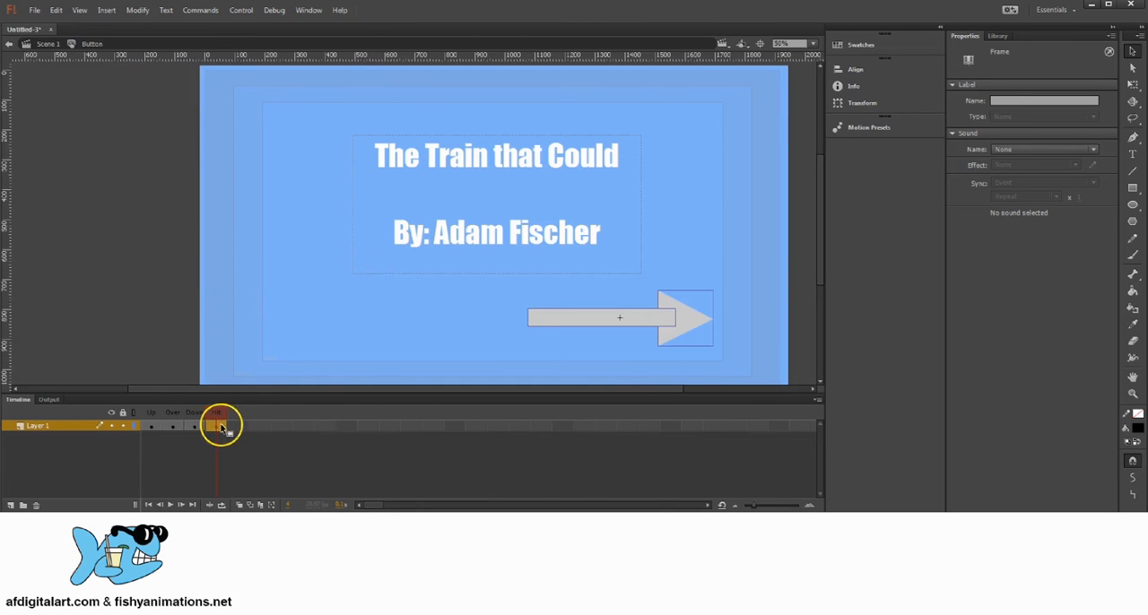
{"action": "left_click", "coordinate": [56, 11]}
{"action": "left_click", "coordinate": [88, 91]}
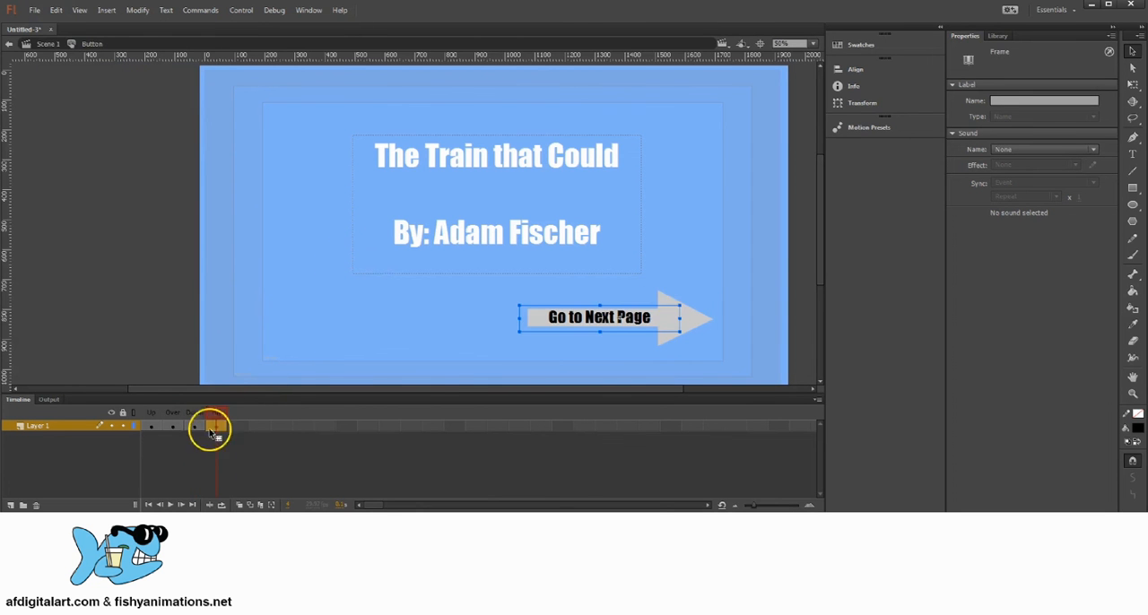
Compare the button's Up and Over frames, try deleting the label from the Over frame, and undo the deletion.
{"action": "left_click", "coordinate": [150, 425]}
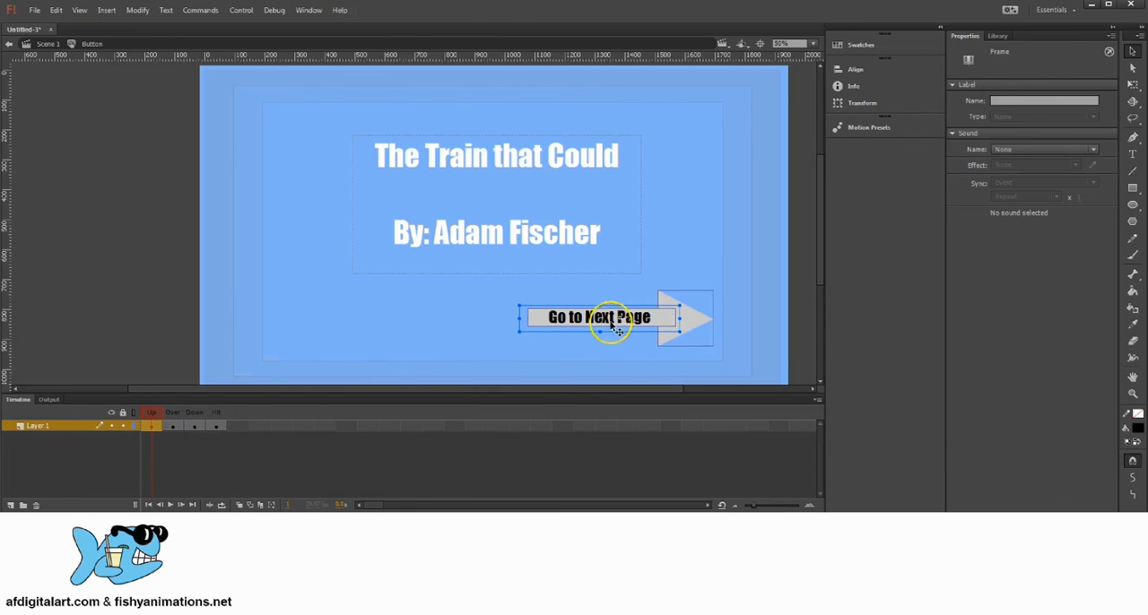
{"action": "left_click", "coordinate": [173, 415]}
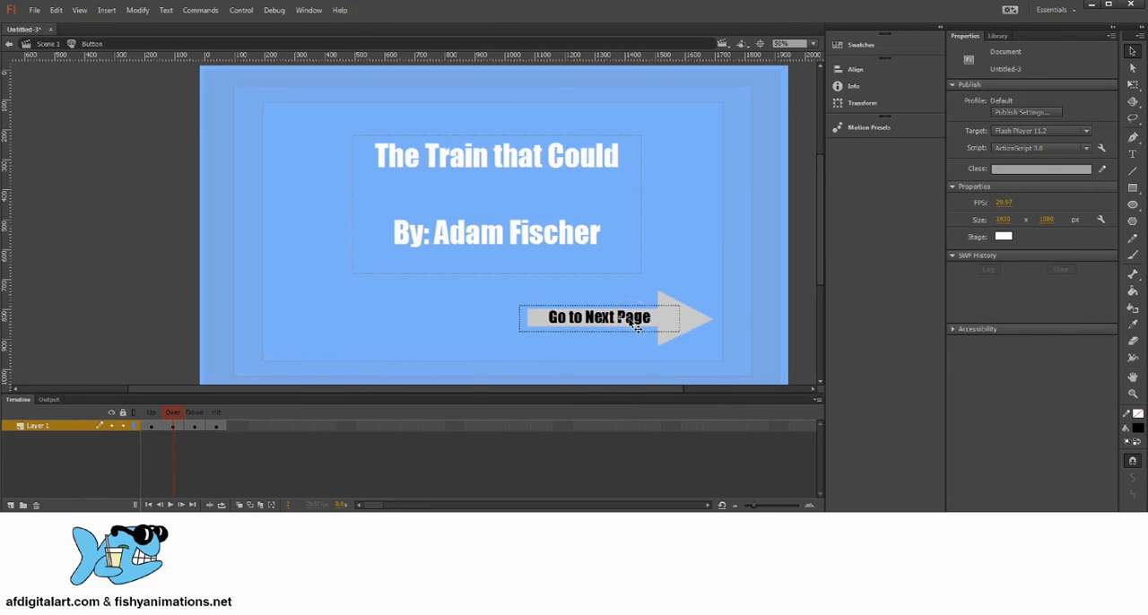
{"action": "left_click", "coordinate": [175, 425]}
{"action": "left_click", "coordinate": [605, 327]}
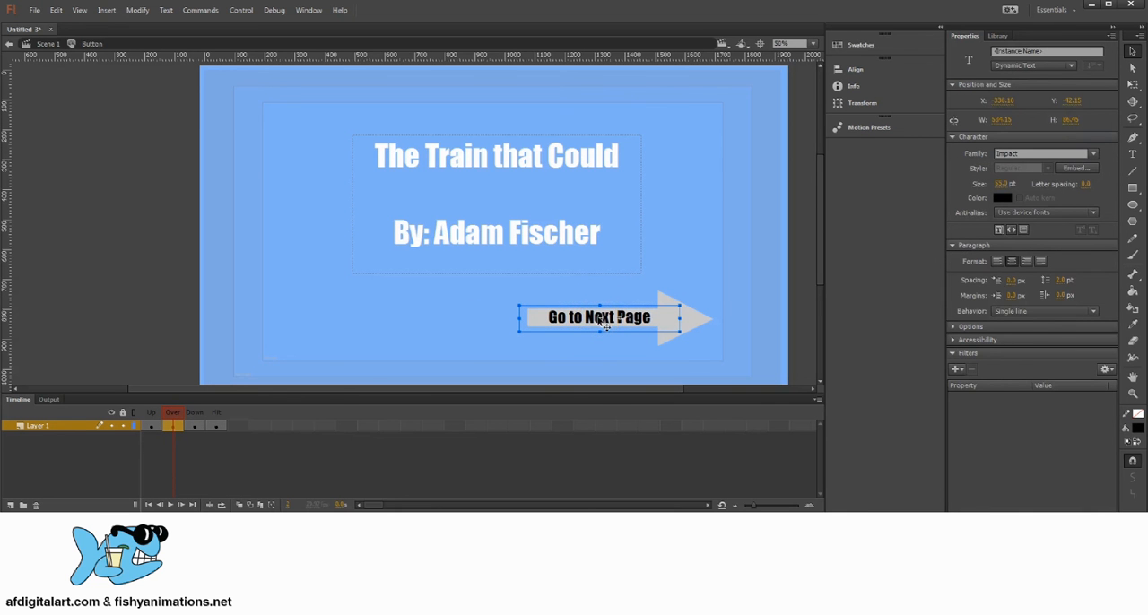
{"action": "key", "text": "Delete"}
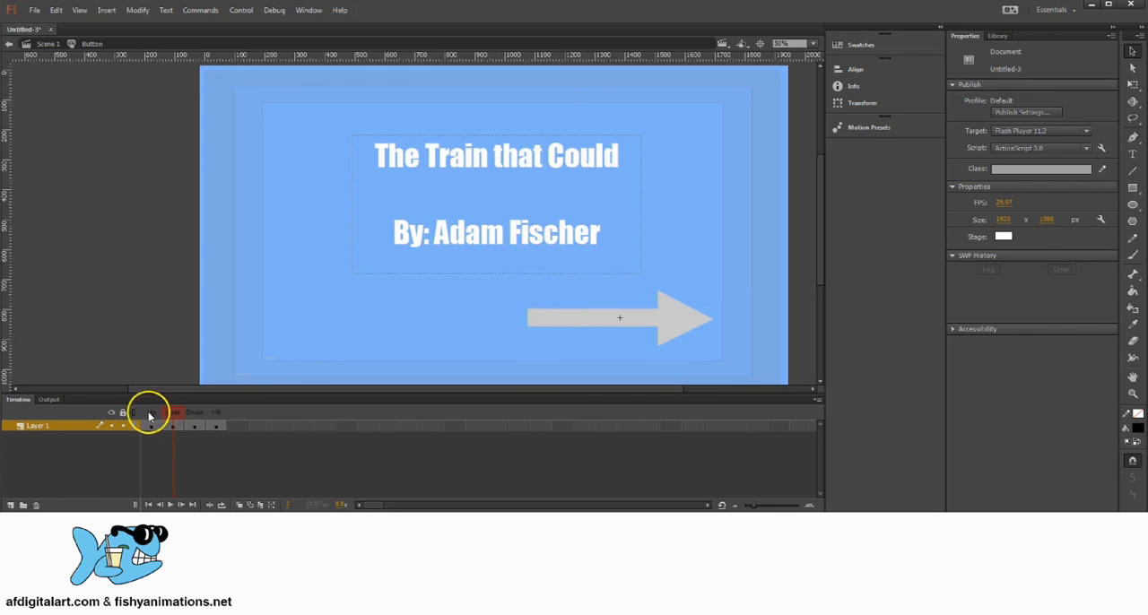
{"action": "mouse_move", "coordinate": [178, 411]}
{"action": "left_mouse_down"}
{"action": "mouse_move", "coordinate": [141, 411]}
{"action": "mouse_move", "coordinate": [179, 422]}
{"action": "left_mouse_up"}
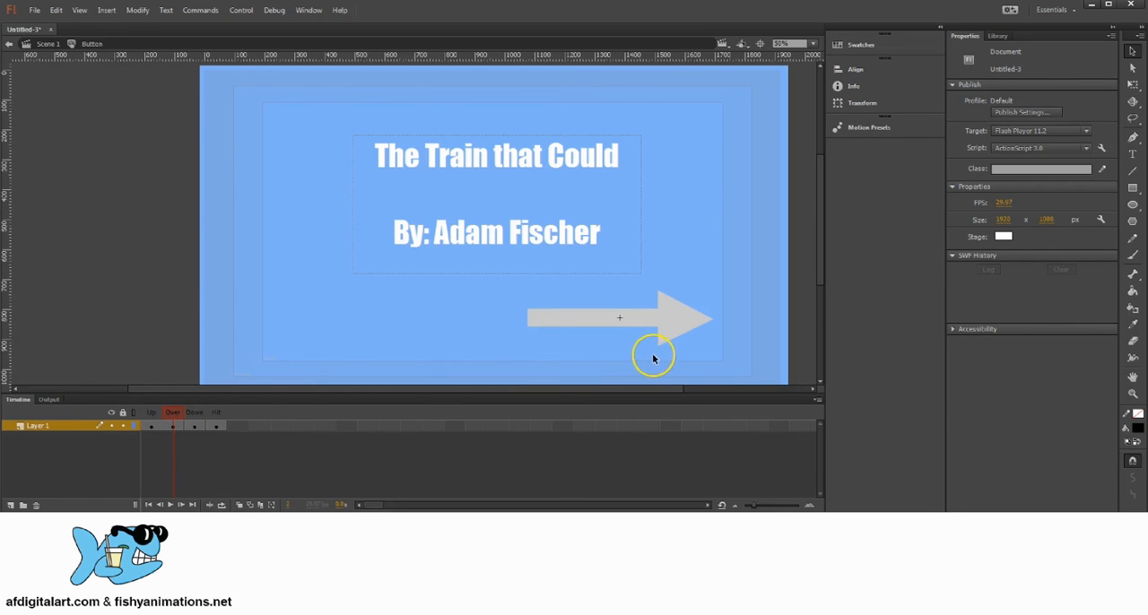
{"action": "key", "text": "ctrl+z"}
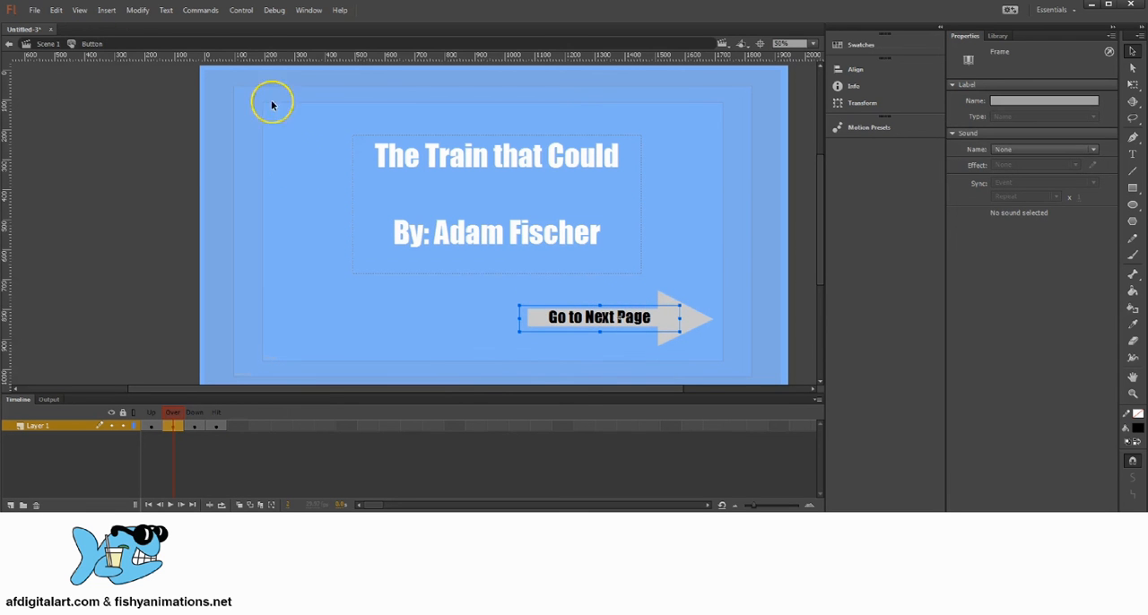
{"action": "left_click", "coordinate": [54, 10]}
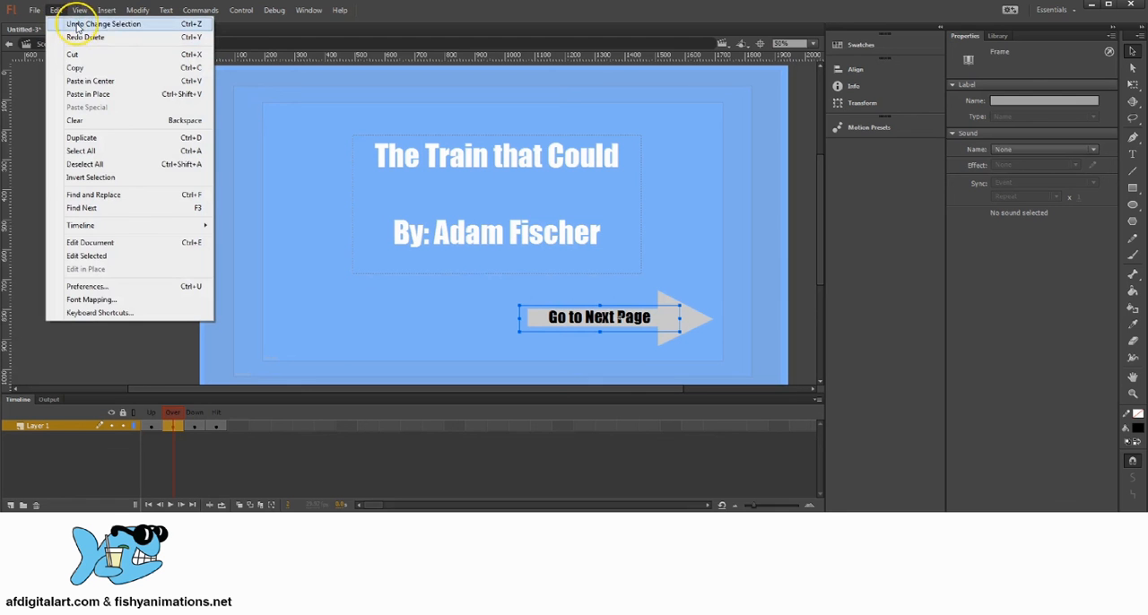
{"action": "left_click", "coordinate": [57, 11]}
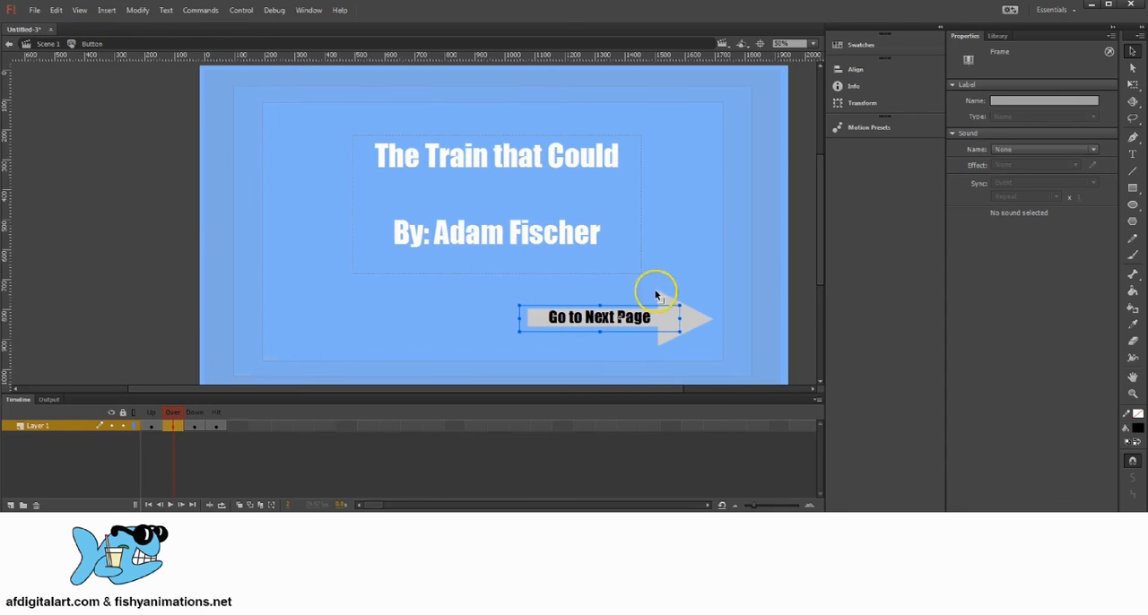
Recolour the Over frame's "Go to Next Page" text blue and compare it with the Up frame.
{"action": "double_click", "coordinate": [599, 320]}
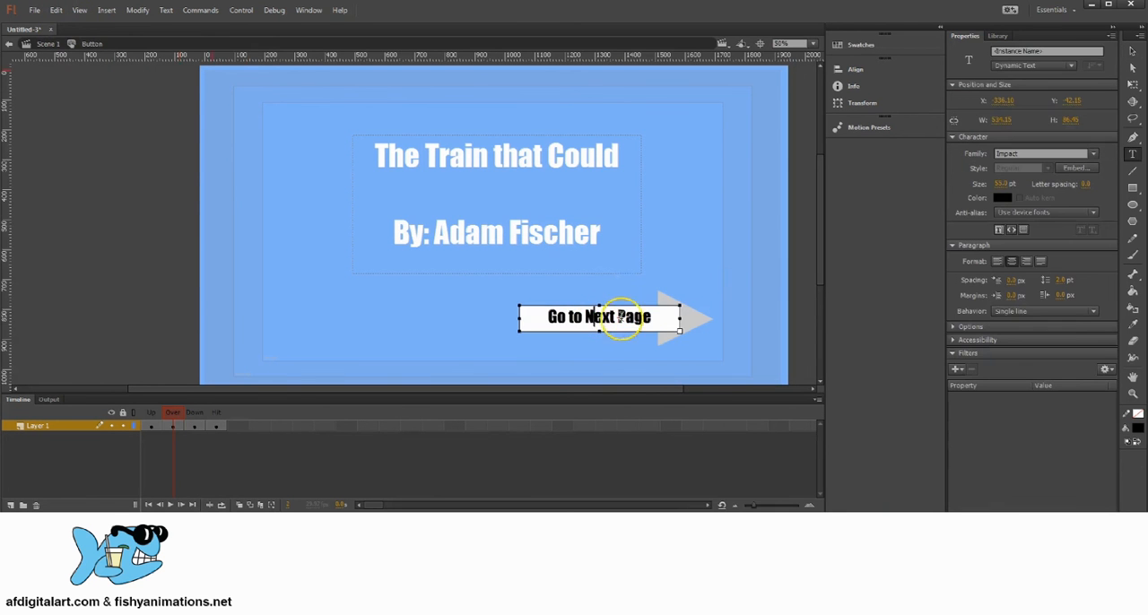
{"action": "left_click_drag", "start_coordinate": [661, 317], "coordinate": [522, 311]}
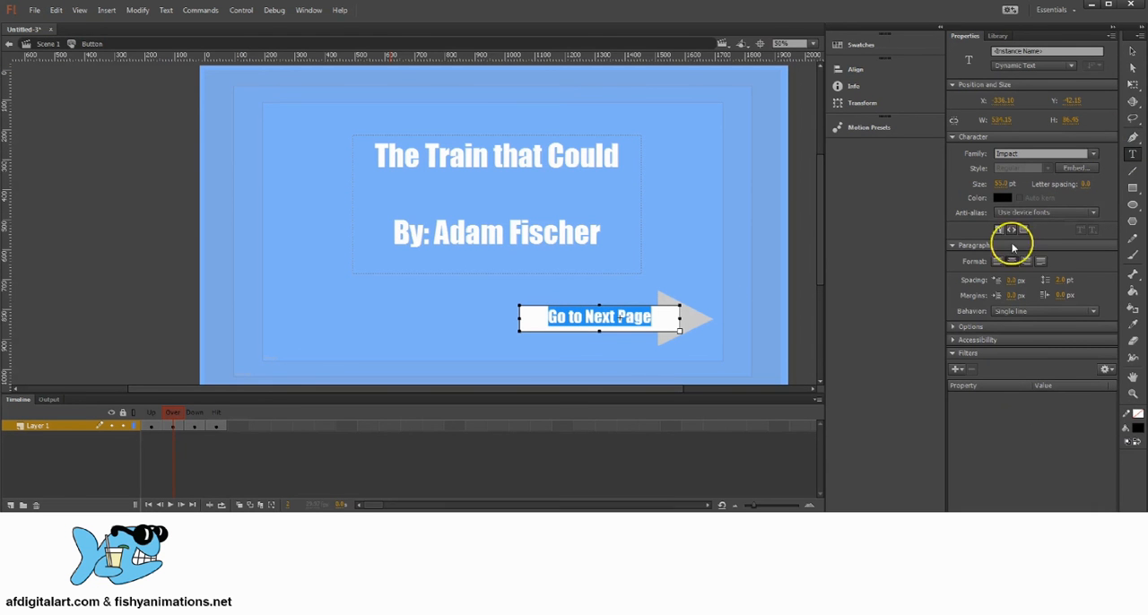
{"action": "left_click", "coordinate": [1002, 196]}
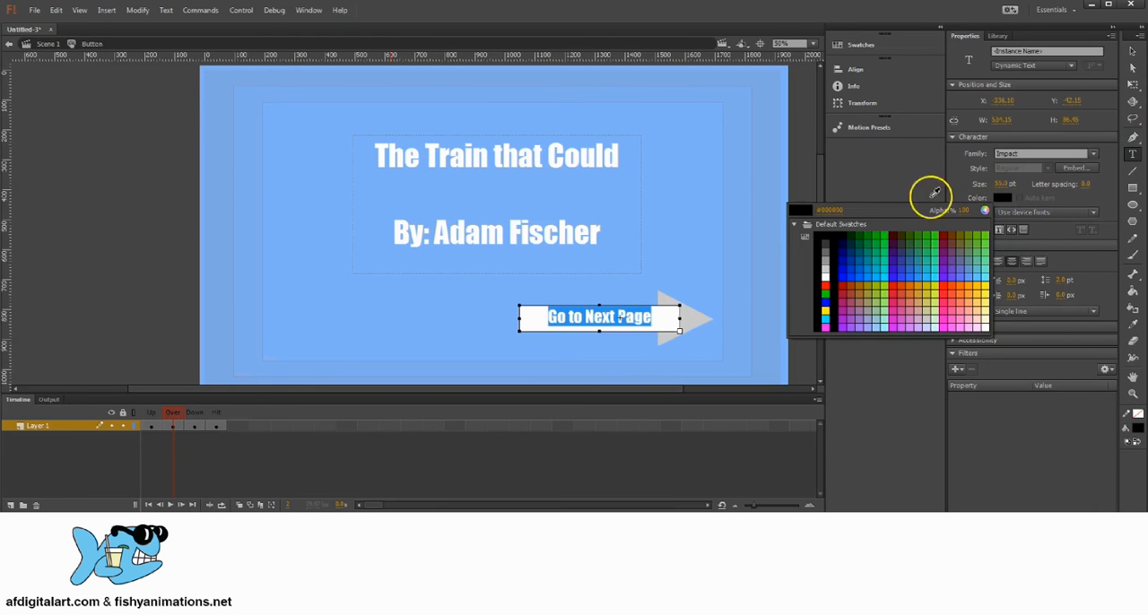
{"action": "left_click", "coordinate": [842, 274]}
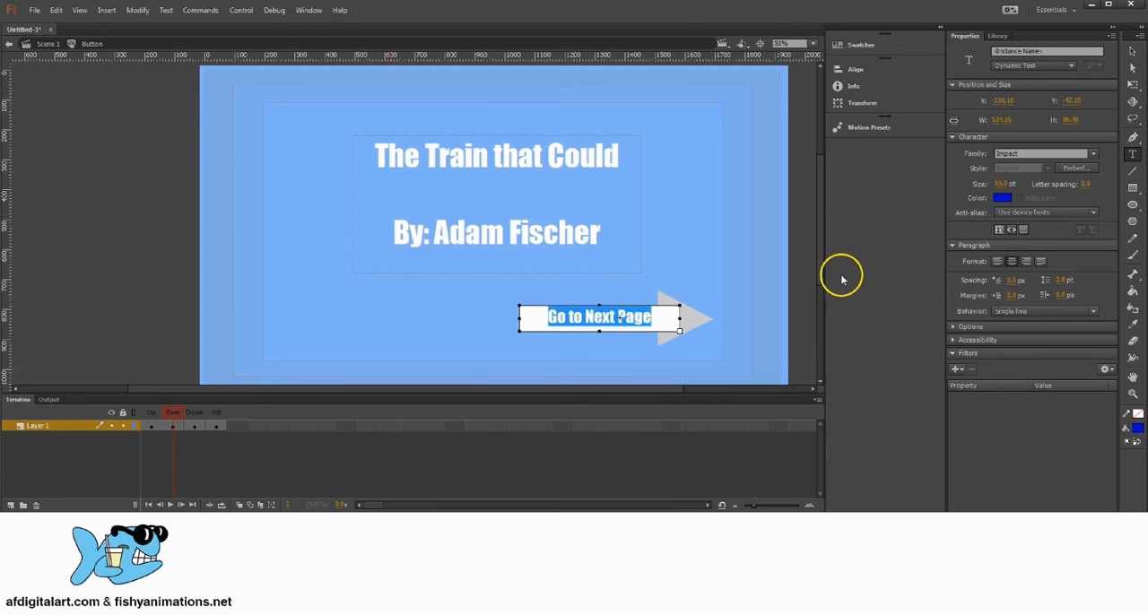
{"action": "left_click", "coordinate": [1134, 52]}
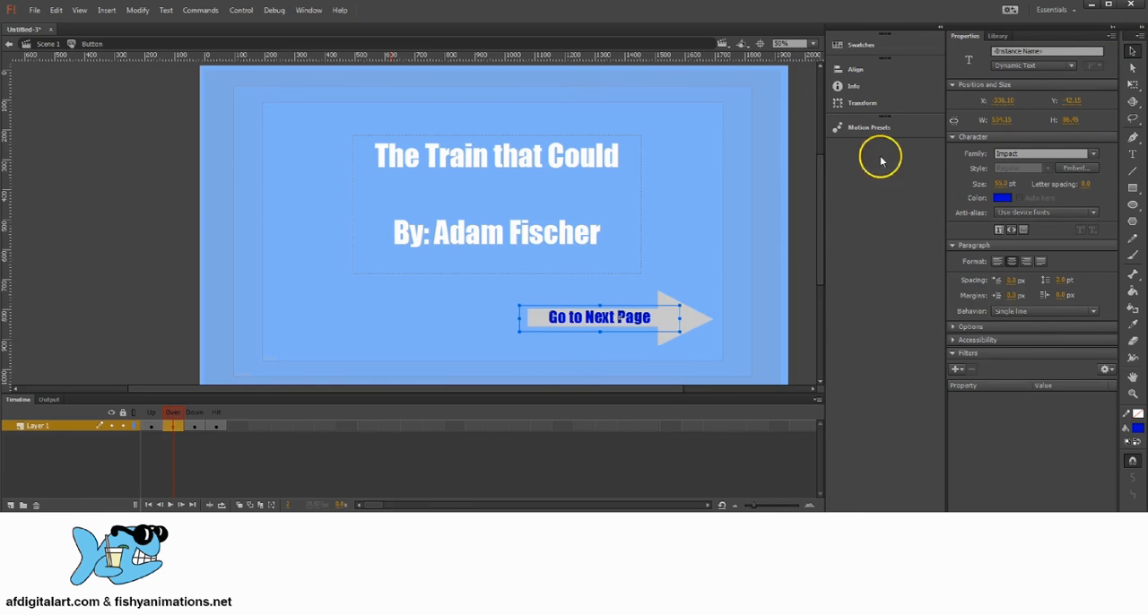
{"action": "left_click", "coordinate": [168, 419]}
{"action": "left_click", "coordinate": [151, 415]}
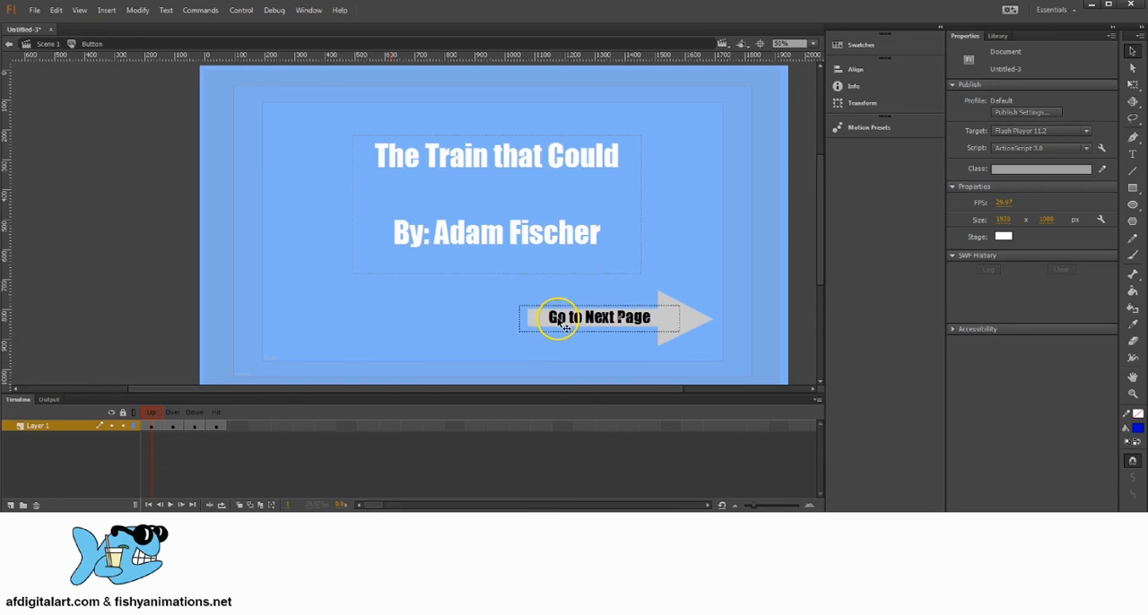
{"action": "left_click", "coordinate": [171, 413]}
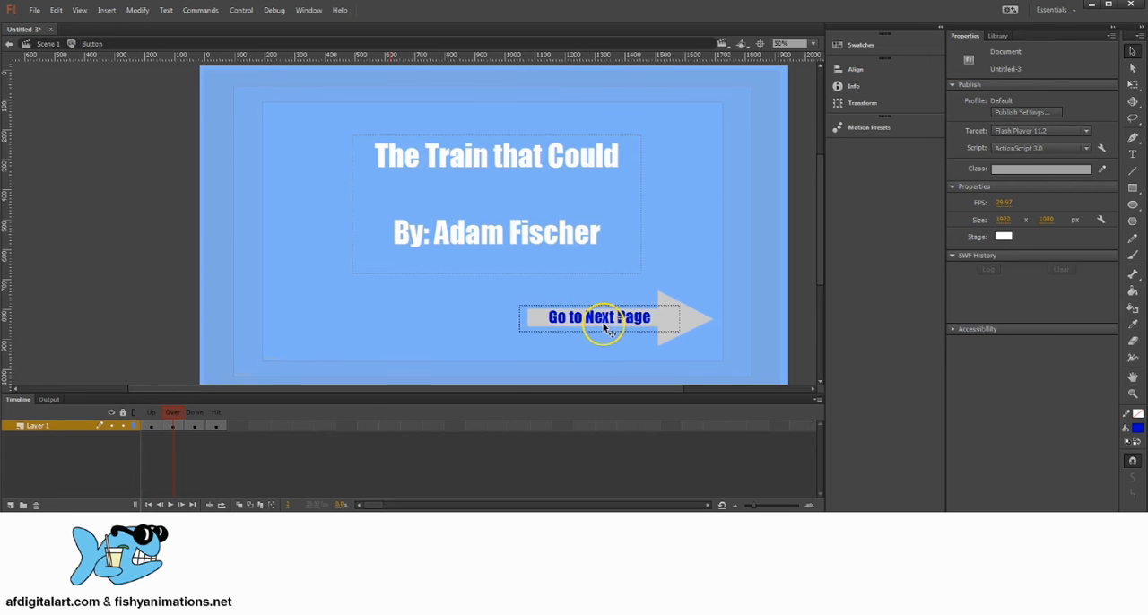
Recolour the "Go to Next Page" text in the button's Down frame red.
{"action": "left_click", "coordinate": [195, 426]}
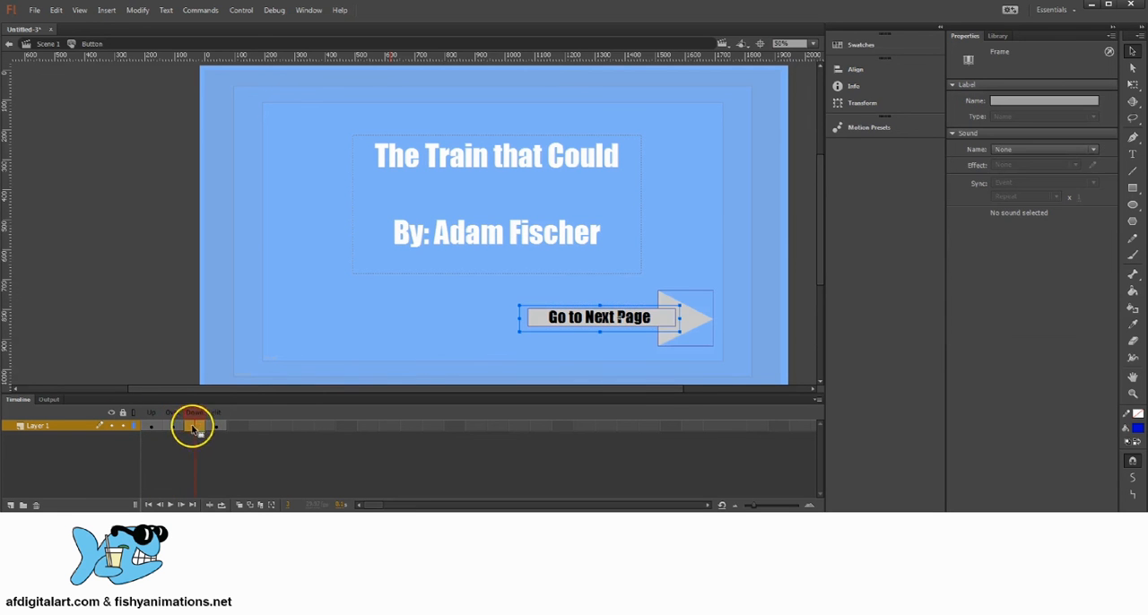
{"action": "double_click", "coordinate": [652, 324]}
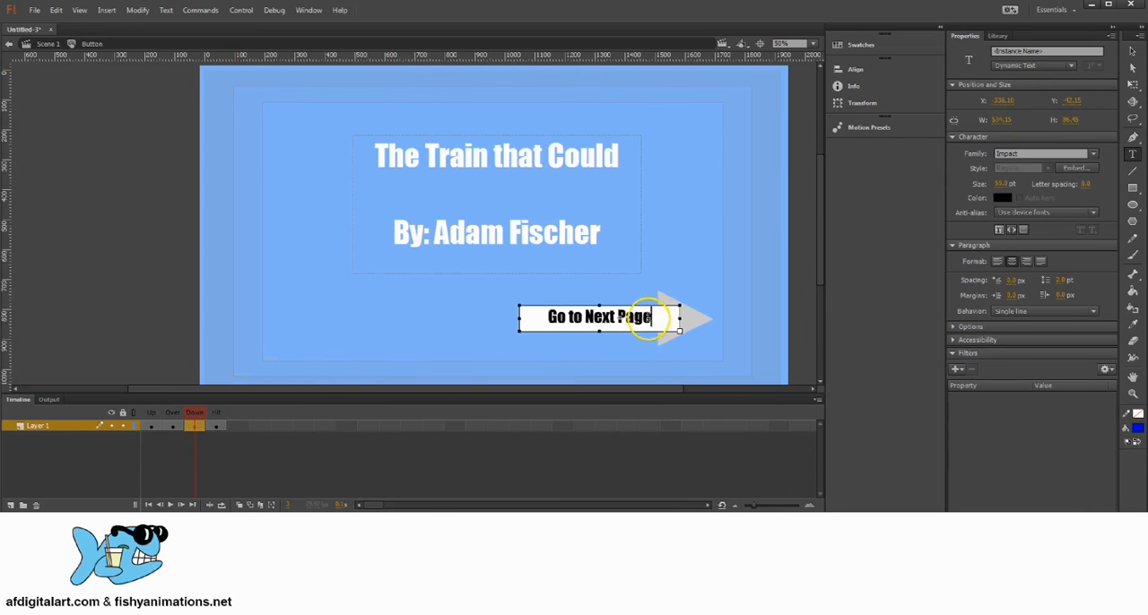
{"action": "key", "text": "ctrl+a"}
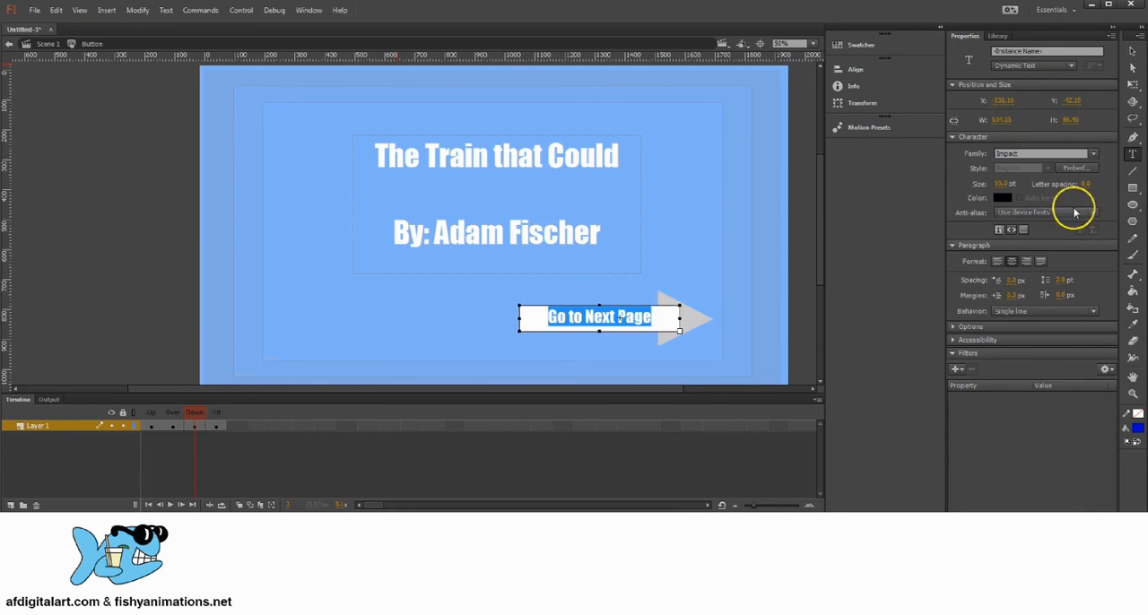
{"action": "left_click", "coordinate": [1005, 201]}
{"action": "left_click", "coordinate": [821, 282]}
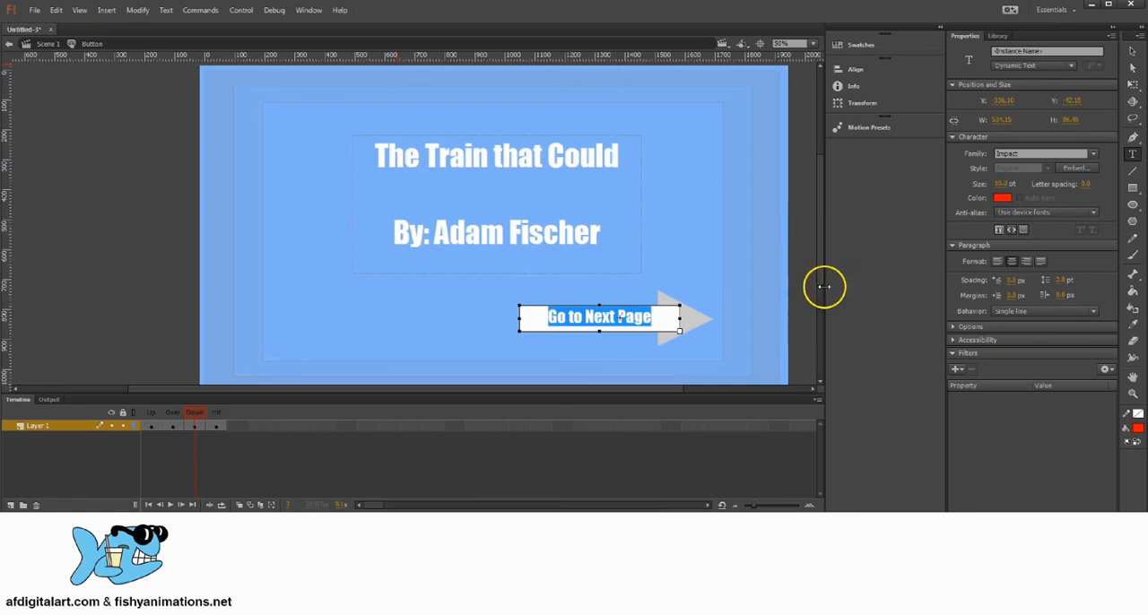
{"action": "left_click", "coordinate": [1132, 51]}
Fill the triangular arrowhead in the Down frame with dark green.
{"action": "left_click", "coordinate": [697, 320]}
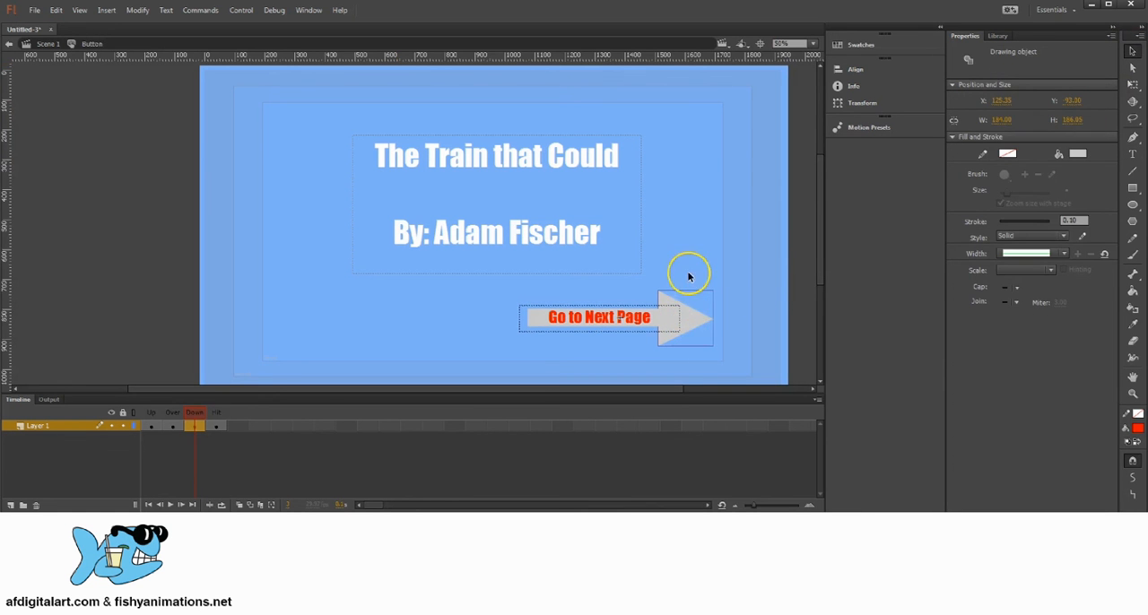
{"action": "left_click", "coordinate": [688, 276]}
{"action": "left_click", "coordinate": [695, 321]}
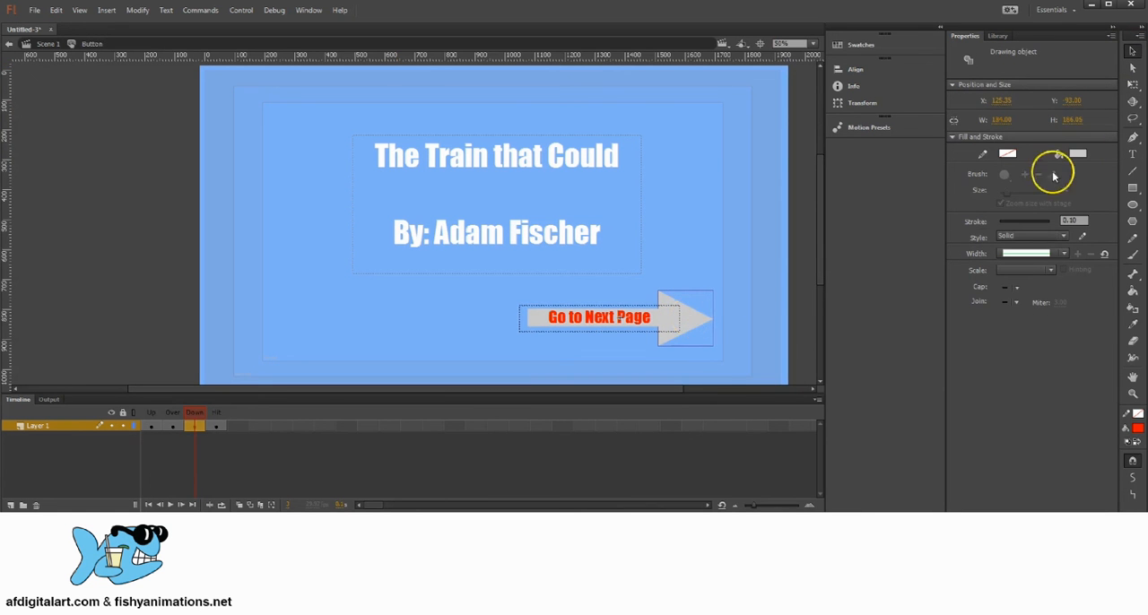
{"action": "left_click", "coordinate": [1077, 154]}
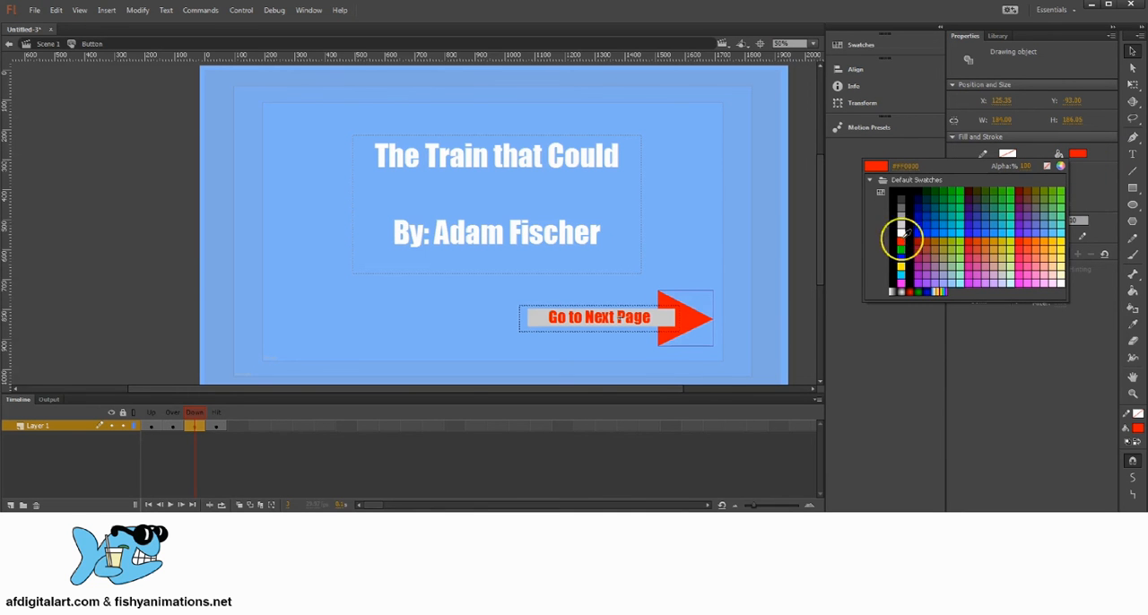
{"action": "left_click", "coordinate": [947, 191]}
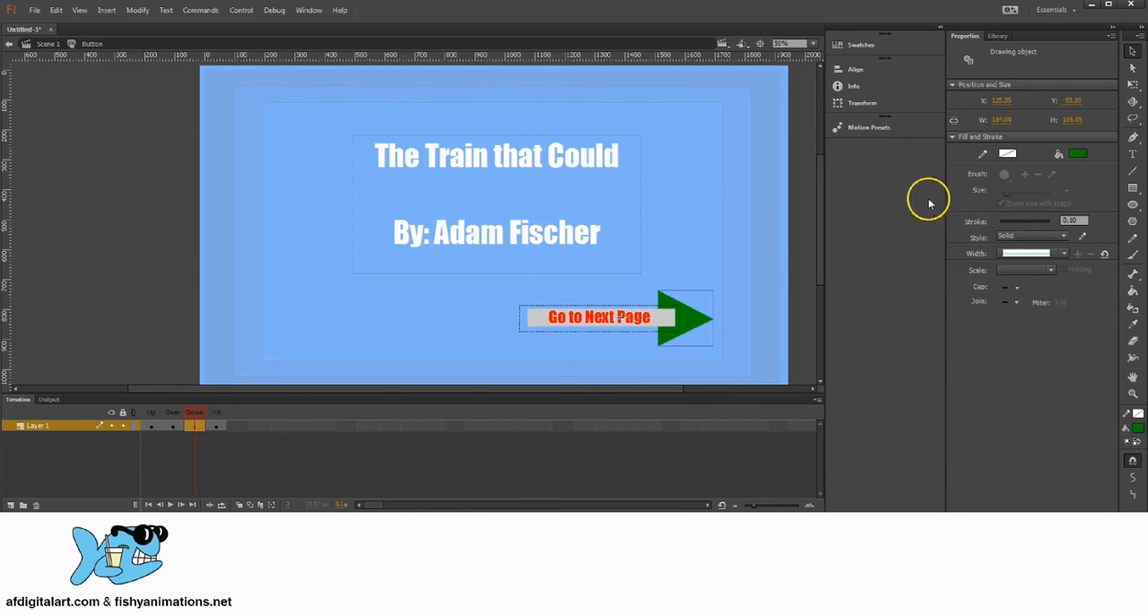
Try recolouring the Down frame's label dark green and selecting the arrow shaft behind it.
{"action": "left_click", "coordinate": [664, 318]}
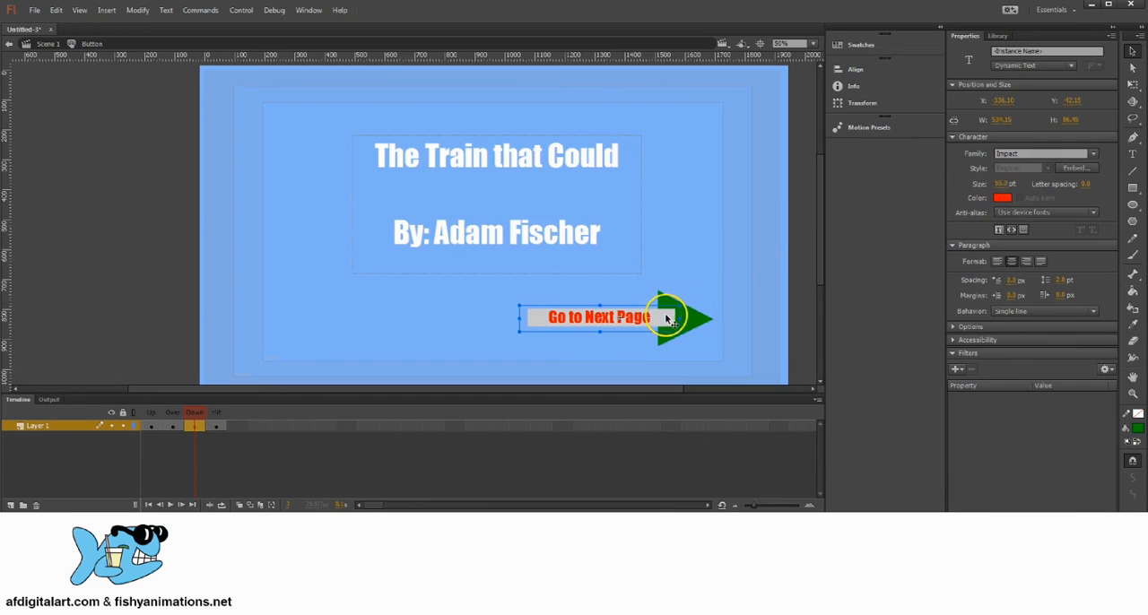
{"action": "left_click", "coordinate": [1002, 198]}
{"action": "left_click", "coordinate": [868, 236]}
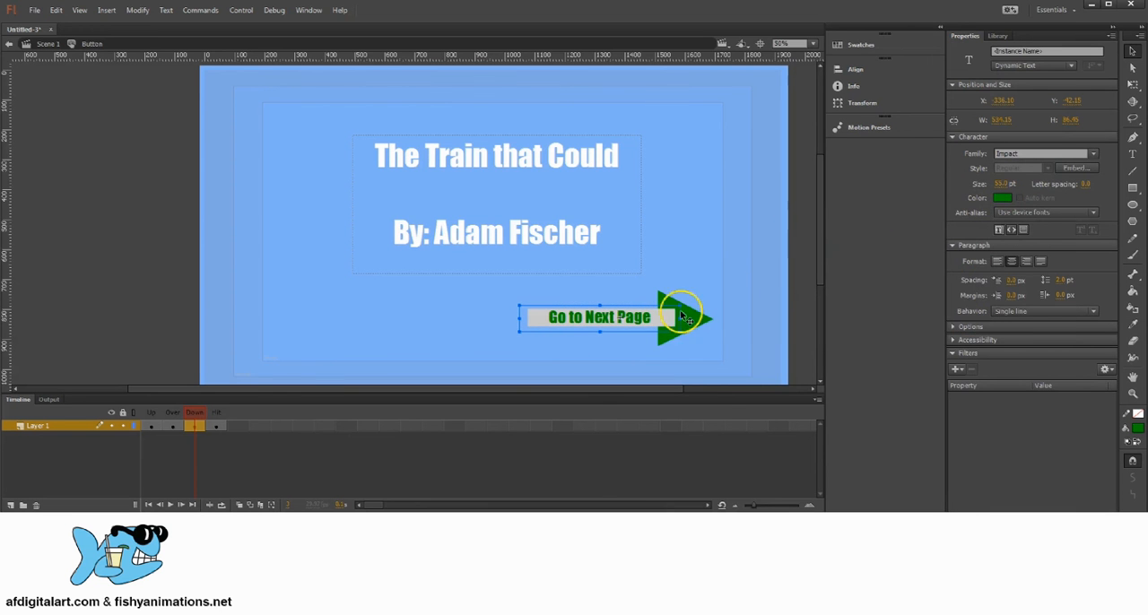
{"action": "left_click", "coordinate": [703, 289]}
{"action": "left_click", "coordinate": [664, 319]}
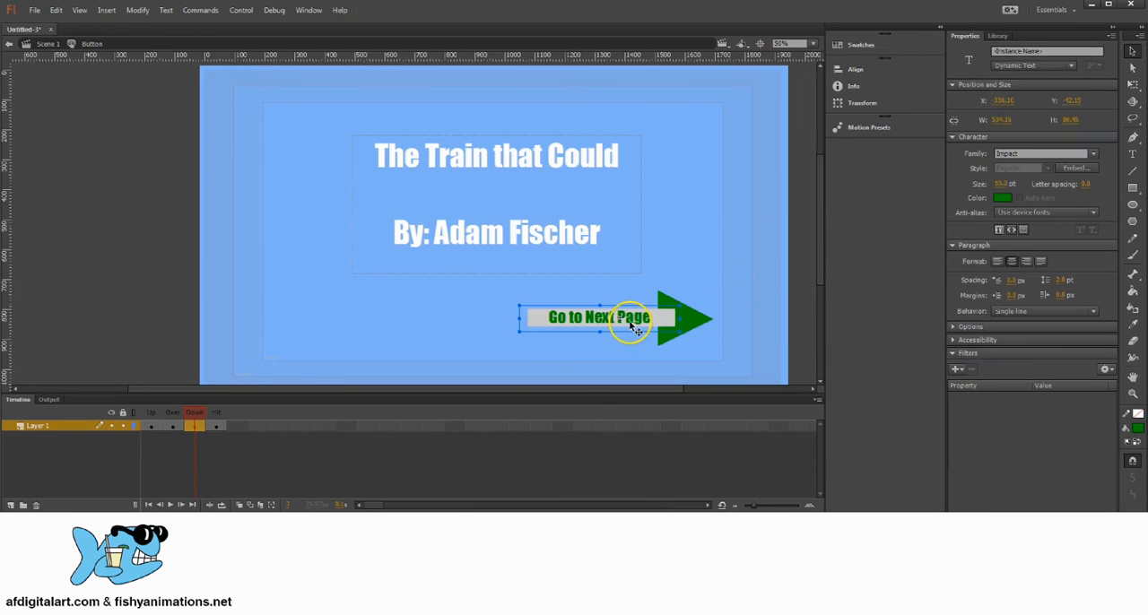
{"action": "left_click", "coordinate": [717, 277]}
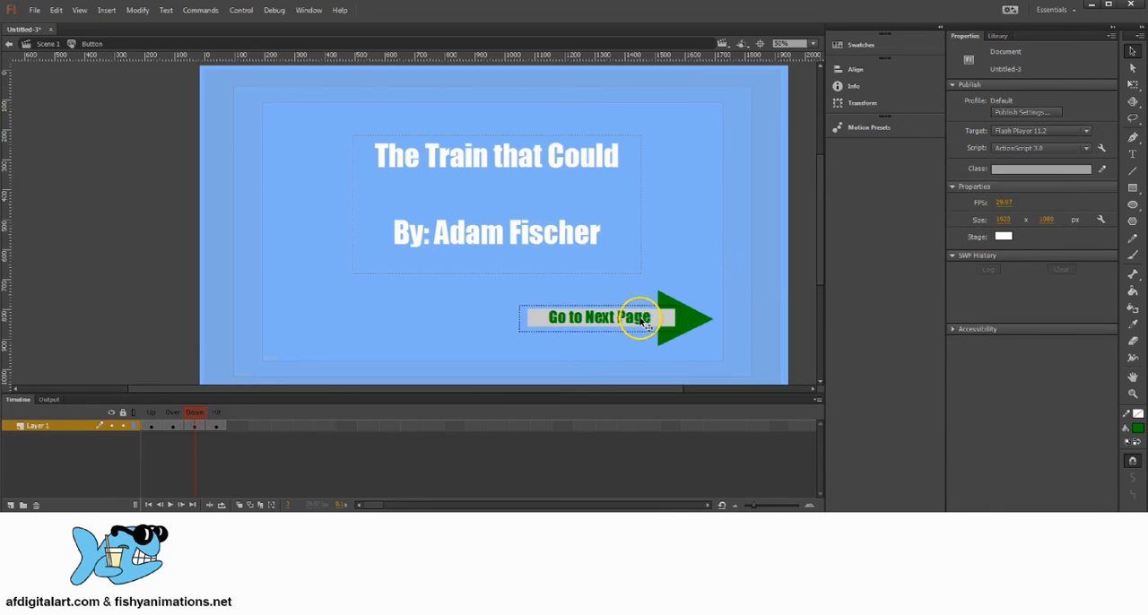
{"action": "left_click", "coordinate": [645, 325]}
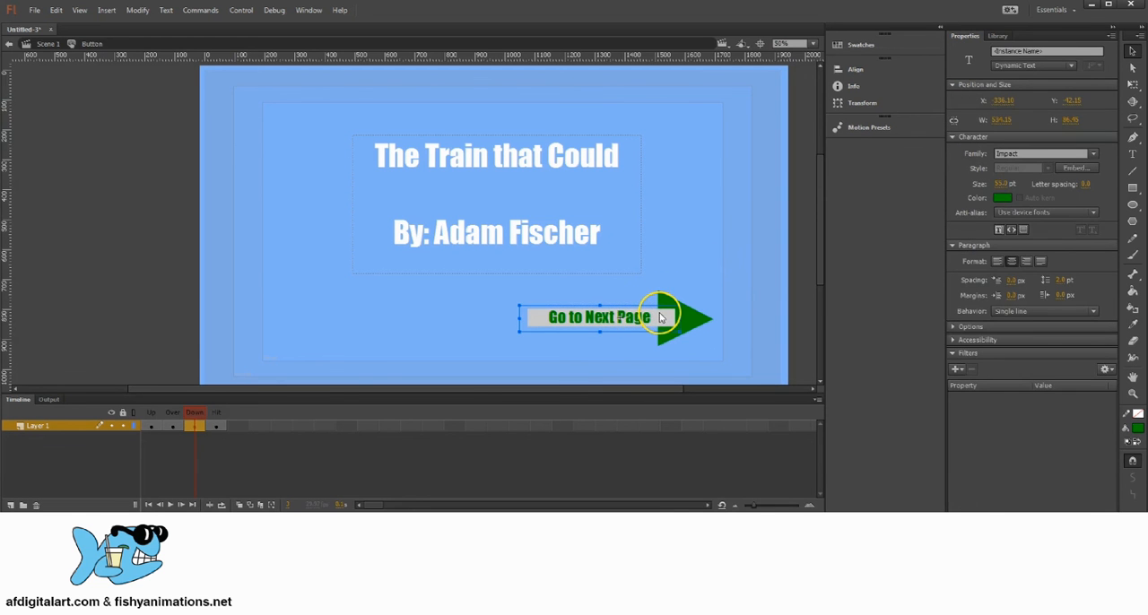
{"action": "left_click", "coordinate": [674, 285]}
Lock the red "Go to Next Page" label in the Down frame.
{"action": "left_click", "coordinate": [645, 325]}
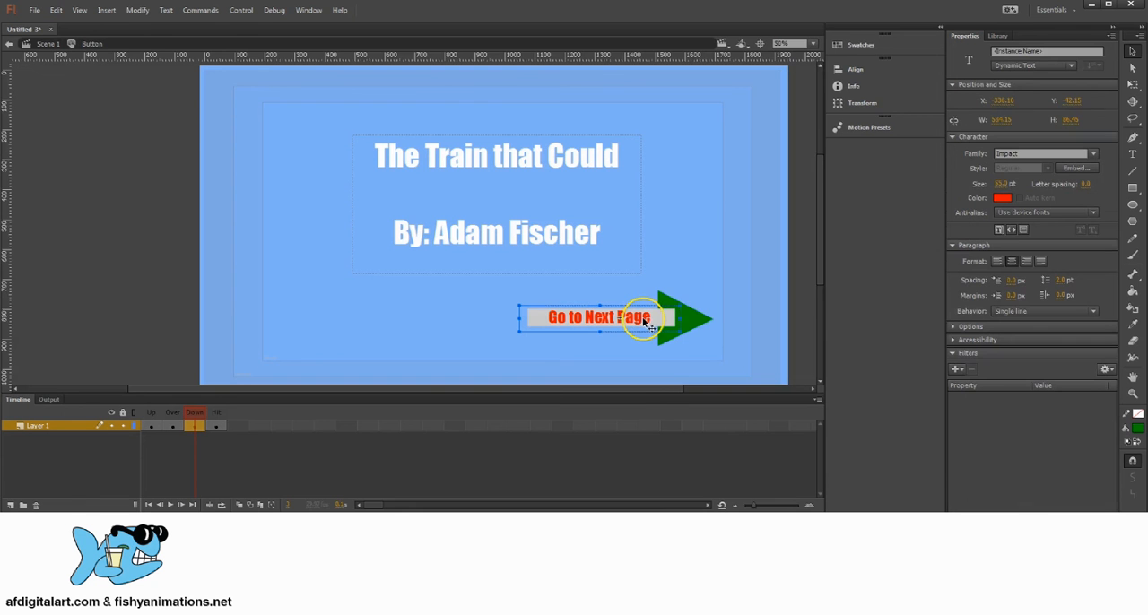
{"action": "right_click", "coordinate": [644, 323]}
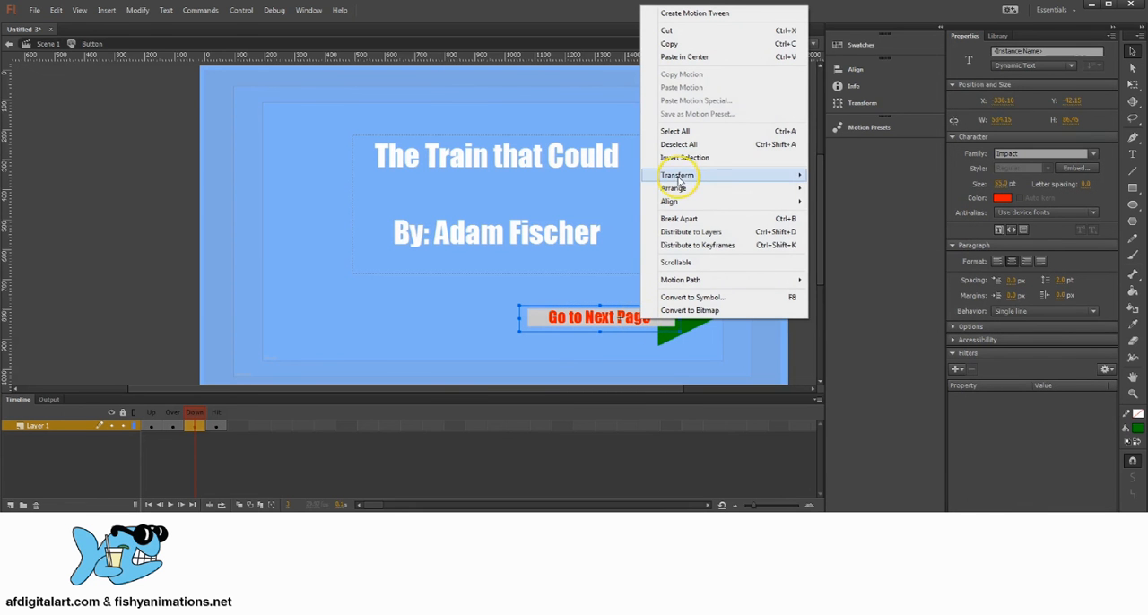
{"action": "mouse_move", "coordinate": [676, 190]}
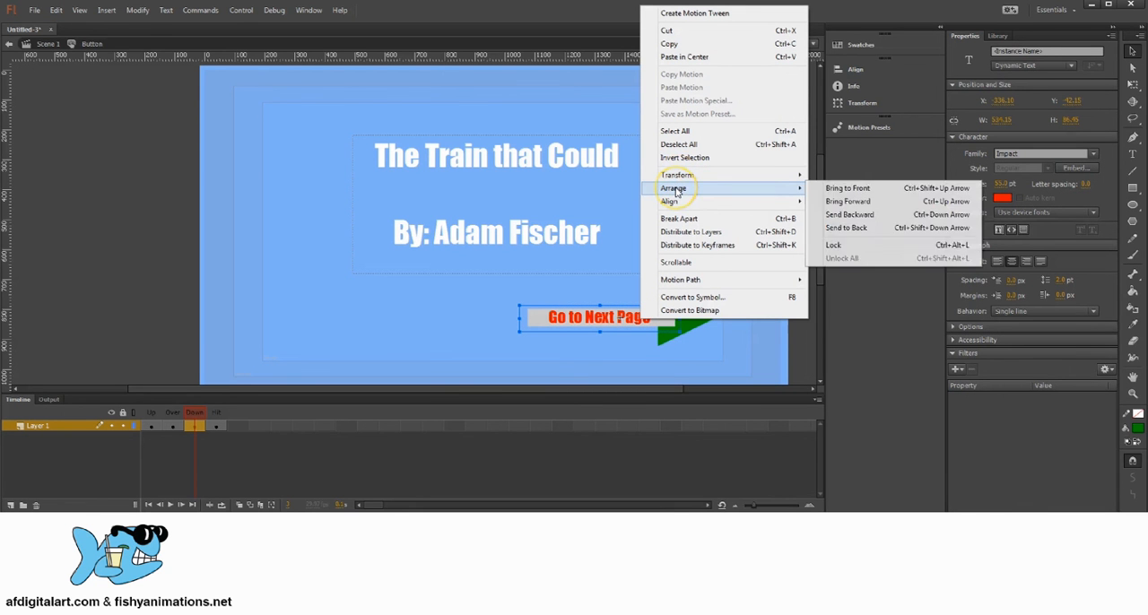
{"action": "left_click", "coordinate": [852, 245]}
Fill the arrow's rectangular shaft in the Down frame with dark green to match the arrowhead.
{"action": "left_click", "coordinate": [661, 324]}
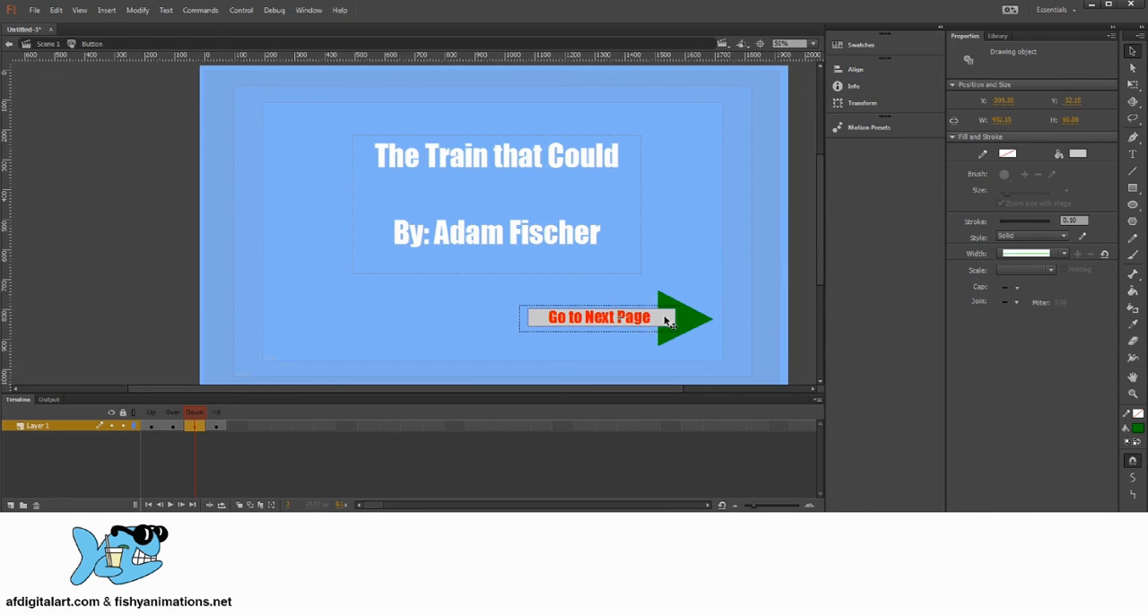
{"action": "left_click", "coordinate": [1077, 153]}
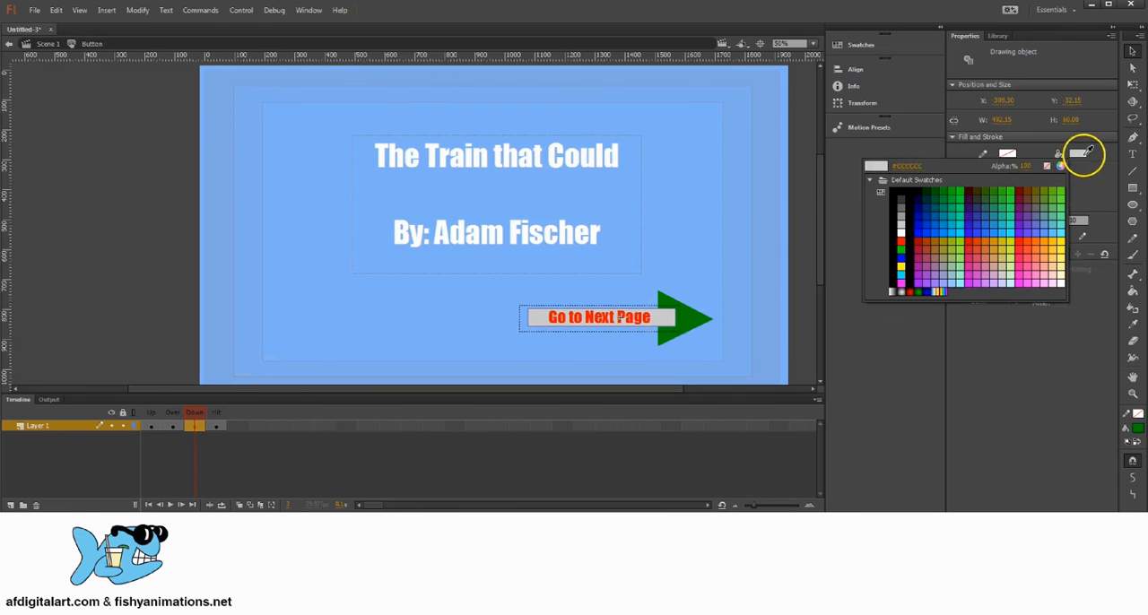
{"action": "left_click", "coordinate": [948, 185]}
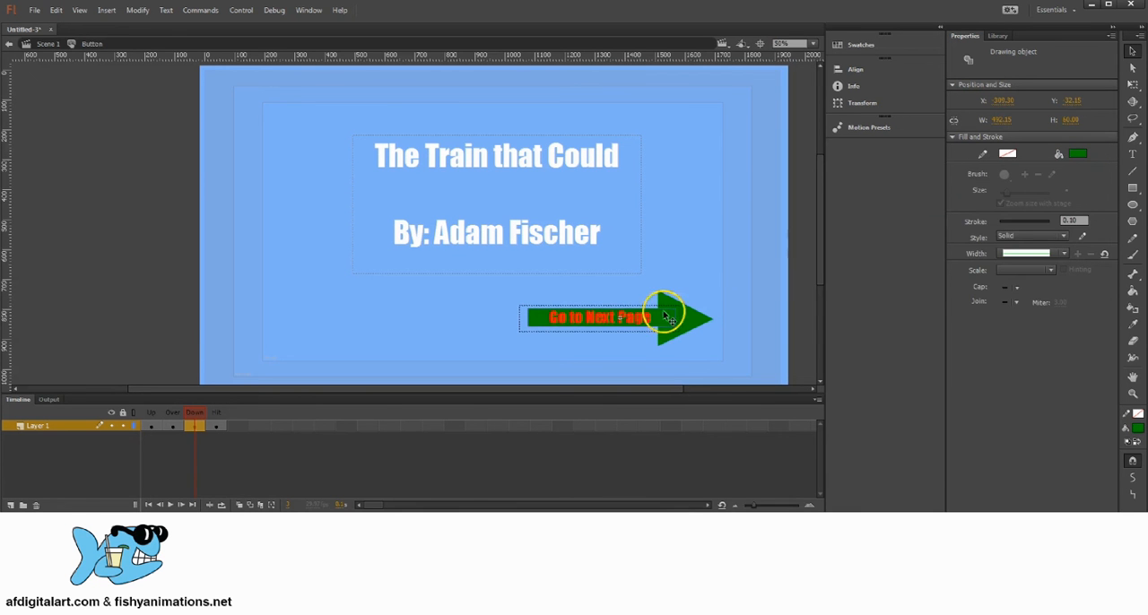
Send the dark green arrow shaft in the Down frame to the back, behind the red "Go to Next Page" label.
{"action": "right_click", "coordinate": [659, 146]}
{"action": "right_click", "coordinate": [597, 154]}
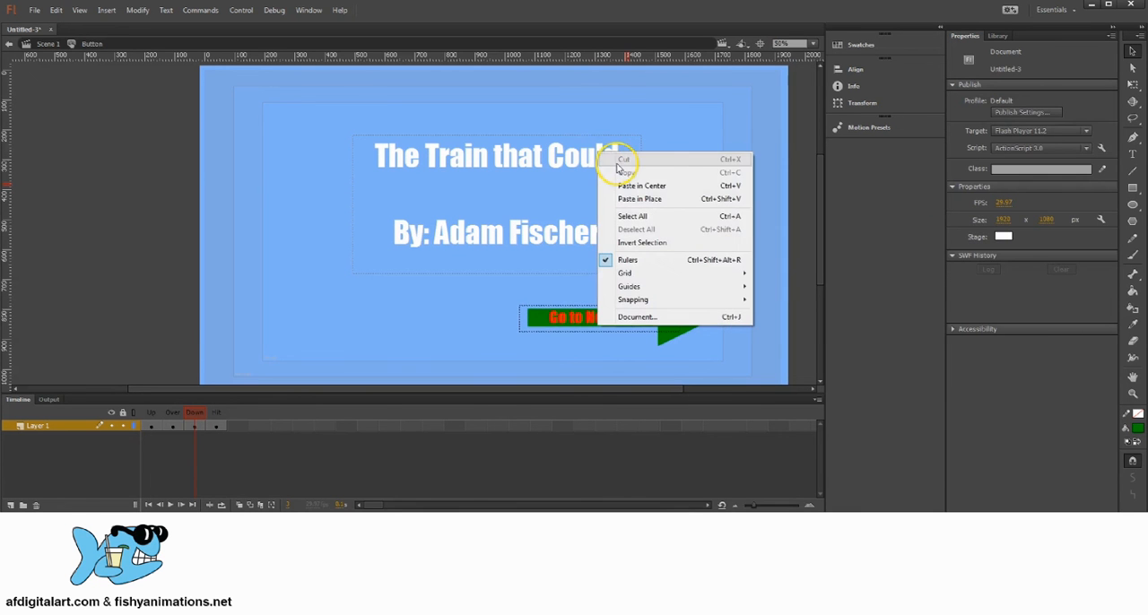
{"action": "left_click", "coordinate": [653, 143]}
{"action": "right_click", "coordinate": [647, 317]}
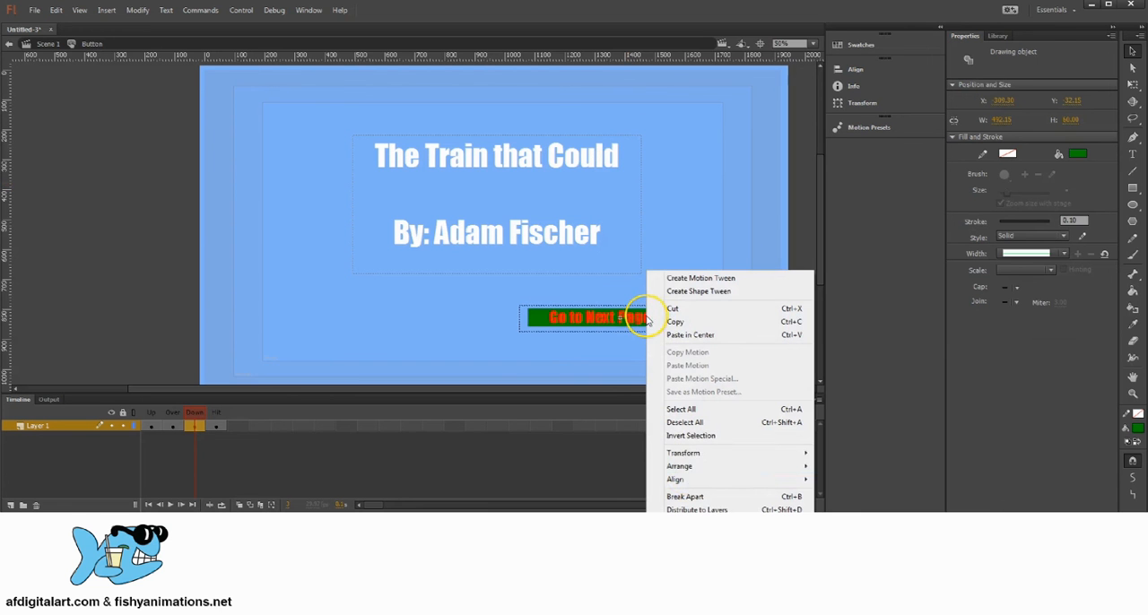
{"action": "mouse_move", "coordinate": [679, 466]}
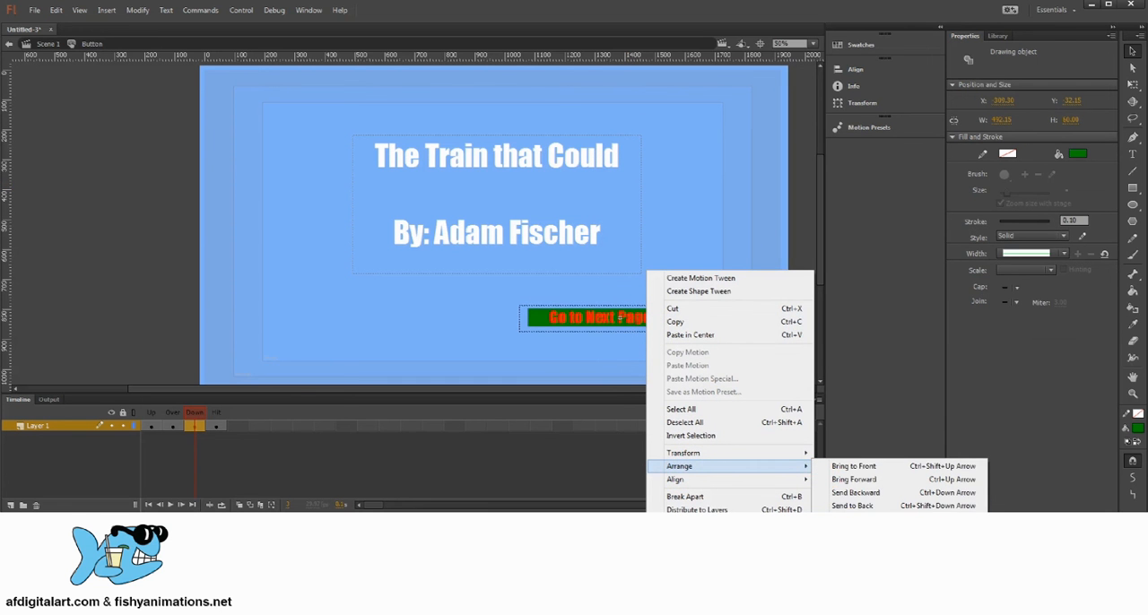
{"action": "left_click", "coordinate": [851, 506]}
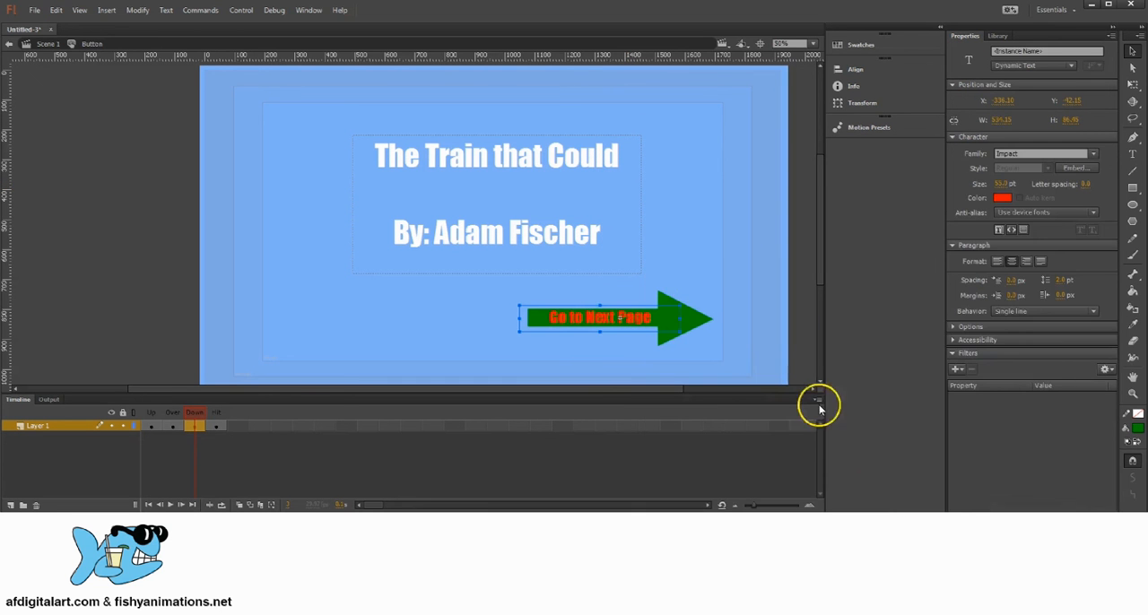
{"action": "left_click", "coordinate": [700, 280]}
{"action": "left_click", "coordinate": [645, 317]}
{"action": "left_click", "coordinate": [682, 279]}
{"action": "left_click", "coordinate": [692, 318]}
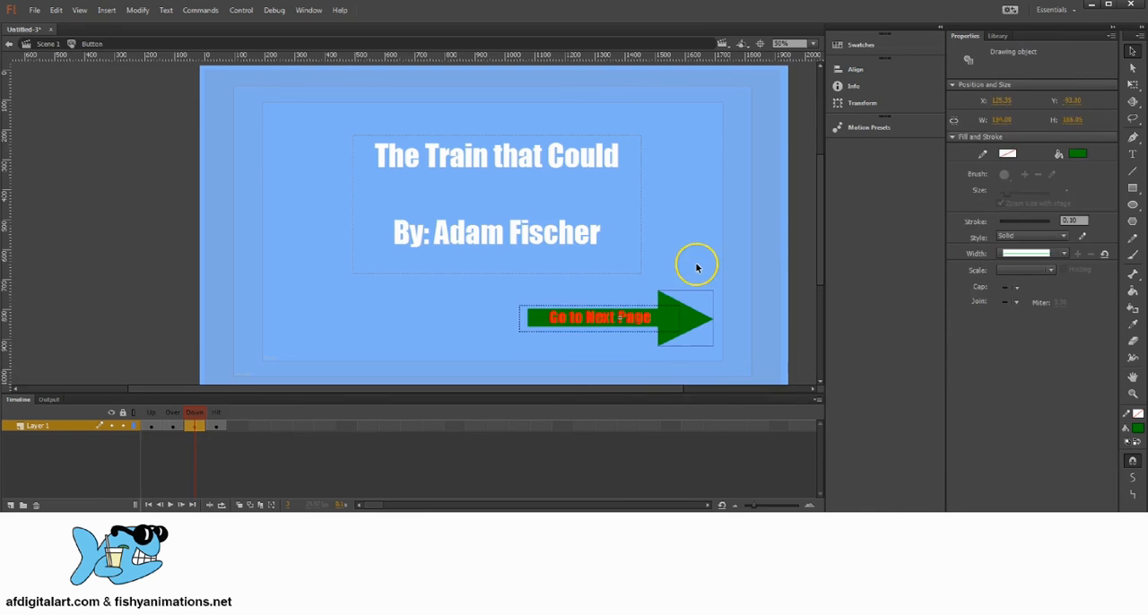
{"action": "left_click", "coordinate": [696, 261]}
Draw a borderless dark green rectangle about 696 by 269 px over the whole arrow in the Hit frame as its clickable area.
{"action": "left_click", "coordinate": [217, 426]}
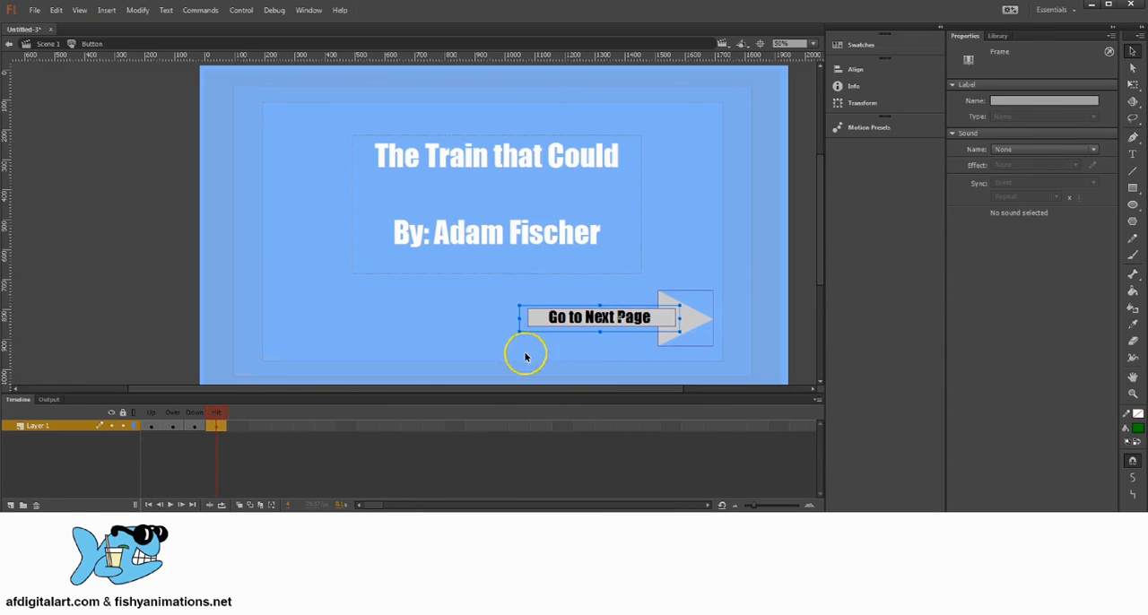
{"action": "left_click", "coordinate": [1132, 188]}
{"action": "mouse_move", "coordinate": [509, 278]}
{"action": "left_mouse_down"}
{"action": "mouse_move", "coordinate": [674, 320]}
{"action": "mouse_move", "coordinate": [719, 358]}
{"action": "left_mouse_up"}
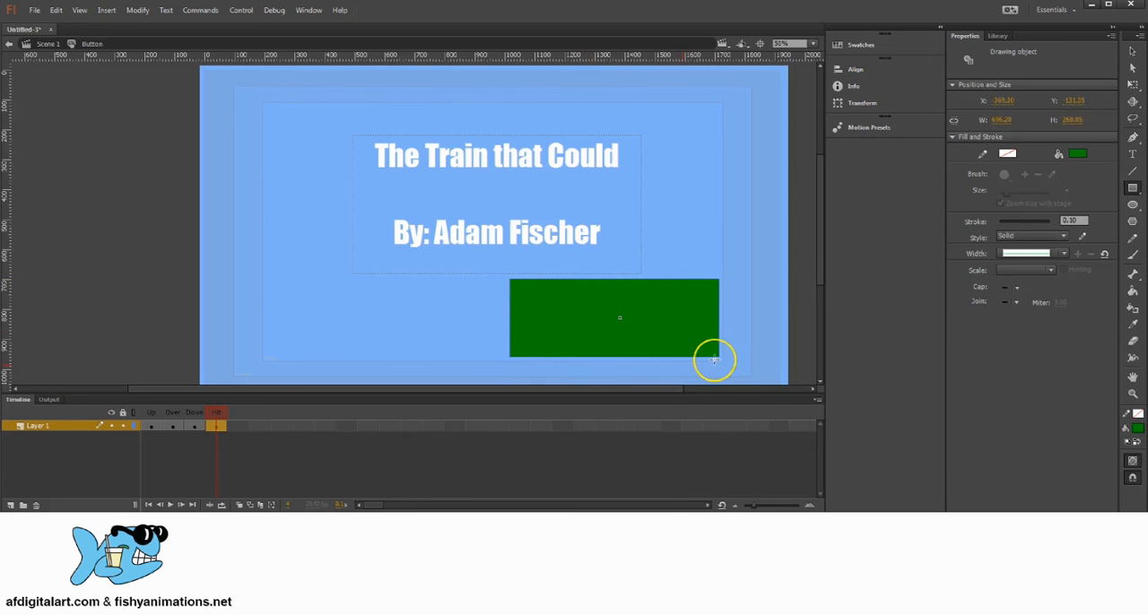
{"action": "left_click", "coordinate": [1132, 51]}
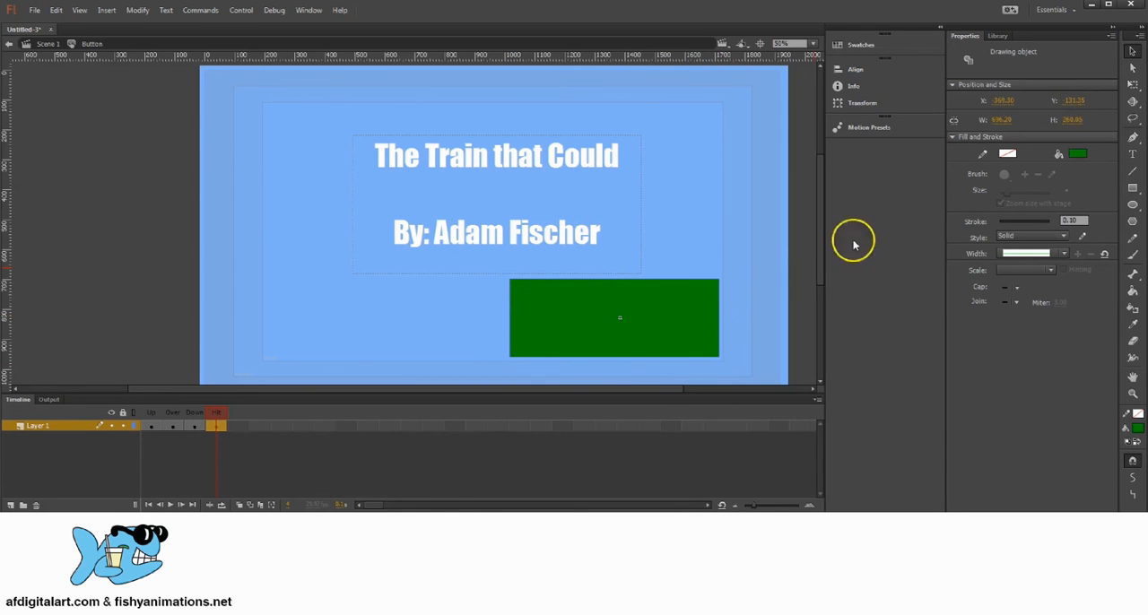
{"action": "key", "text": "Delete"}
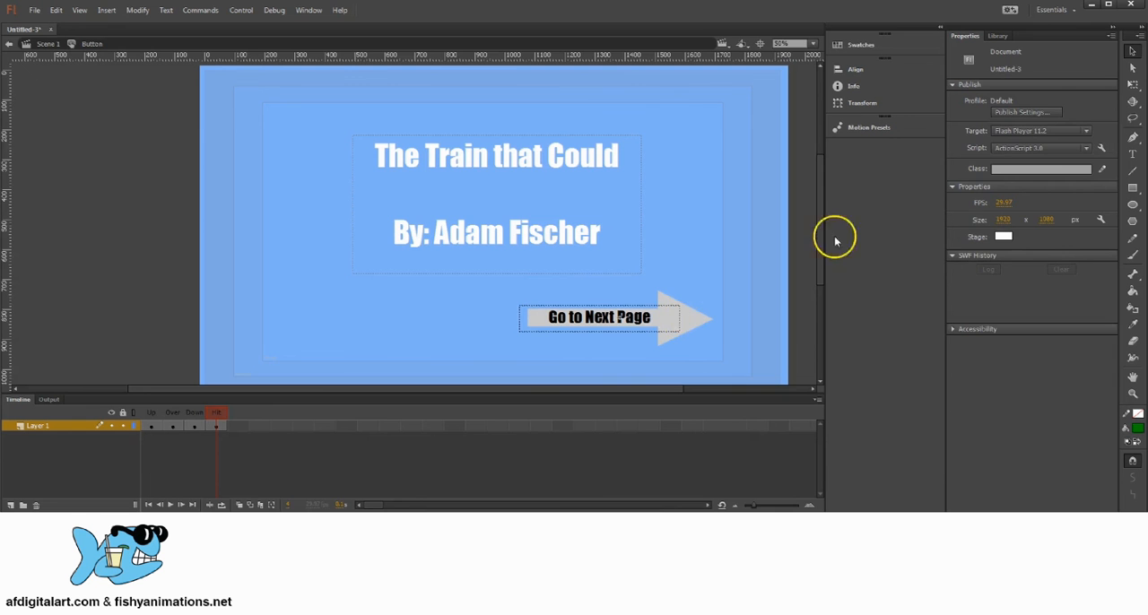
{"action": "key", "text": "ctrl+z"}
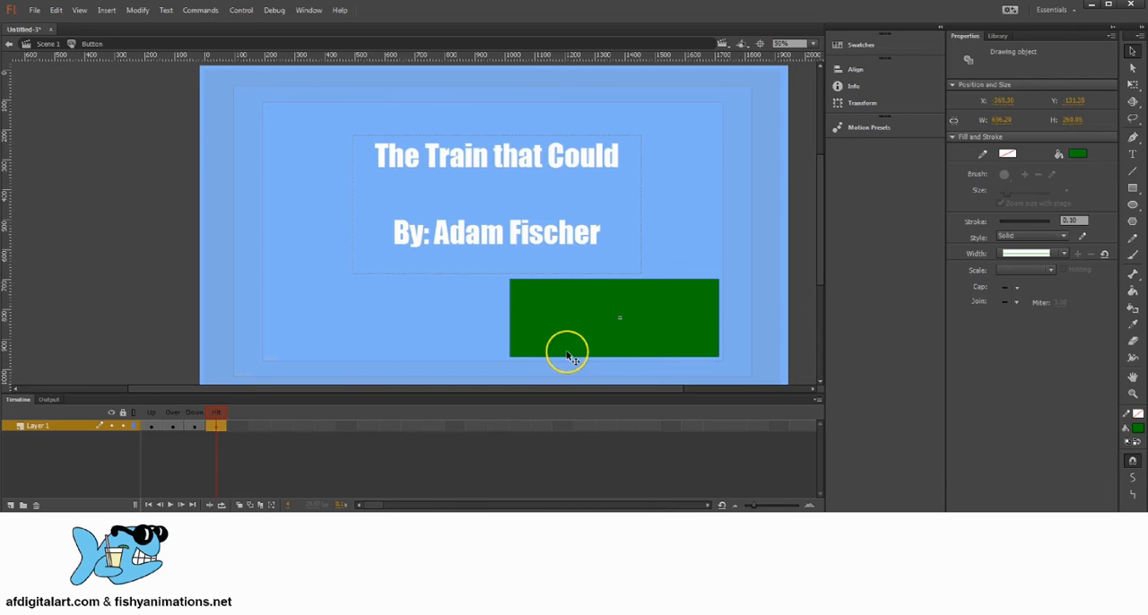
Review the button's Up, Over, Down and Hit frames, comparing the arrow and label colours and the hit area.
{"action": "left_click", "coordinate": [152, 421]}
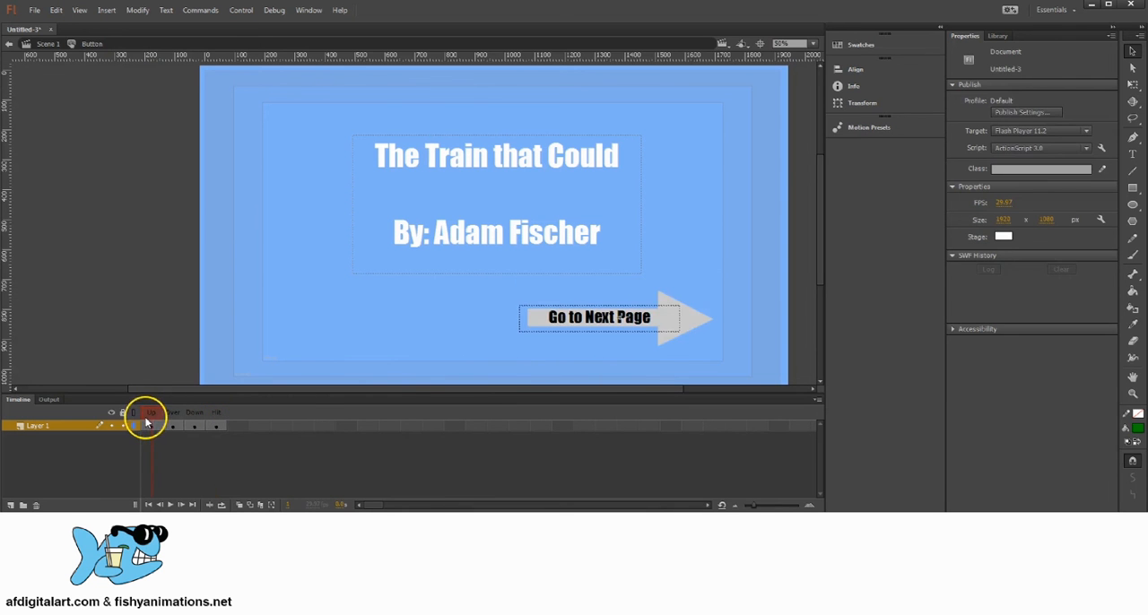
{"action": "left_click", "coordinate": [217, 423]}
{"action": "left_click", "coordinate": [149, 424]}
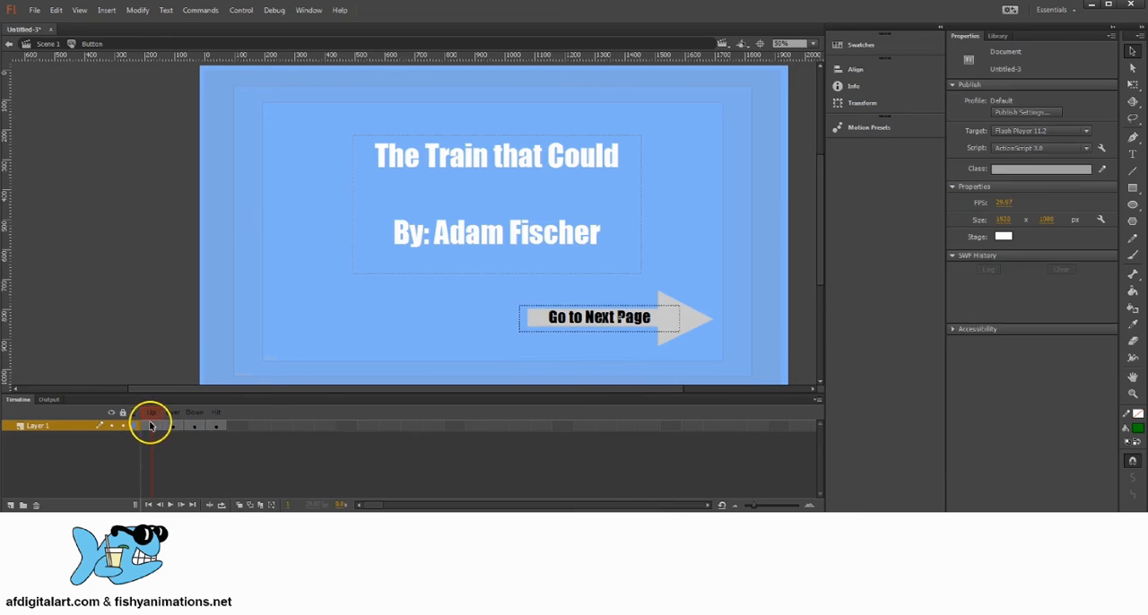
{"action": "left_click", "coordinate": [151, 425]}
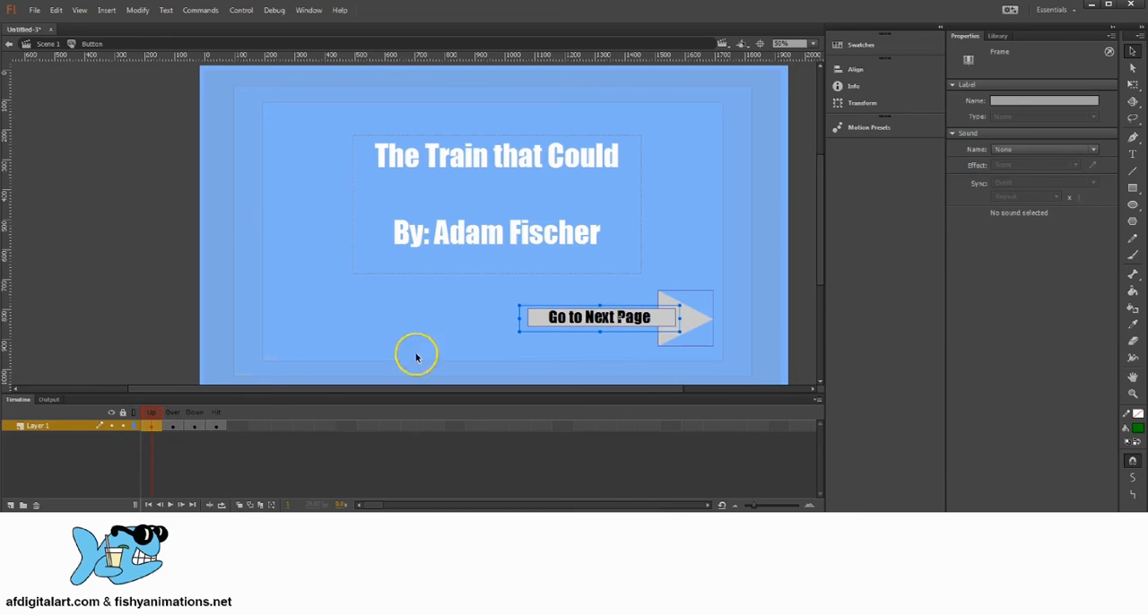
{"action": "left_click", "coordinate": [173, 425]}
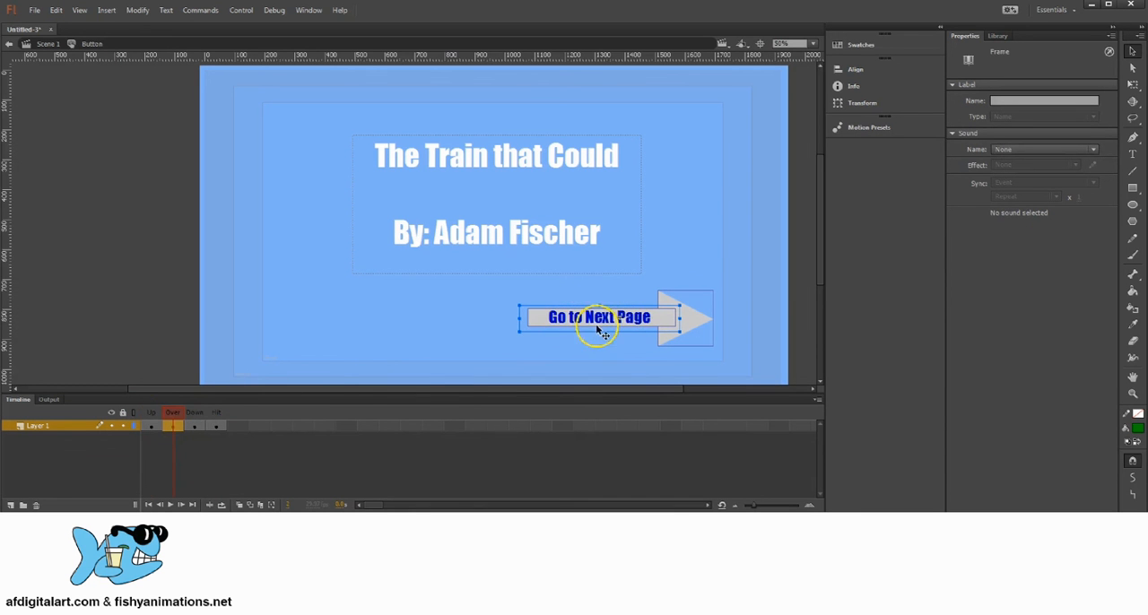
{"action": "left_click", "coordinate": [194, 425]}
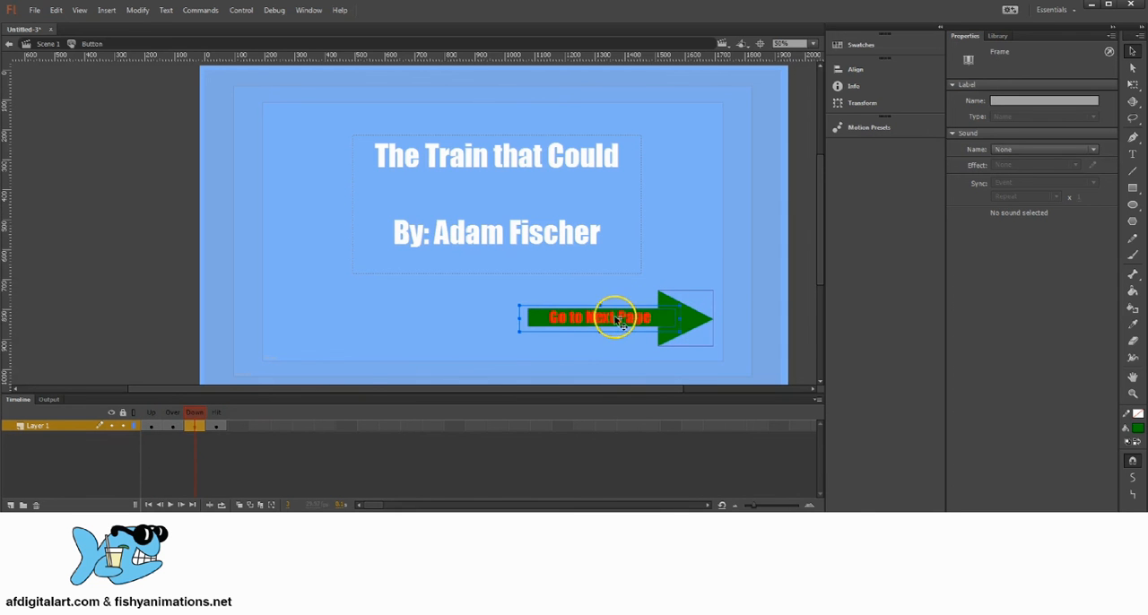
{"action": "left_click", "coordinate": [215, 425]}
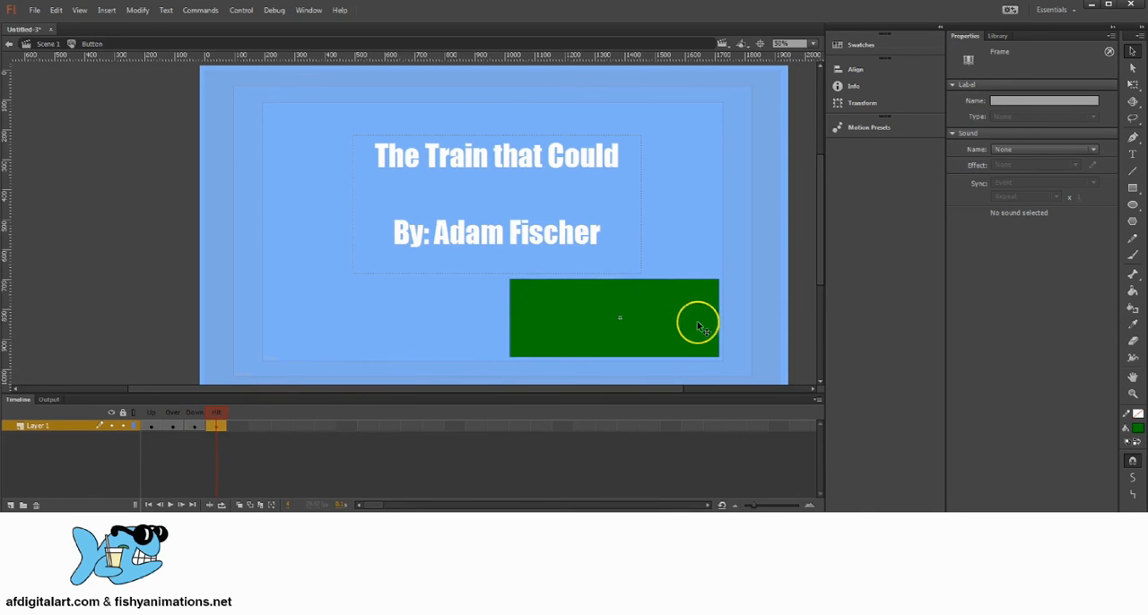
{"action": "left_click", "coordinate": [194, 425]}
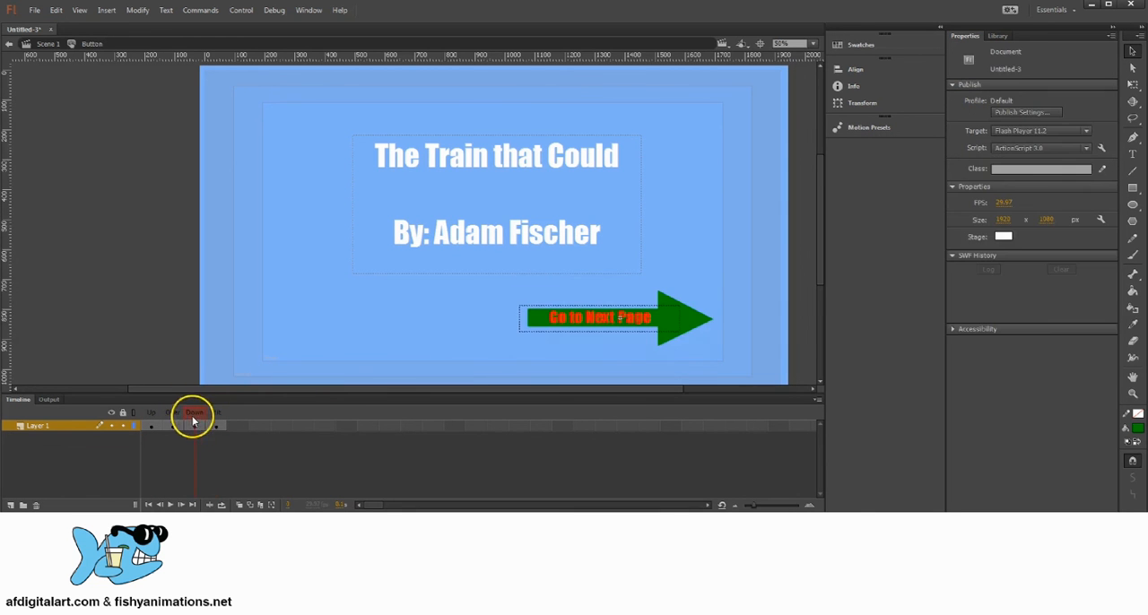
{"action": "left_click", "coordinate": [152, 425]}
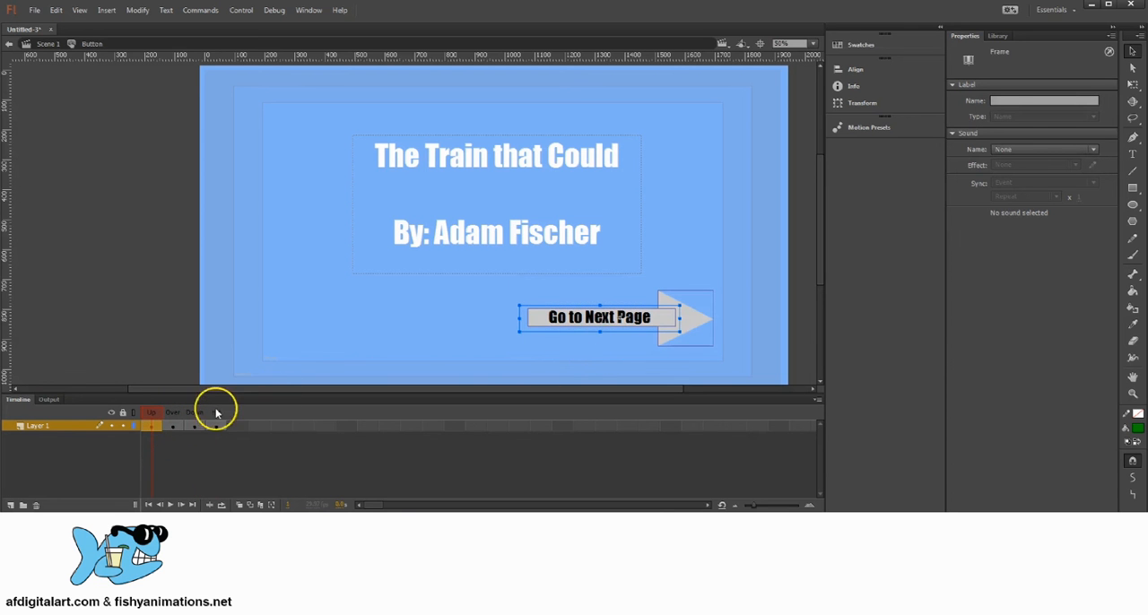
{"action": "left_click", "coordinate": [172, 425]}
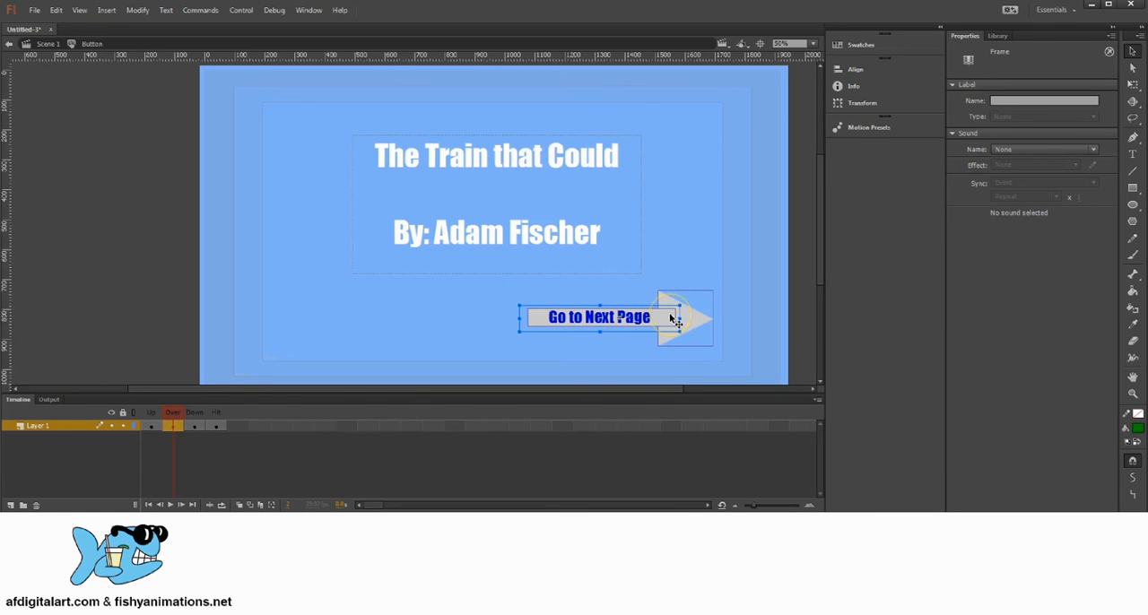
{"action": "left_click", "coordinate": [153, 425]}
{"action": "left_click", "coordinate": [194, 426]}
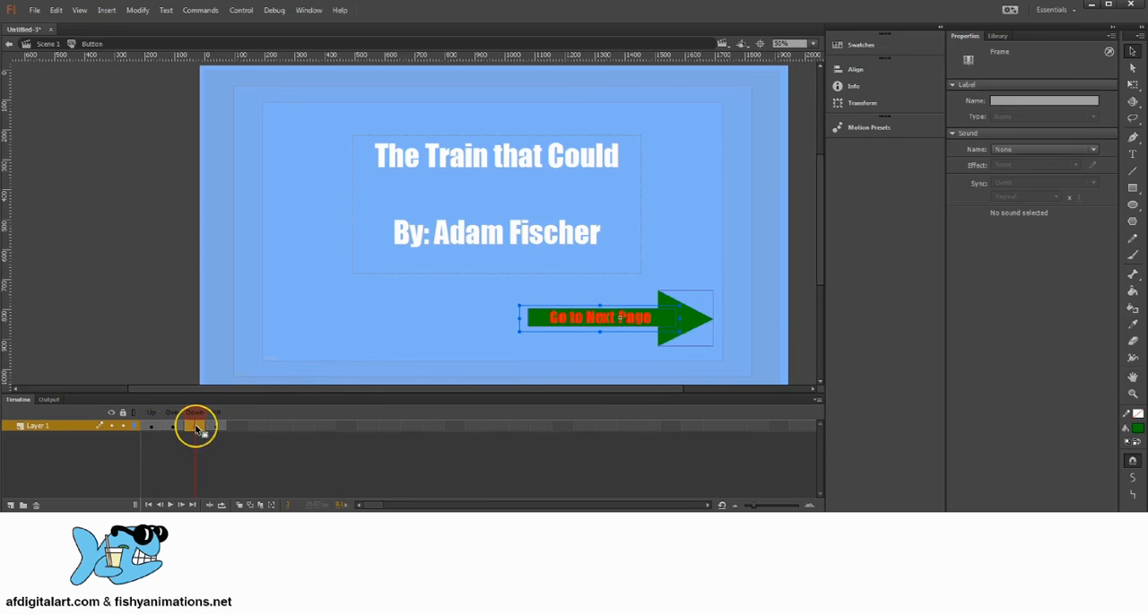
{"action": "left_click", "coordinate": [172, 426]}
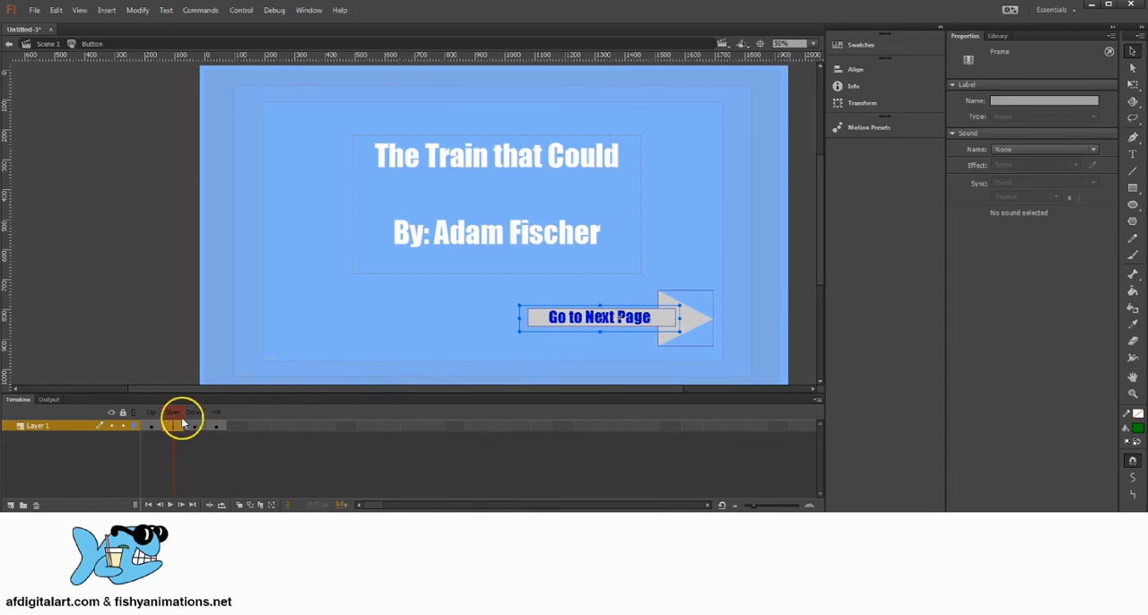
{"action": "left_click_drag", "start_coordinate": [171, 413], "coordinate": [149, 423]}
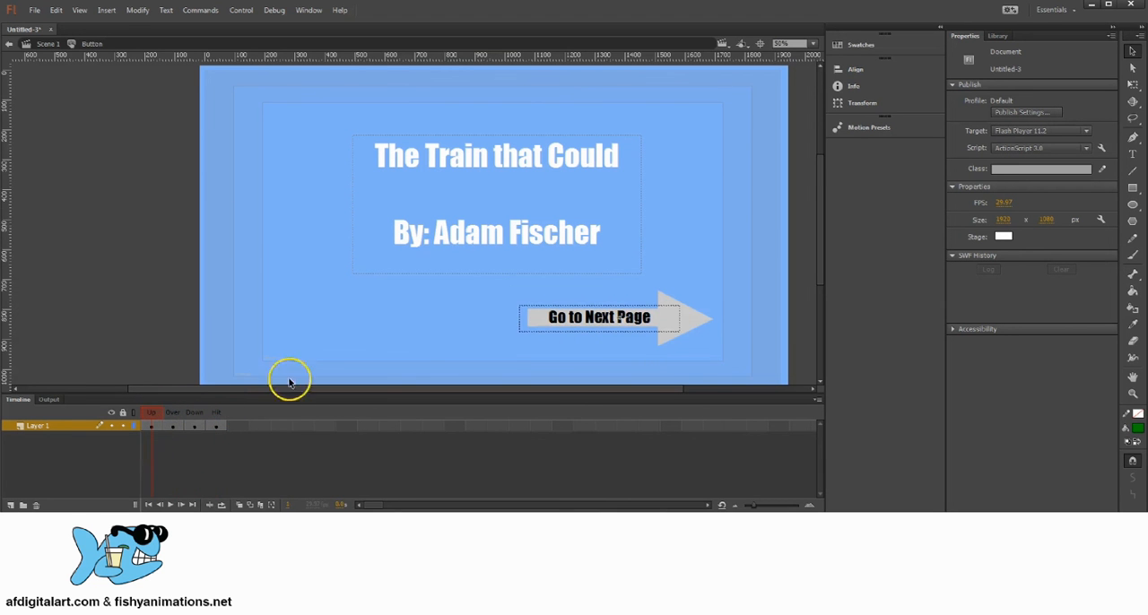
Return to Scene 1 and test the movie, trying the "Go to Next Page" arrow button in the preview.
{"action": "left_click", "coordinate": [48, 45]}
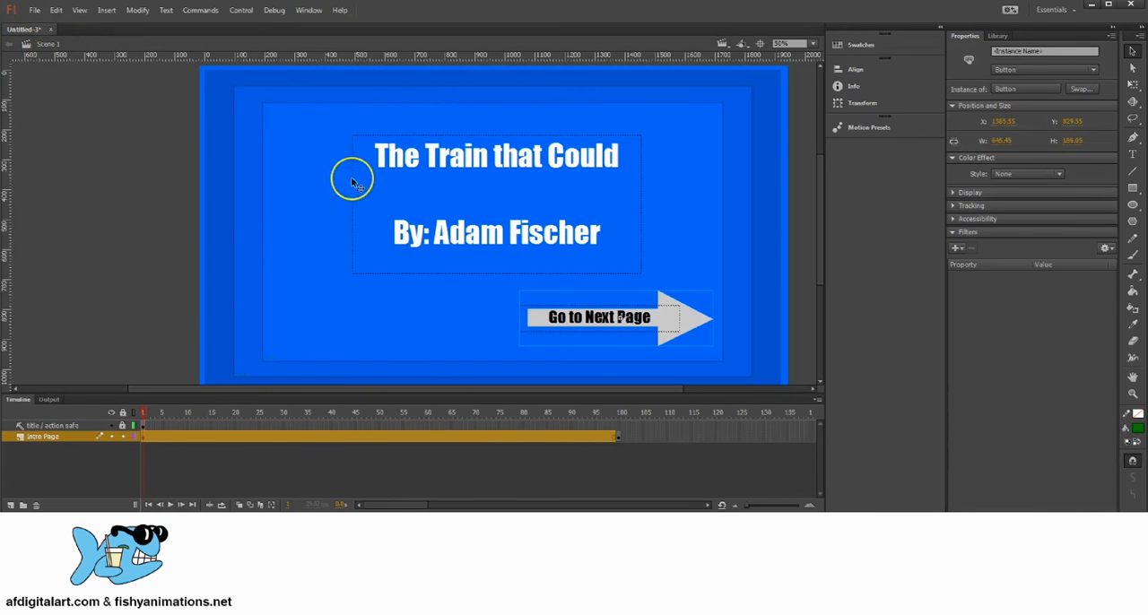
{"action": "left_click", "coordinate": [242, 11]}
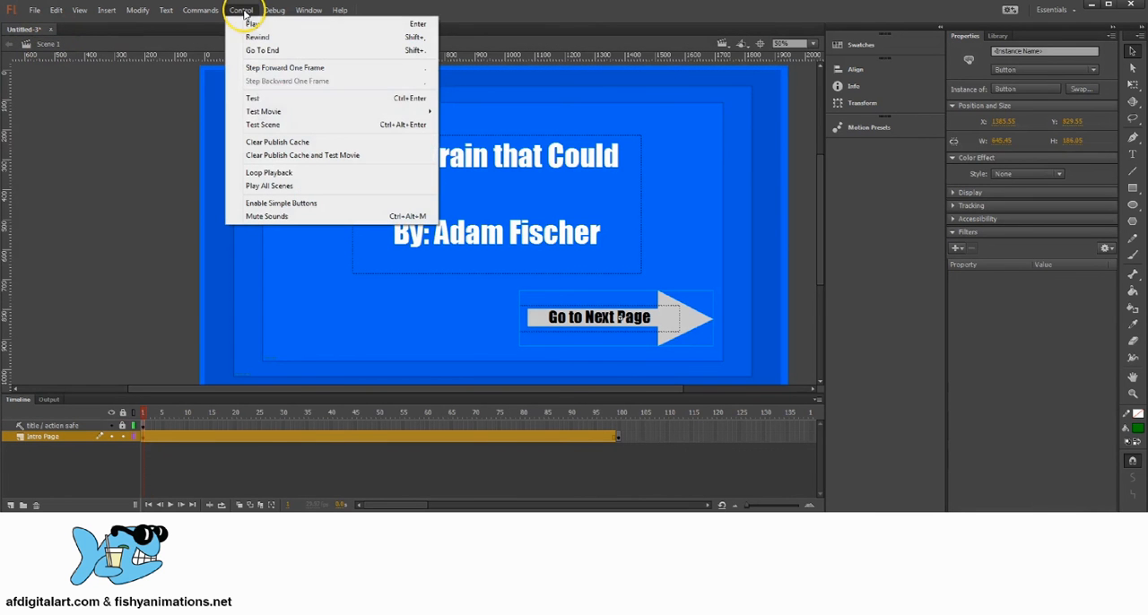
{"action": "left_click", "coordinate": [268, 99]}
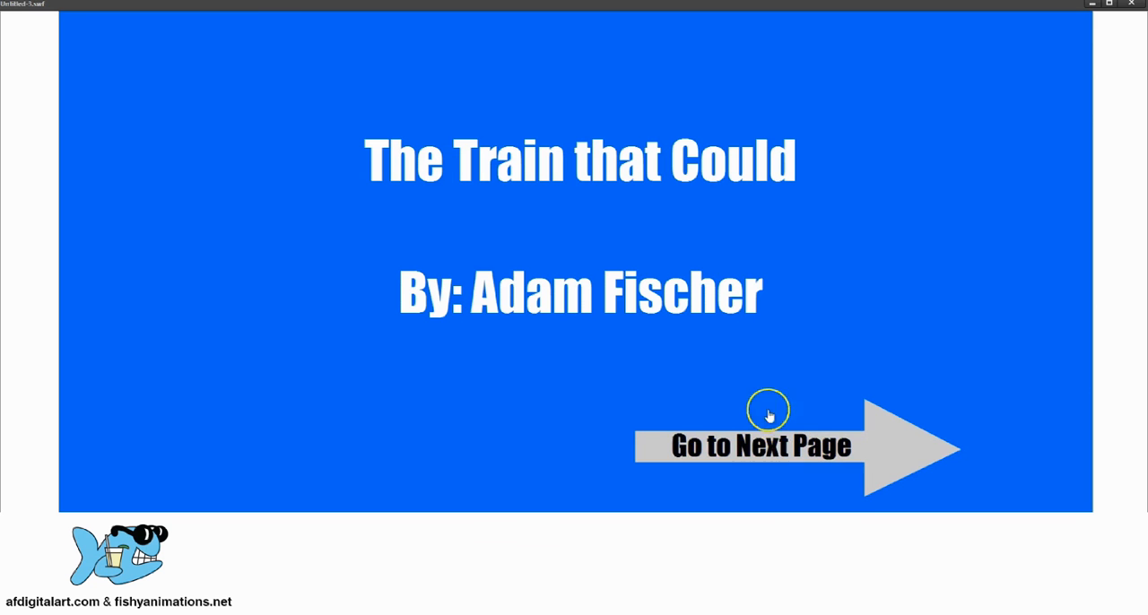
{"action": "left_click", "coordinate": [804, 448]}
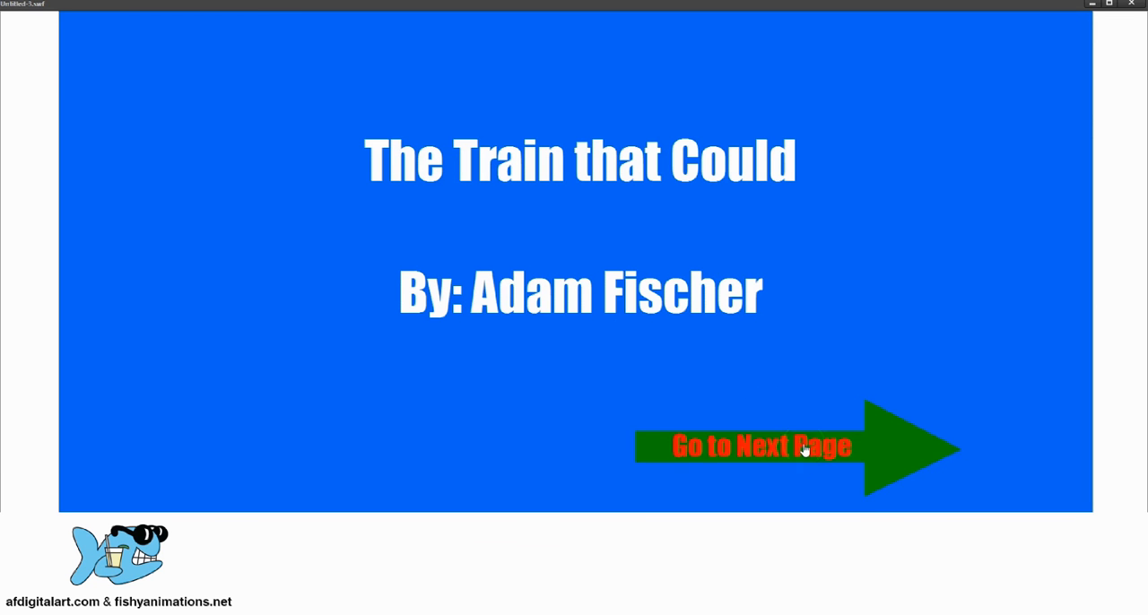